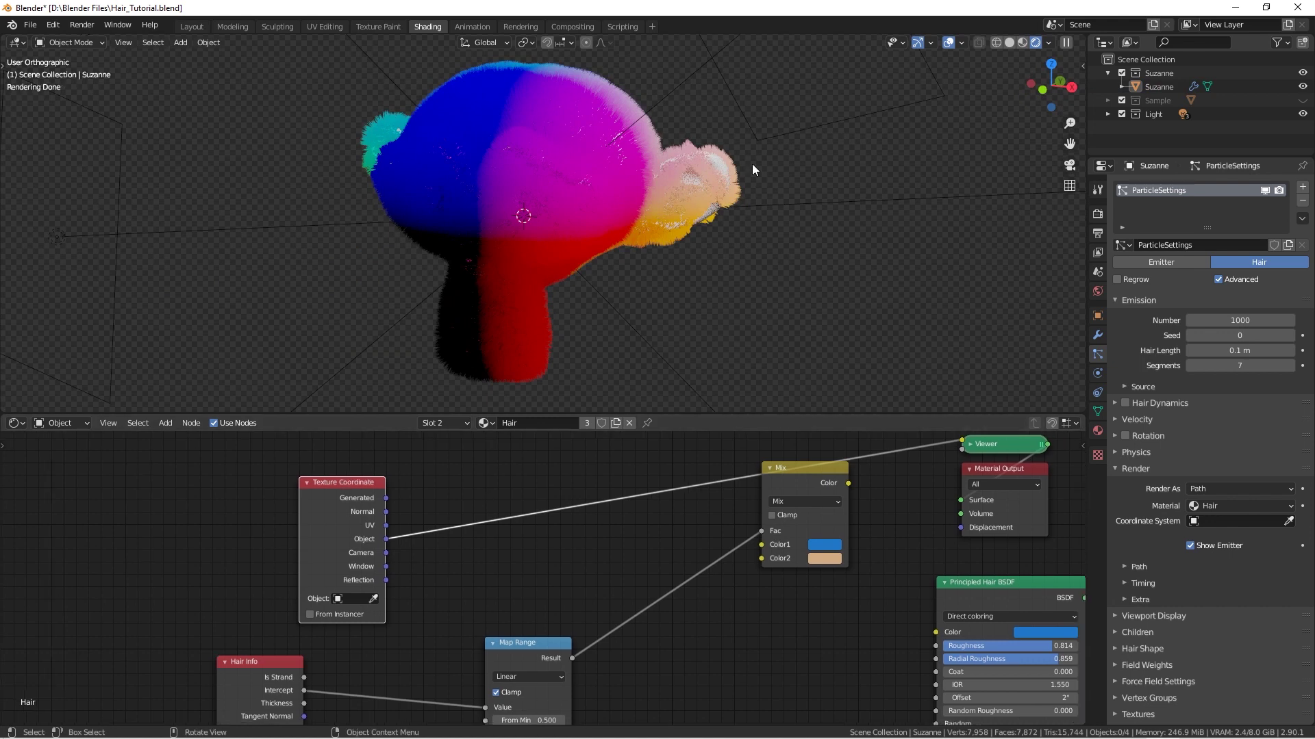
- Add a Separate XYZ node on the link between the Texture Coordinate node's Object output and the Viewer
key(shift+a)
mouse_move(502, 572)
click(579, 543)
click(471, 532)
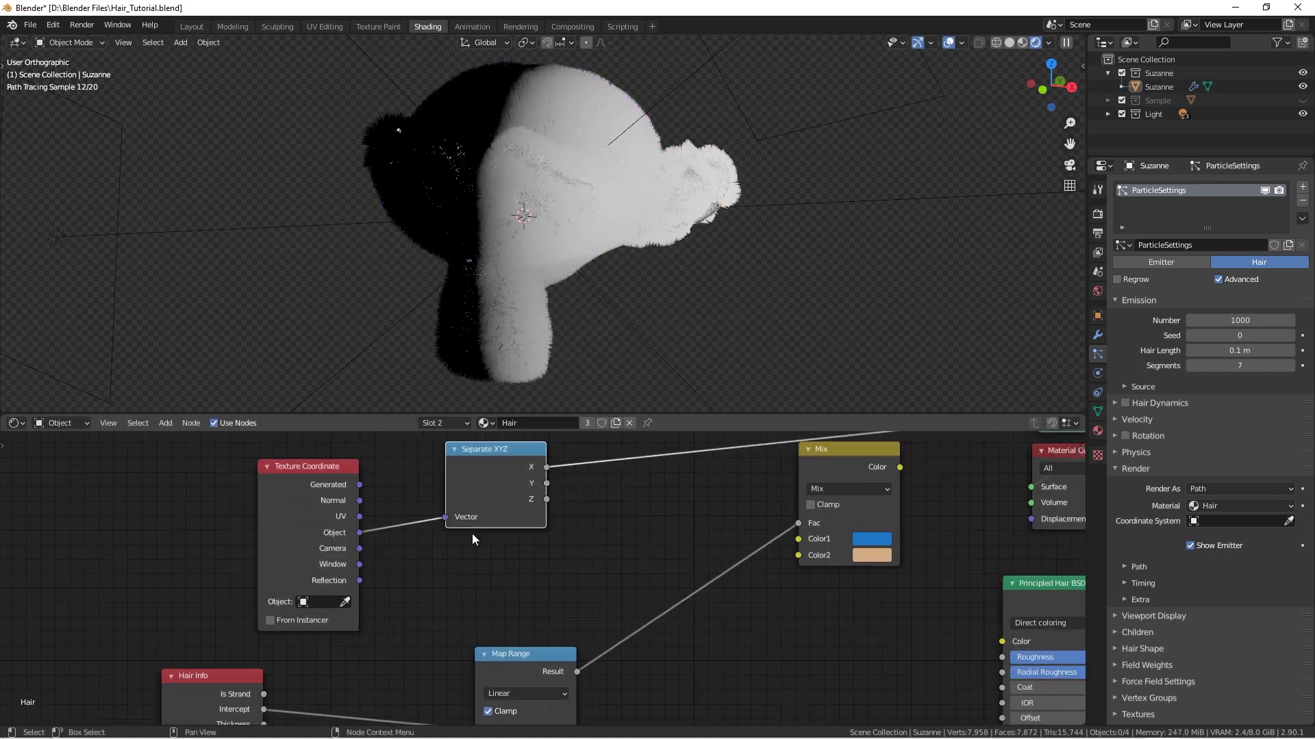
- Move the ColorRamp's black stop toward the white end of the gradient
scroll(479, 521, up, 2)
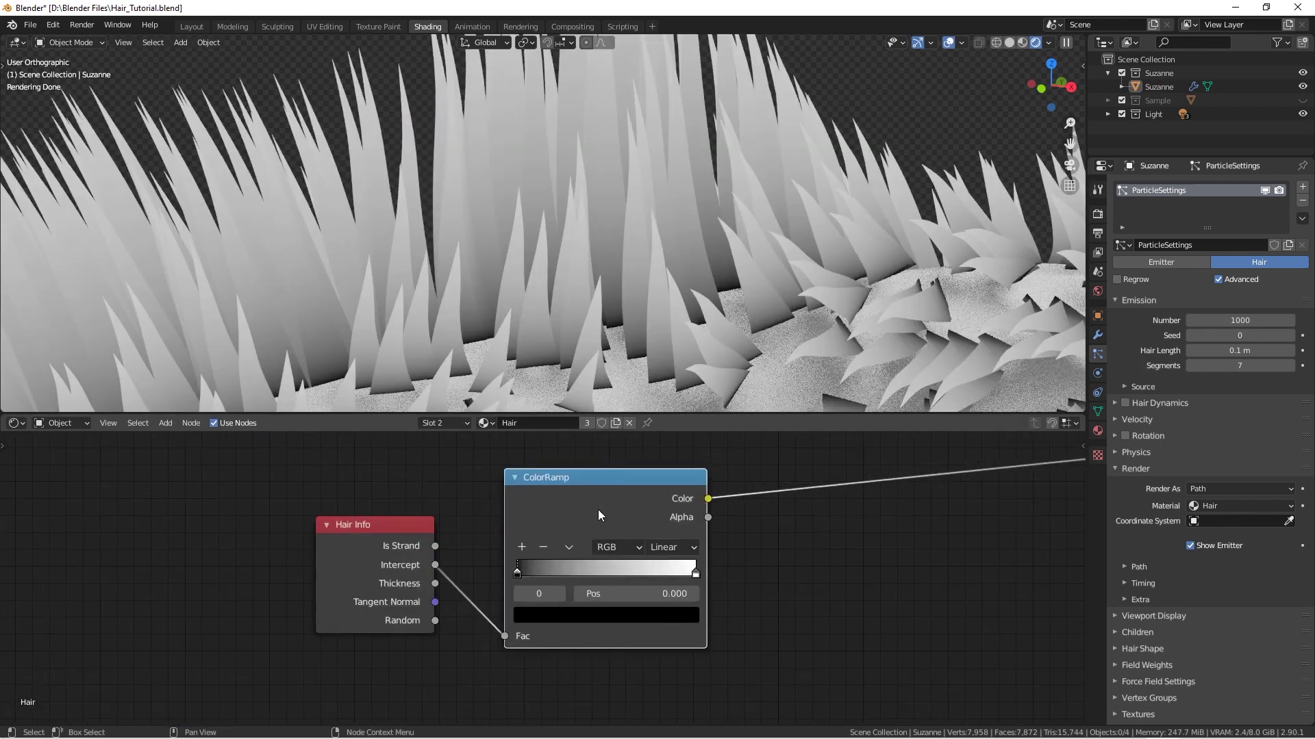
drag(459, 587, 572, 586)
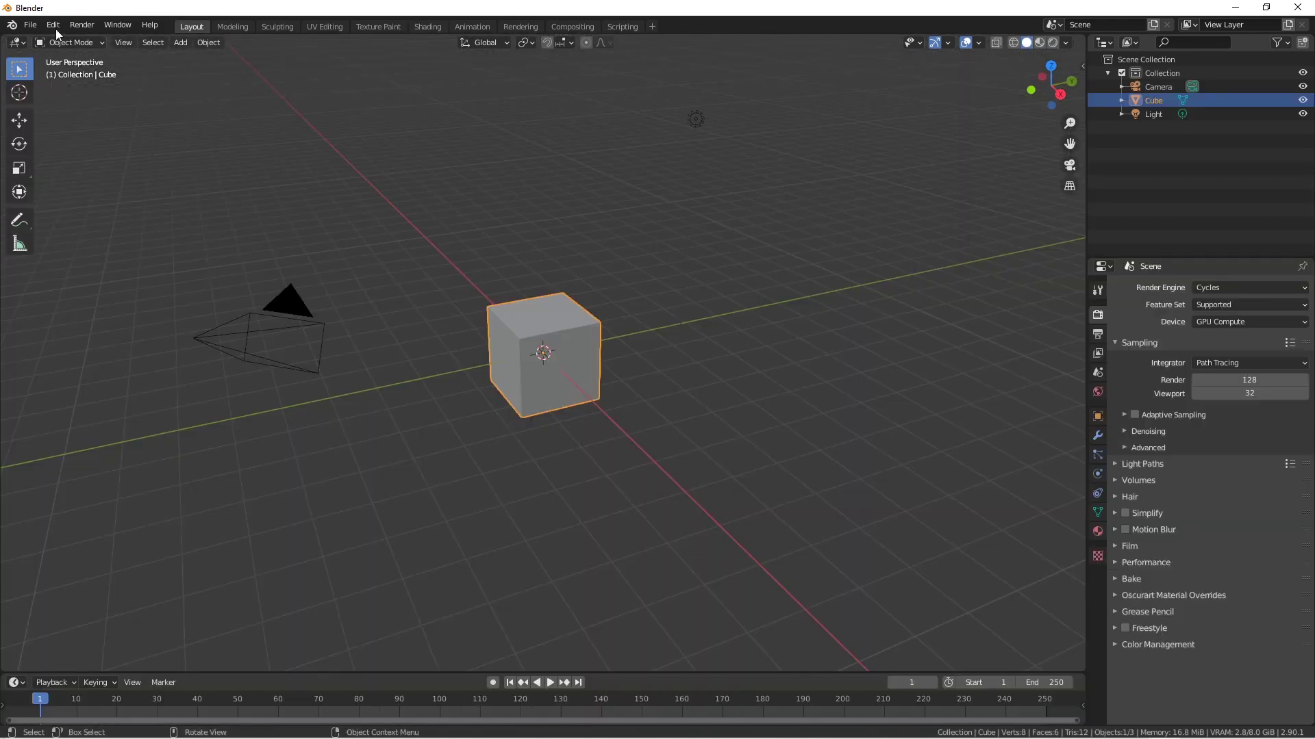
- Find the Node Wrangler add-on in the preferences by searching for "wran" and enable it
click(55, 29)
click(75, 215)
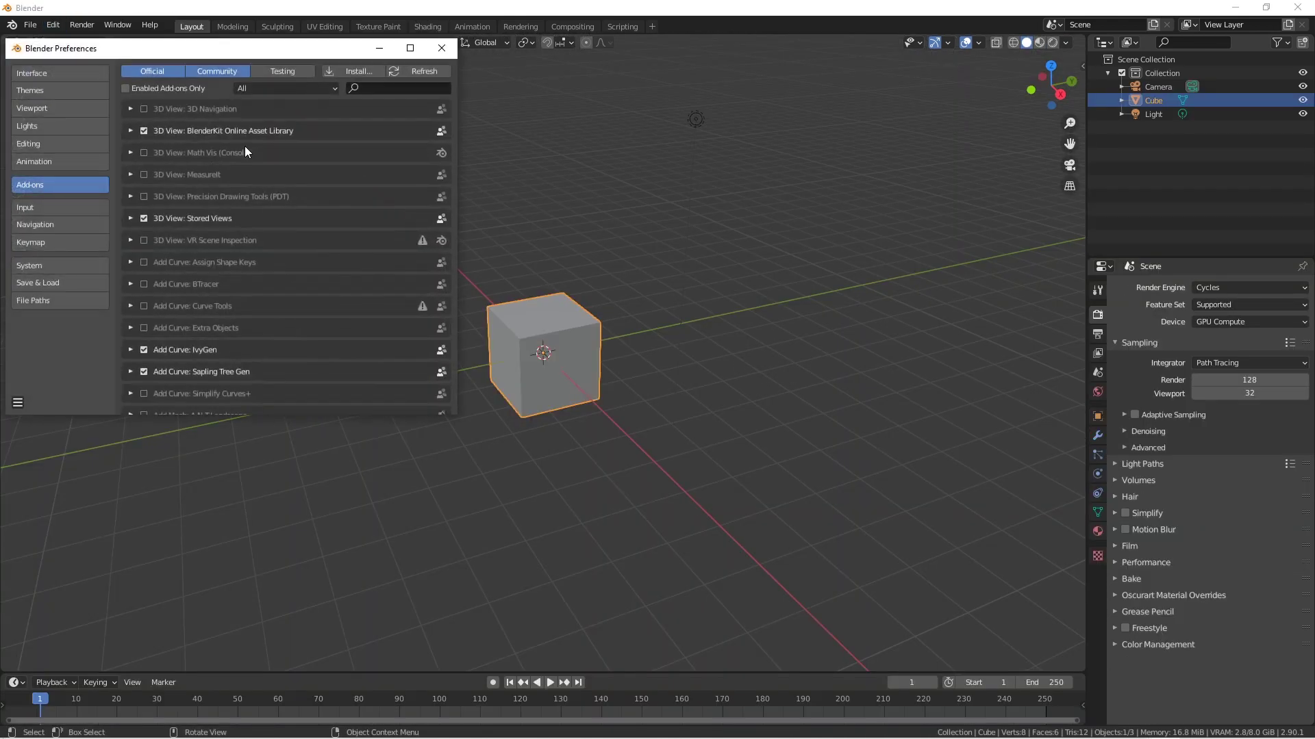
click(373, 90)
text(wran)
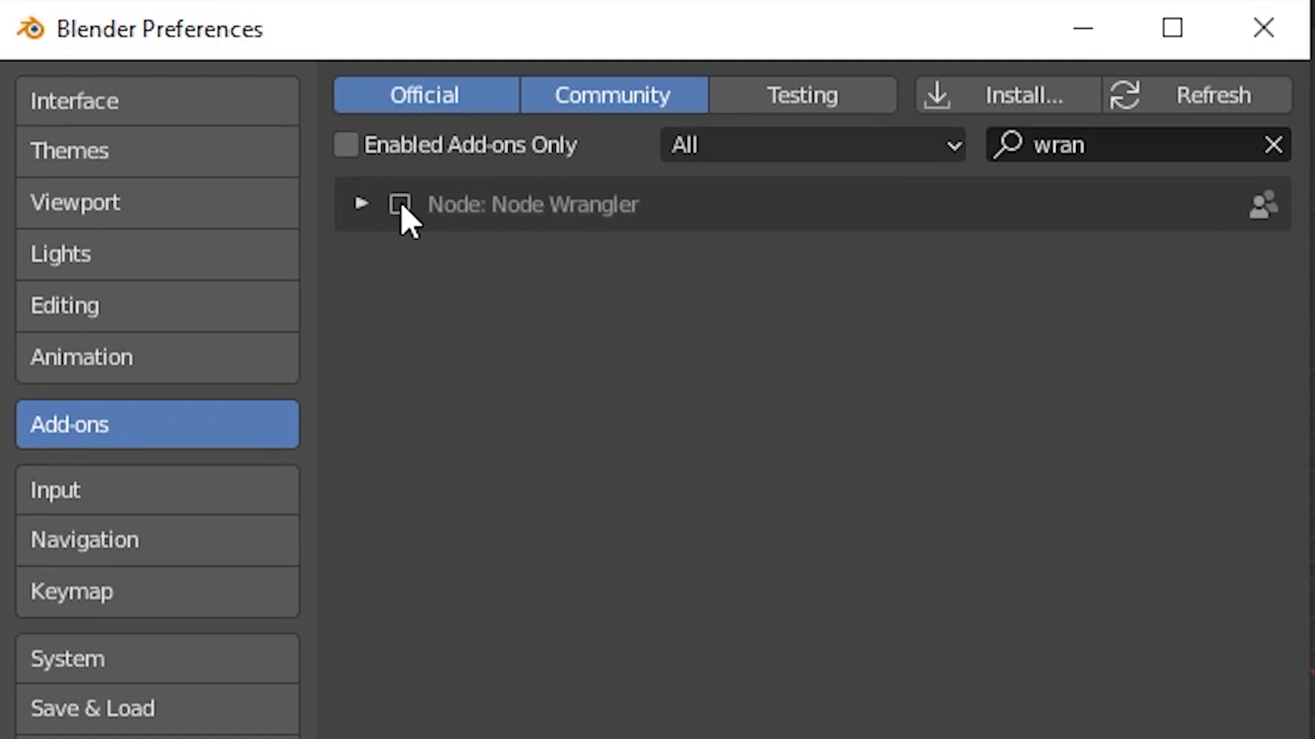
click(400, 204)
- Expand the Node Wrangler add-on's details and look through its full hotkey list
click(363, 201)
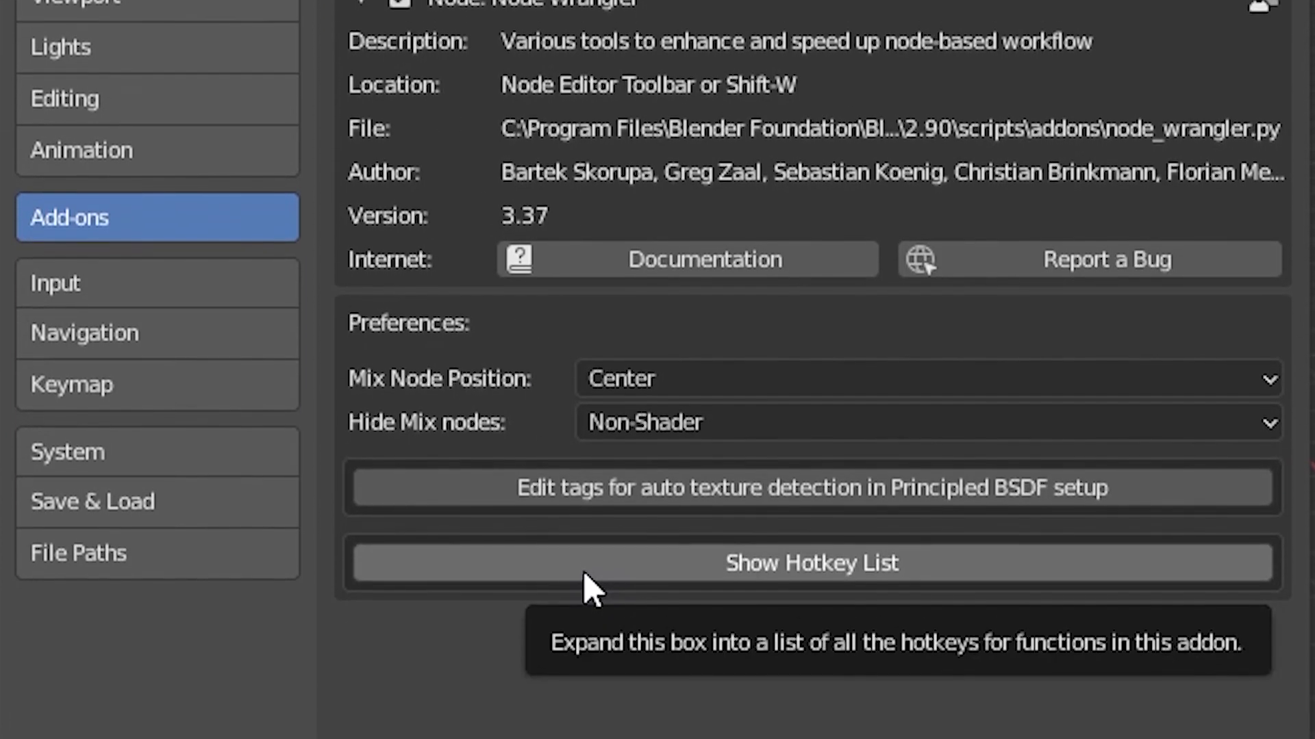
click(584, 644)
scroll(746, 726, down, 6)
scroll(746, 120, down, 15)
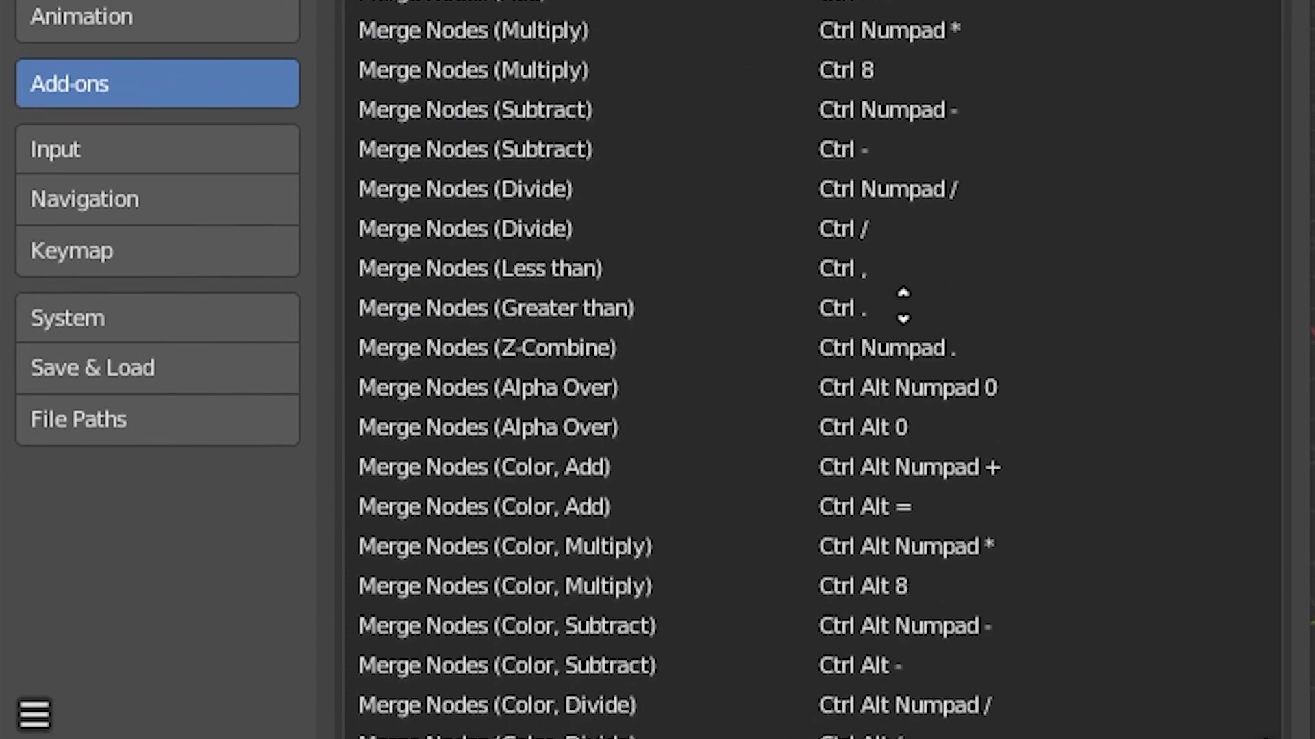
scroll(972, 366, up, 20)
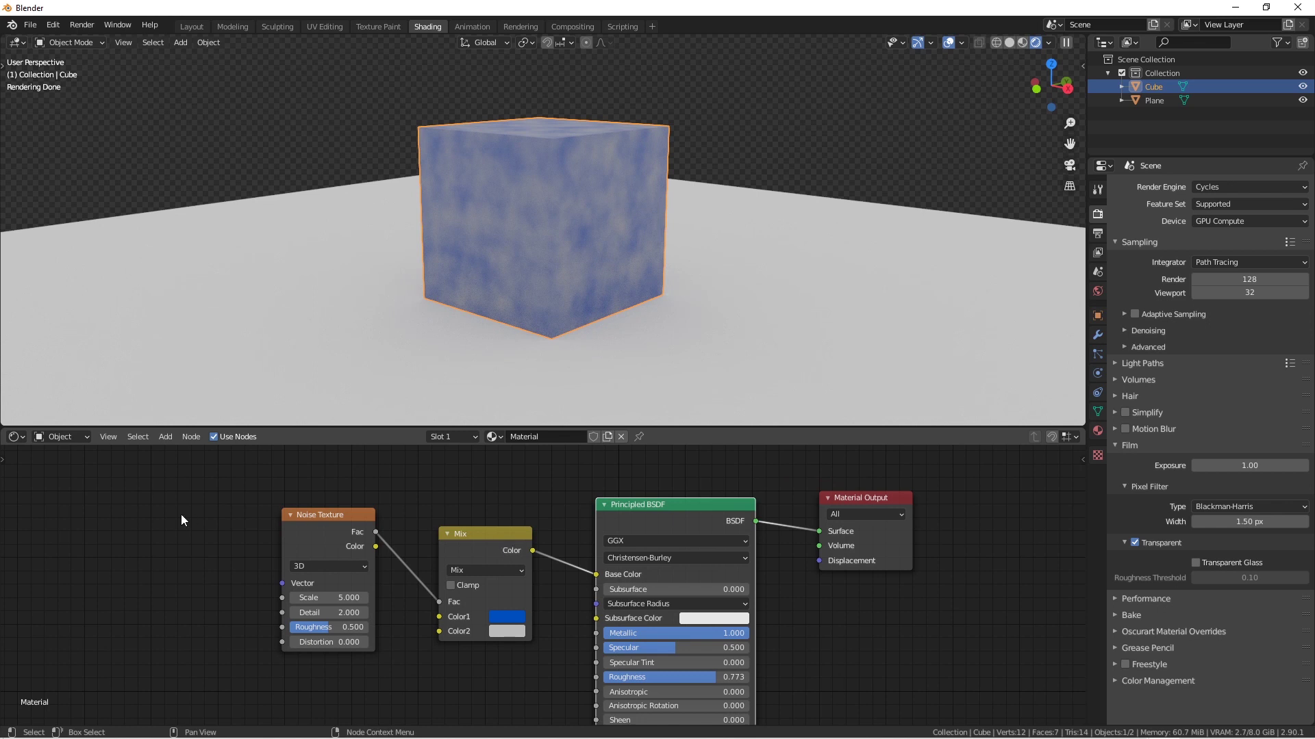
- Preview the output of the Noise Texture node and the Mix node on the cube through the Viewer
ctrl+shift+click(322, 523)
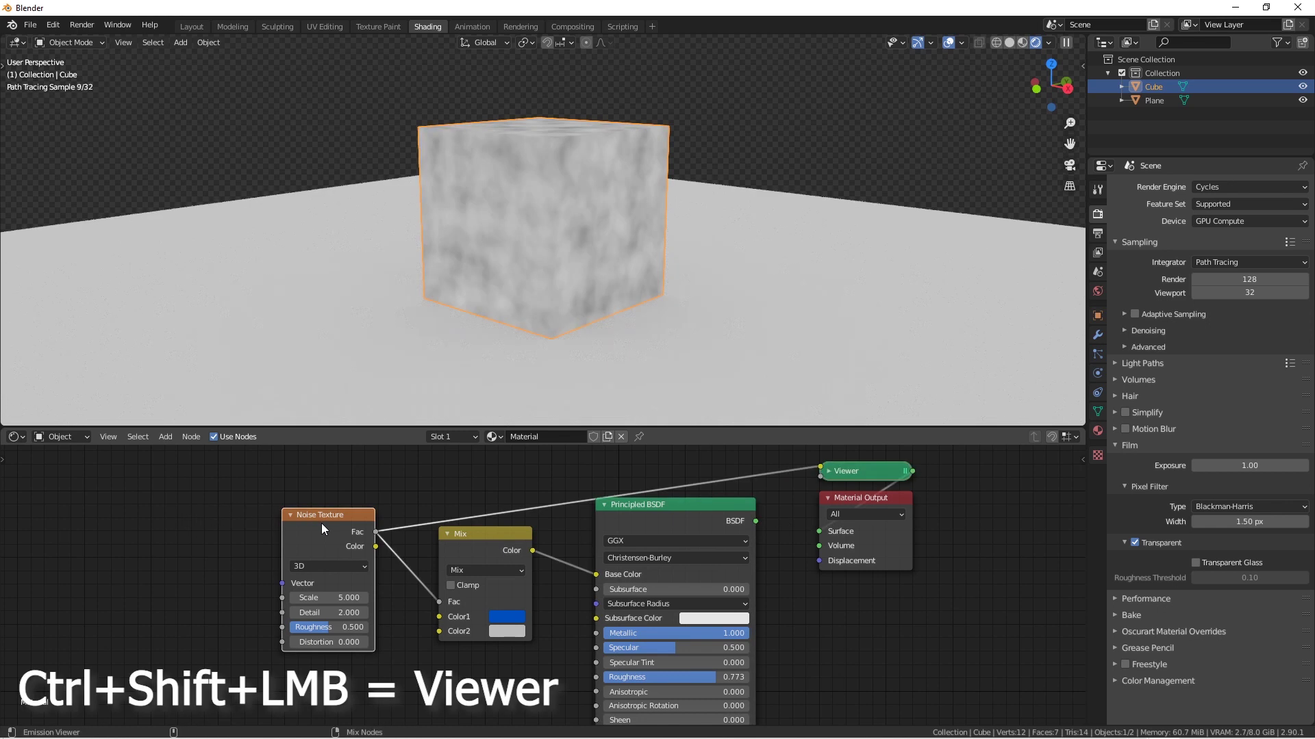
ctrl+shift+click(487, 544)
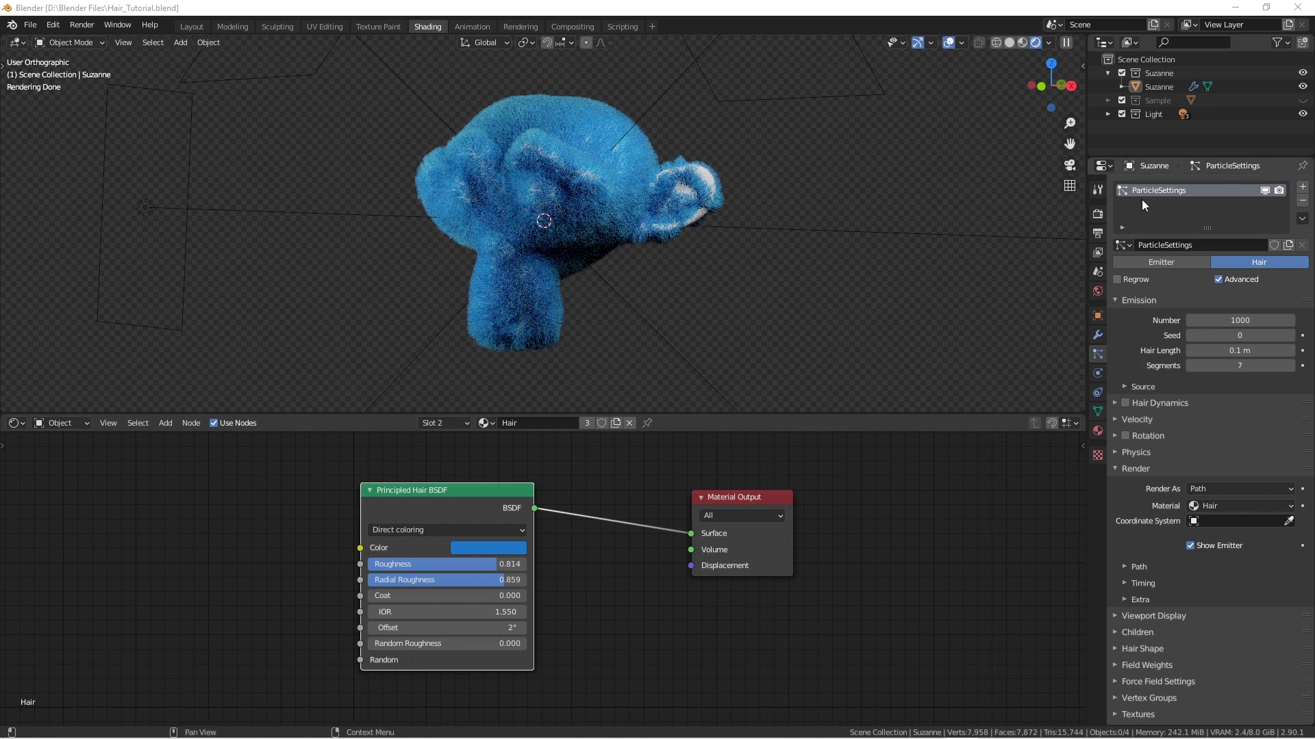
mouse_move(598, 235)
middle_down()
mouse_move(639, 242)
mouse_move(646, 375)
middle_up()
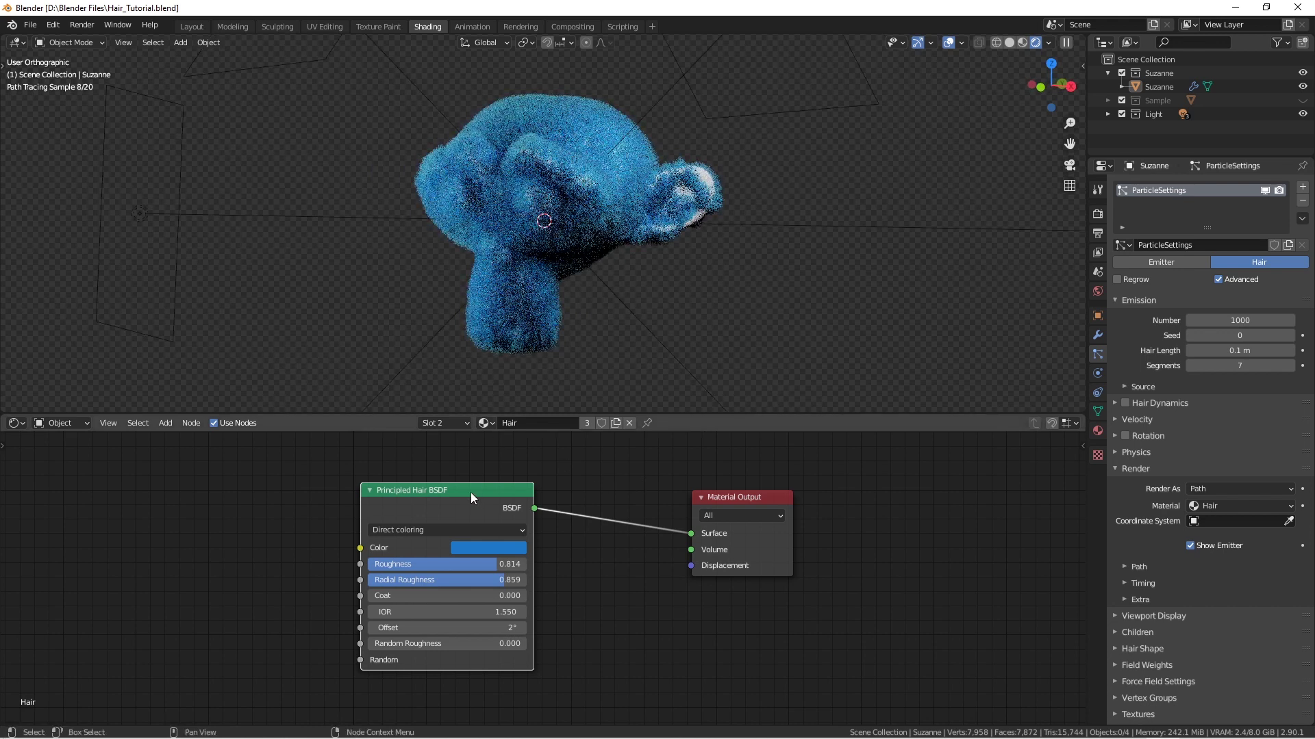
middle_drag(495, 475, 563, 471)
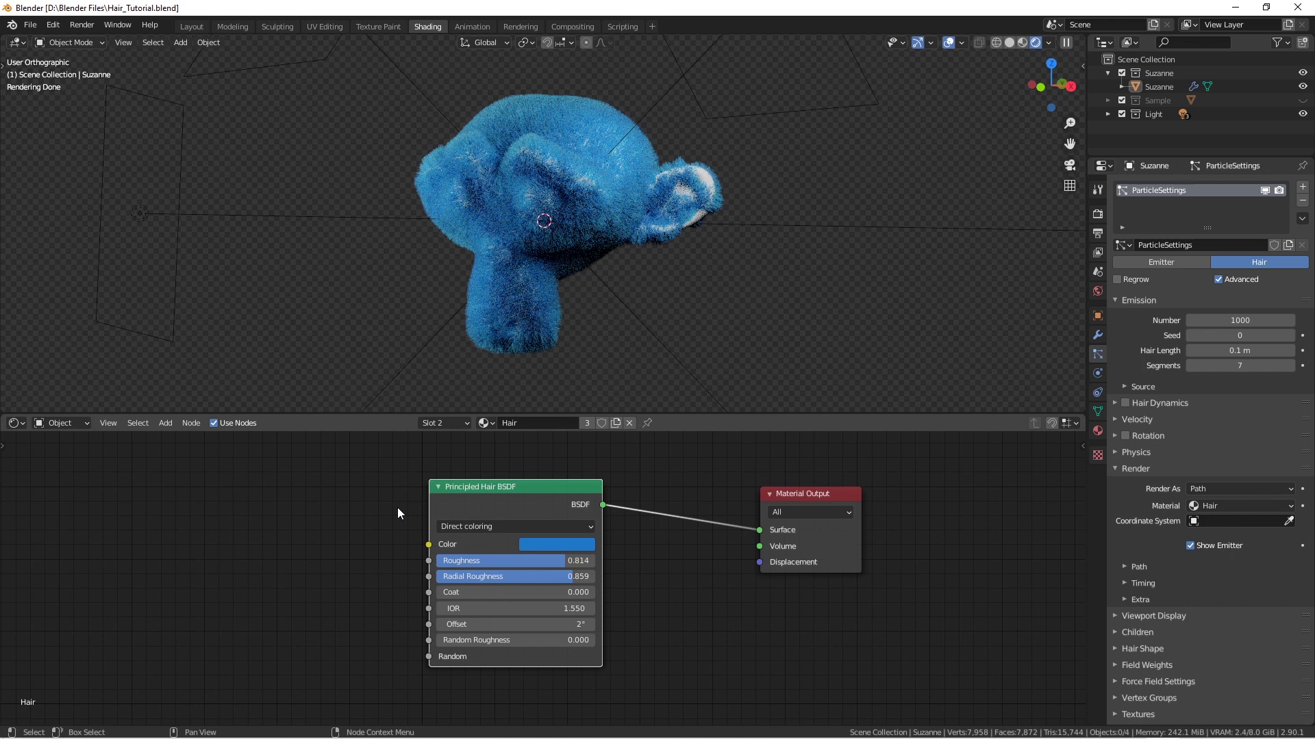
- Outline the lower part of the monkey head with freehand annotation boxes and erase the annotation strokes again
middle_drag(613, 165, 470, 215)
mouse_move(382, 212)
mouse_down()
mouse_move(550, 218)
mouse_move(685, 352)
mouse_move(372, 327)
mouse_move(354, 212)
mouse_up()
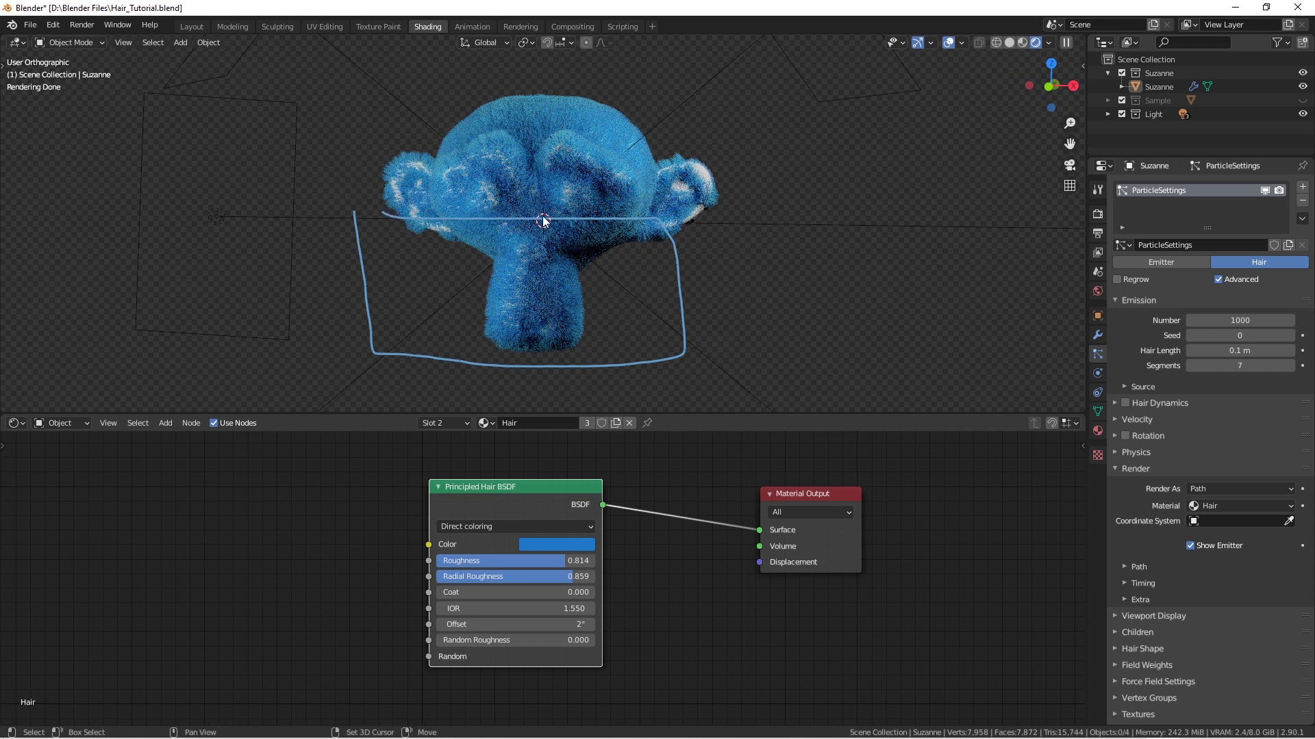
mouse_move(543, 216)
shift+middle_down()
mouse_move(534, 183)
mouse_move(538, 219)
shift+middle_up()
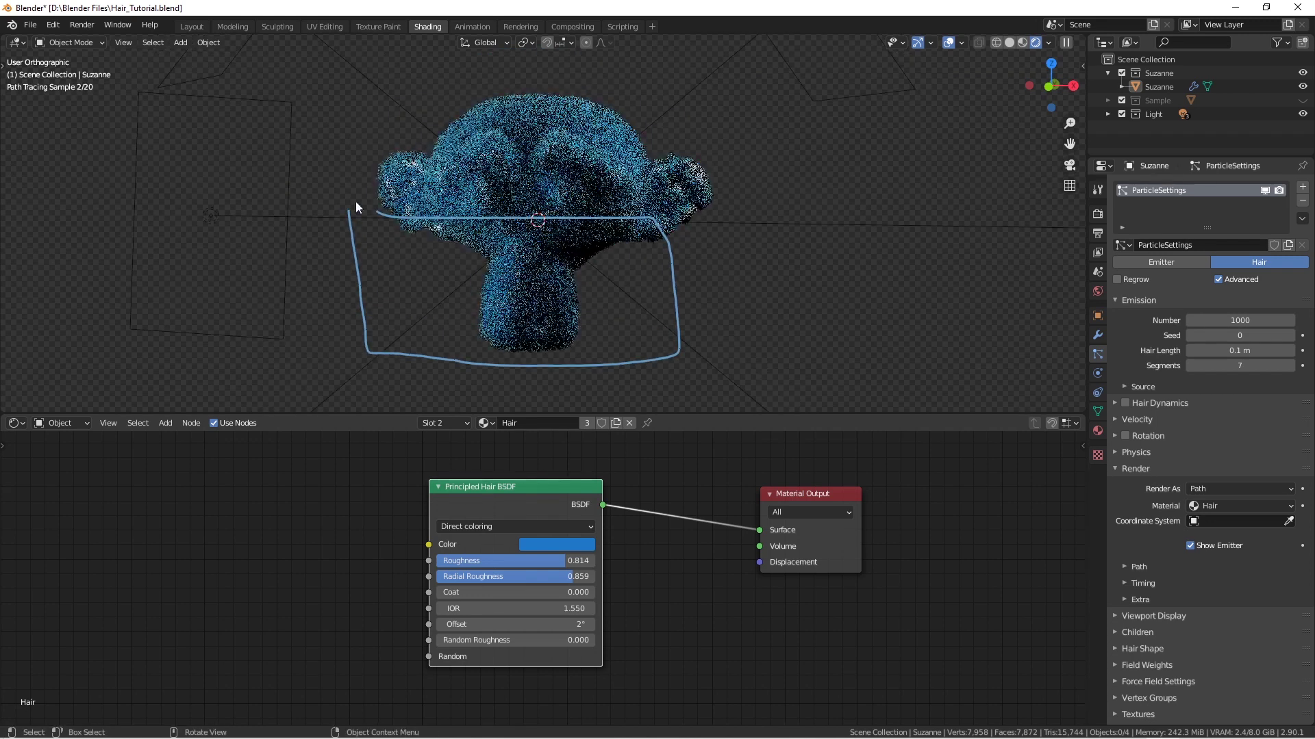
mouse_move(354, 184)
mouse_down()
mouse_move(712, 185)
mouse_move(736, 336)
mouse_move(393, 250)
mouse_move(376, 193)
mouse_up()
mouse_move(424, 266)
mouse_down()
mouse_move(576, 261)
mouse_move(457, 338)
mouse_move(432, 264)
mouse_up()
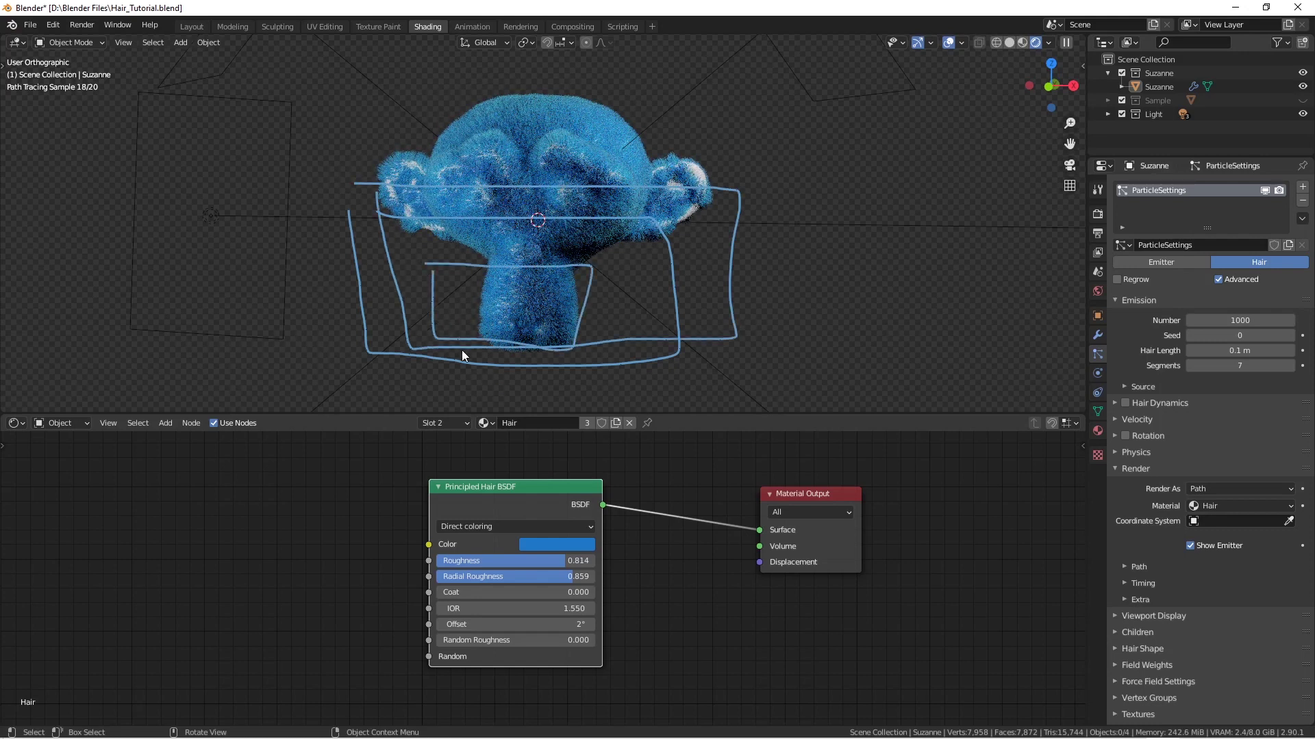
mouse_move(440, 348)
right_down()
mouse_move(429, 276)
mouse_move(372, 216)
right_up()
mouse_move(376, 204)
ctrl+mouse_down()
mouse_move(375, 330)
mouse_move(417, 356)
mouse_move(595, 343)
mouse_move(725, 229)
mouse_move(456, 181)
mouse_move(687, 297)
mouse_move(589, 332)
mouse_move(434, 264)
ctrl+mouse_up()
- Examine the blue hair strands on the monkey's ear up close and the fur over the whole head
mouse_move(435, 264)
middle_down()
mouse_move(649, 237)
mouse_move(548, 298)
middle_up()
scroll(649, 238, up, 2)
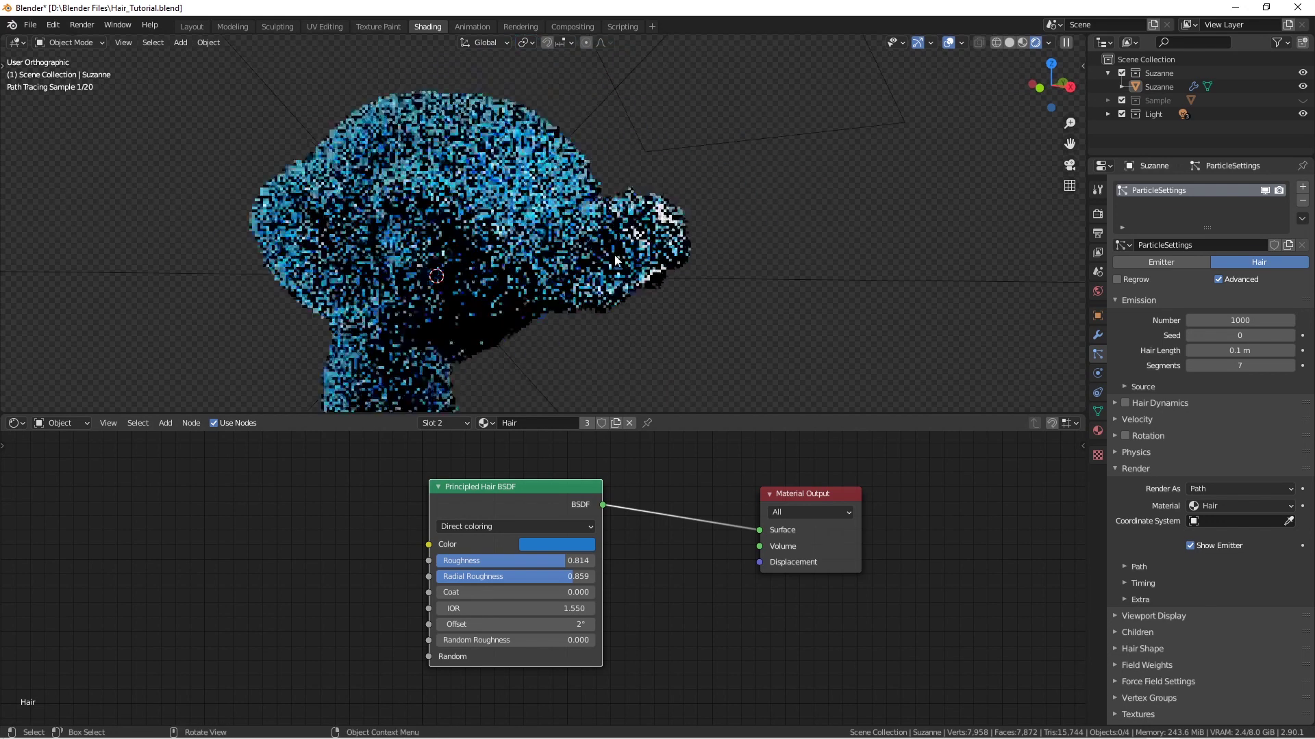
scroll(615, 255, up, 5)
shift+middle_drag(665, 215, 378, 234)
scroll(576, 229, up, 3)
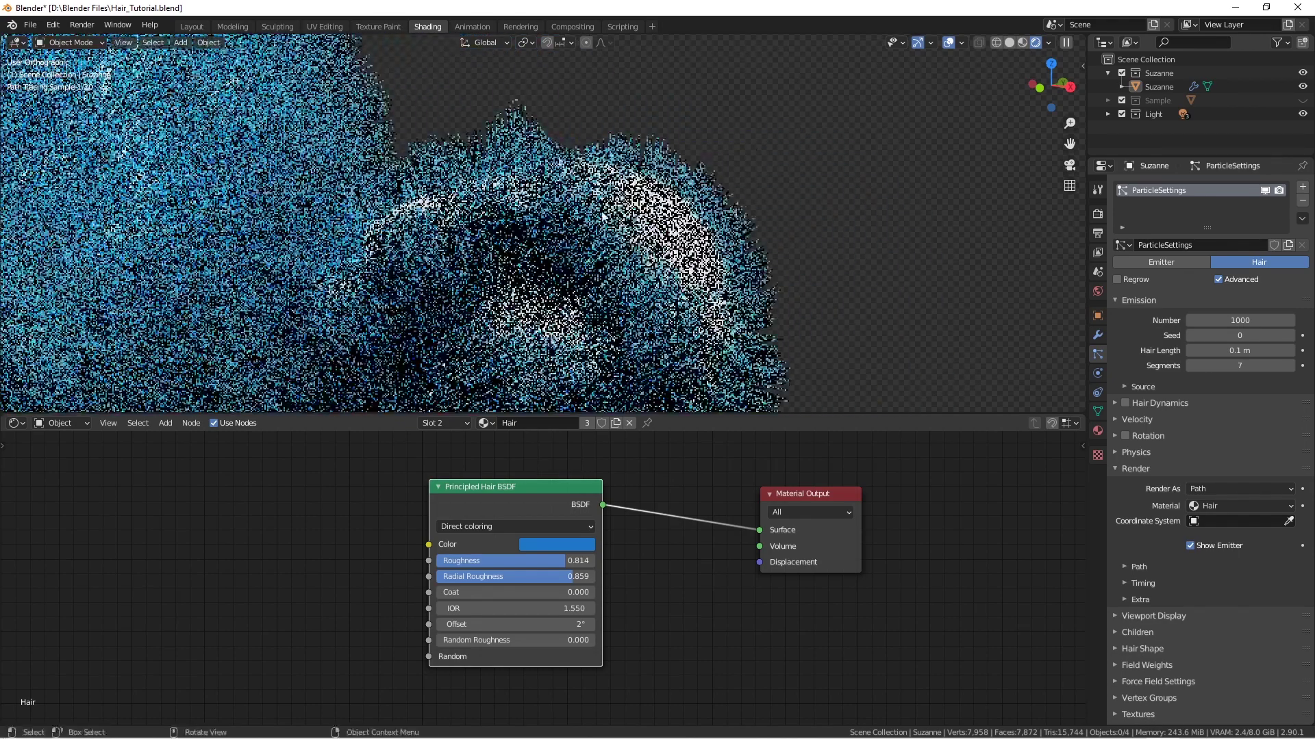
scroll(637, 195, up, 4)
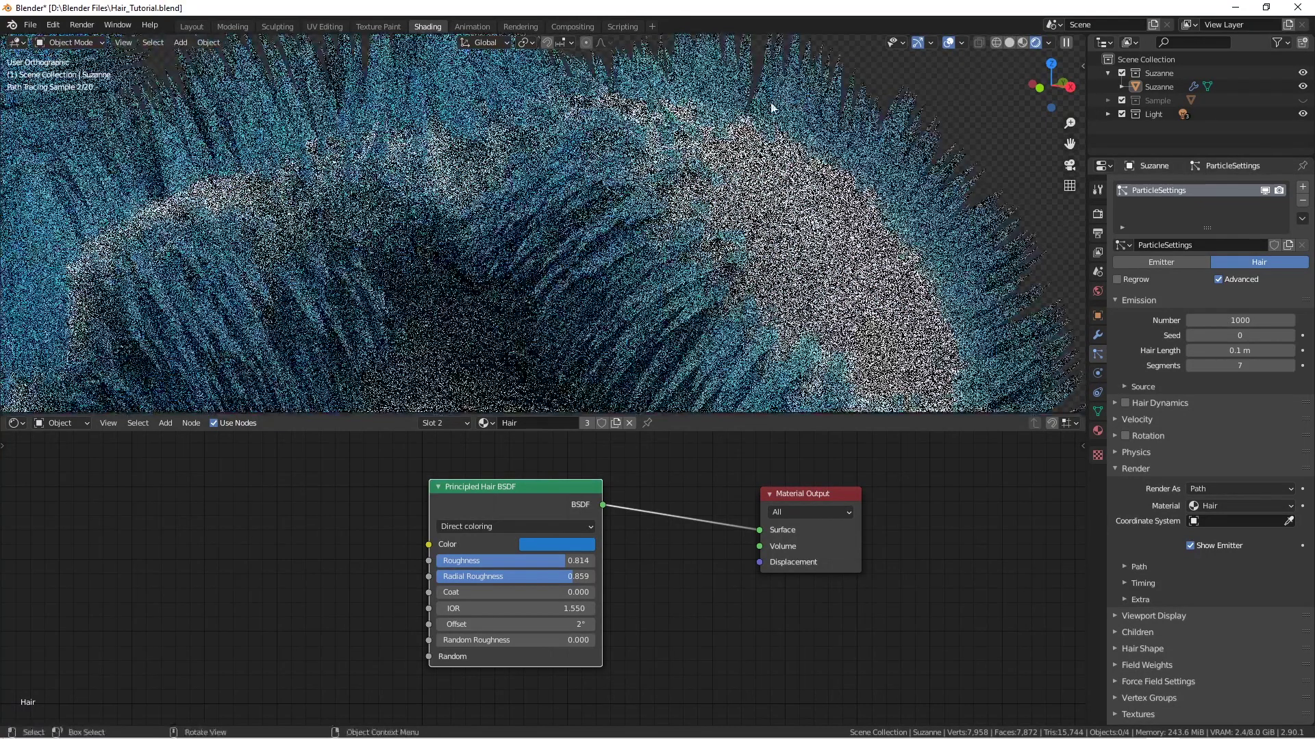
scroll(767, 110, down, 3)
scroll(719, 159, down, 3)
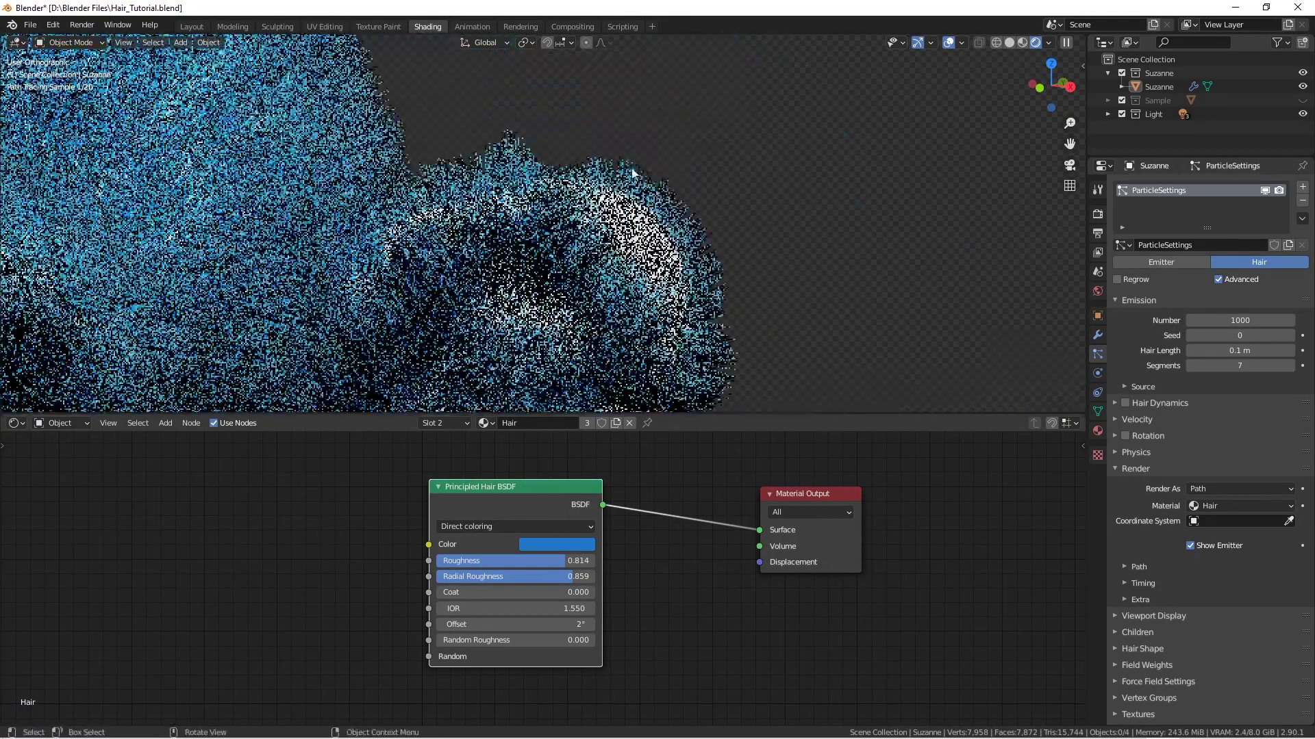
scroll(635, 191, down, 5)
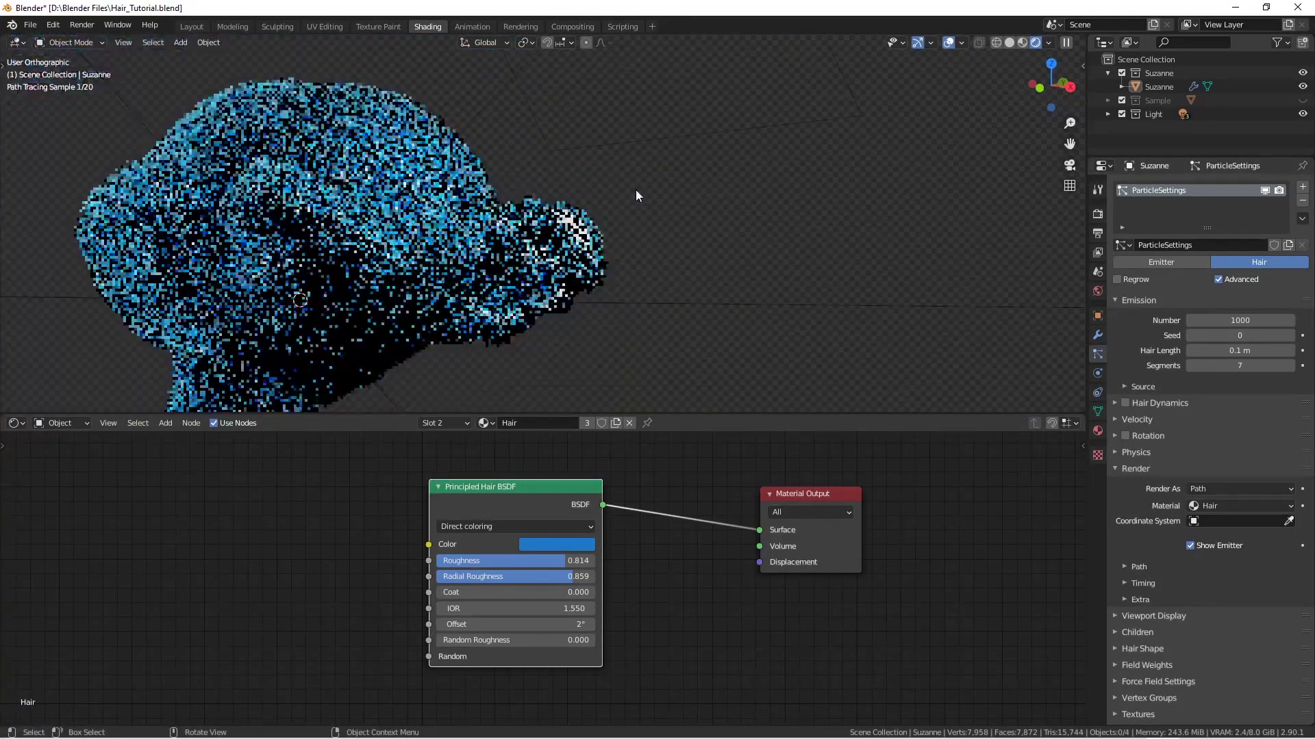
scroll(612, 183, up, 2)
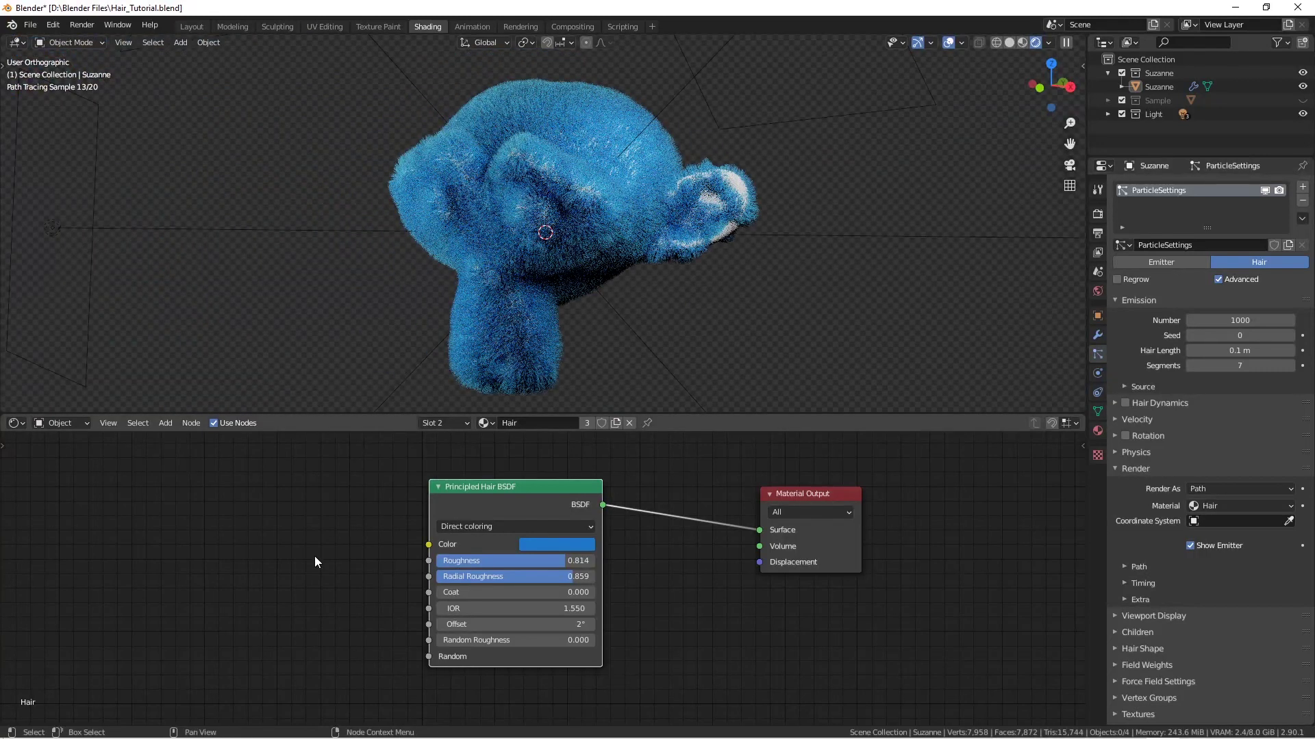
- Add a Hair Info node in front of the Principled Hair BSDF in the Hair material
middle_drag(394, 536, 429, 536)
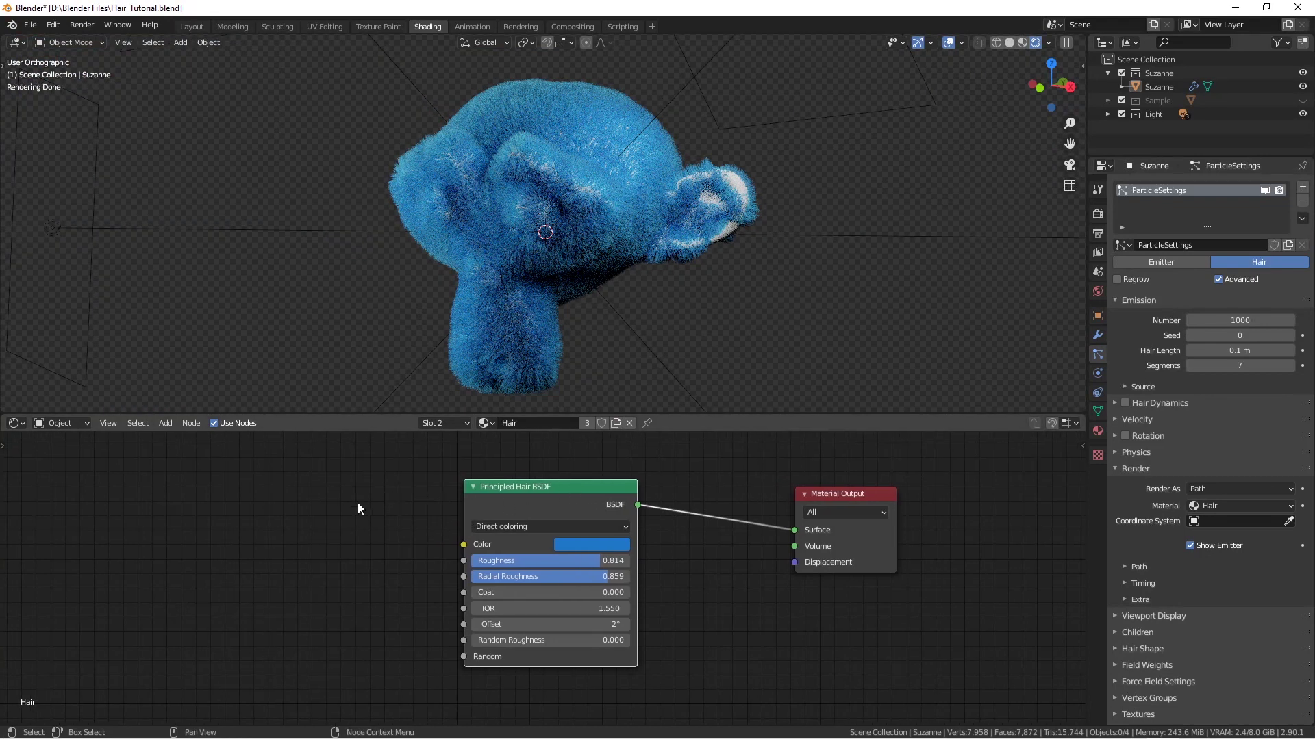
key(shift+a)
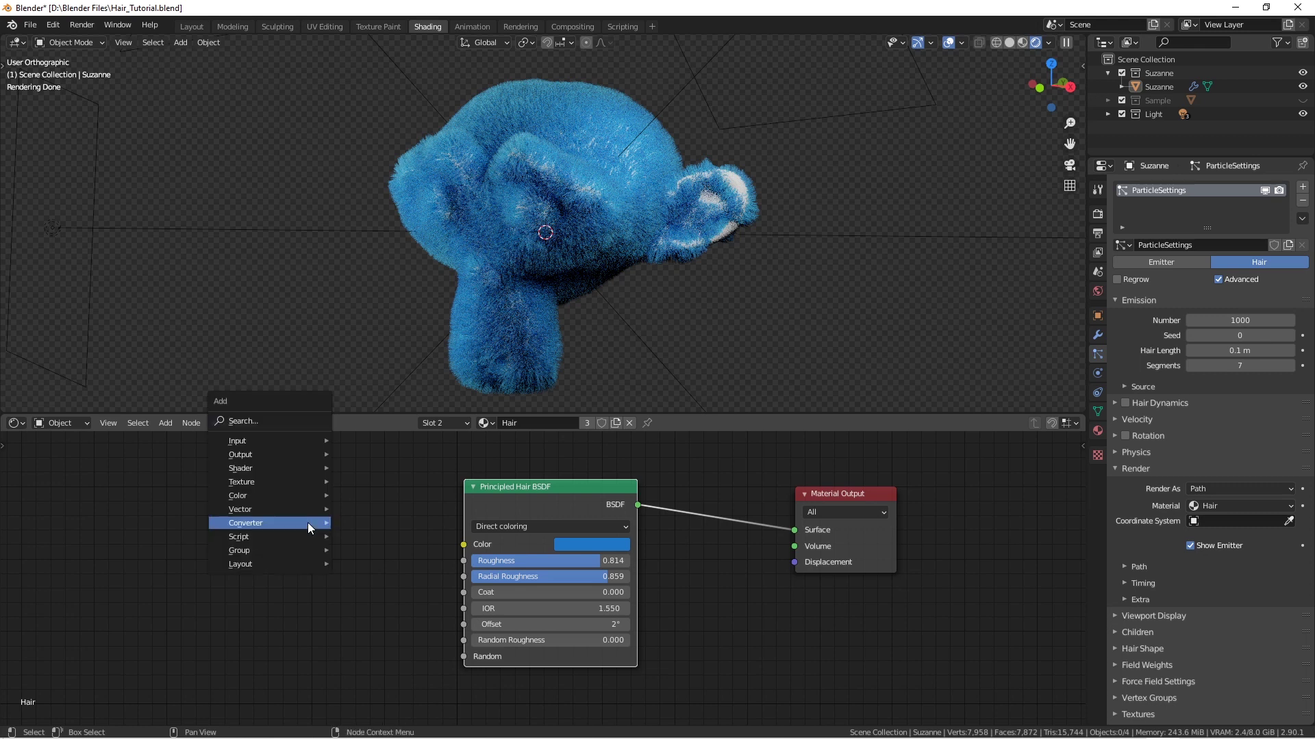
mouse_move(291, 441)
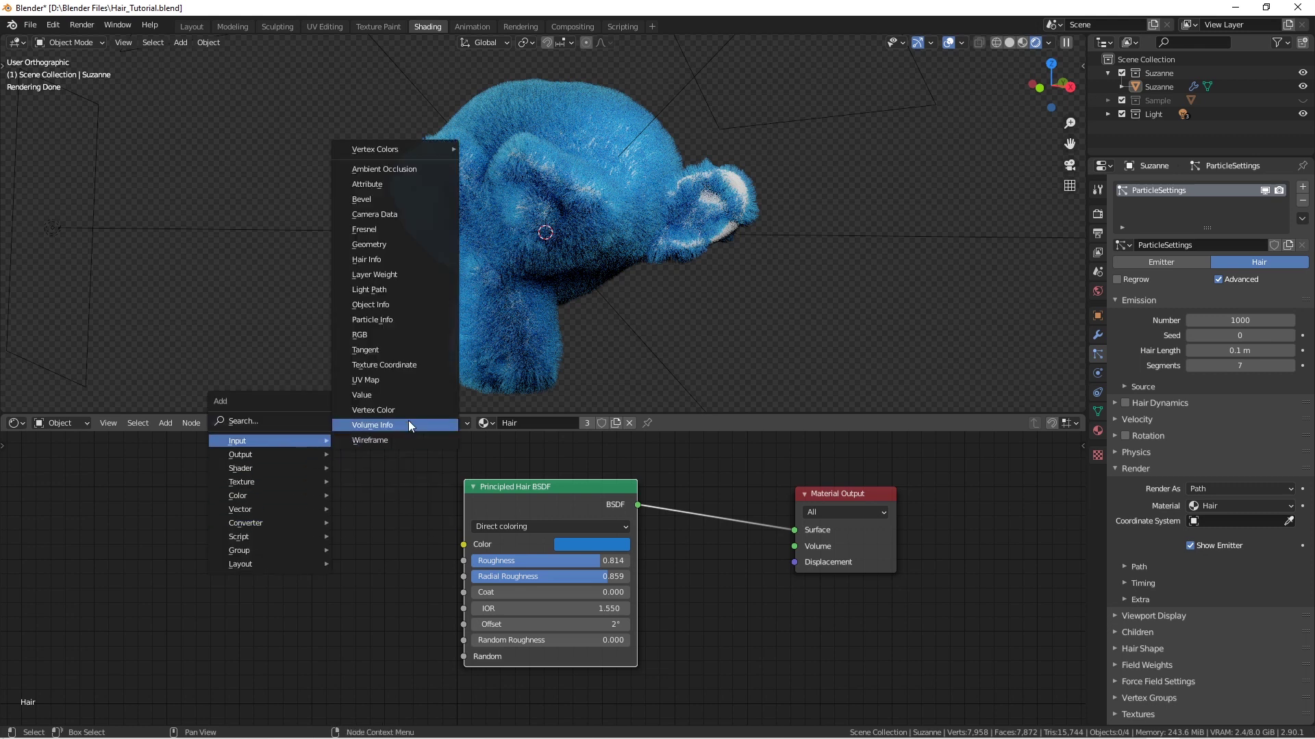
click(400, 261)
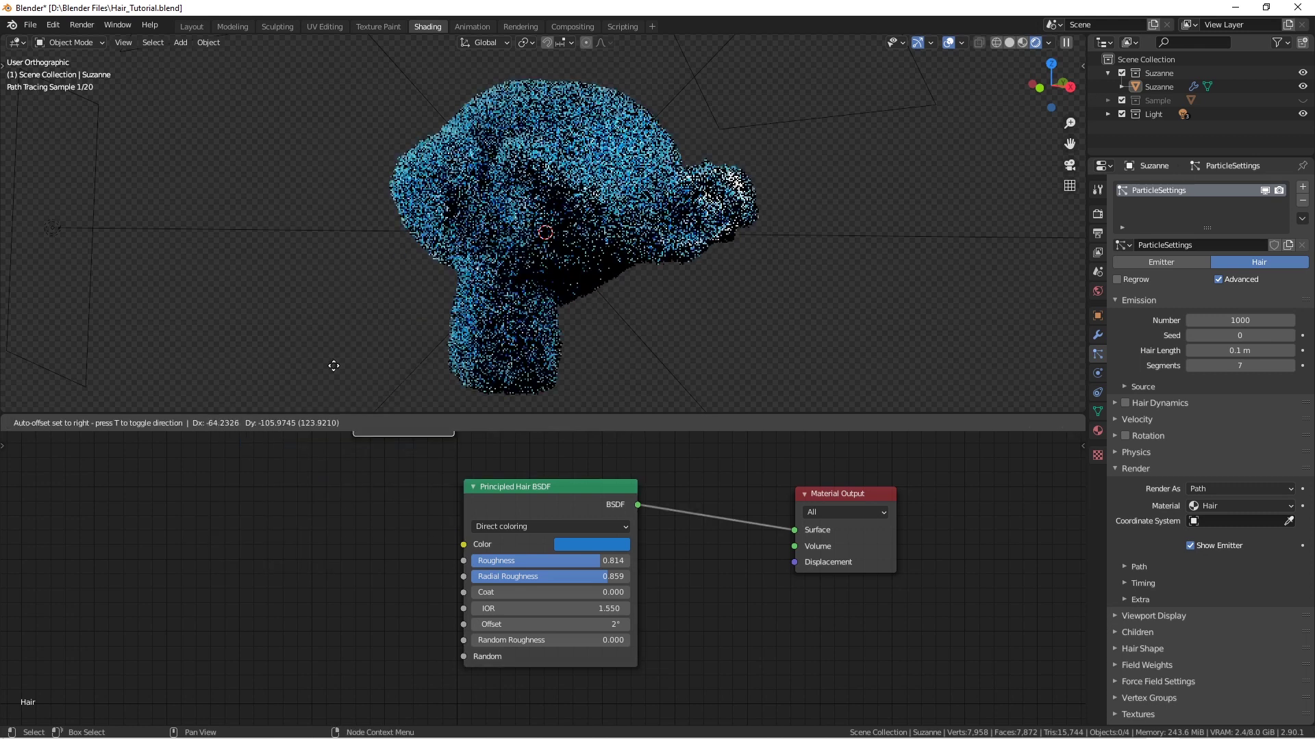
click(169, 524)
- Preview the Hair Info node's Intercept output on the fur through a Viewer node
scroll(434, 528, up, 3)
middle_drag(432, 523, 509, 545)
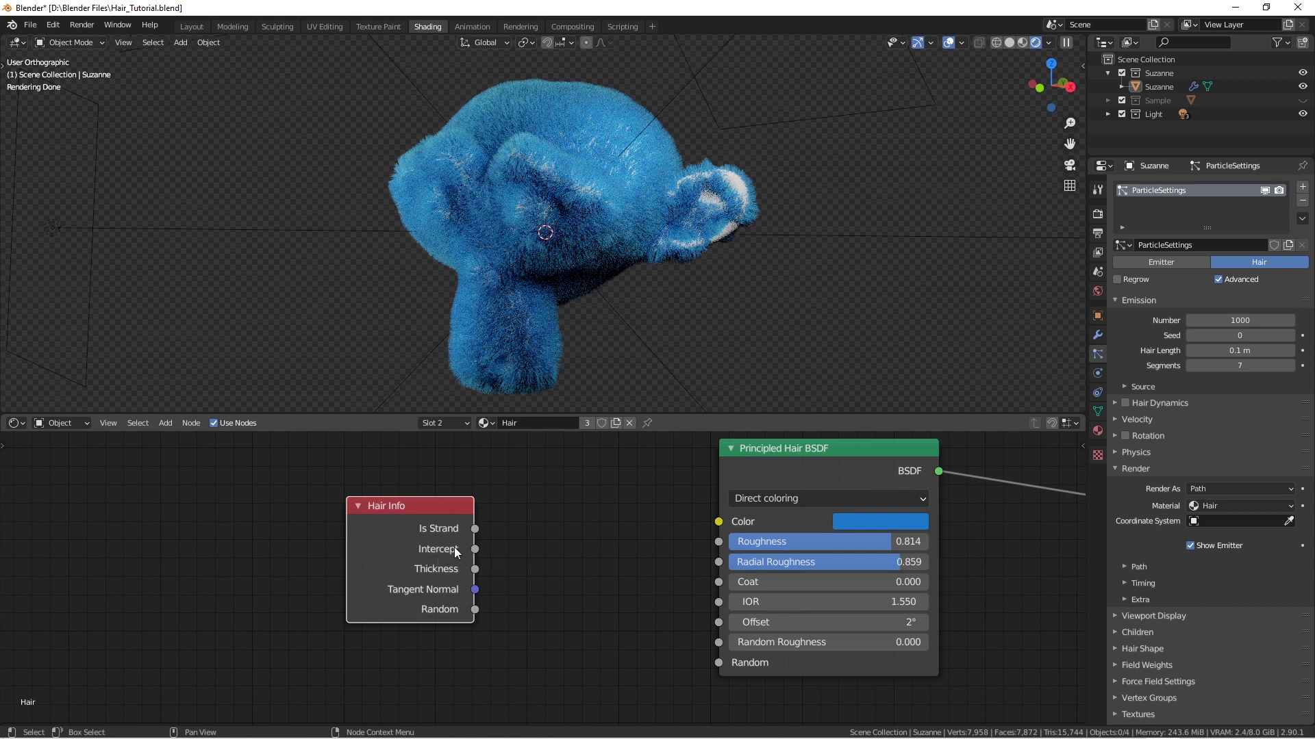
ctrl+shift+click(415, 533)
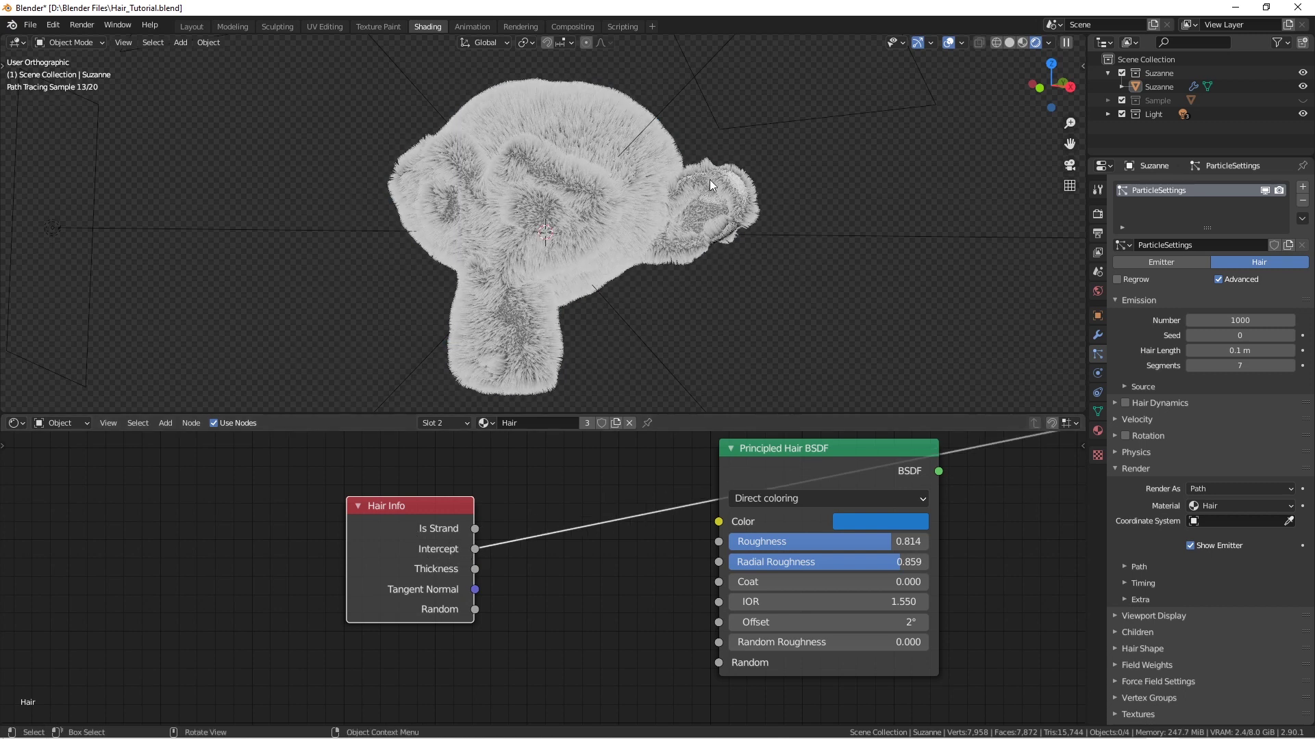
- Examine up close how the Intercept gradient runs from root to tip along the ear's hair strands
scroll(715, 249, up, 5)
shift+middle_drag(873, 214, 561, 256)
scroll(651, 279, up, 5)
scroll(561, 261, up, 3)
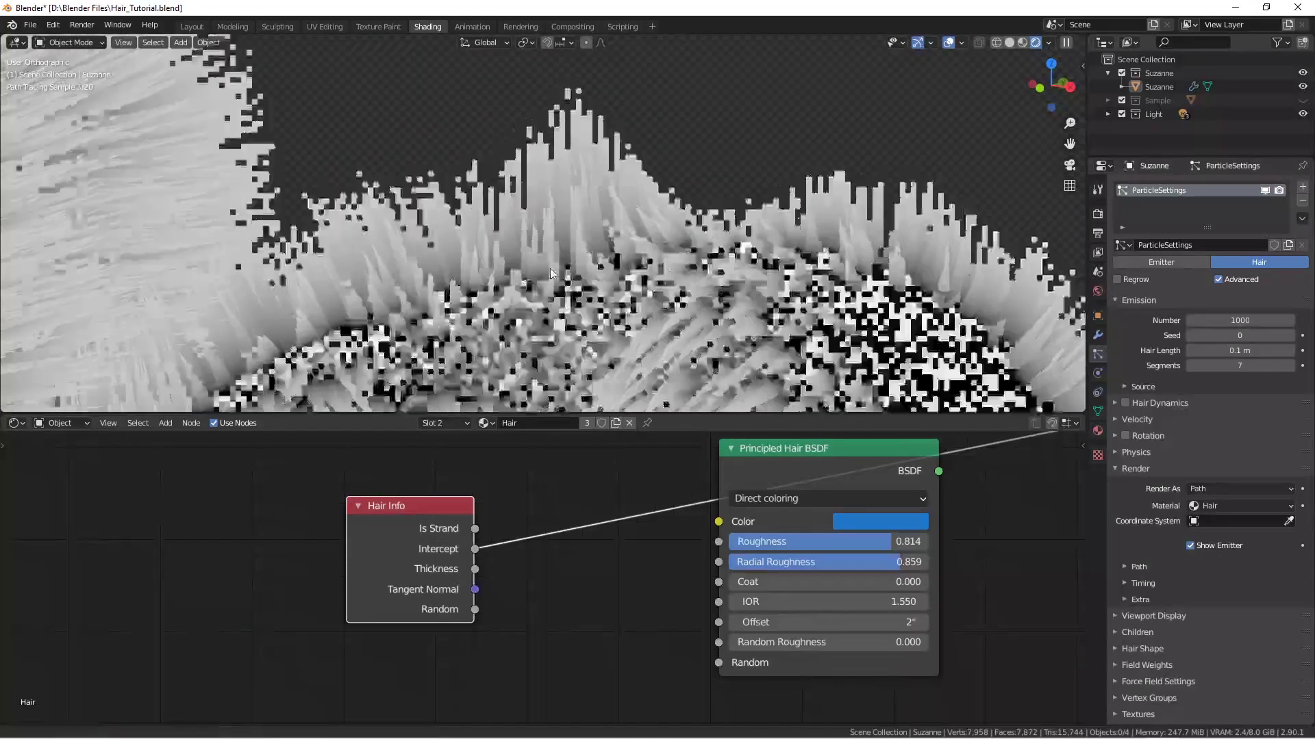
scroll(421, 519, up, 1)
middle_drag(387, 510, 393, 545)
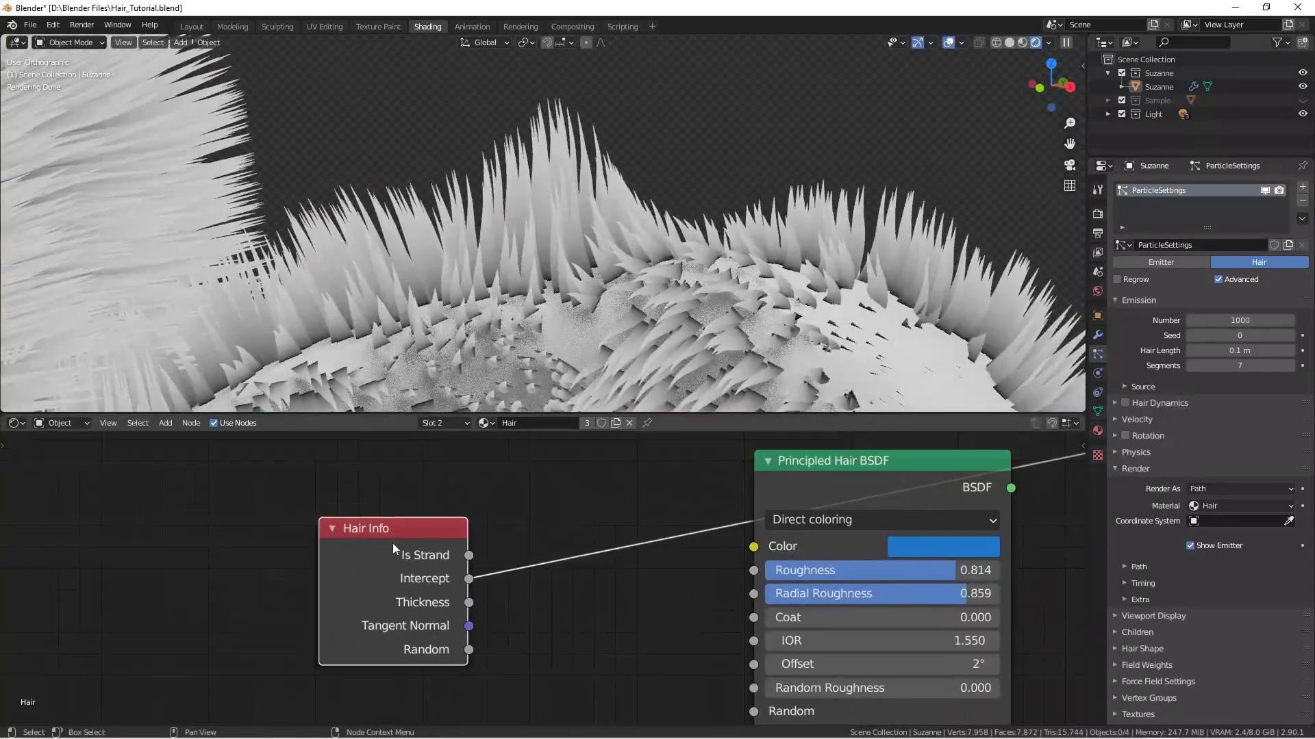
middle_drag(594, 262, 604, 263)
scroll(604, 263, up, 2)
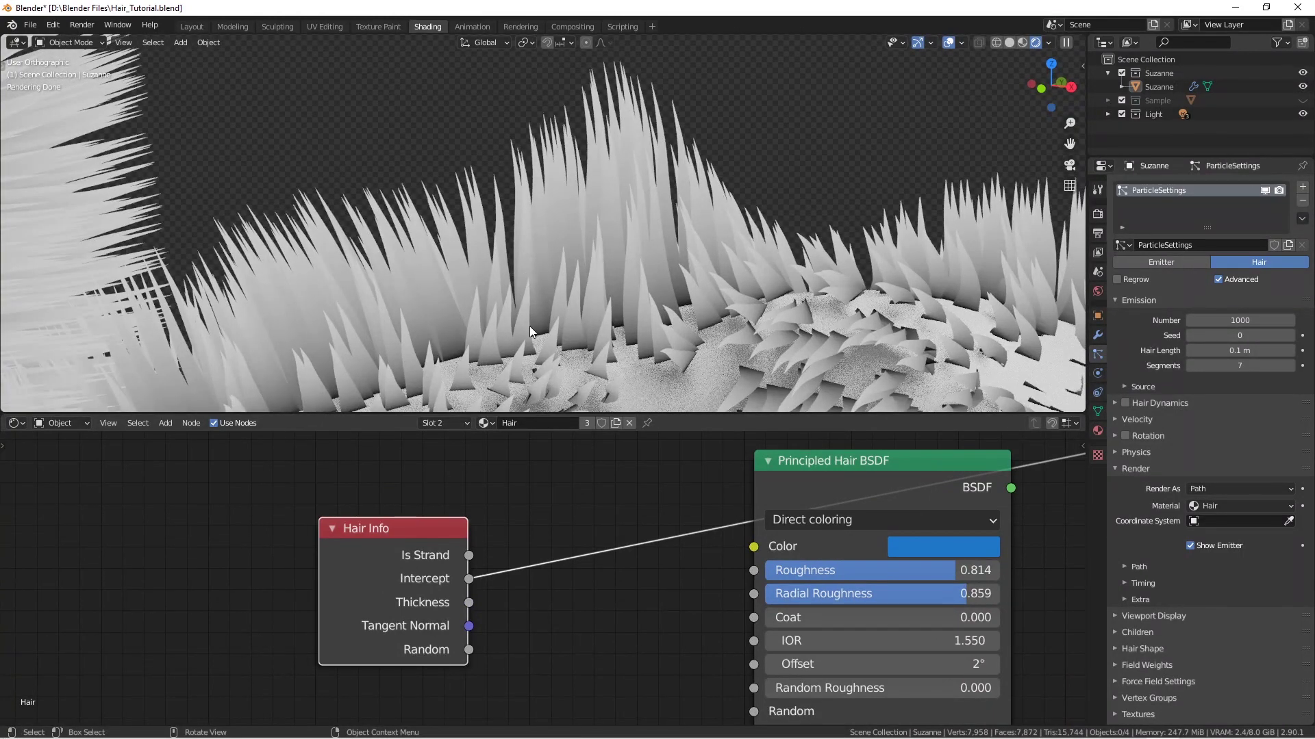
mouse_move(578, 315)
middle_down()
mouse_move(510, 241)
mouse_move(536, 254)
mouse_move(532, 291)
mouse_move(466, 314)
mouse_move(506, 314)
mouse_move(508, 291)
mouse_move(473, 338)
mouse_move(524, 253)
mouse_move(561, 261)
middle_up()
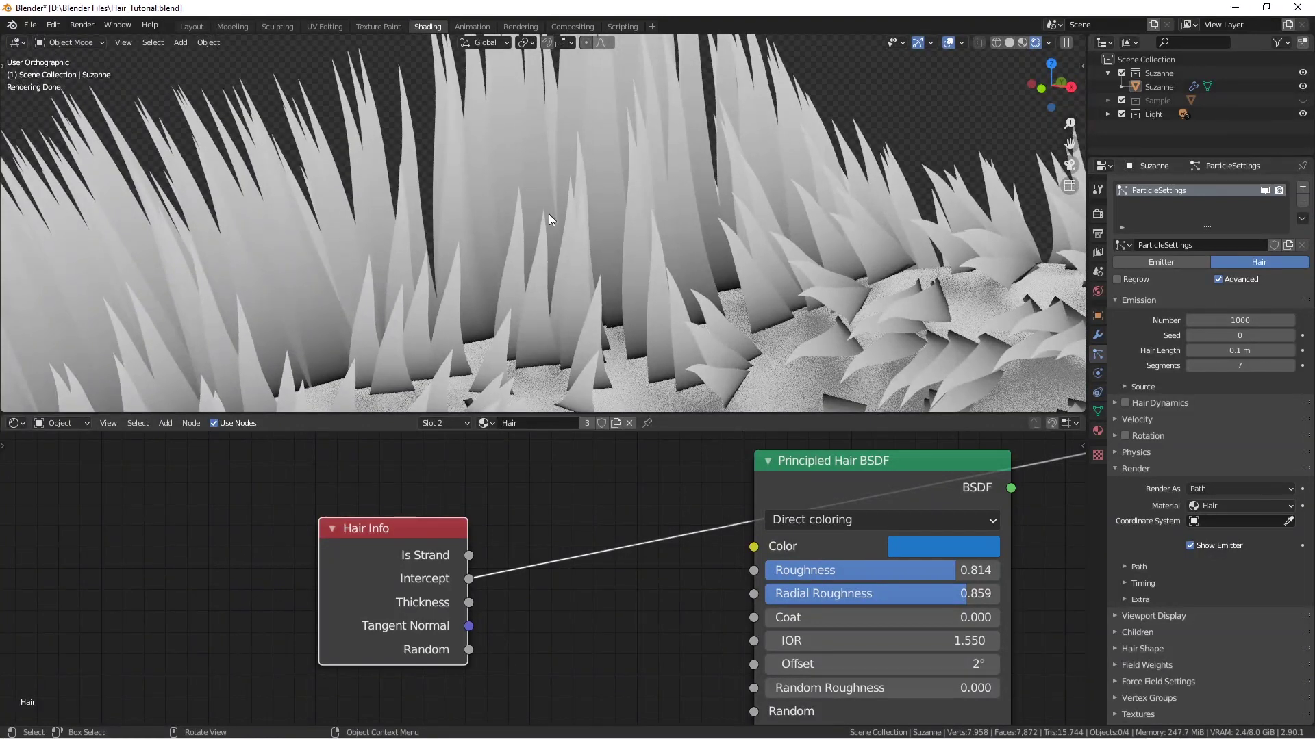
- Insert a ColorRamp node between the Hair Info node's Intercept output and the Viewer, moving Hair Info aside to make room
scroll(431, 572, down, 2)
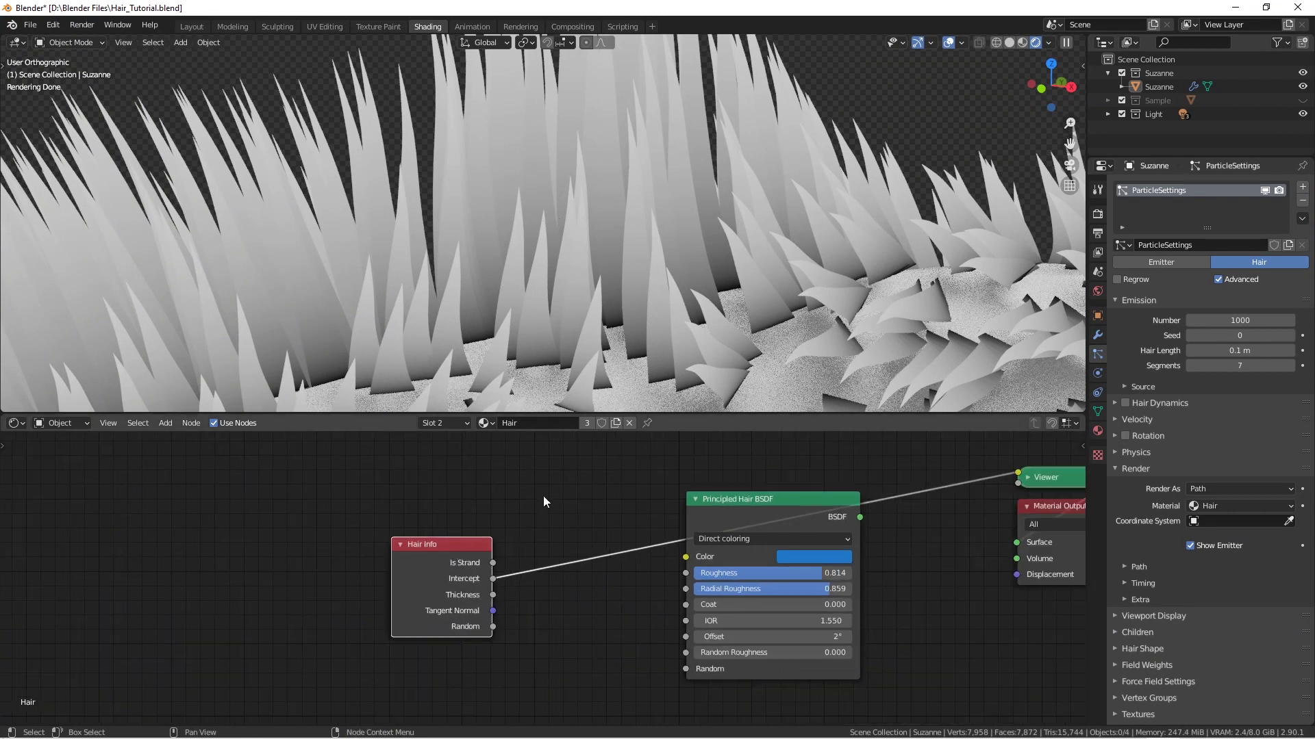
key(shift+a)
mouse_move(534, 579)
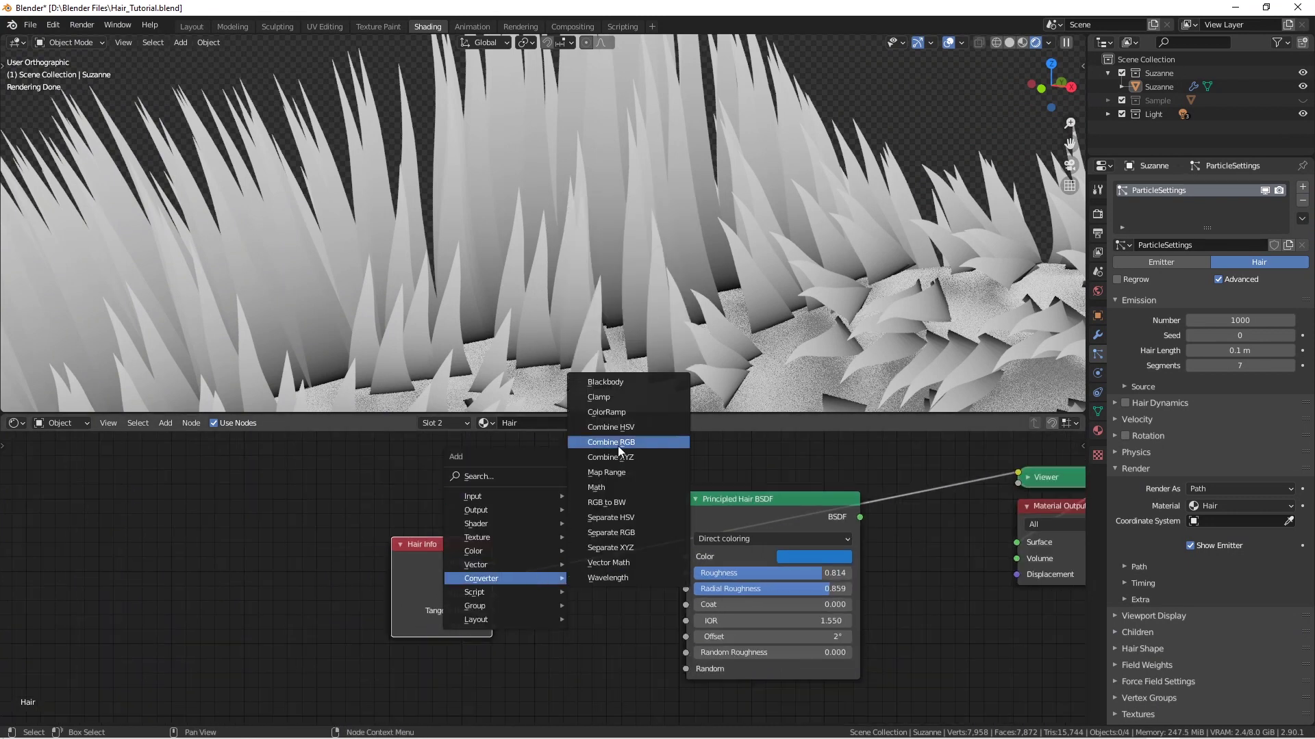
click(606, 412)
click(315, 539)
key(g)
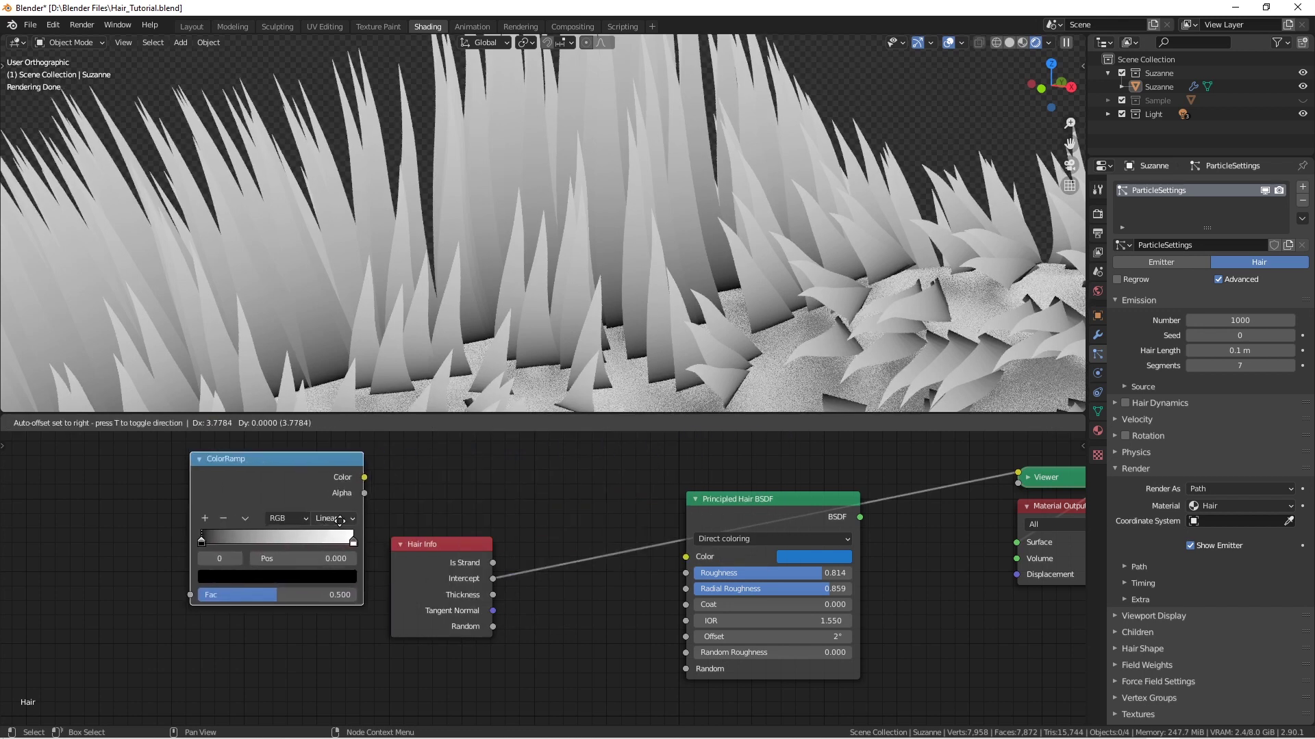
click(613, 586)
click(431, 546)
drag(432, 546, 324, 537)
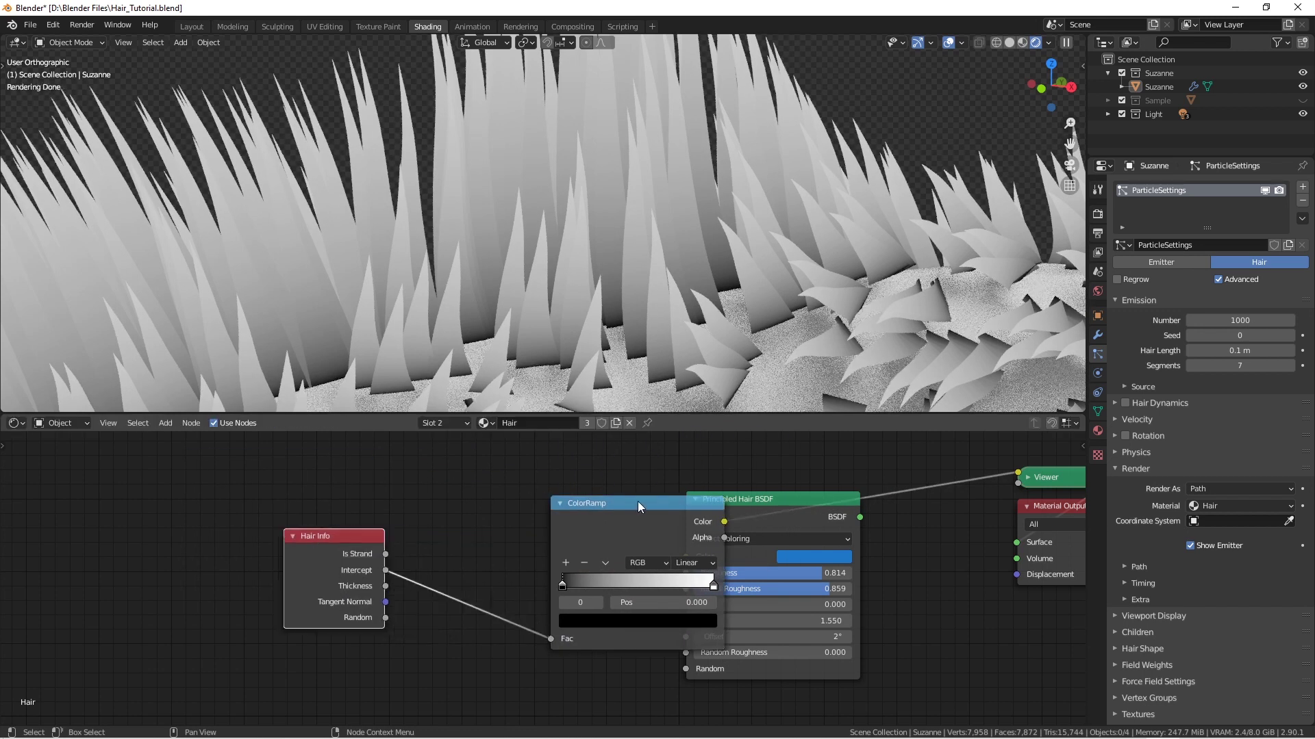
- Place the ColorRamp node beside Hair Info and move the Principled Hair BSDF below the Material Output
drag(622, 508, 480, 501)
scroll(820, 487, up, 2)
middle_drag(767, 498, 697, 479)
scroll(821, 486, down, 3)
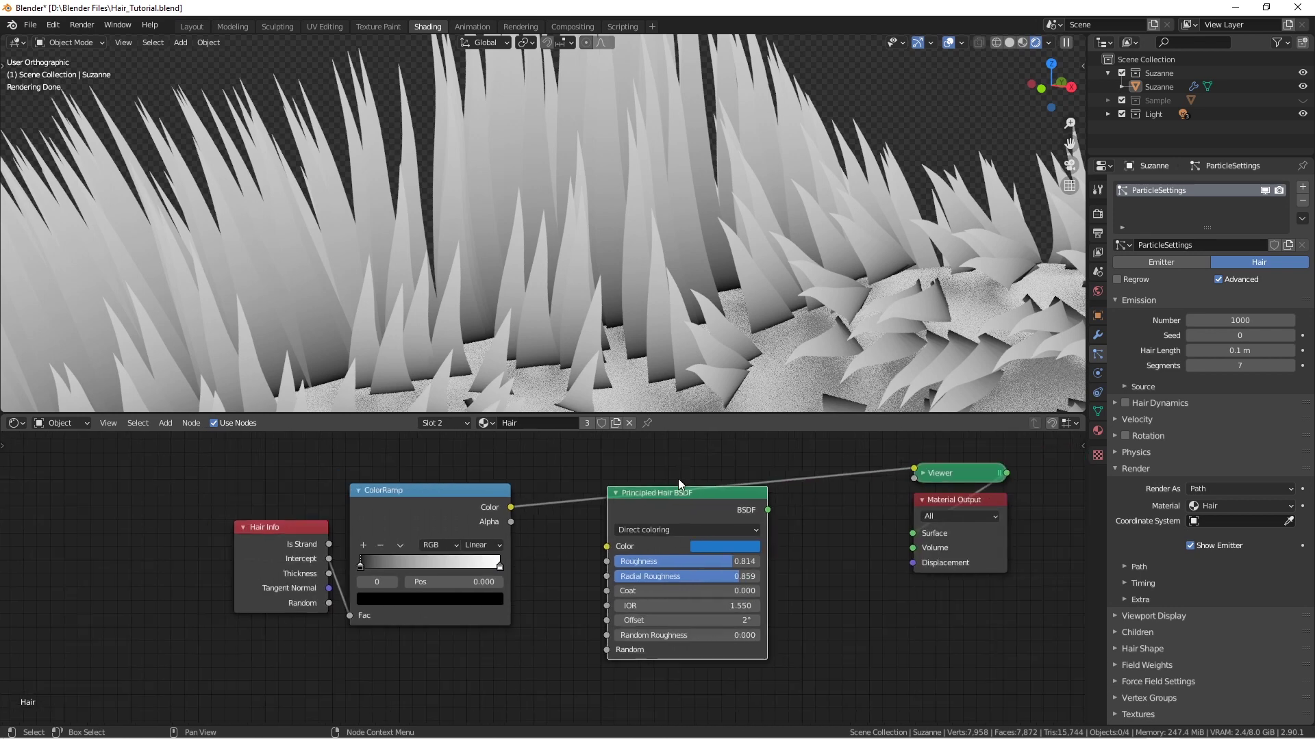
drag(680, 487, 961, 605)
middle_drag(413, 499, 543, 511)
scroll(544, 511, up, 3)
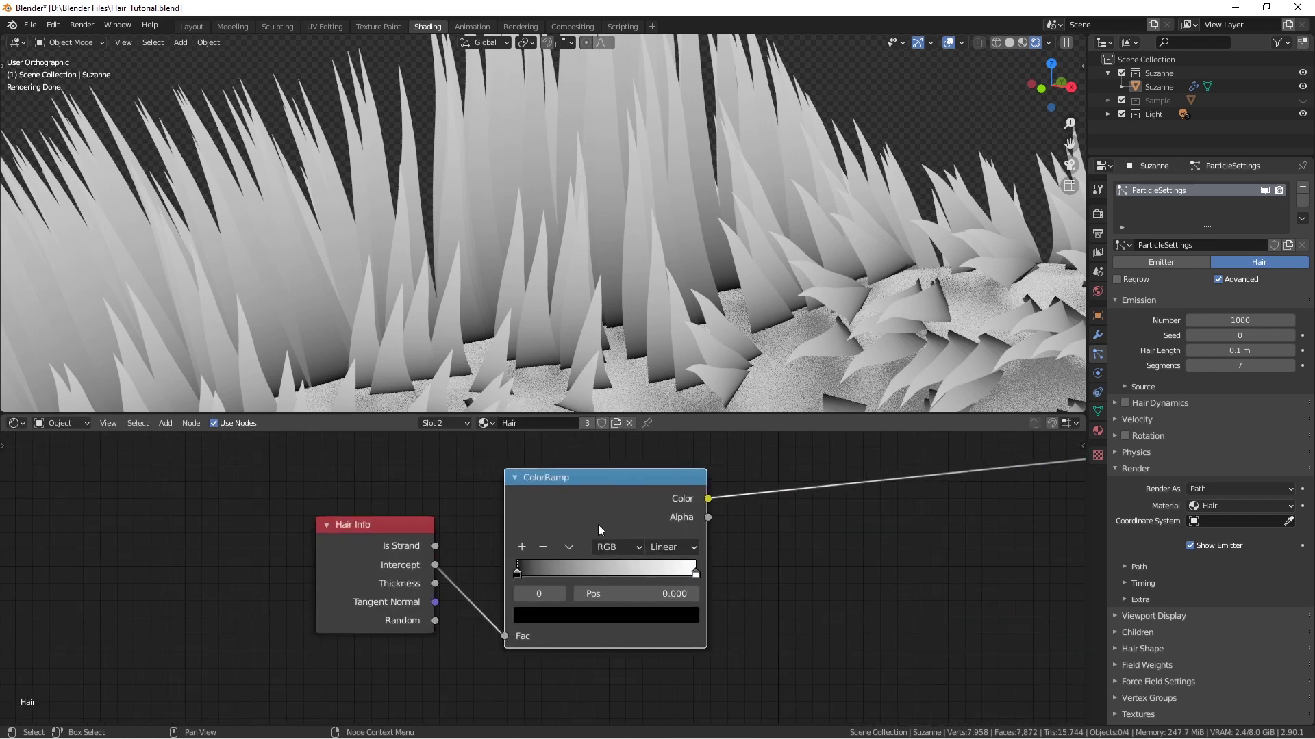
- Move the ColorRamp's black stop inward and the white stop to 0.614, then check the sharper root-to-tip transition on the fur
scroll(603, 556, up, 1)
middle_drag(603, 556, 551, 572)
drag(459, 588, 525, 588)
drag(637, 593, 576, 588)
scroll(552, 225, up, 2)
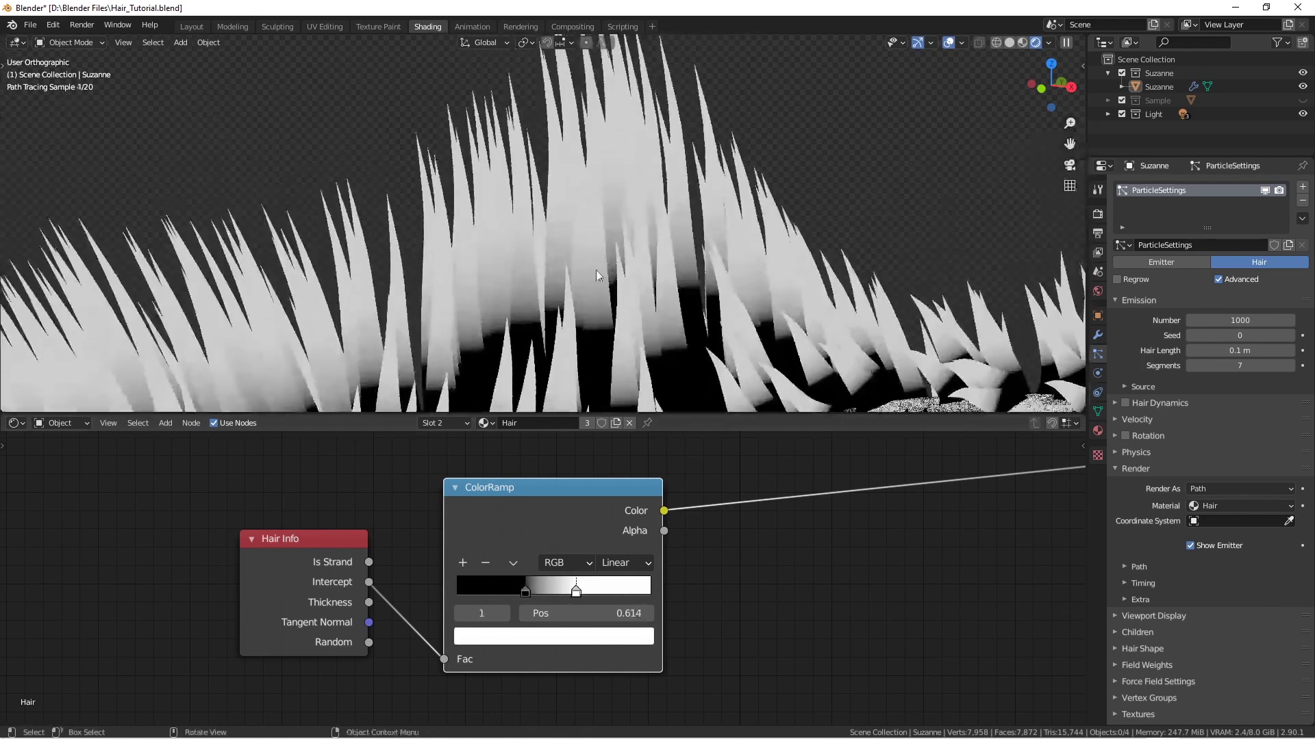
shift+middle_drag(647, 268, 630, 330)
scroll(587, 252, down, 1)
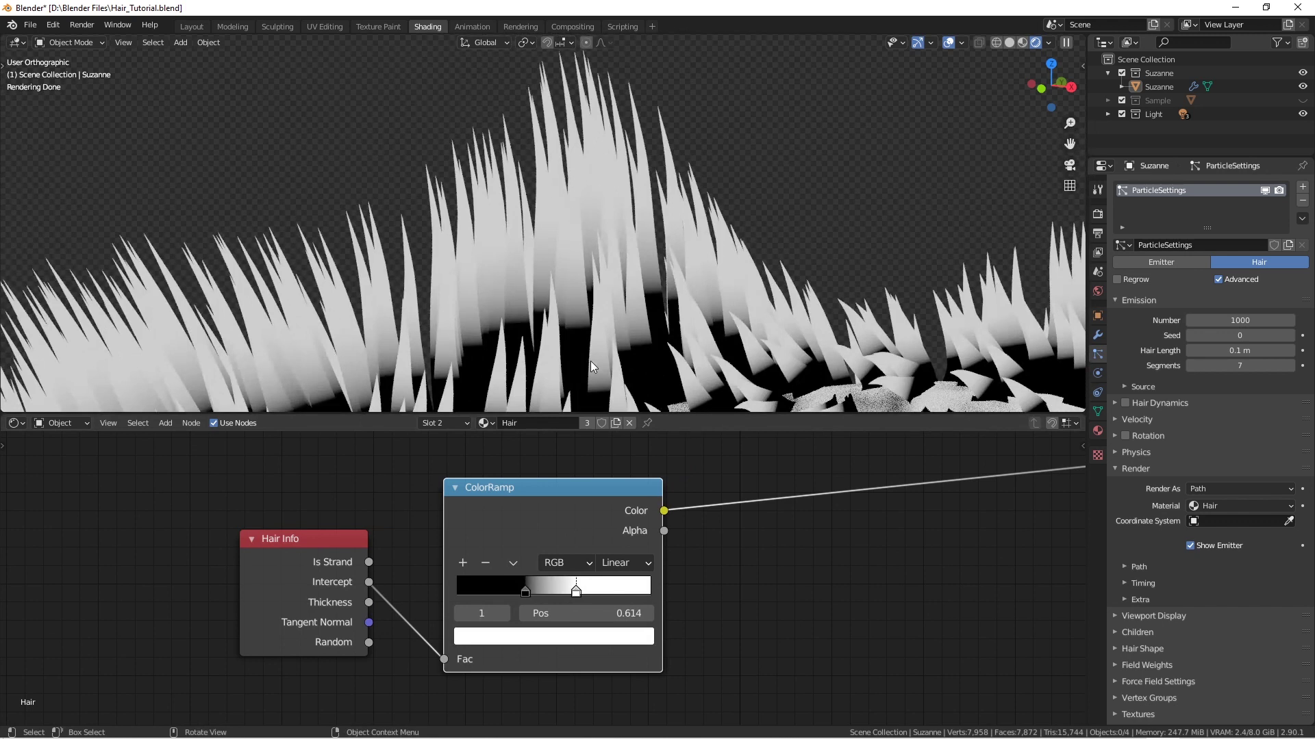
shift+middle_drag(590, 360, 578, 317)
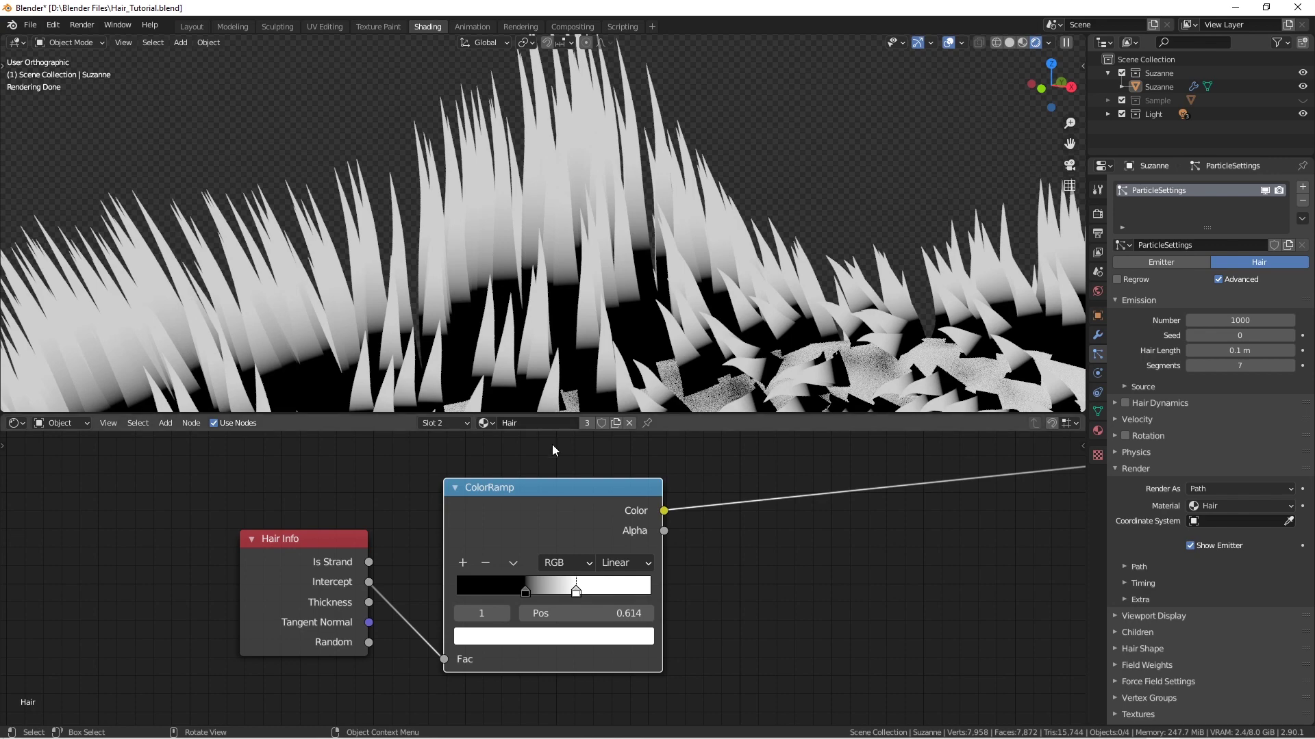
- Restrict white to the hair tips by moving the ColorRamp's white stop to the far end and the black stop to 0.677
drag(575, 590, 650, 591)
drag(531, 590, 595, 598)
scroll(525, 208, down, 5)
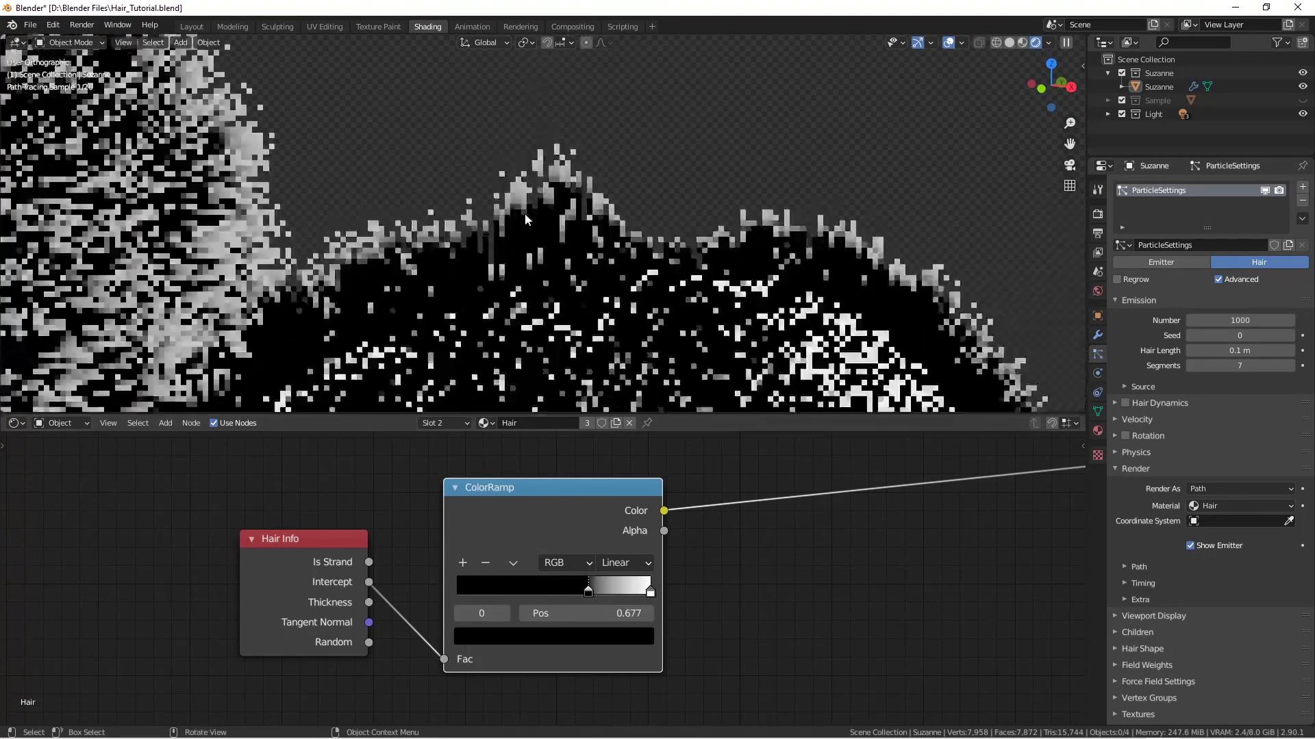
middle_drag(537, 221, 610, 234)
scroll(609, 234, up, 4)
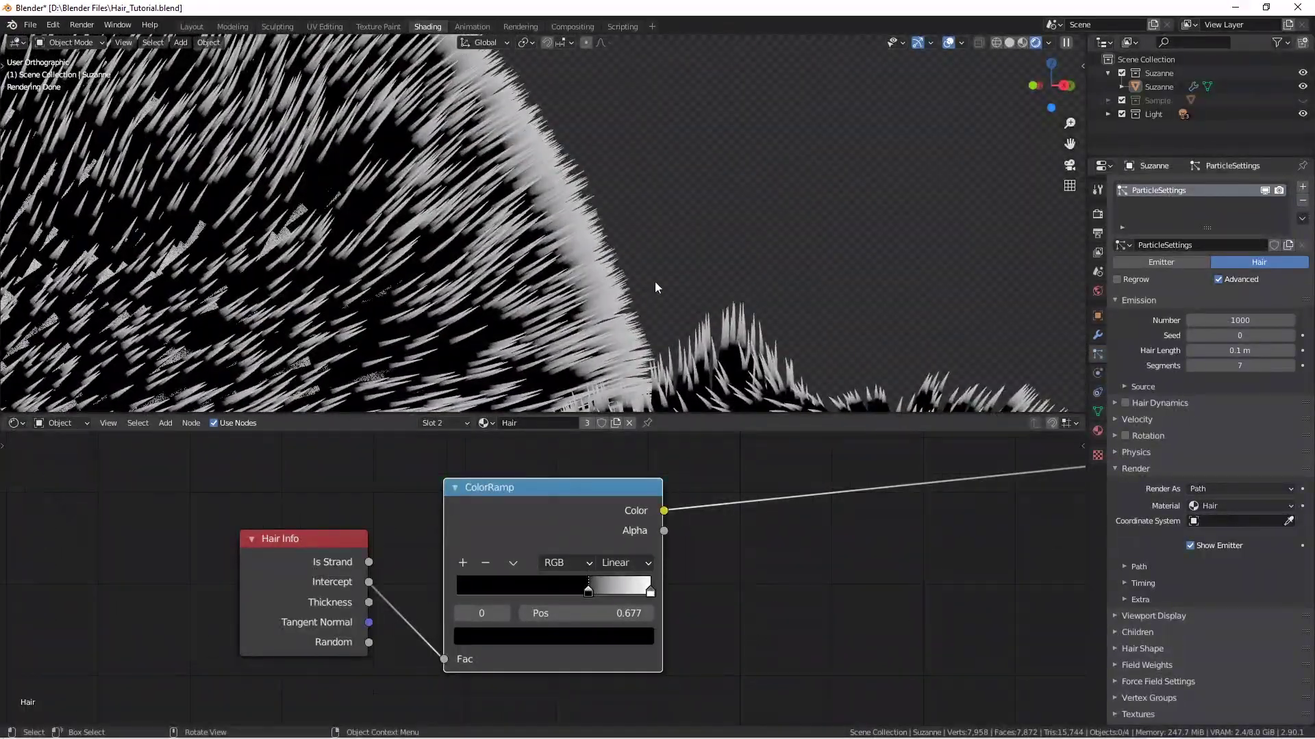
shift+middle_drag(655, 281, 454, 137)
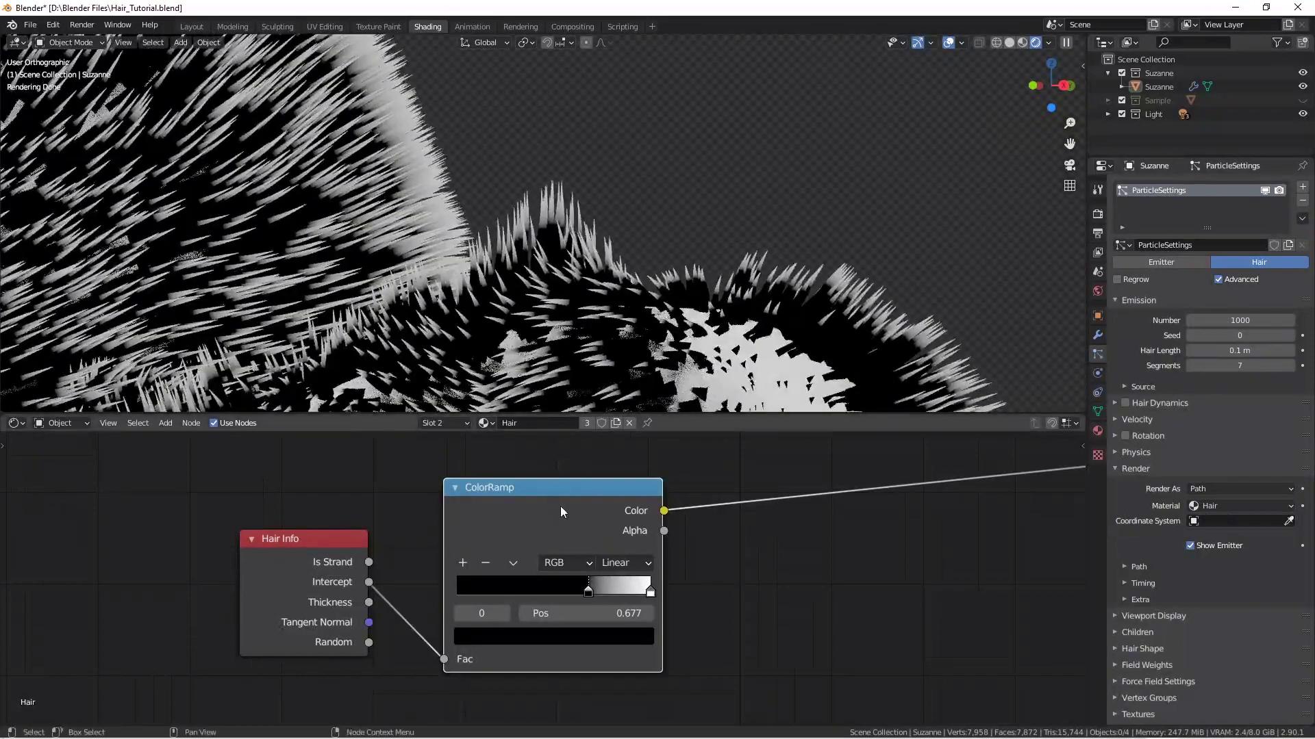
scroll(622, 510, down, 3)
scroll(675, 394, down, 2)
shift+middle_drag(680, 402, 622, 335)
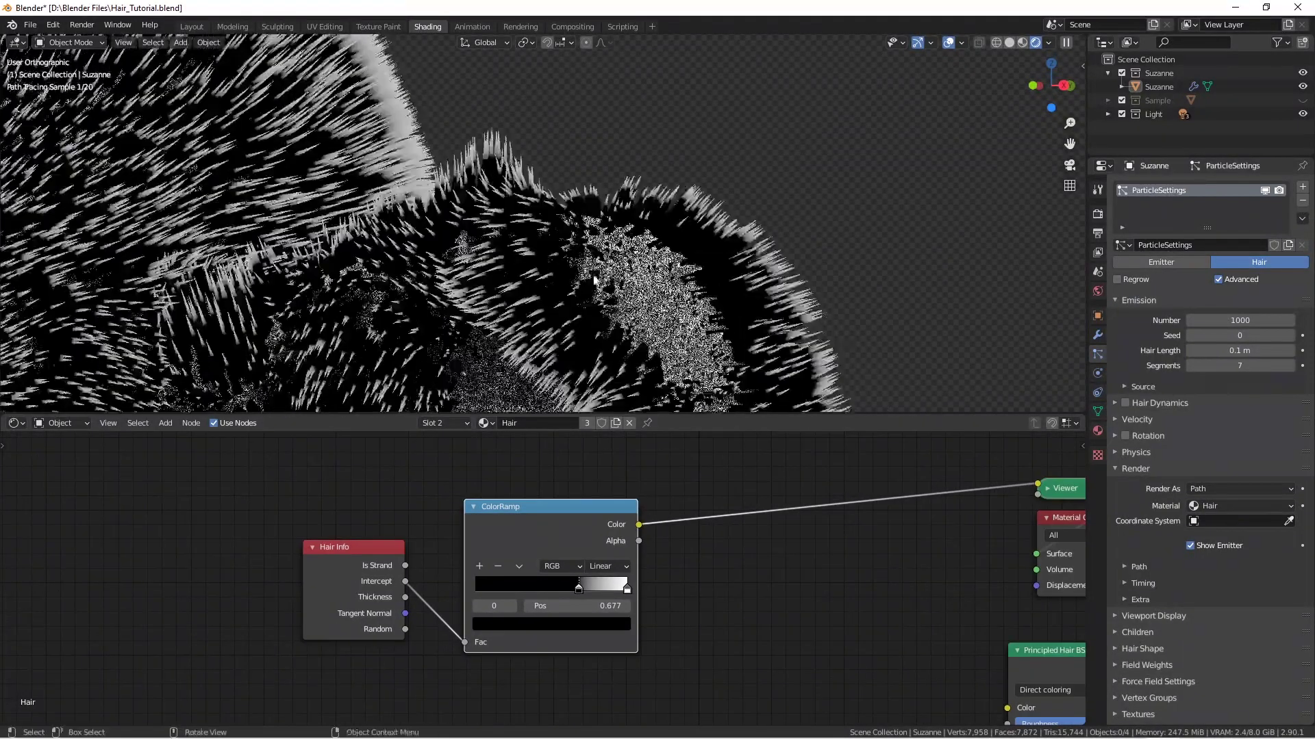
scroll(623, 334, up, 3)
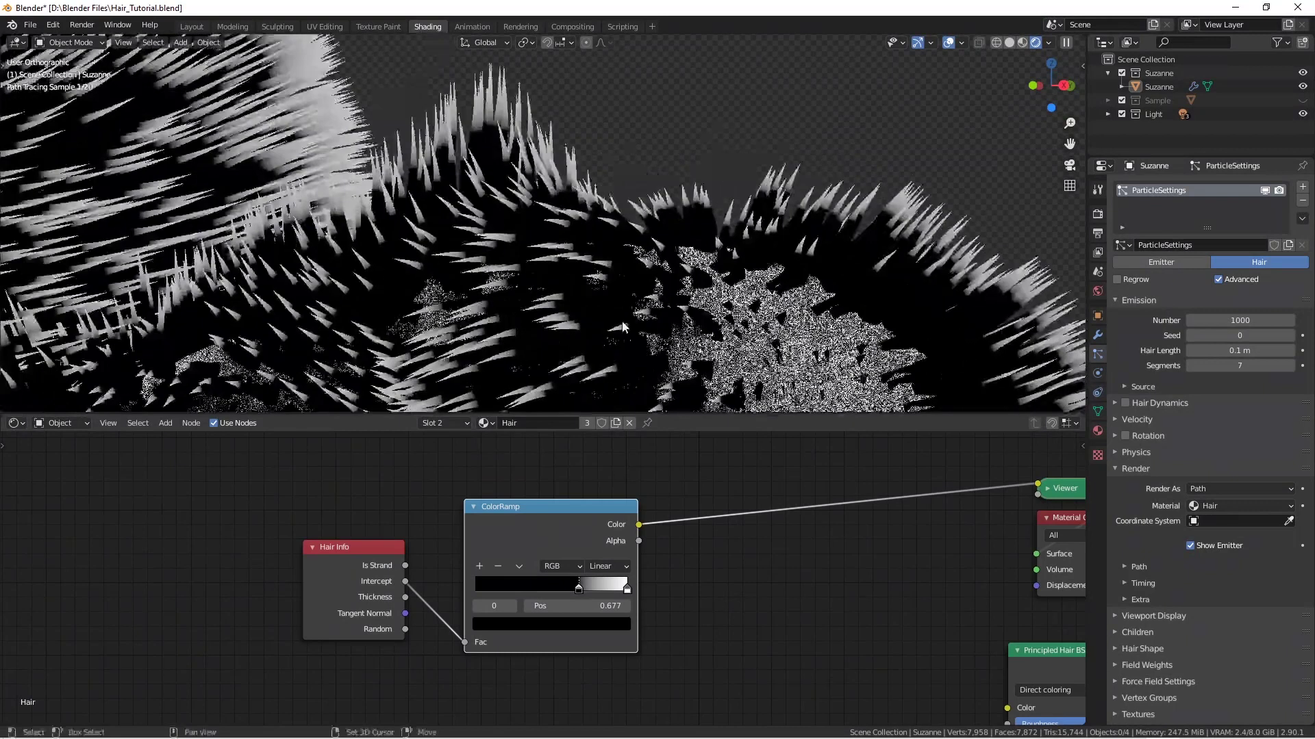
scroll(568, 526, up, 1)
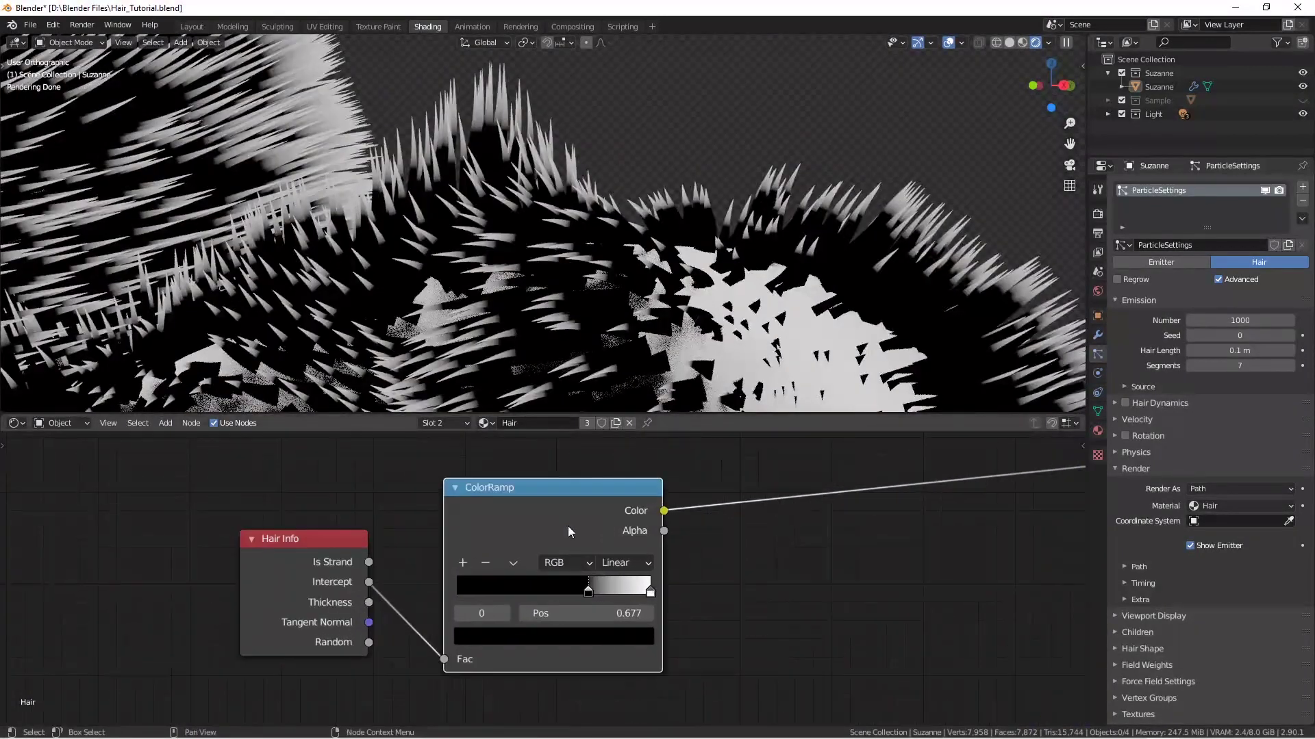
- Return the ColorRamp's black stop to 0.000 and keep the white stop at 1.000
scroll(568, 525, up, 2)
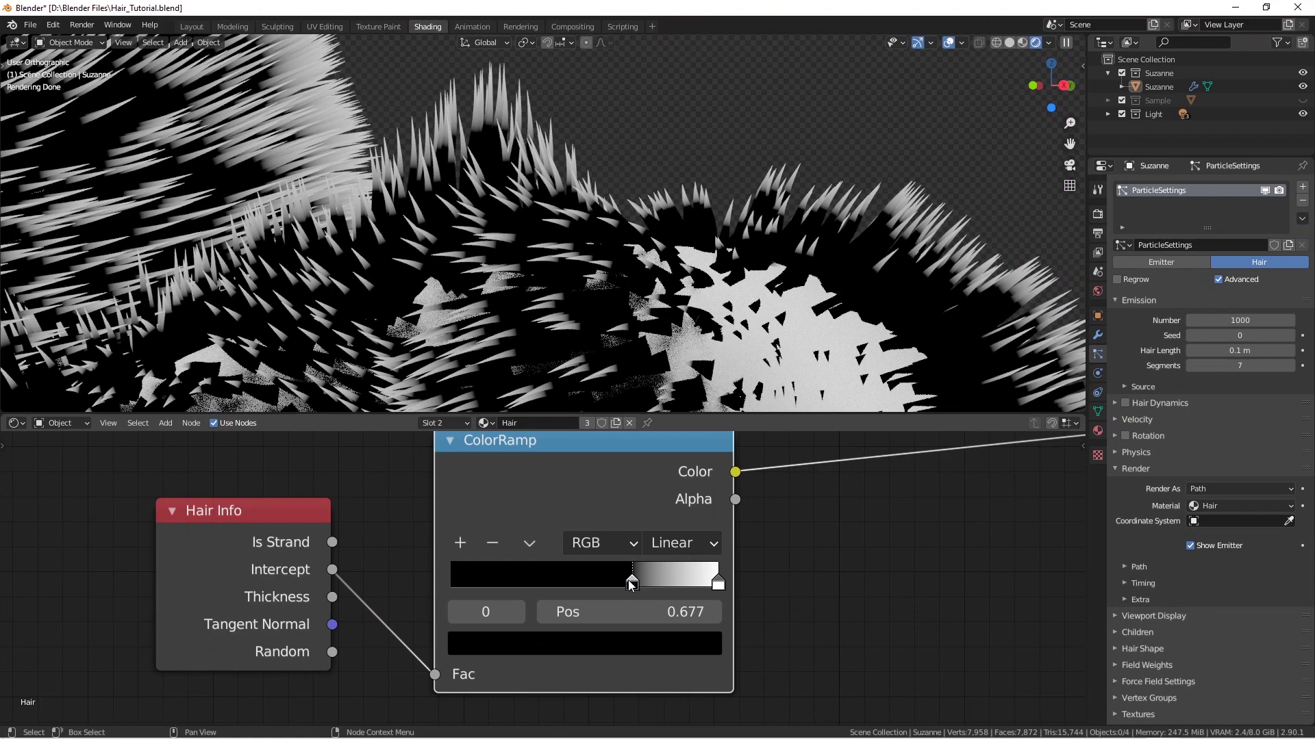
drag(631, 583, 400, 573)
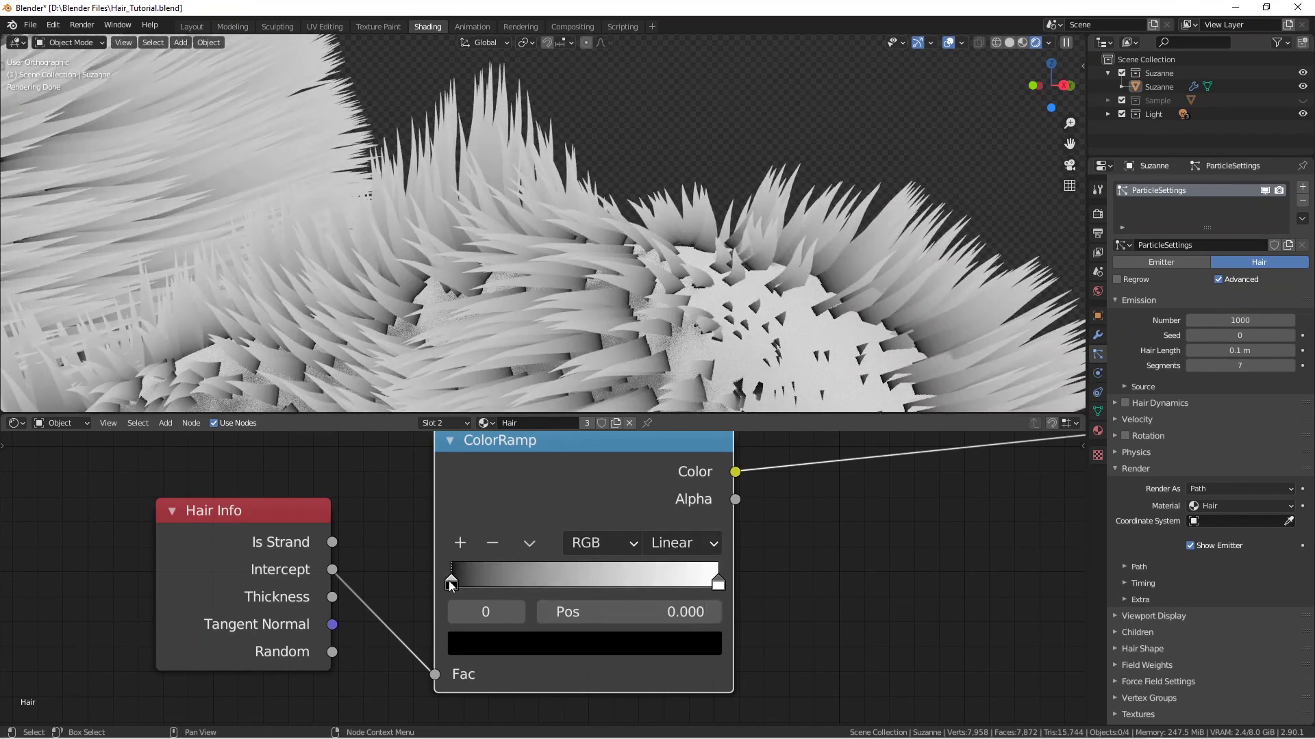
mouse_move(450, 585)
mouse_down()
mouse_move(516, 583)
mouse_move(454, 581)
mouse_up()
mouse_move(696, 586)
mouse_down()
mouse_move(682, 586)
mouse_move(705, 586)
mouse_up()
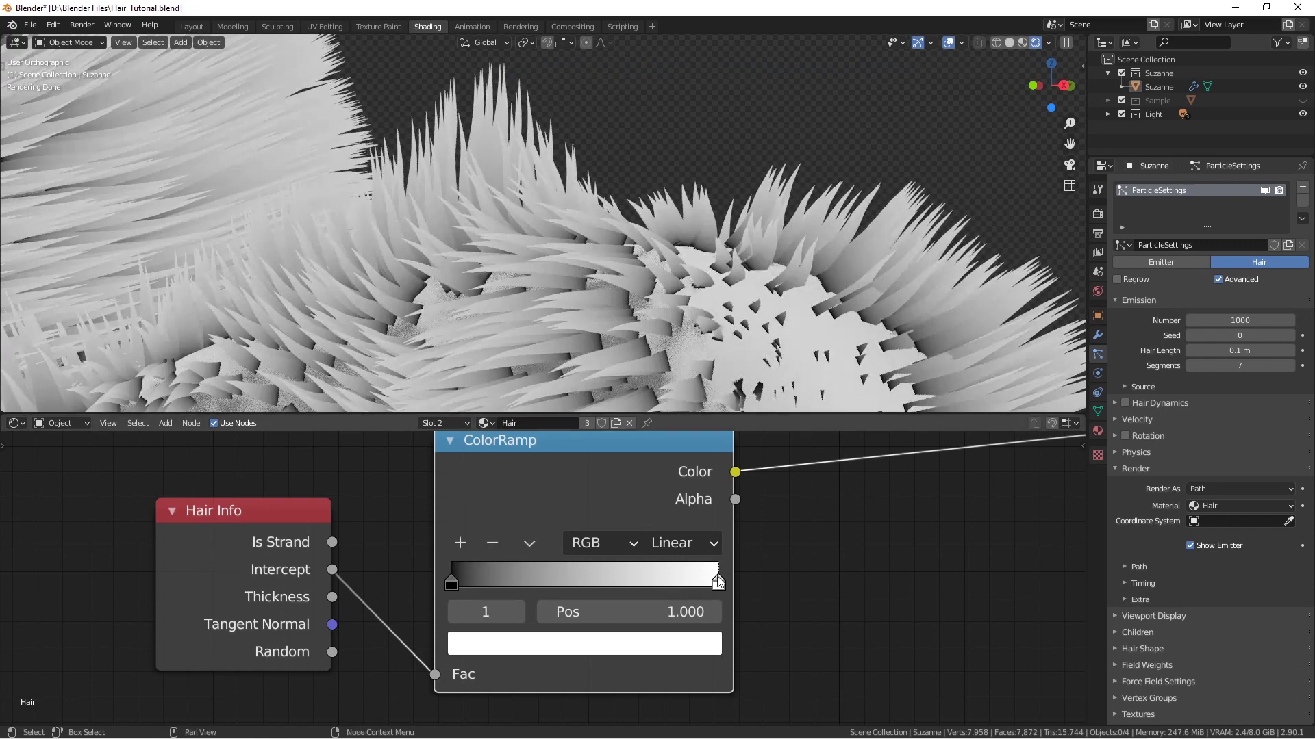
drag(718, 582, 775, 583)
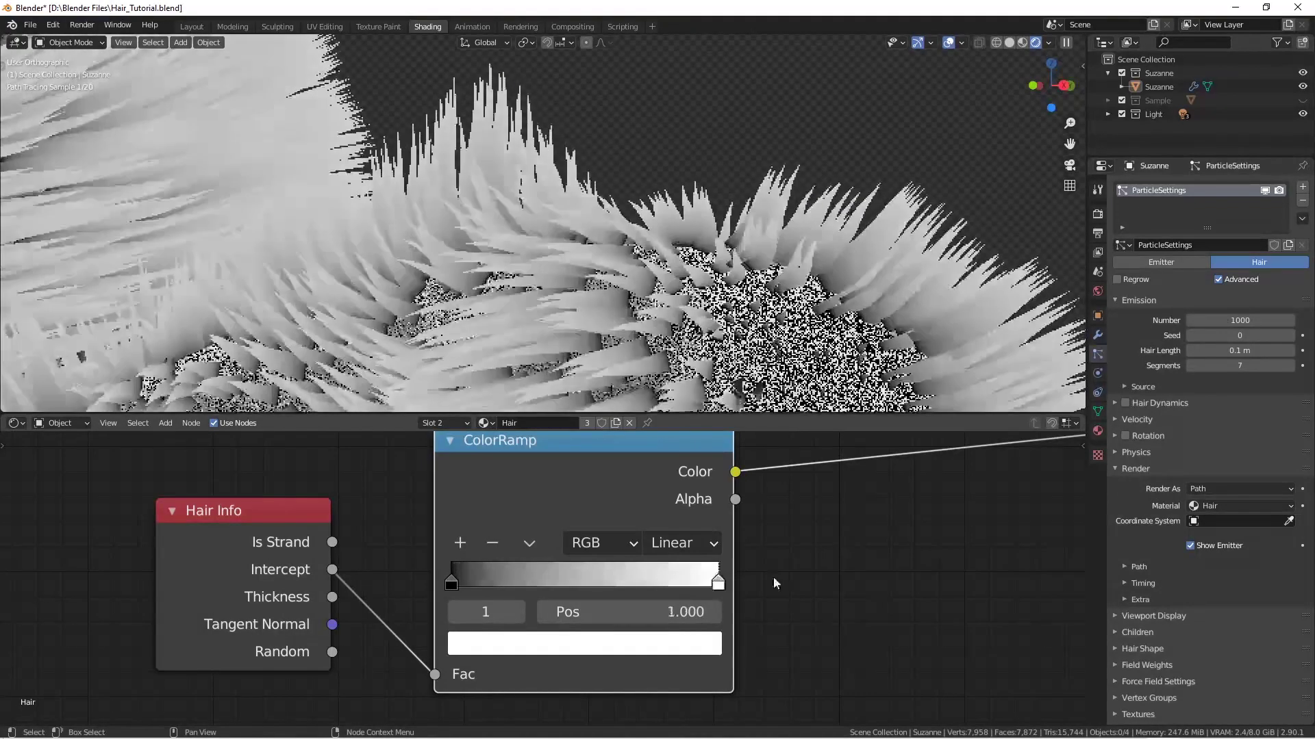
scroll(577, 535, down, 1)
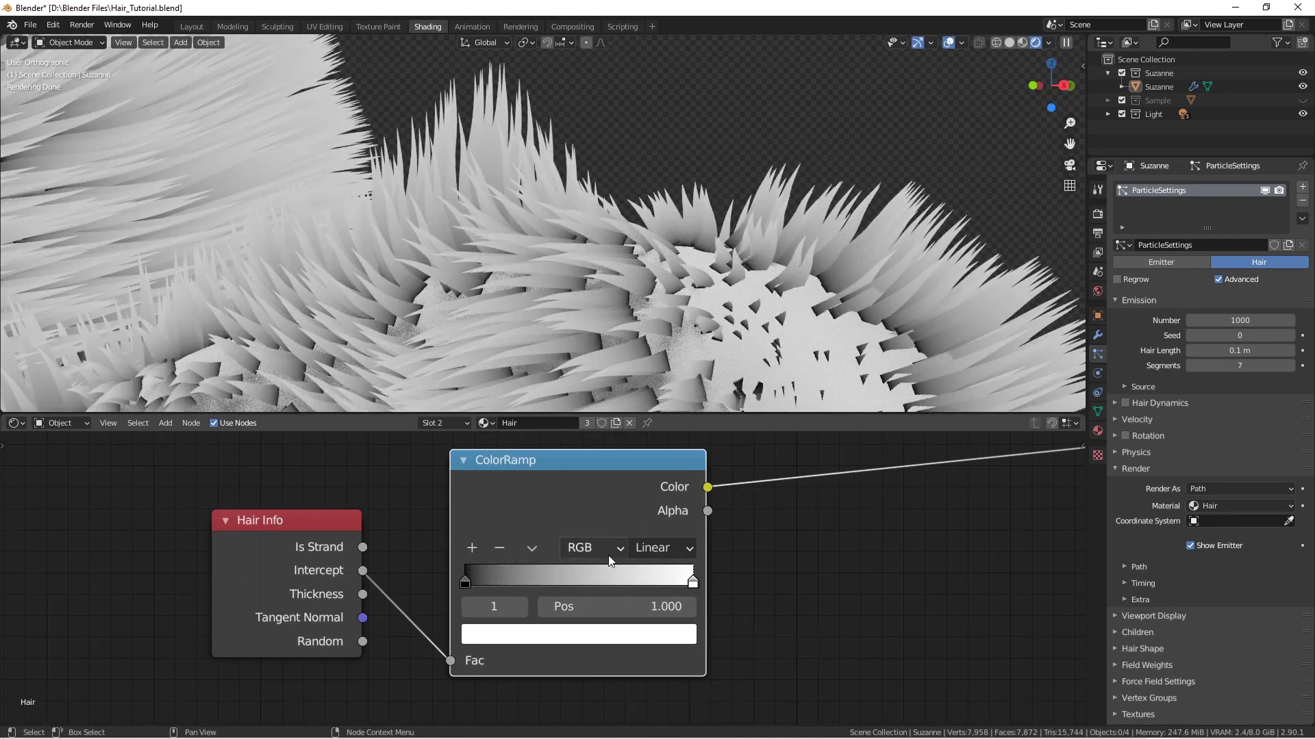
mouse_move(693, 582)
mouse_down()
mouse_move(586, 584)
mouse_move(717, 588)
mouse_move(637, 583)
mouse_move(698, 582)
mouse_up()
mouse_move(464, 582)
mouse_down()
mouse_move(542, 582)
mouse_move(464, 574)
mouse_up()
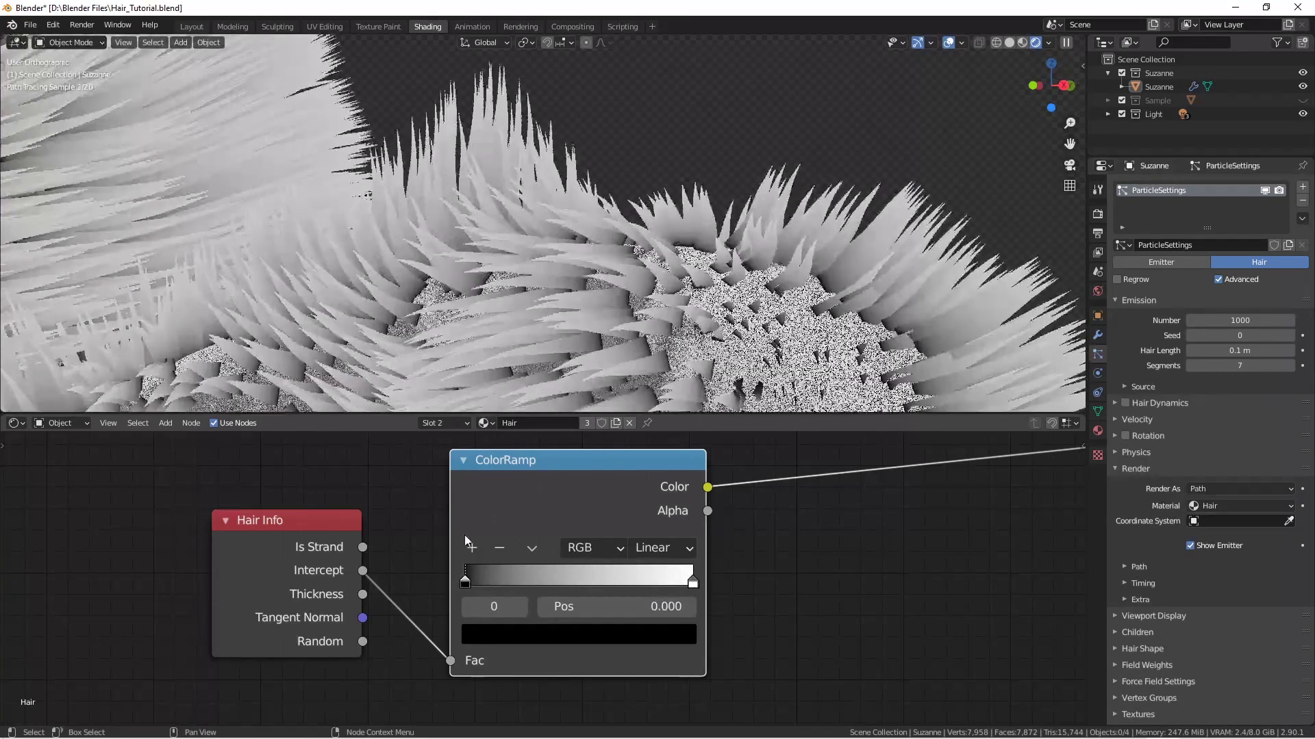
- Add a Map Range node in the free space between the ColorRamp and the Principled Hair BSDF
scroll(542, 503, down, 3)
middle_drag(697, 513, 523, 490)
click(627, 513)
key(shift+a)
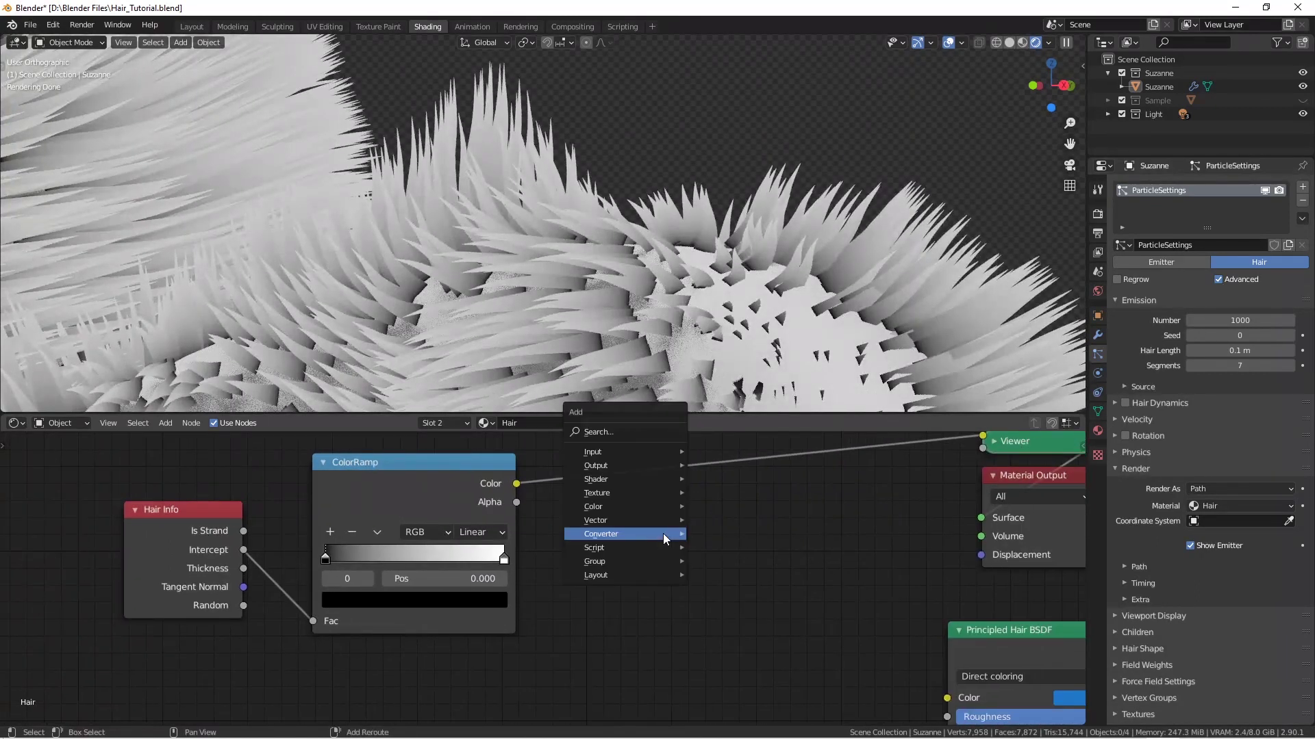
mouse_move(663, 532)
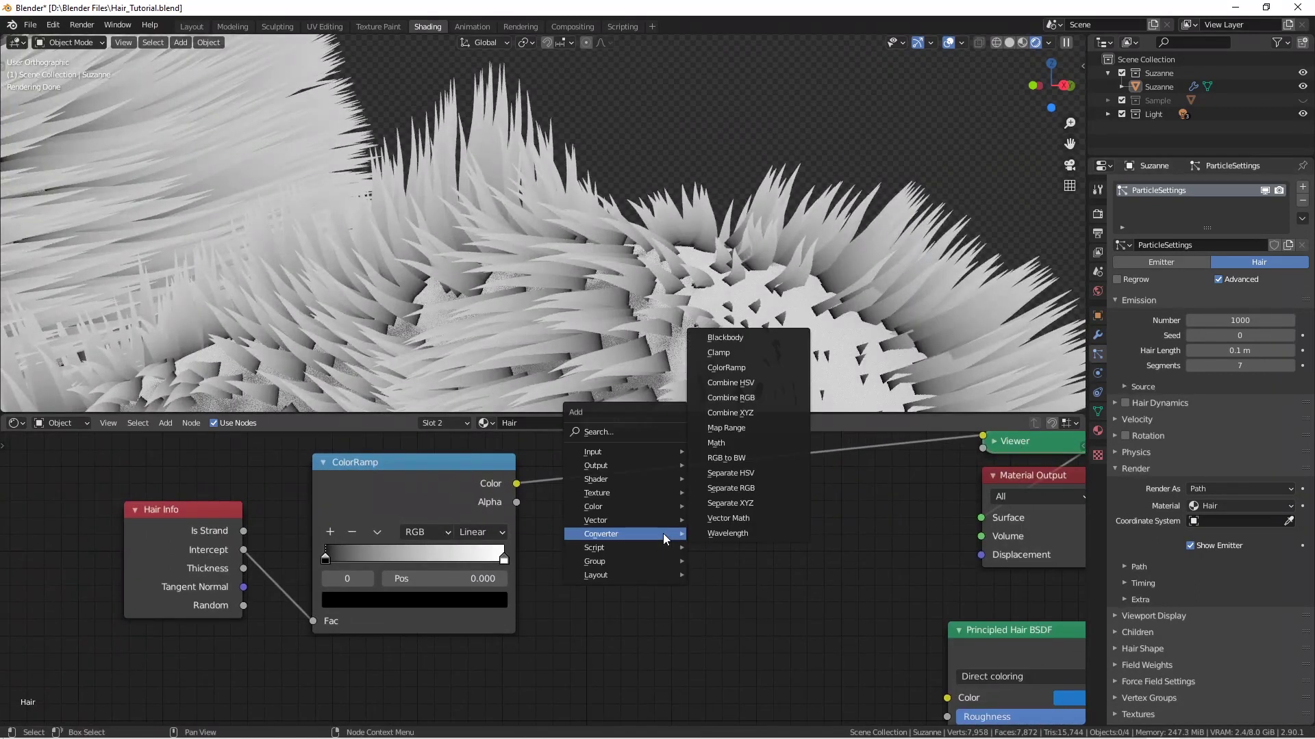
click(738, 431)
click(614, 520)
middle_drag(665, 561, 552, 507)
scroll(647, 516, up, 1)
scroll(552, 506, up, 1)
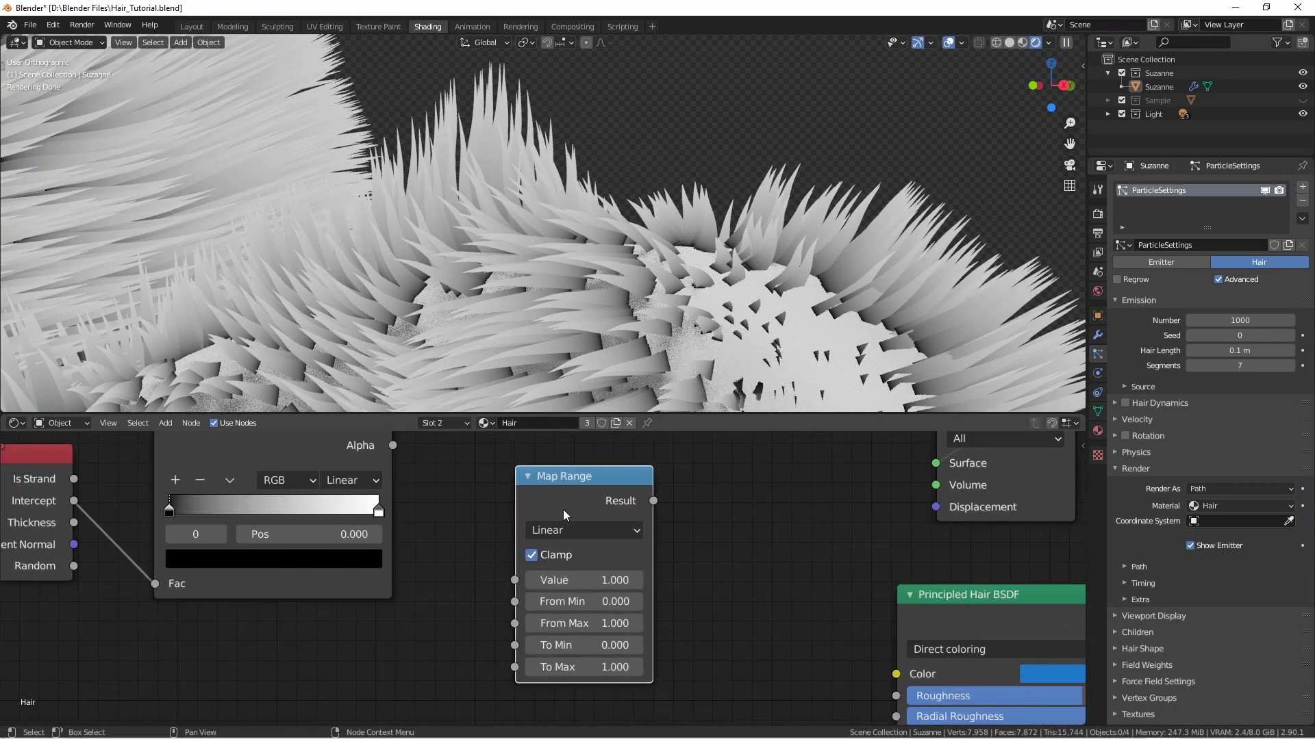
- Detach the ColorRamp from the node chain and move it out of the way above the other nodes
scroll(461, 513, down, 3)
middle_drag(423, 485, 436, 540)
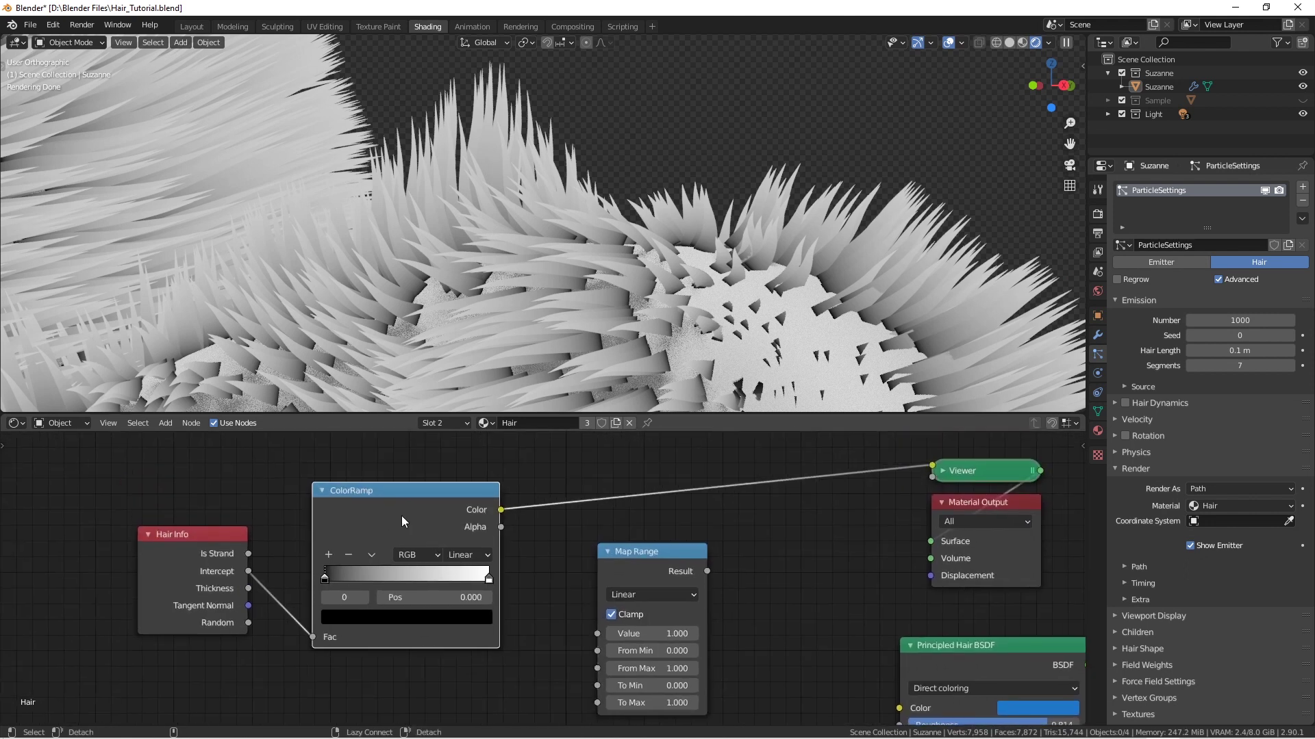
alt+drag(401, 516, 296, 351)
key(g)
alt+drag(265, 471, 265, 472)
middle_drag(294, 605, 257, 529)
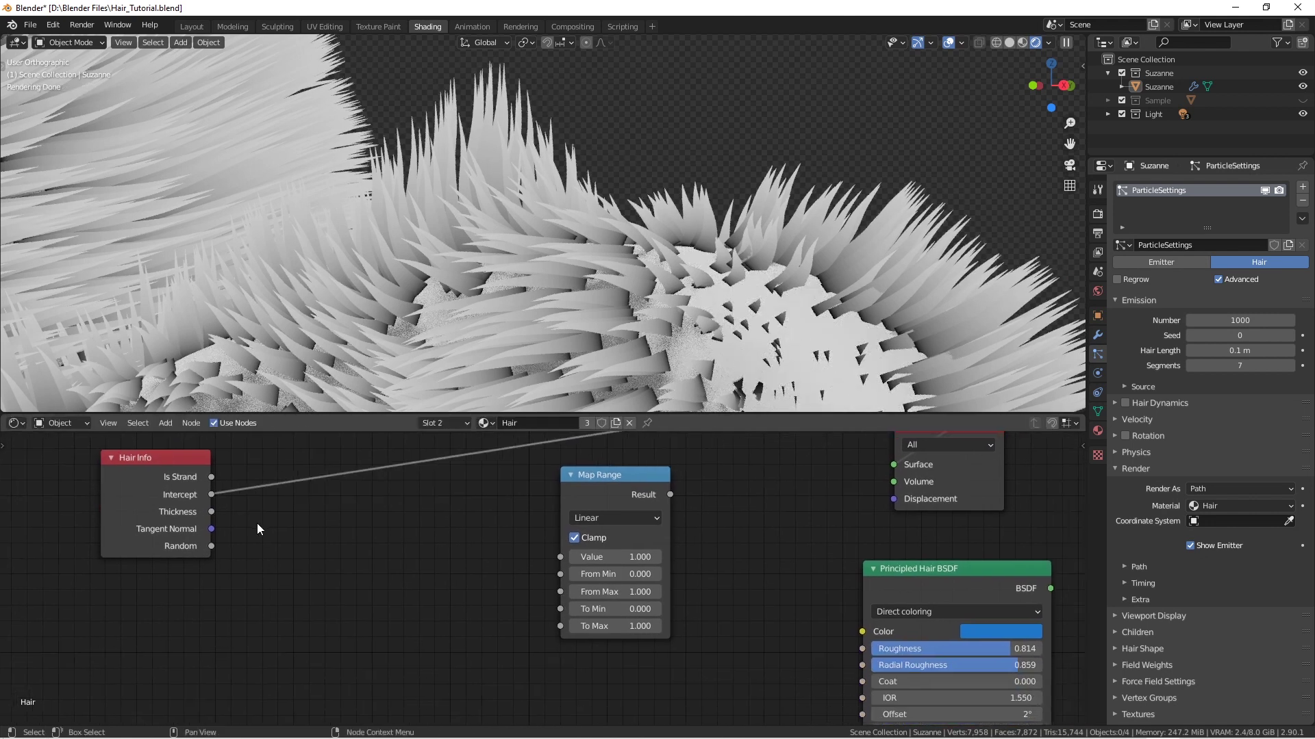
- Connect Hair Info's Intercept to the Map Range's Value, preview its Result through the Viewer, and move the node closer to Hair Info
drag(553, 549, 560, 556)
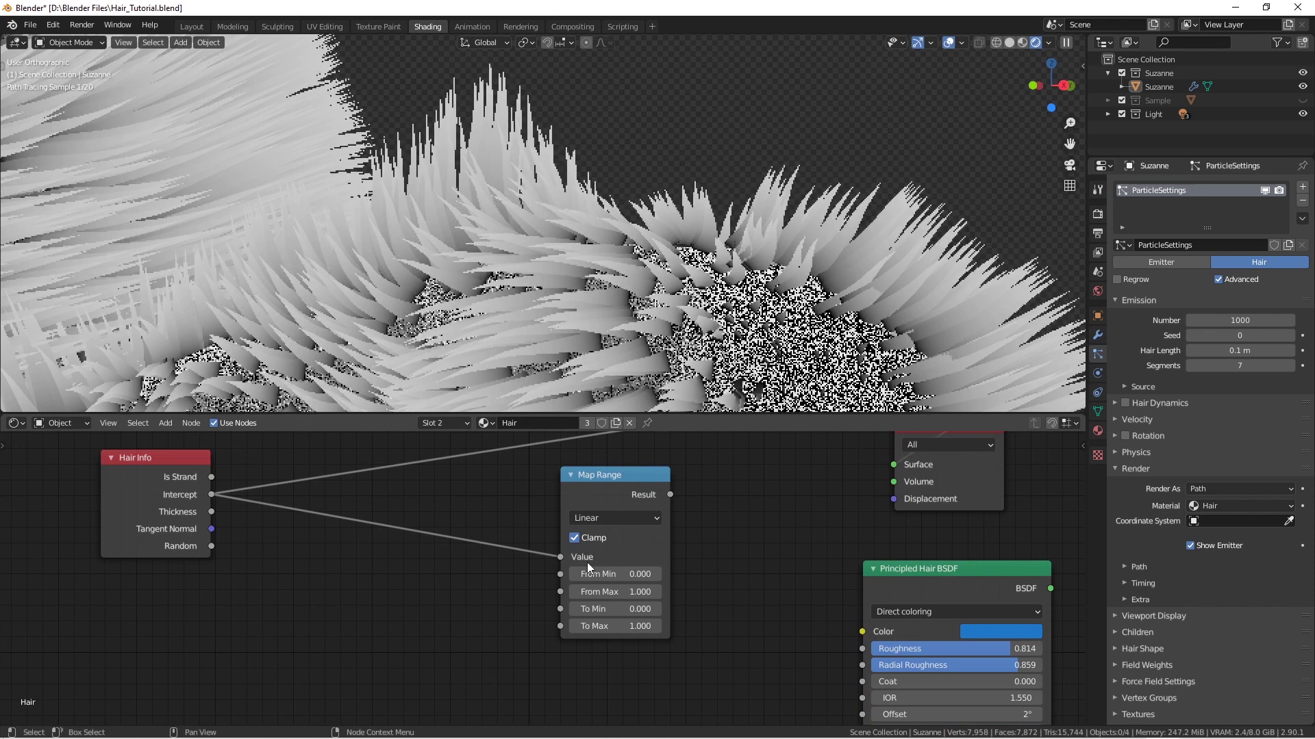
middle_drag(622, 478, 561, 491)
drag(578, 533, 507, 527)
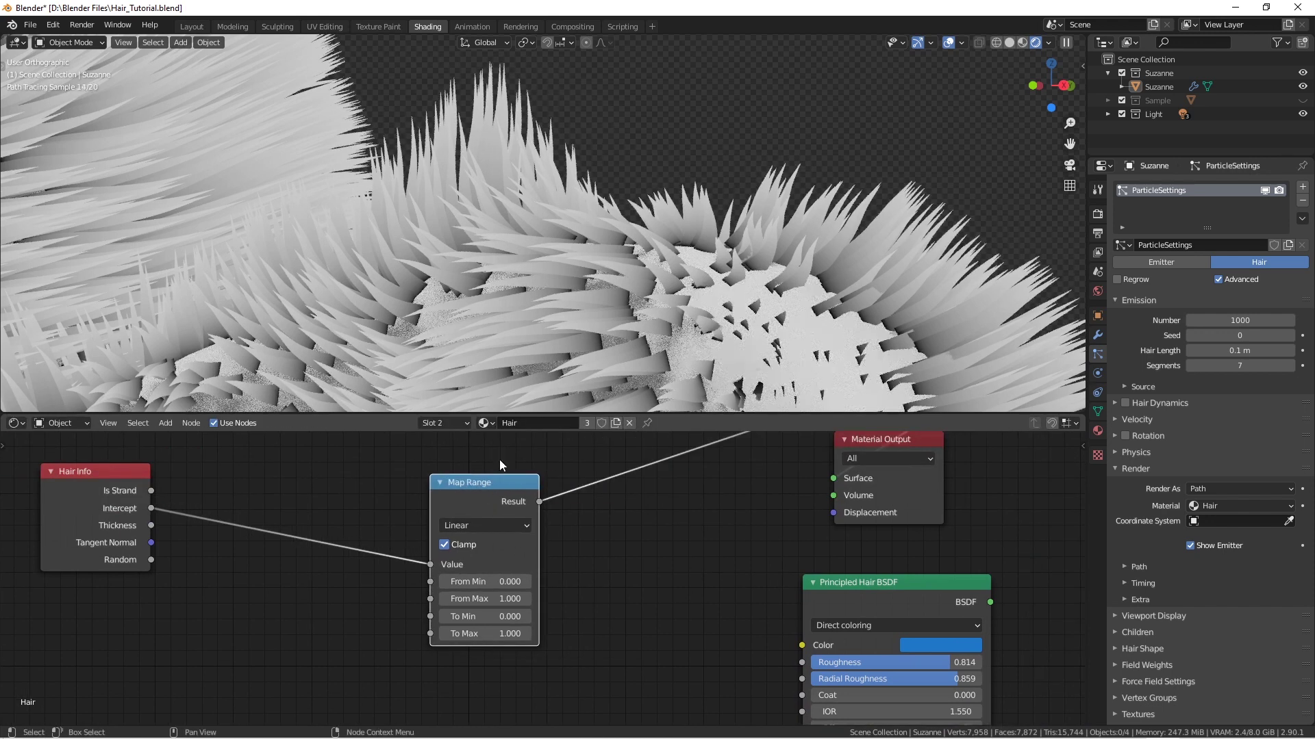
- Set the Map Range node's From Min to 0.5 and From Max to 0.6
scroll(487, 494, up, 3)
middle_drag(513, 521, 588, 537)
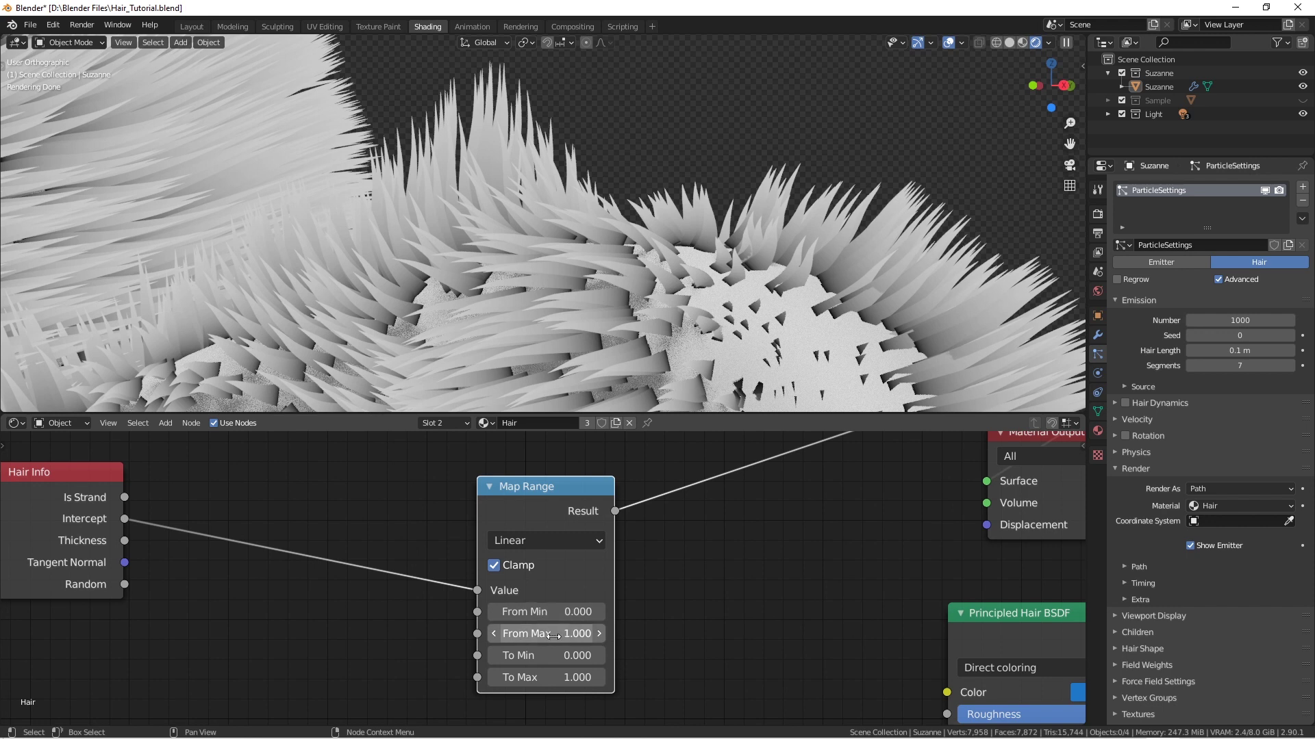
scroll(528, 612, down, 2)
middle_drag(545, 608, 506, 539)
scroll(570, 623, up, 6)
scroll(505, 539, up, 2)
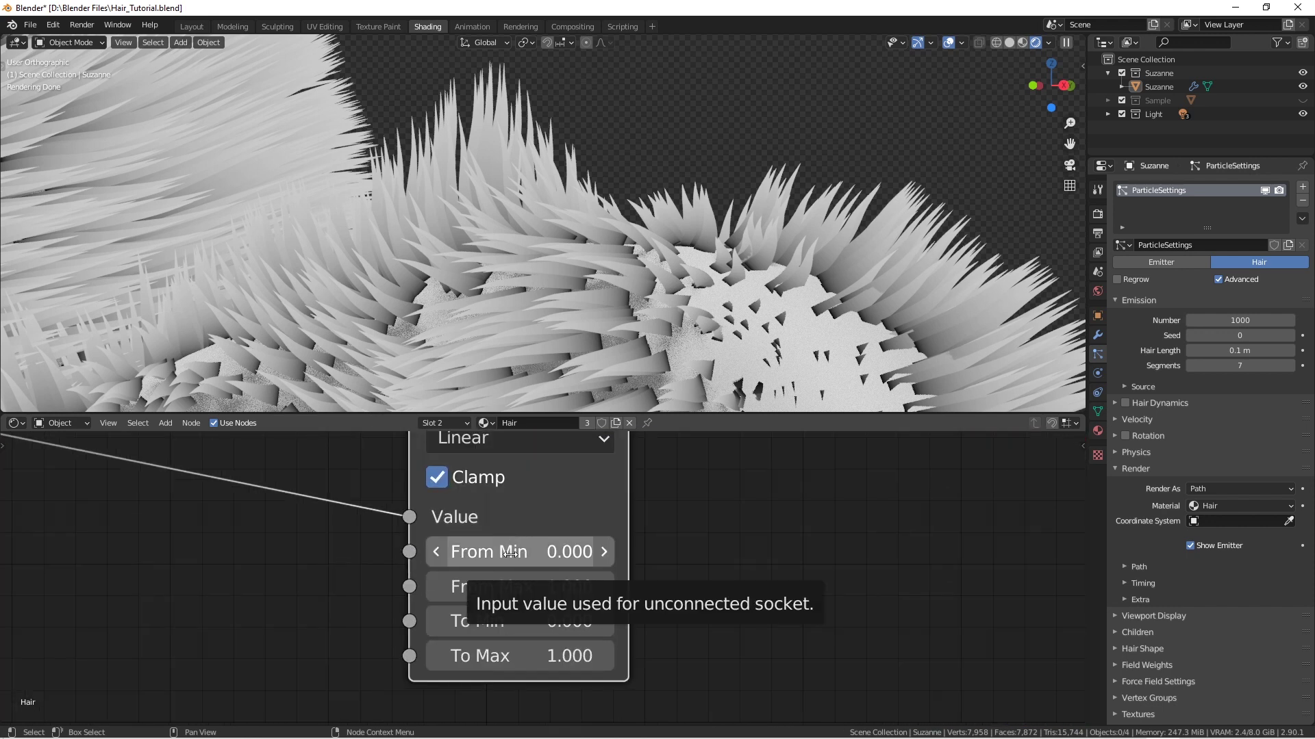
scroll(498, 227, up, 3)
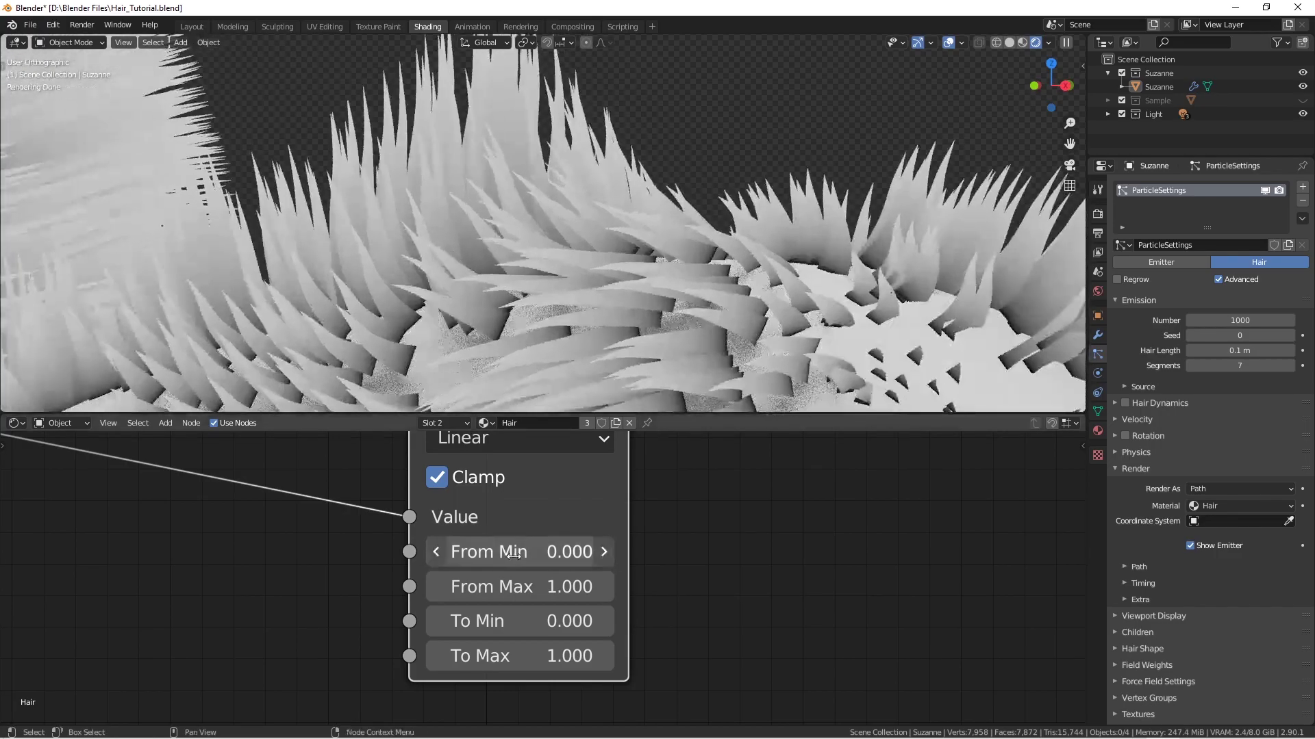
drag(510, 556, 519, 594)
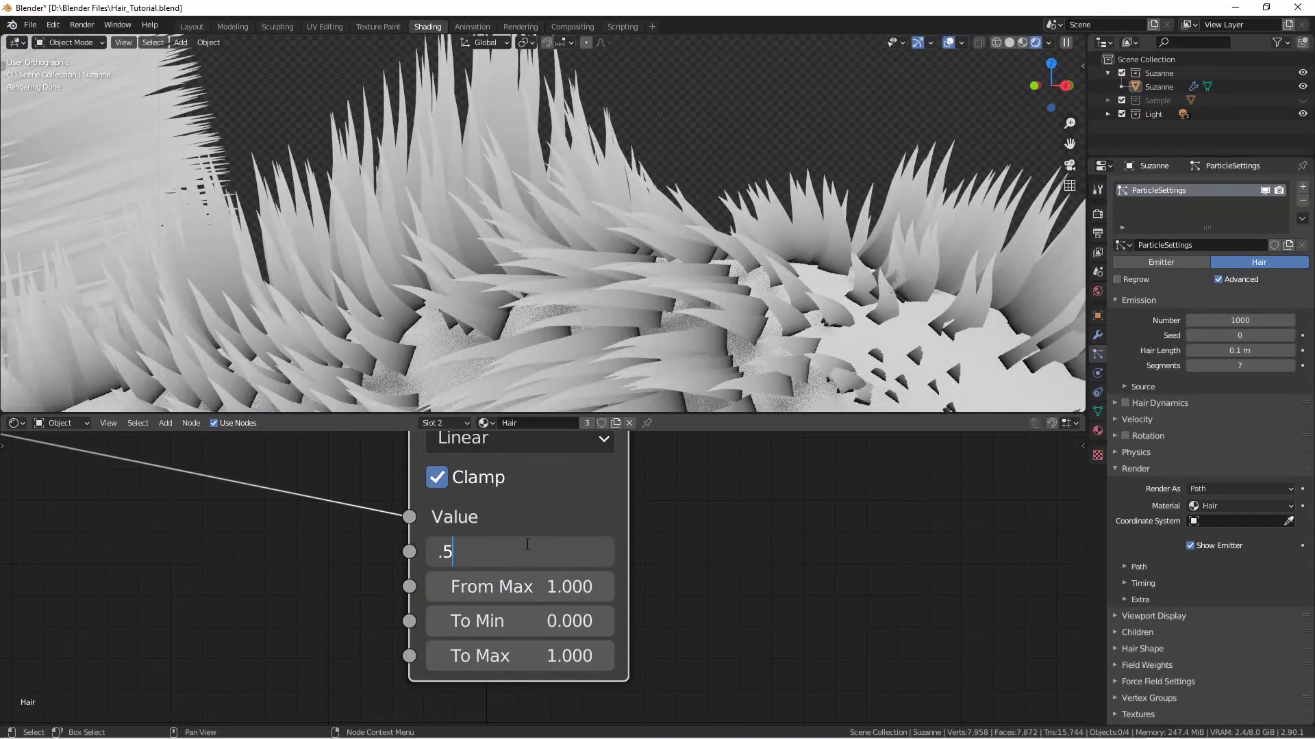
key(Tab)
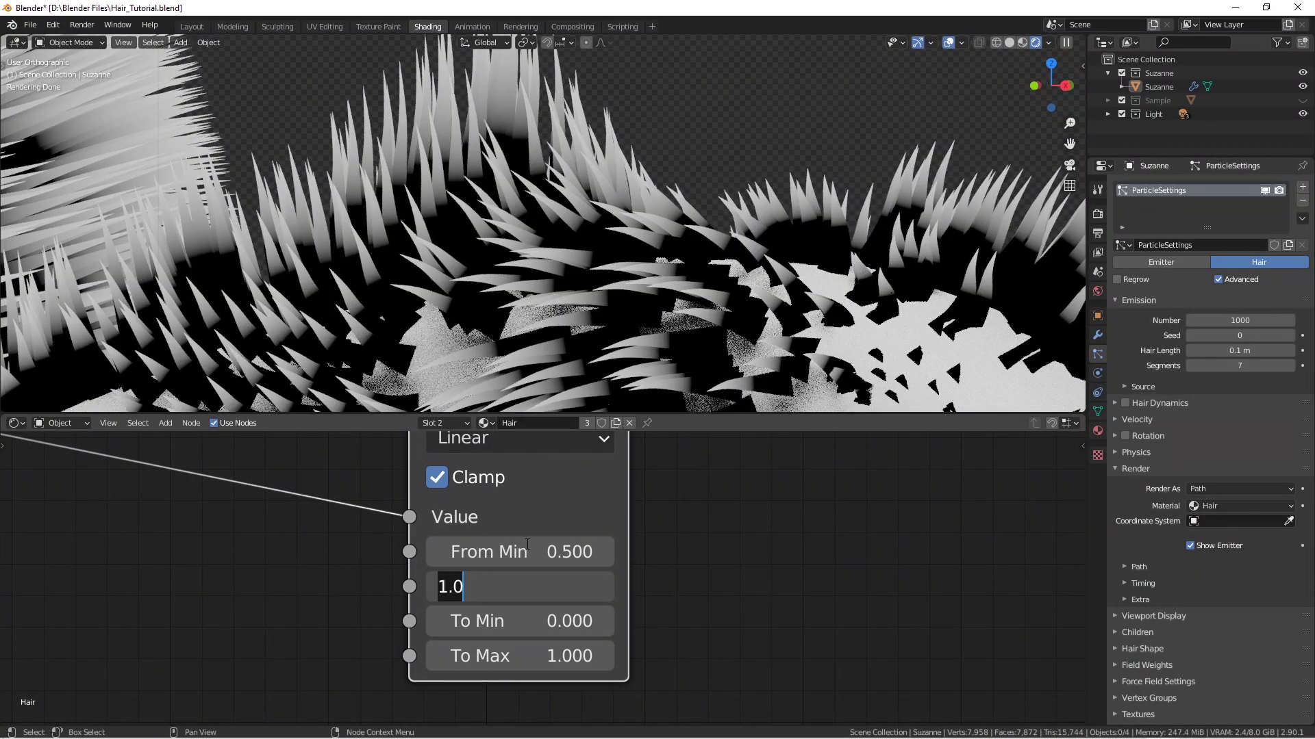
text(0.6)
key(Return)
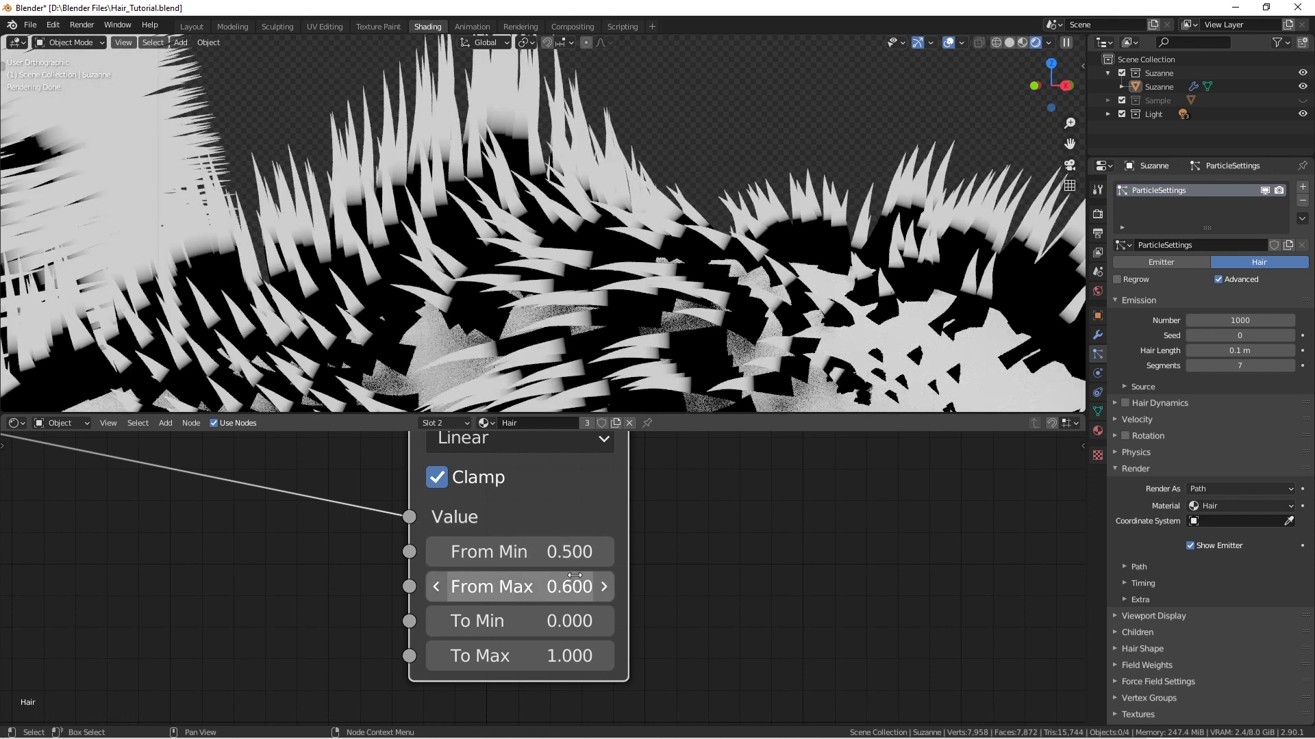
- Raise the Map Range node's From Min to 0.59 for a harder edge between black and white on the strands
shift+middle_drag(536, 128, 538, 199)
scroll(528, 217, up, 3)
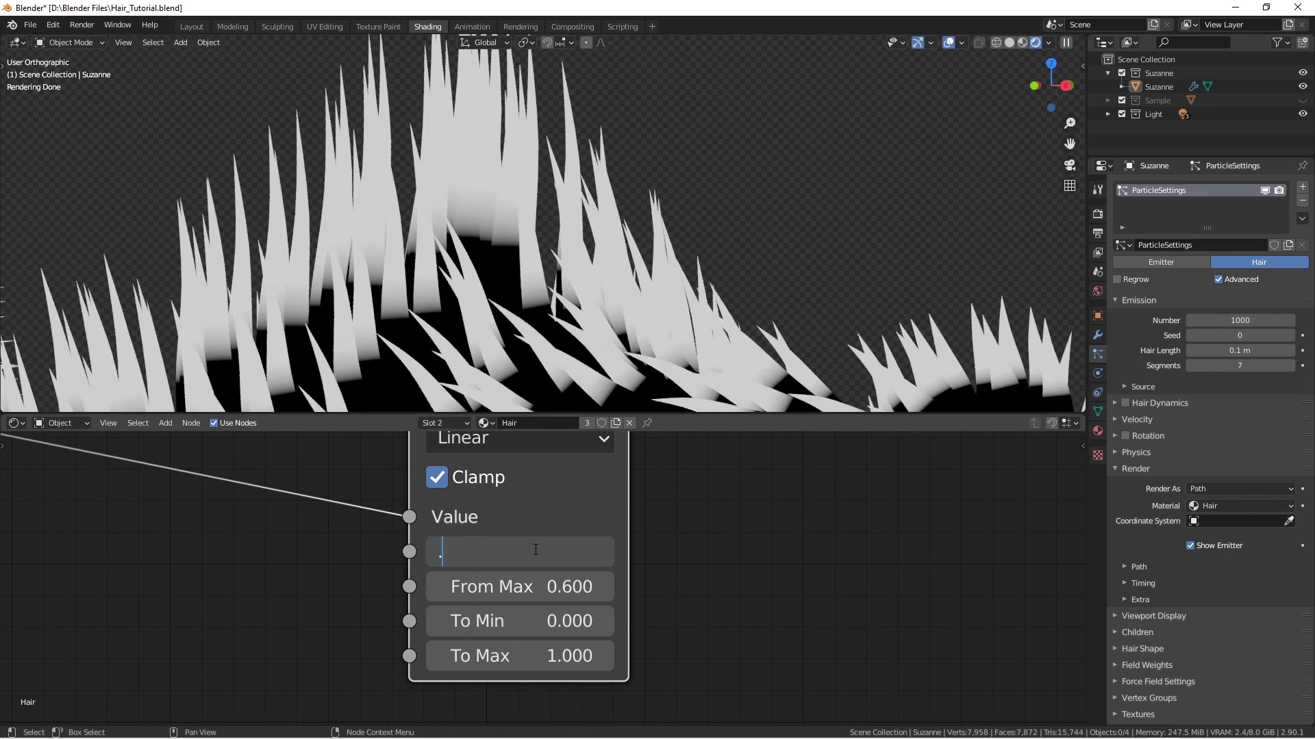
key(Return)
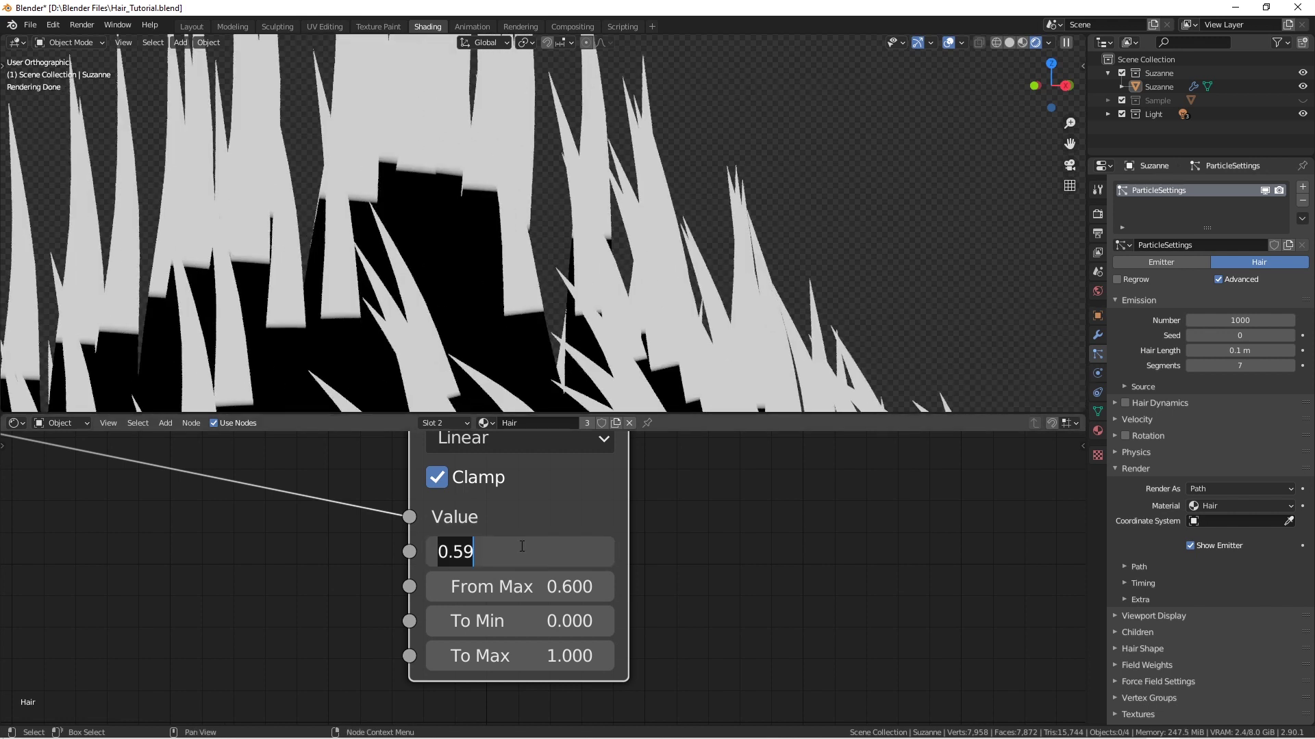
- Reset the Map Range node's From Min to 0 and From Max to 1
key(Tab)
text(1)
key(Return)
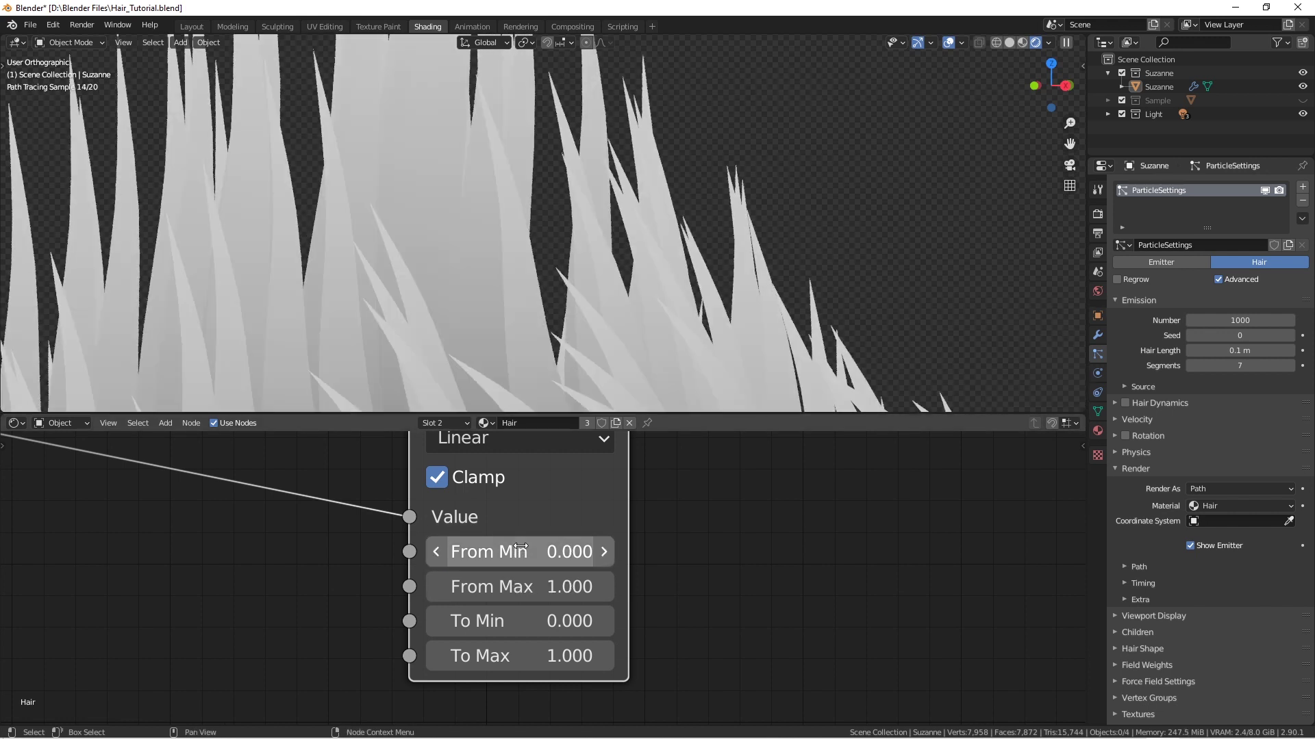
scroll(593, 178, down, 8)
scroll(582, 363, up, 2)
scroll(582, 363, down, 2)
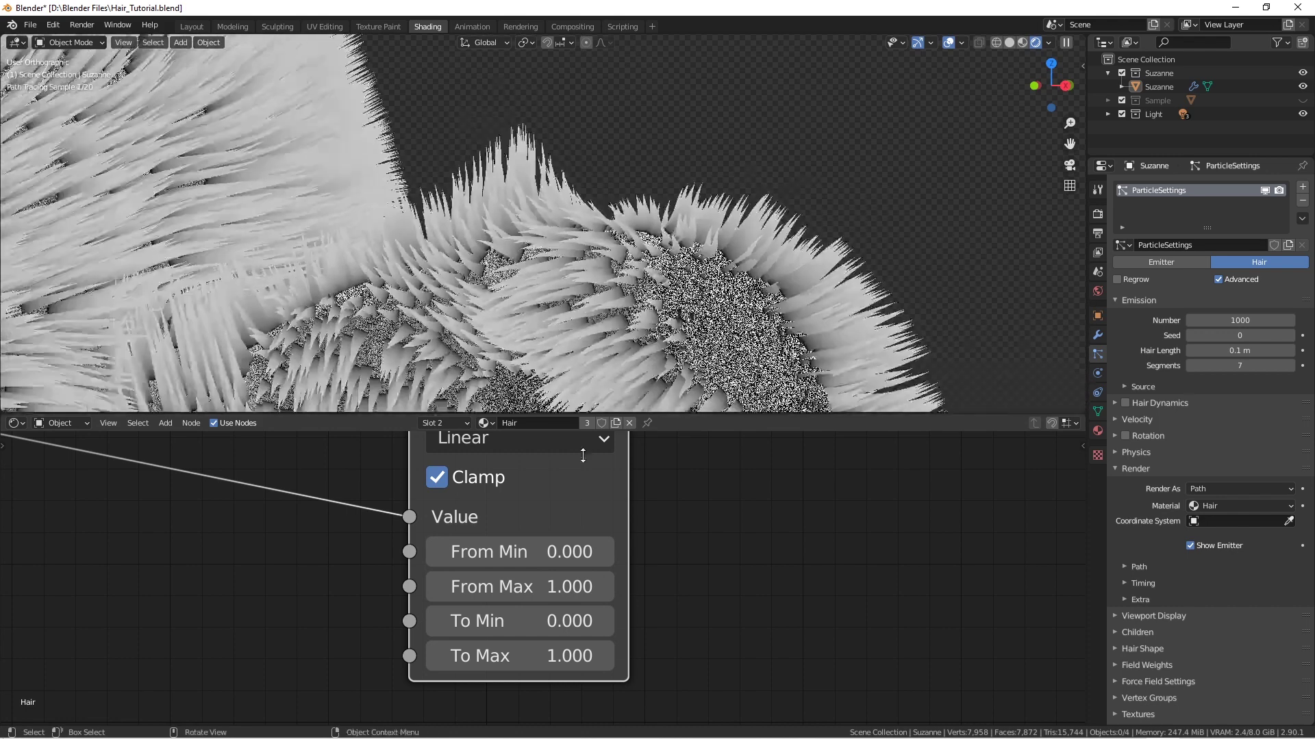
scroll(581, 454, down, 3)
middle_drag(593, 530, 654, 499)
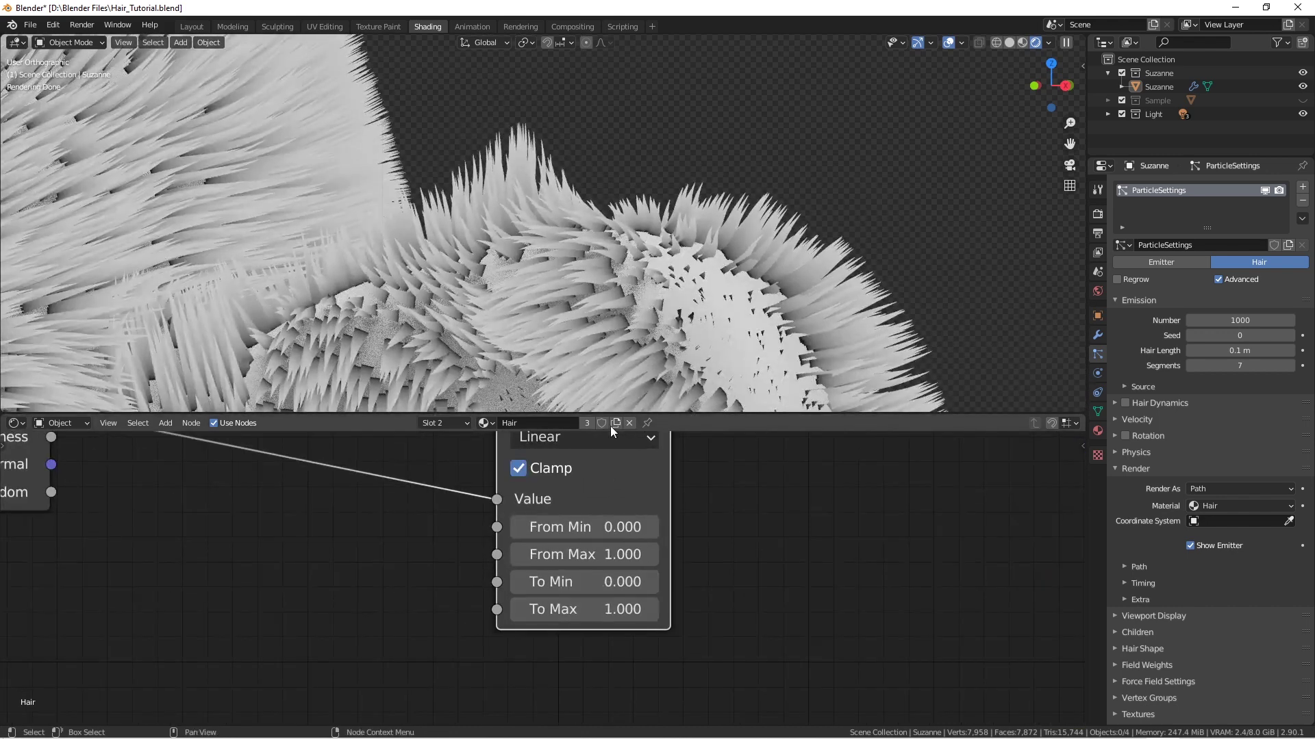
- Try lowering the Map Range node's To Min to about -6.3 to see its effect on the strands
middle_drag(610, 401, 524, 286)
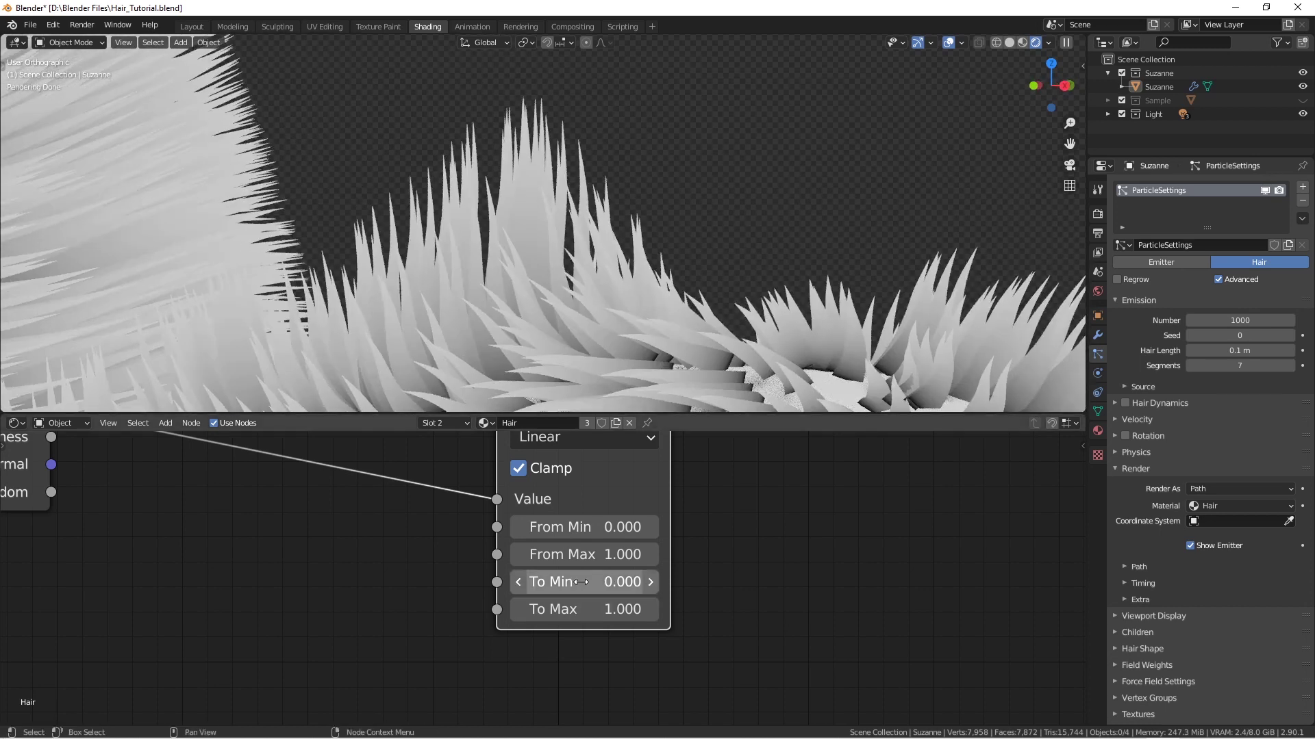
right_click(534, 582)
drag(571, 582, 538, 582)
right_click(539, 582)
key(Escape)
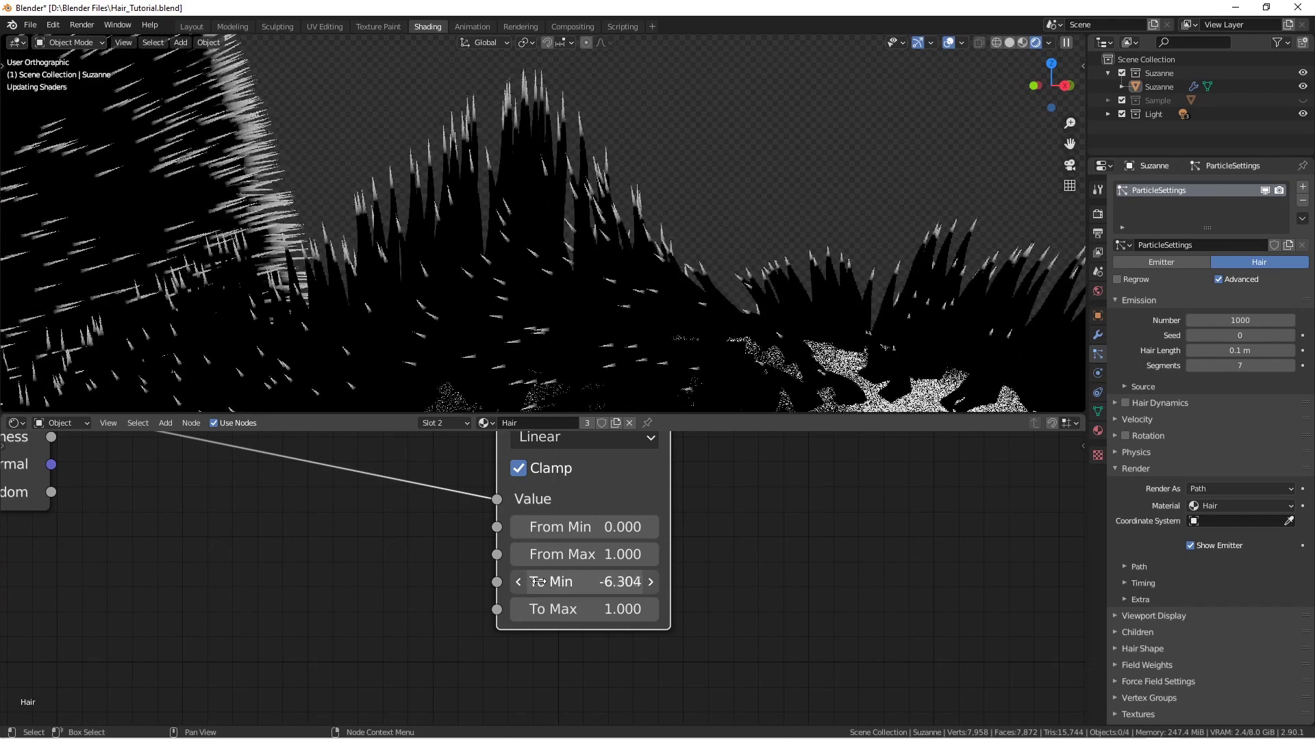
- Try raising the Map Range node's To Max to about 11.7 to see its effect on the strands
drag(538, 582, 636, 610)
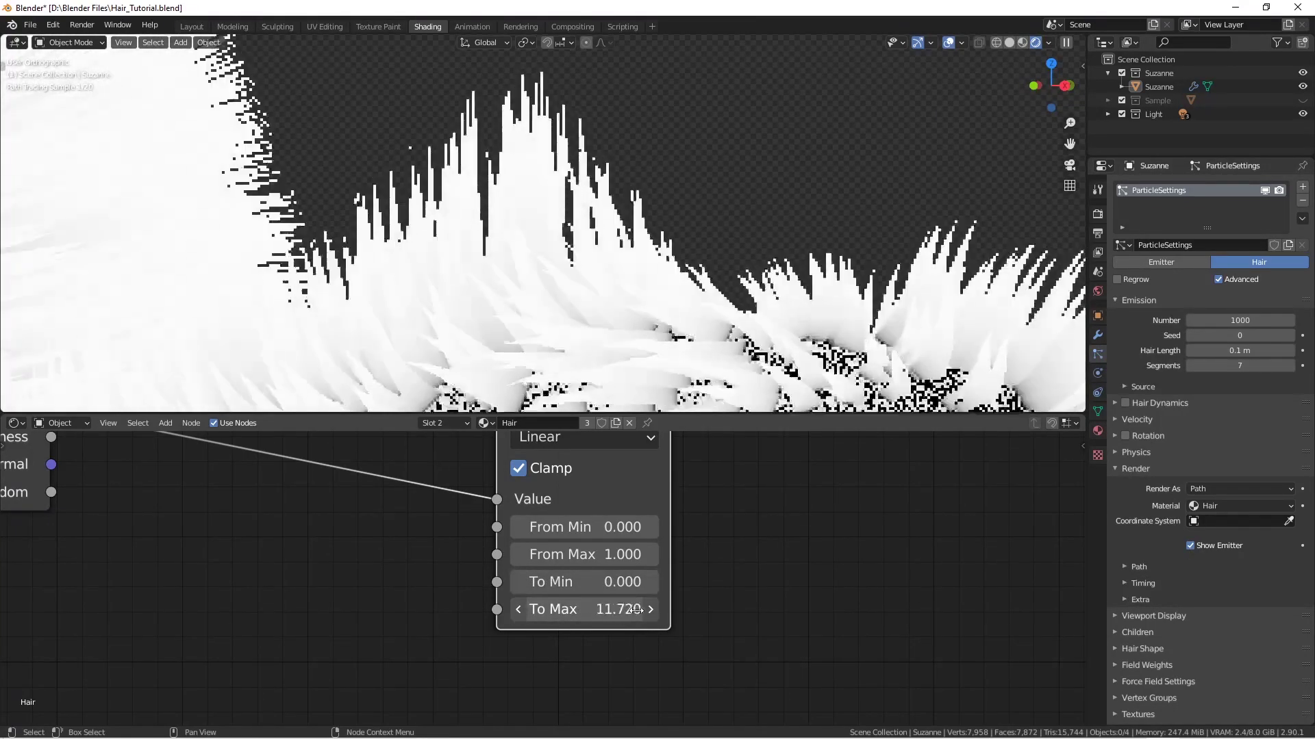
right_click(645, 610)
middle_drag(548, 247, 602, 295)
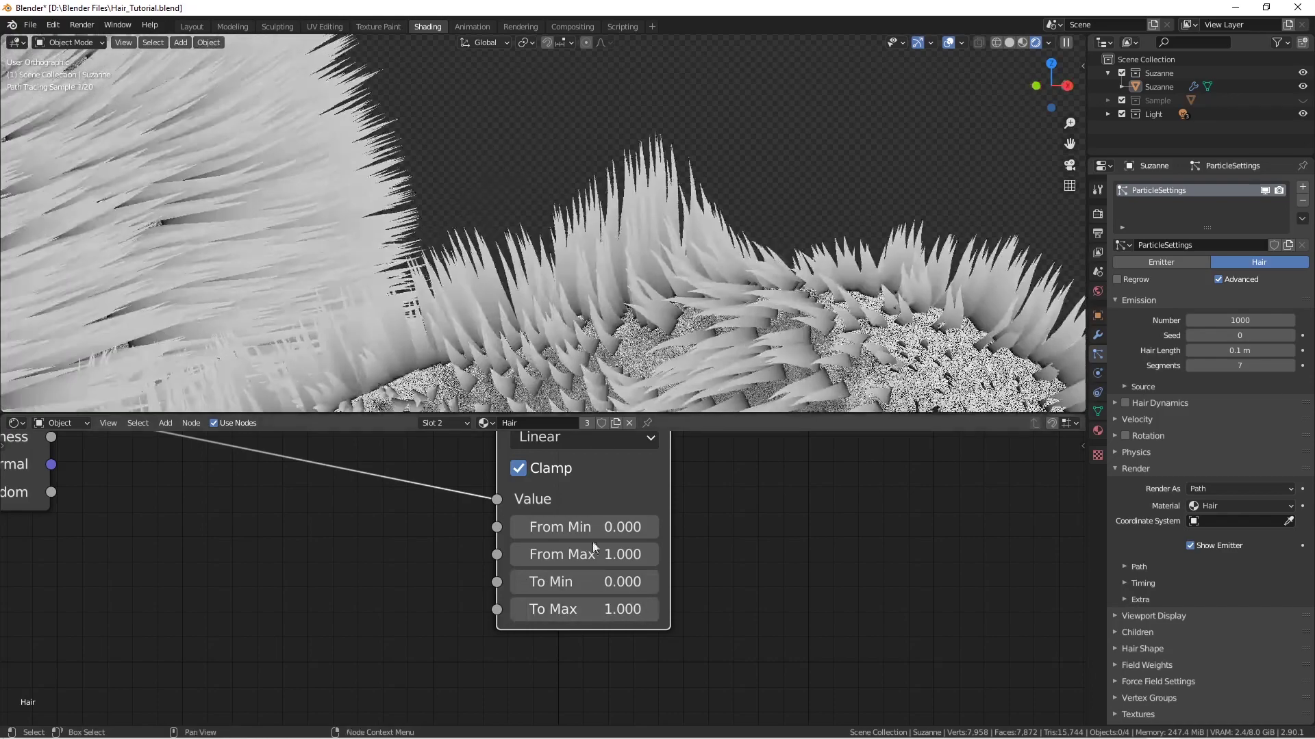
drag(593, 609, 646, 618)
right_click(646, 619)
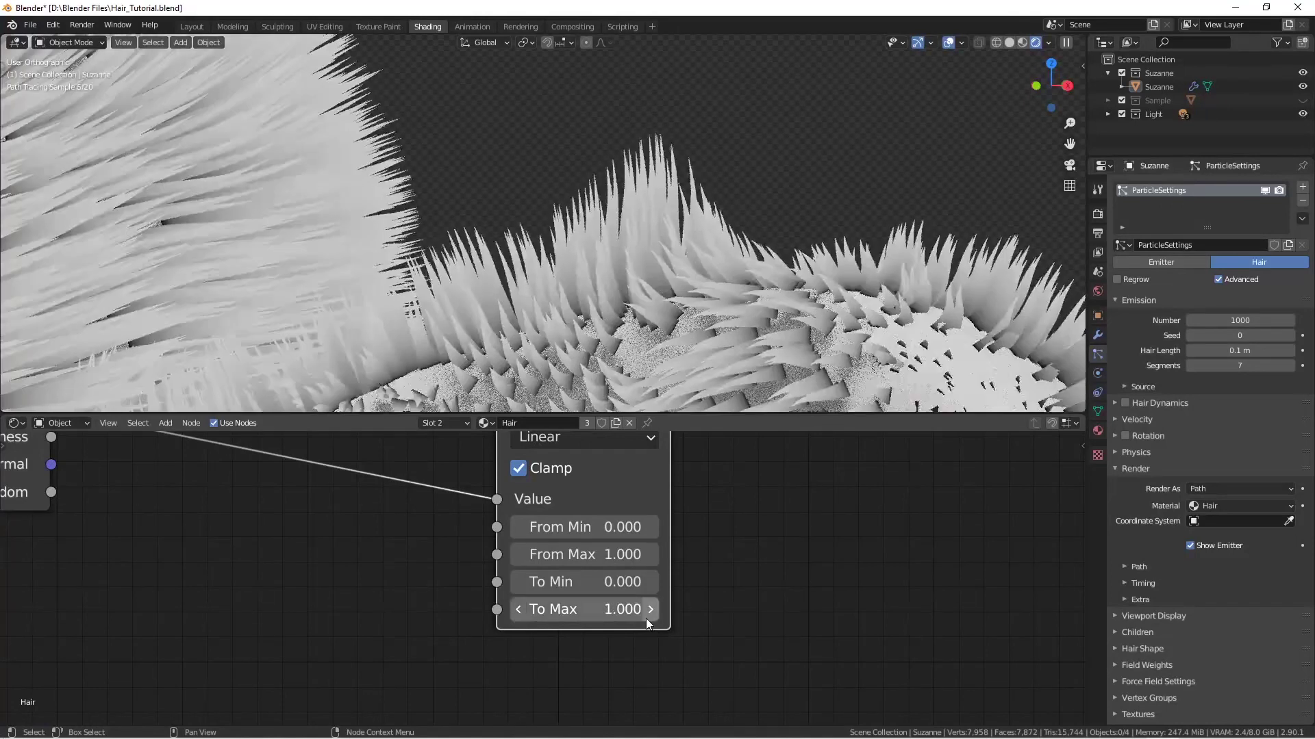
- Raise the Map Range node's From Min to 0.746 and check the strand tips across the whole head
scroll(614, 596, down, 2)
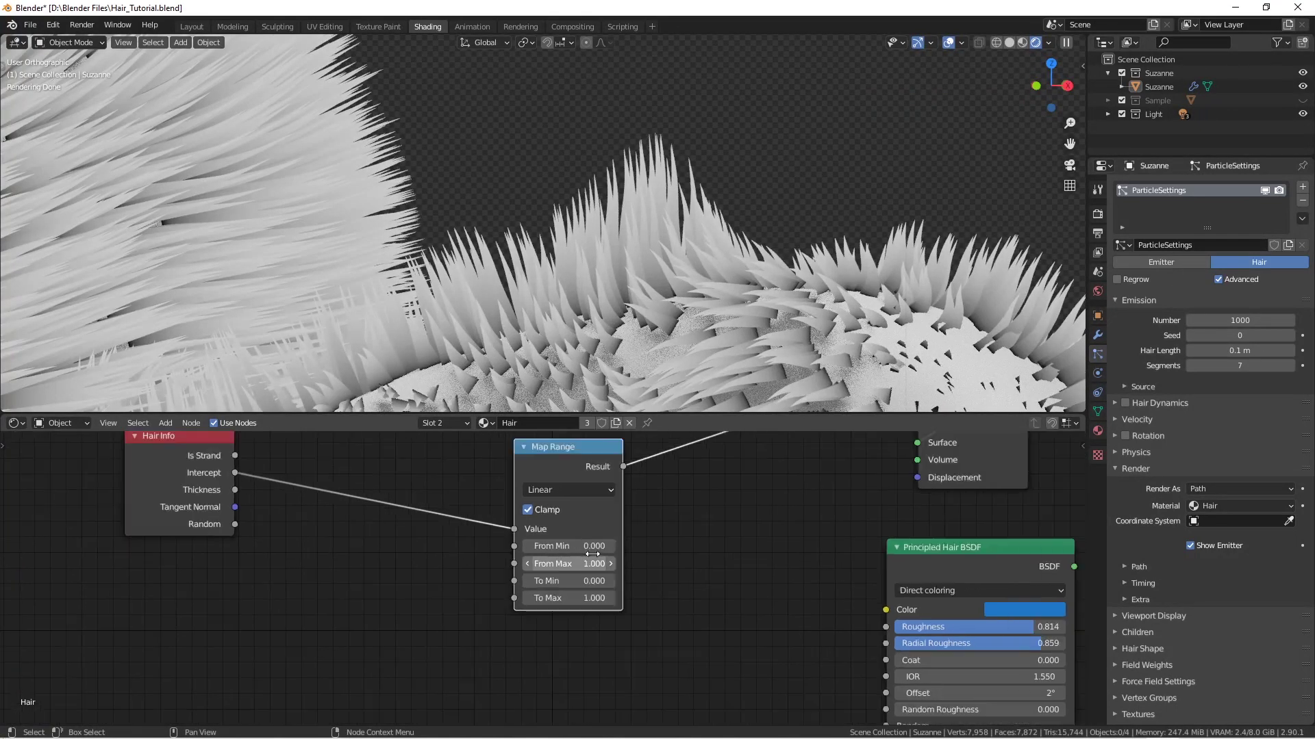
scroll(553, 568, up, 3)
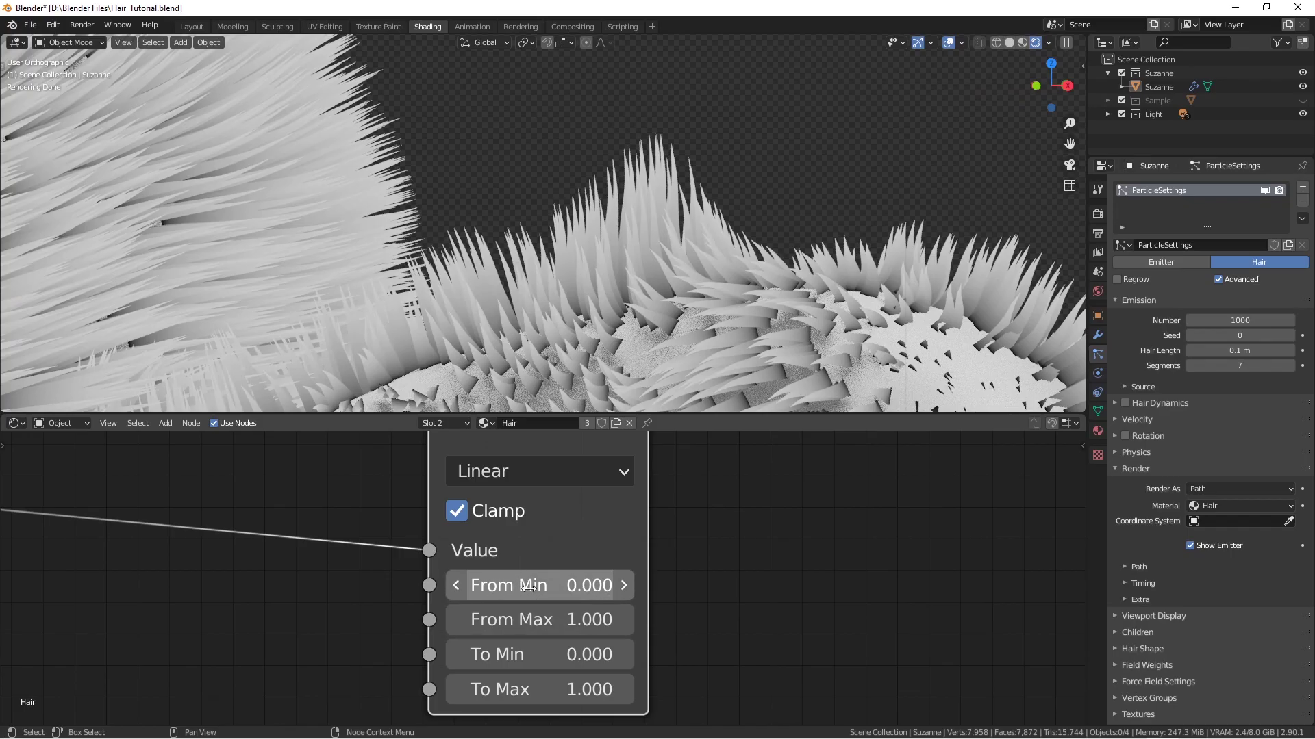
drag(553, 589, 583, 590)
shift+middle_drag(603, 210, 619, 204)
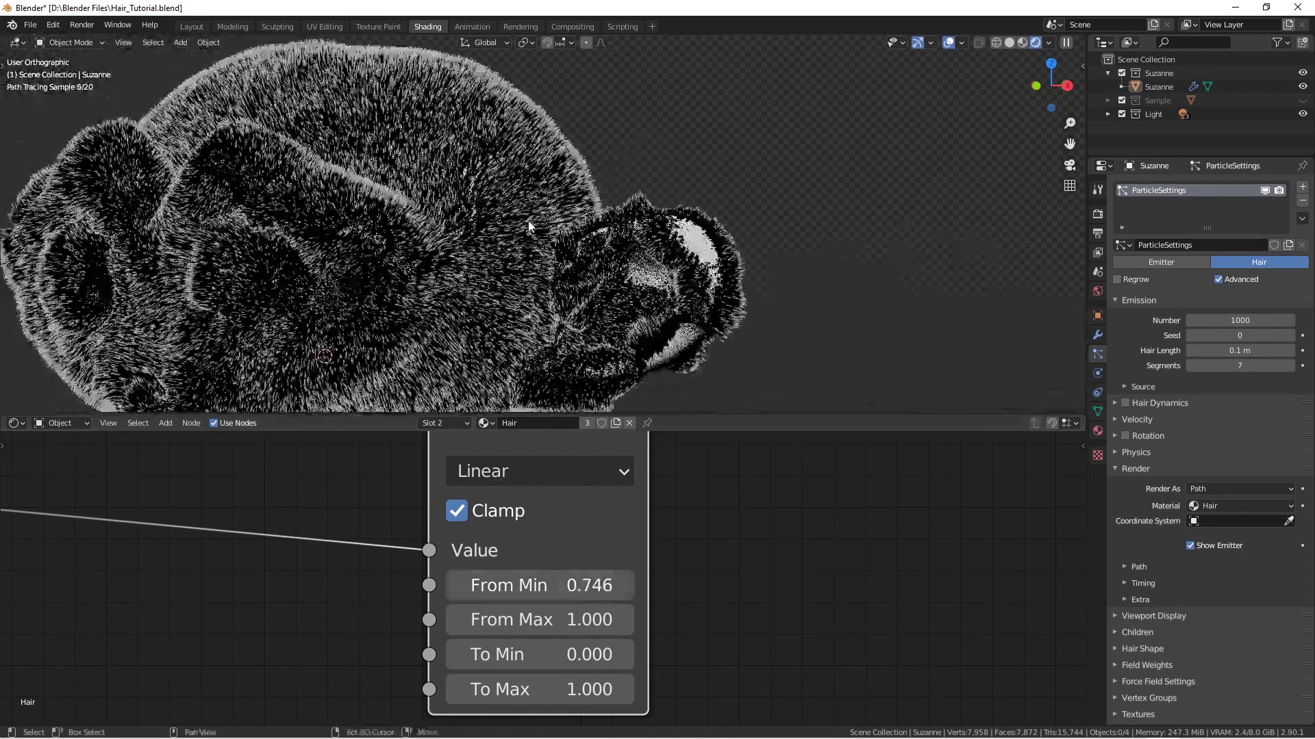
shift+middle_drag(528, 221, 577, 256)
scroll(605, 203, down, 3)
scroll(647, 209, down, 2)
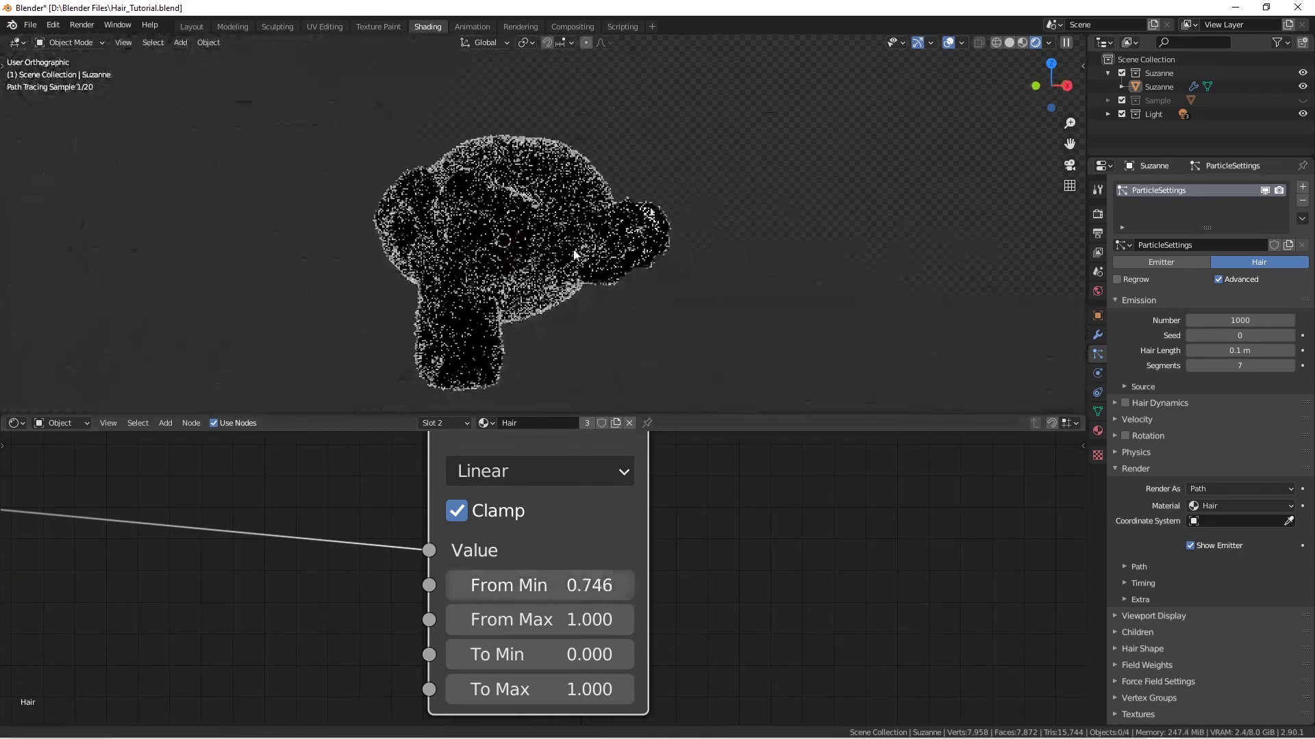
- Insert a Mix colour node between Map Range and the Viewer, and connect the Map Range Result to its Fac input
scroll(649, 529, down, 3)
key(shift+a)
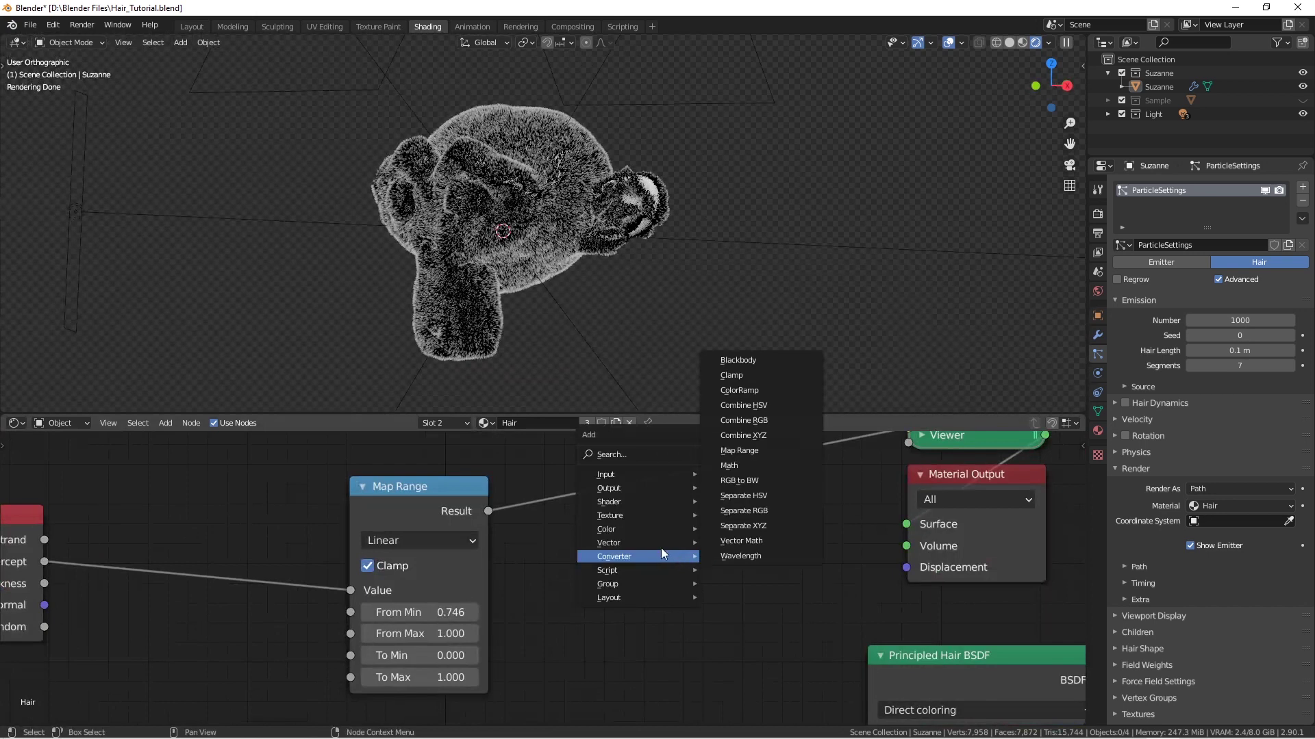
mouse_move(635, 531)
click(763, 603)
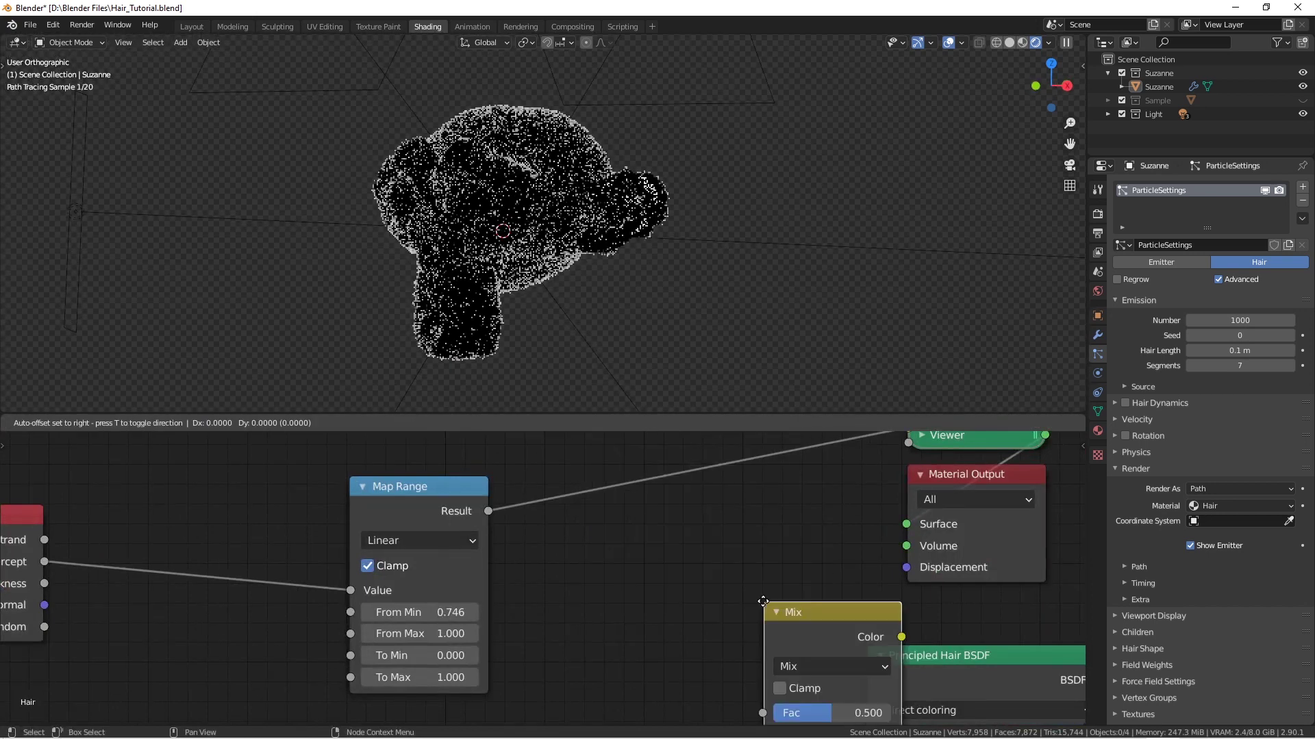
click(588, 466)
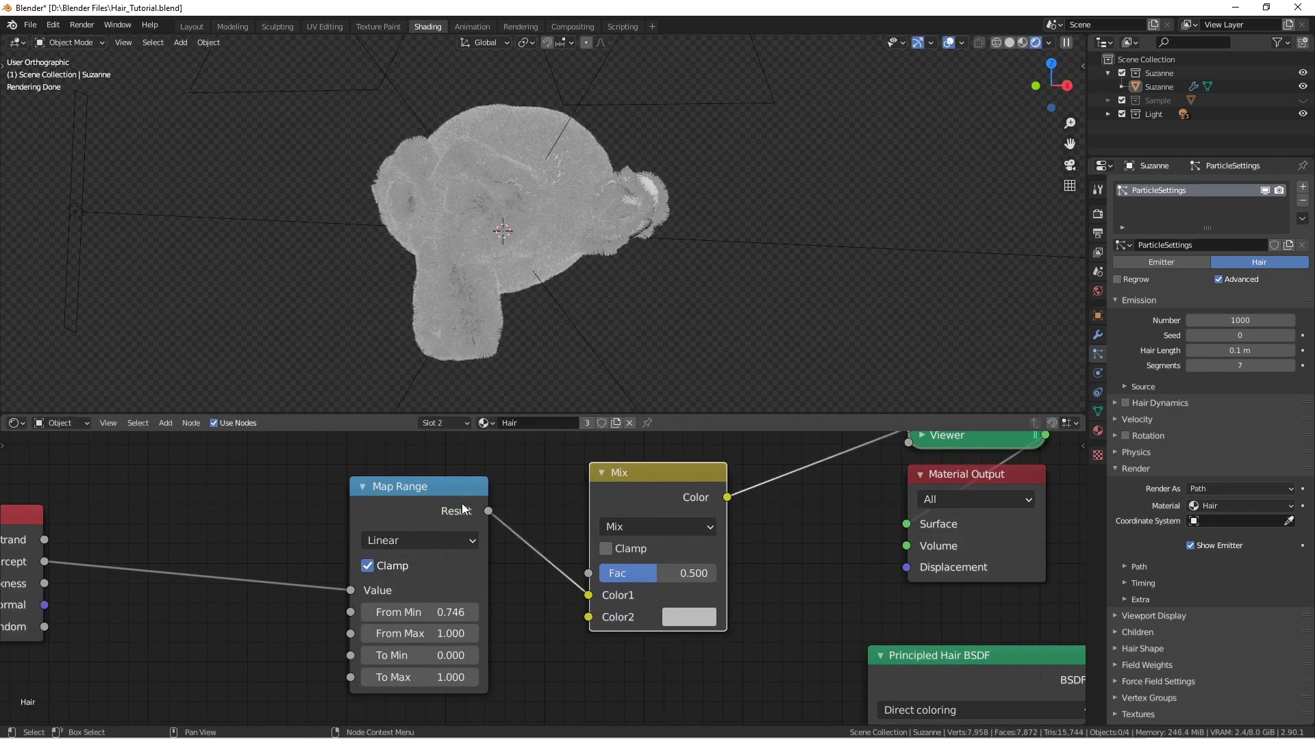
drag(579, 601, 588, 575)
- Copy the blue colour of the Principled Hair BSDF into the Mix node's Color1
scroll(689, 578, up, 3)
middle_drag(729, 606, 636, 593)
scroll(637, 593, up, 3)
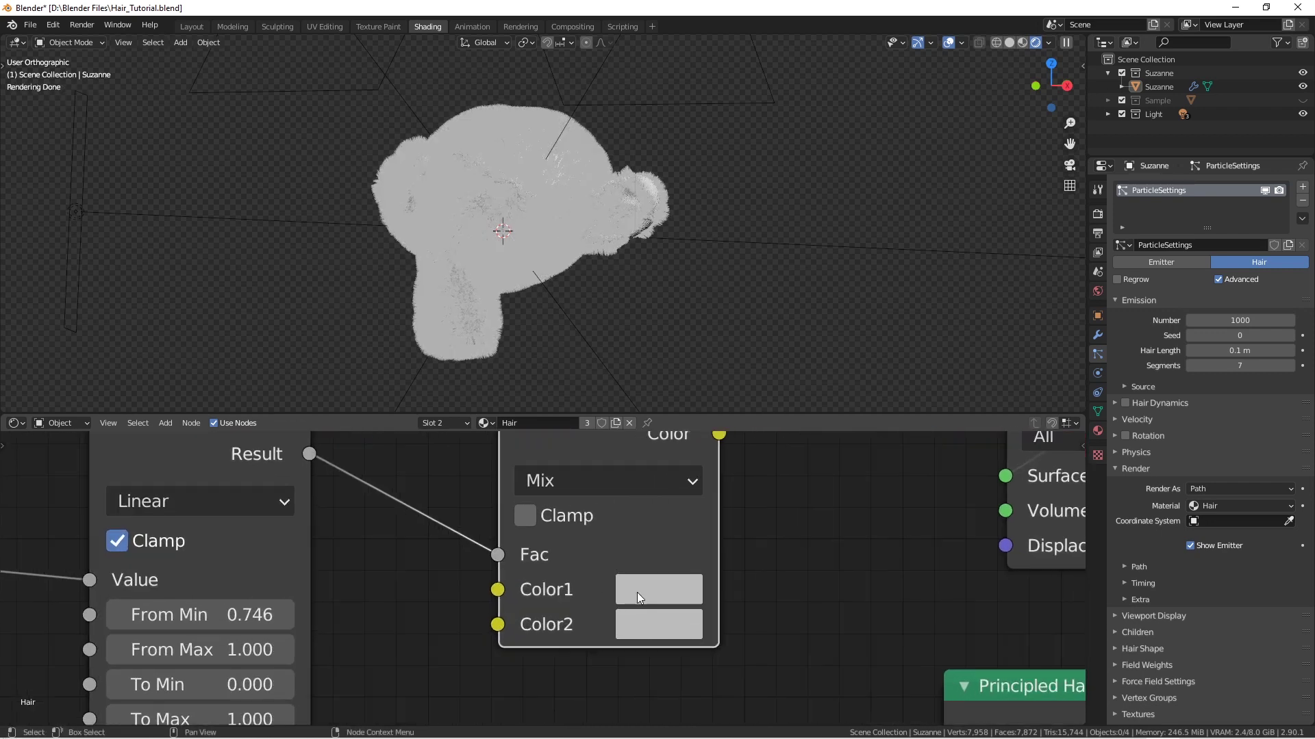
scroll(637, 593, down, 4)
middle_drag(839, 652, 682, 570)
scroll(816, 653, down, 1)
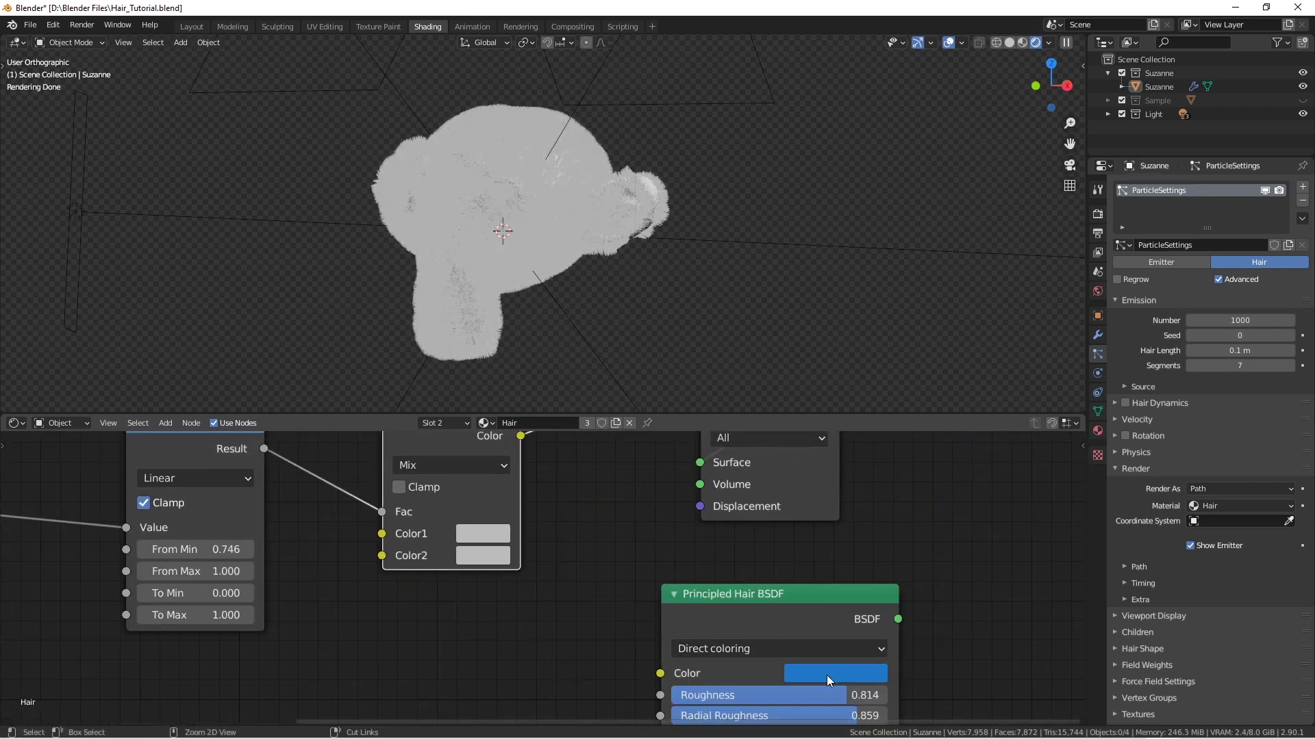
key(ctrl+c)
ctrl+scroll(575, 557, up, 2)
key(ctrl+v)
scroll(569, 552, up, 1)
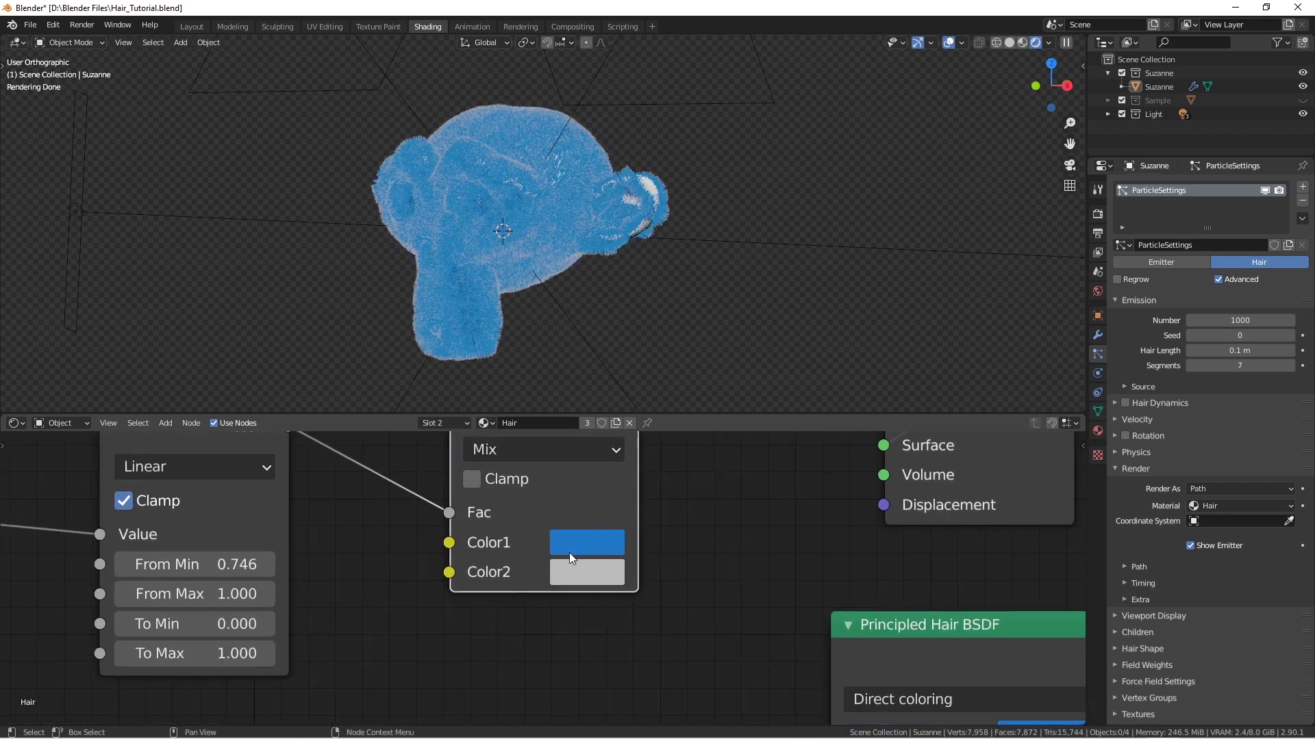
- Change the Mix node's Color2 to a light tan for the strand tips
scroll(582, 544, up, 1)
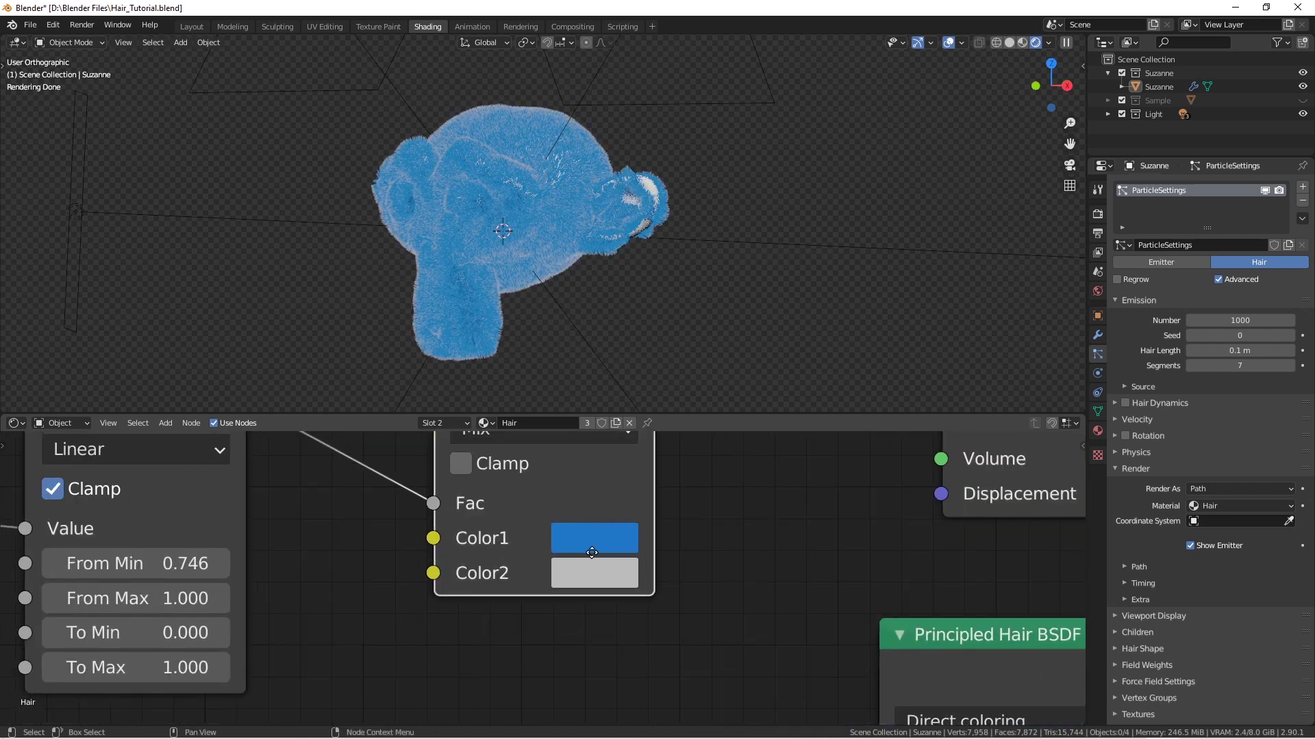
scroll(598, 593, up, 1)
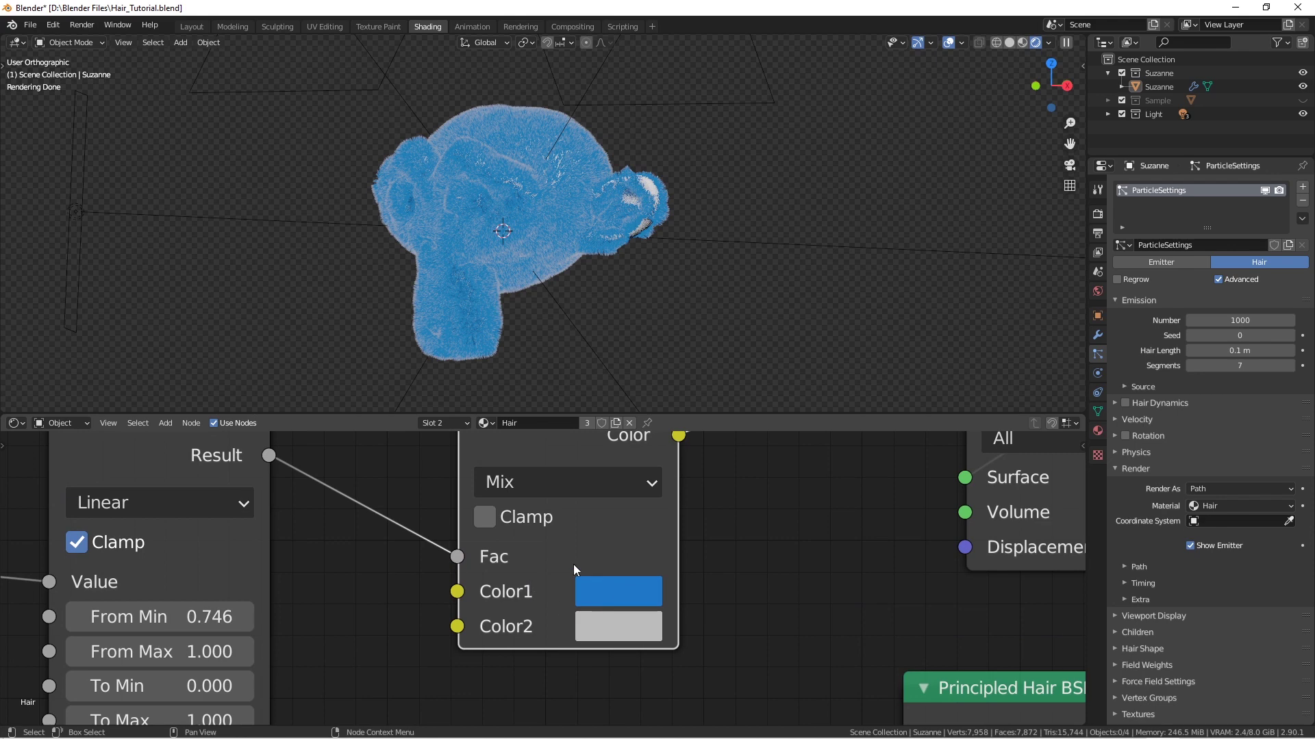
scroll(534, 264, up, 5)
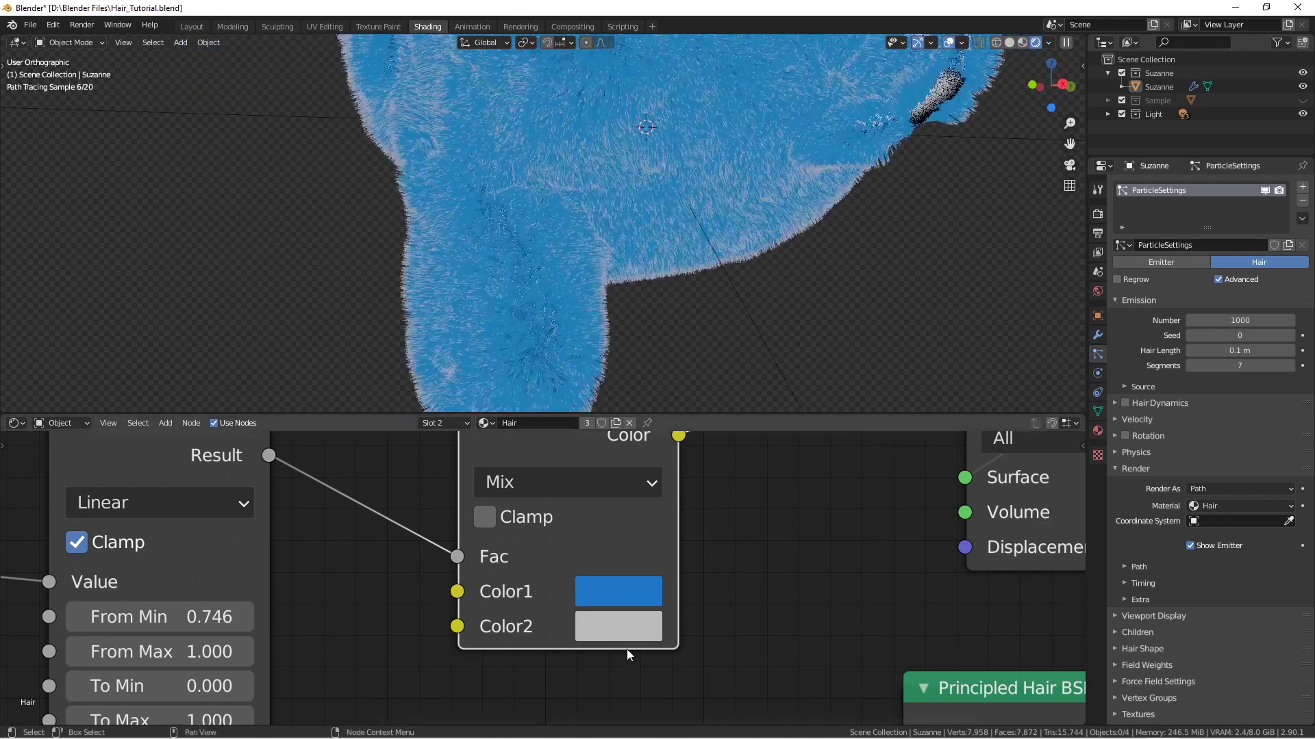
click(624, 635)
click(677, 315)
drag(677, 317, 655, 340)
mouse_move(698, 526)
mouse_down()
mouse_move(627, 521)
mouse_move(717, 556)
mouse_up()
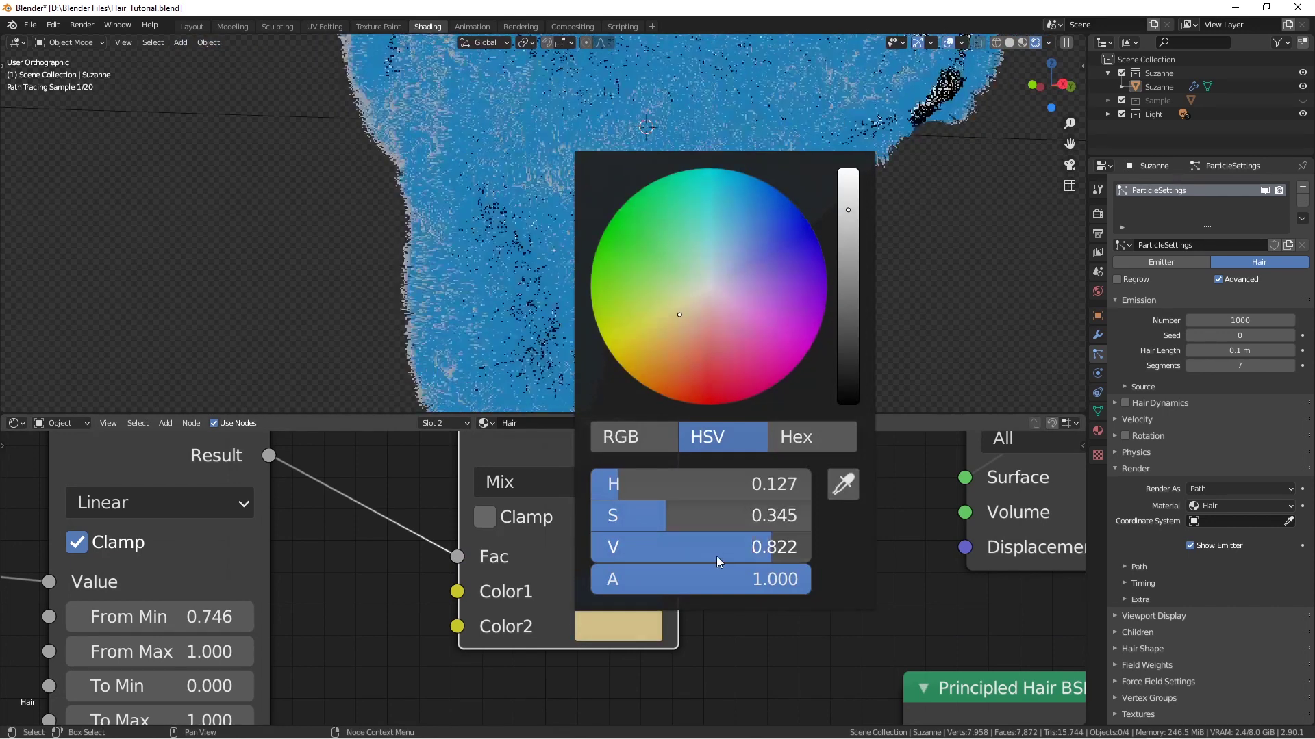
click(684, 325)
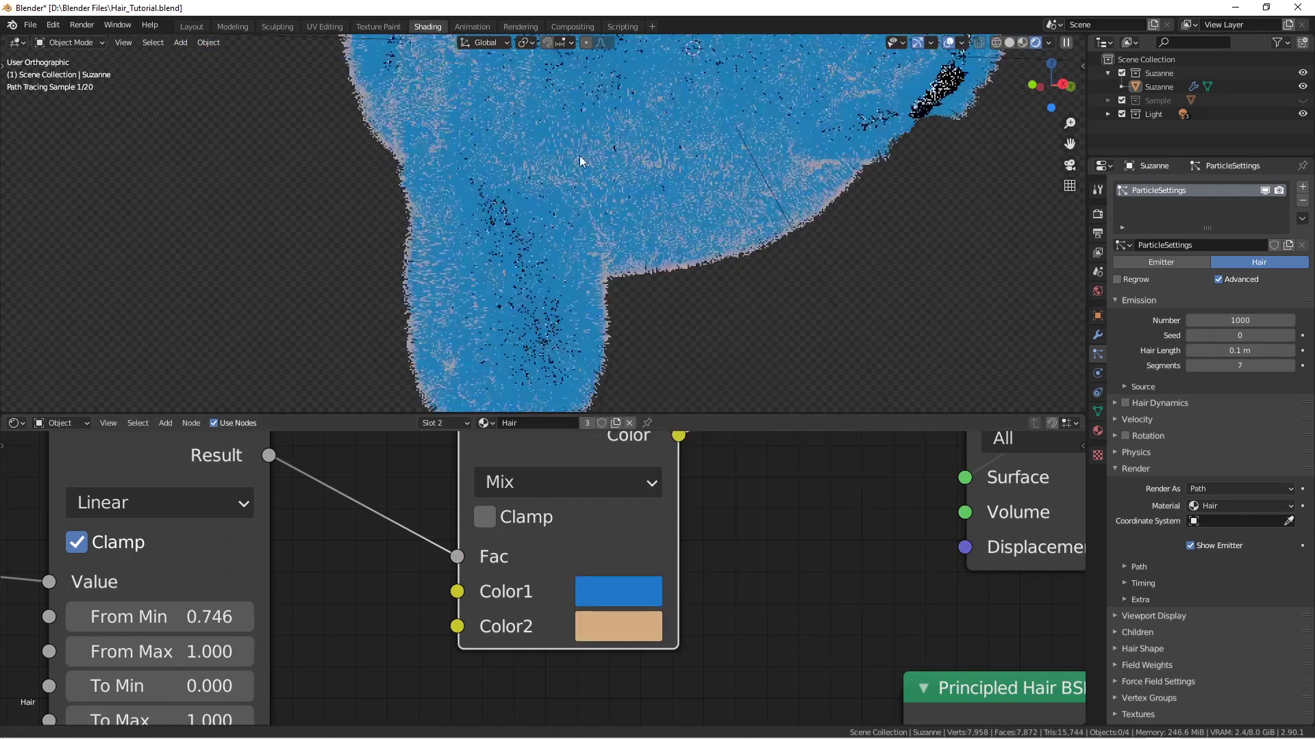
- Raise the Map Range node's From Min to 0.854 while viewing the snout's hair tips up close
shift+middle_drag(579, 162, 643, 48)
scroll(582, 209, up, 4)
shift+middle_drag(582, 209, 540, 226)
scroll(541, 226, down, 2)
middle_drag(365, 582, 602, 508)
scroll(575, 520, down, 3)
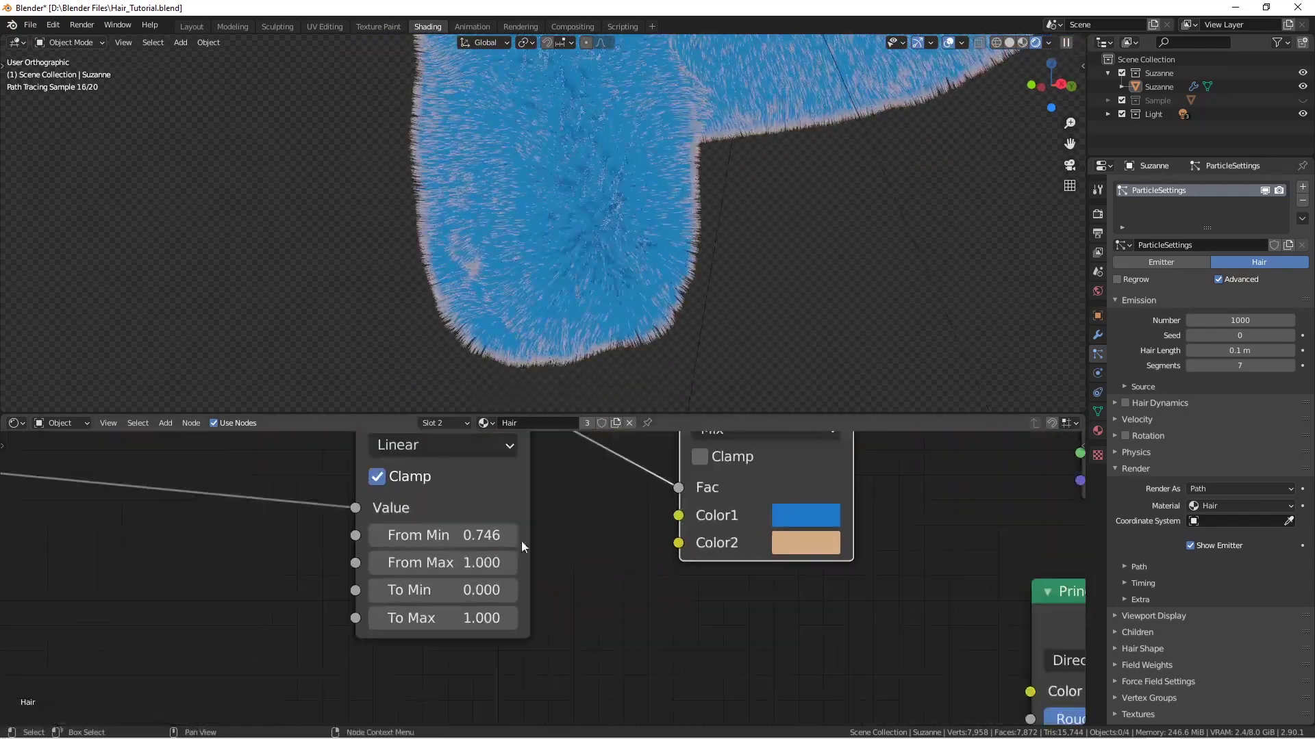
scroll(521, 540, up, 3)
middle_drag(552, 558, 526, 572)
scroll(593, 203, up, 2)
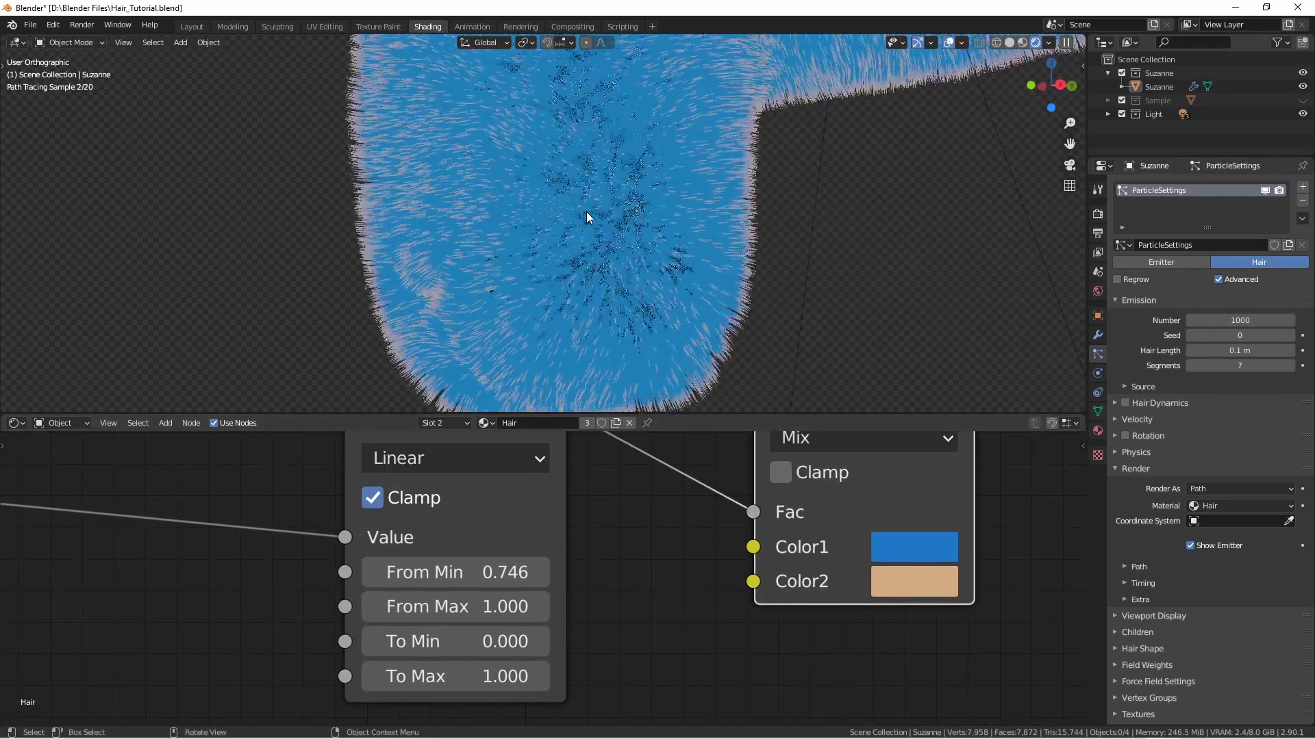
scroll(589, 226, up, 3)
middle_drag(475, 552, 525, 501)
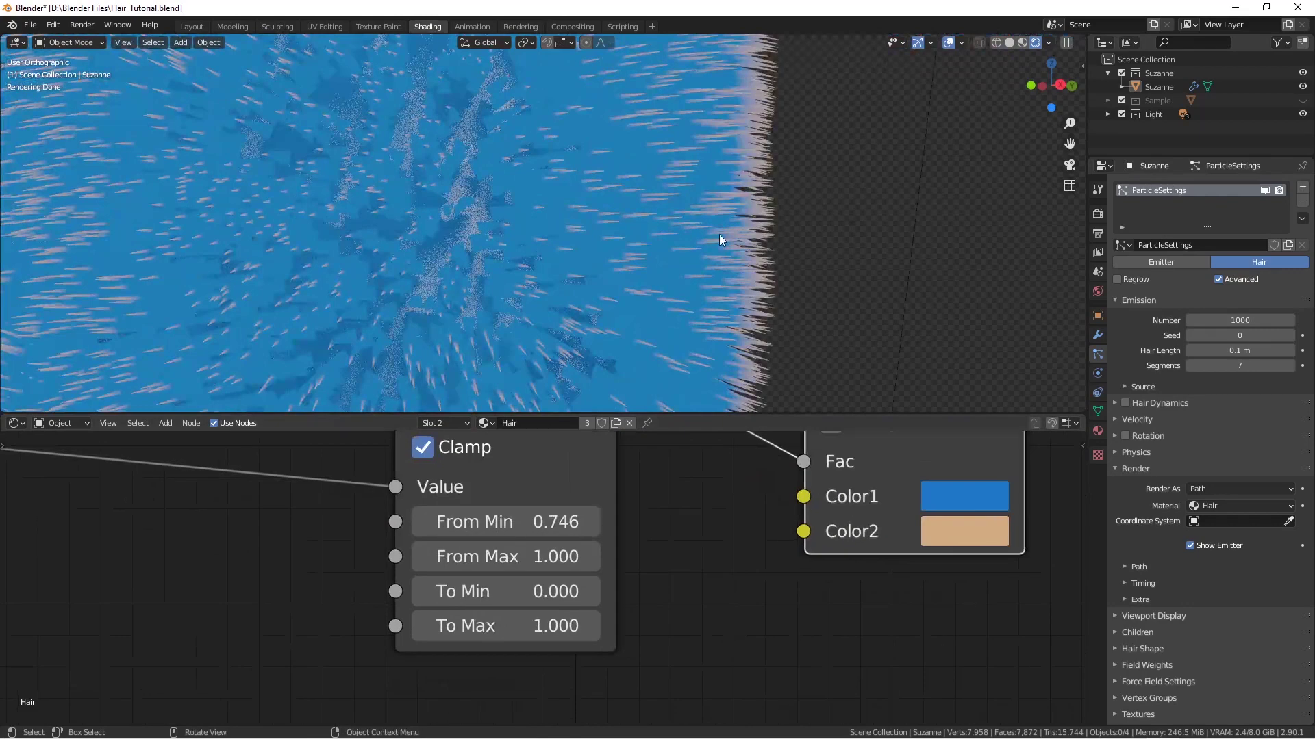
shift+middle_drag(719, 234, 635, 274)
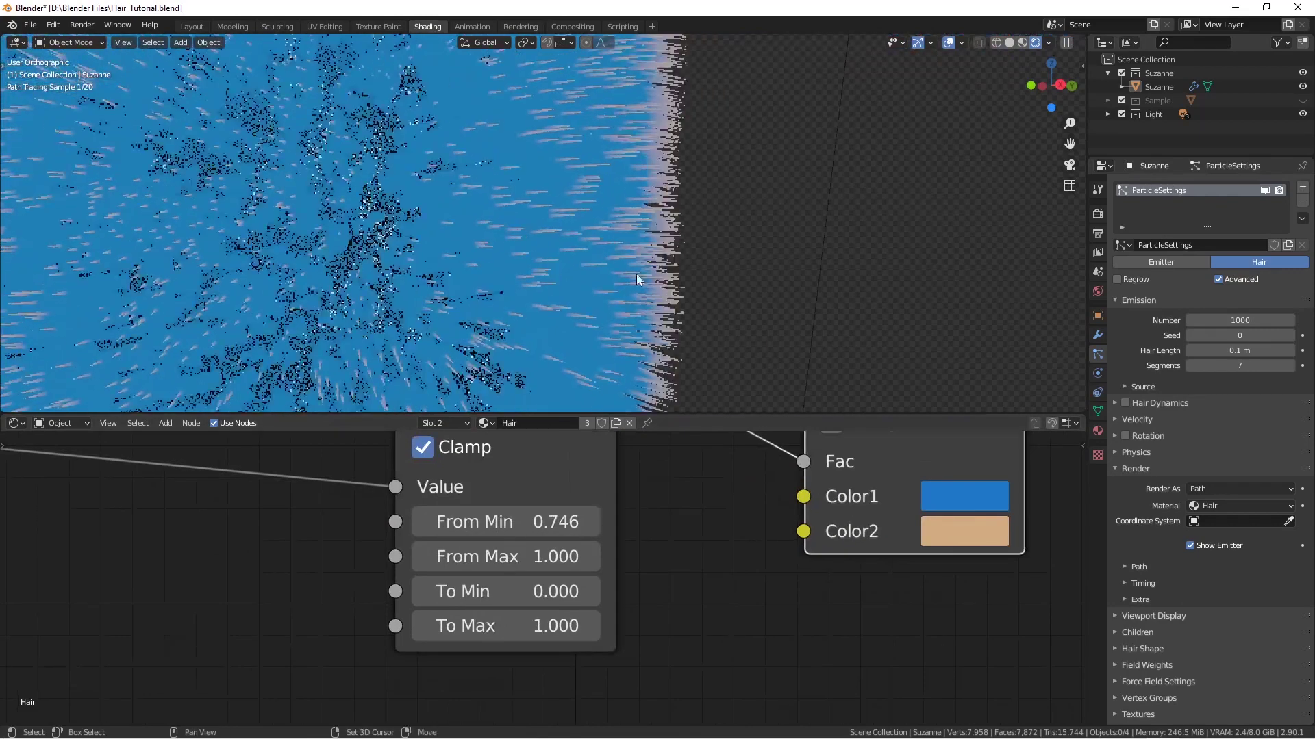
drag(517, 532, 616, 532)
right_click(517, 532)
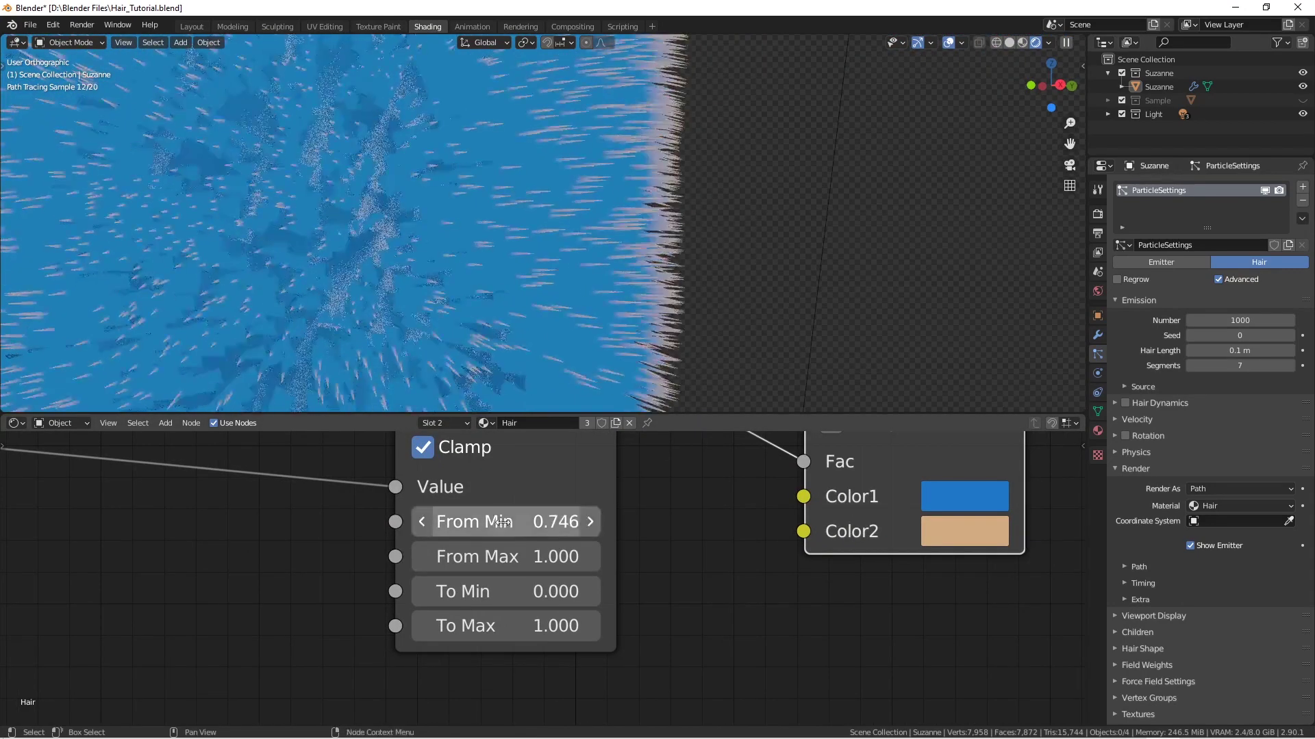
drag(503, 523, 541, 523)
- Set the Map Range node's To Max to 5 and check the tip colour on the whole head
click(508, 618)
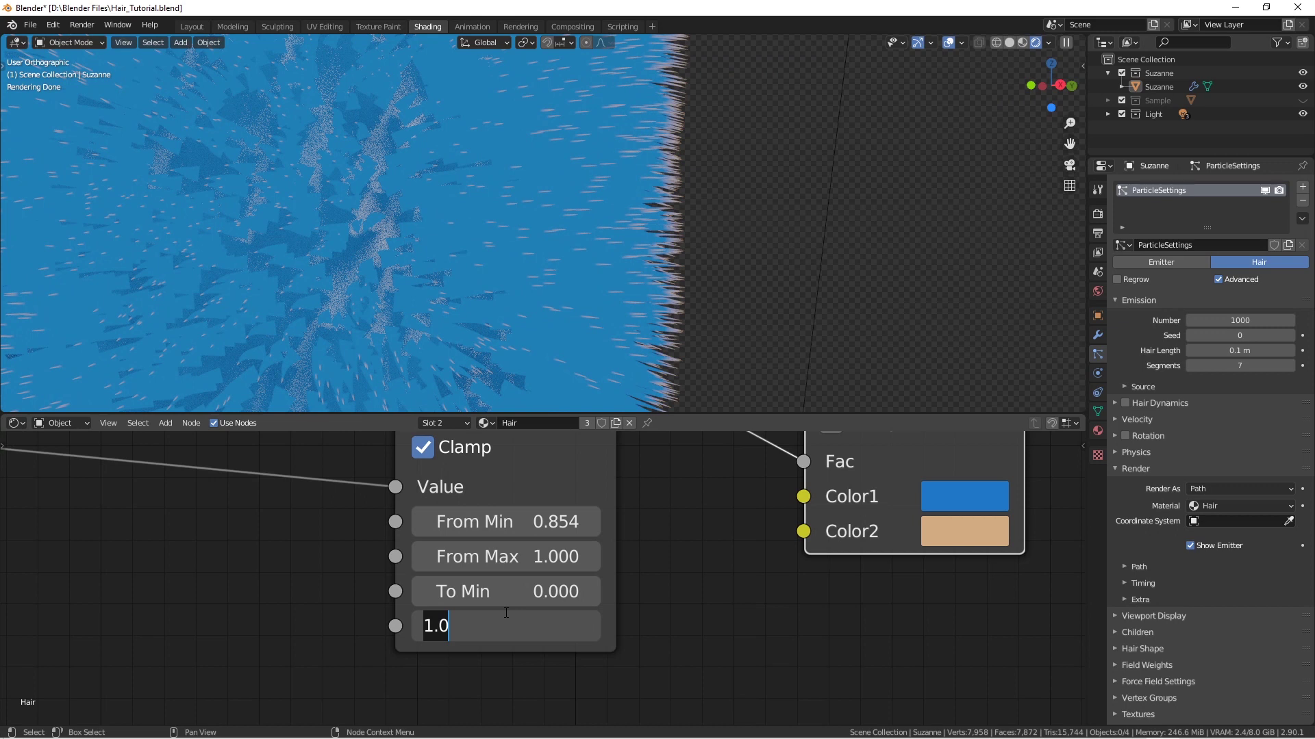
text(5)
key(Return)
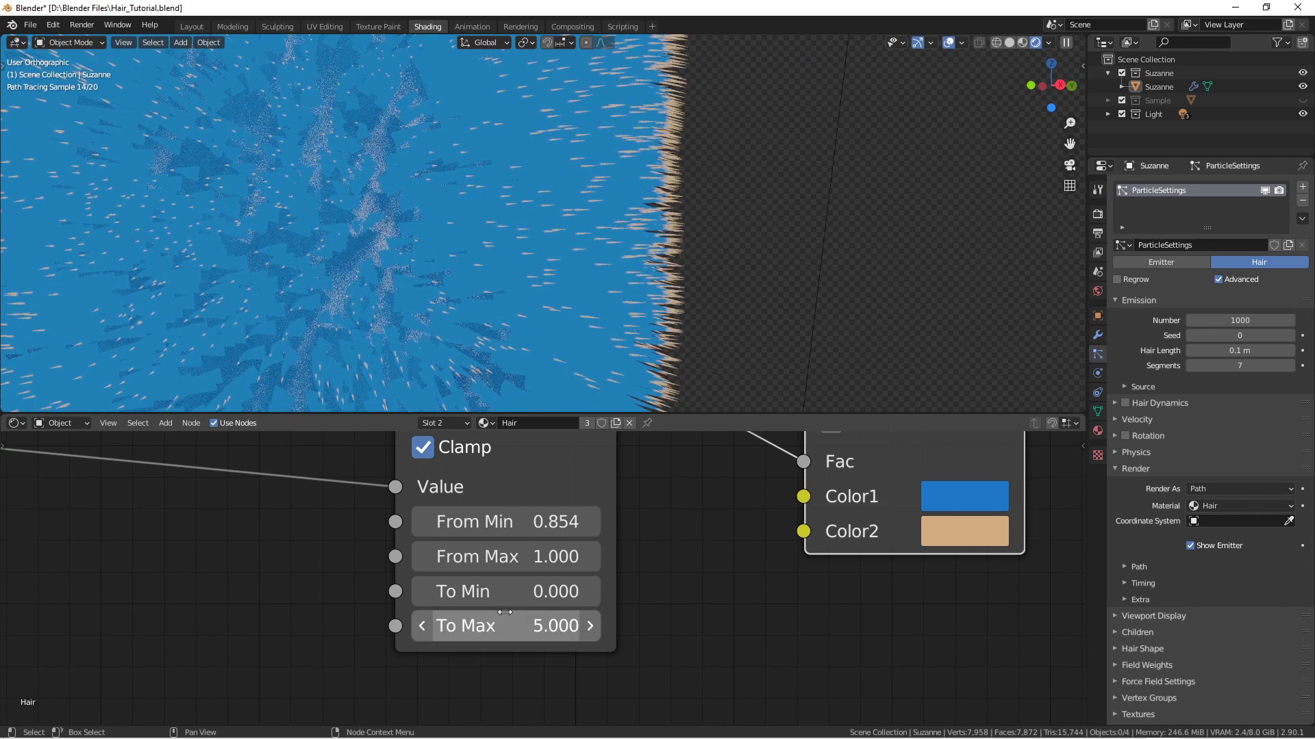
scroll(489, 291, down, 5)
scroll(489, 291, down, 3)
middle_drag(542, 193, 645, 288)
scroll(570, 283, up, 2)
scroll(569, 282, down, 2)
scroll(777, 521, down, 4)
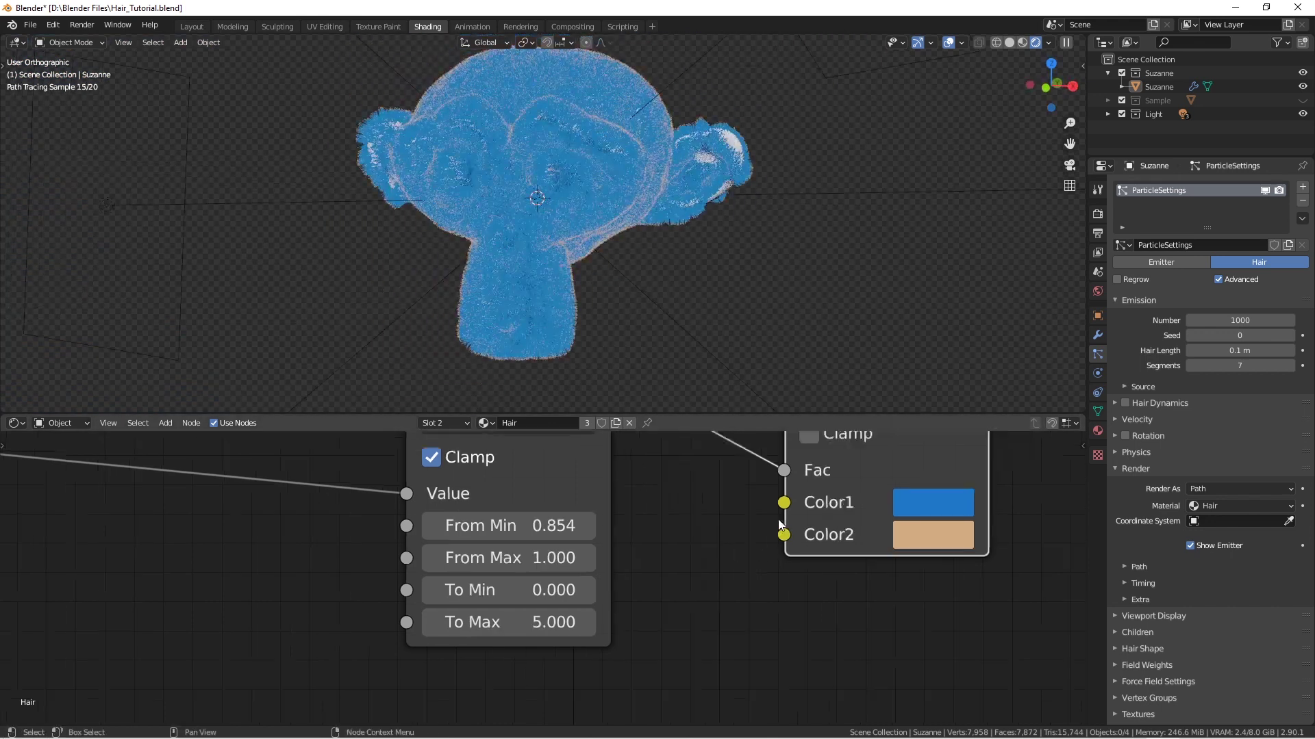
- Delete the leftover unconnected node above the Hair Info node
middle_drag(777, 522, 684, 623)
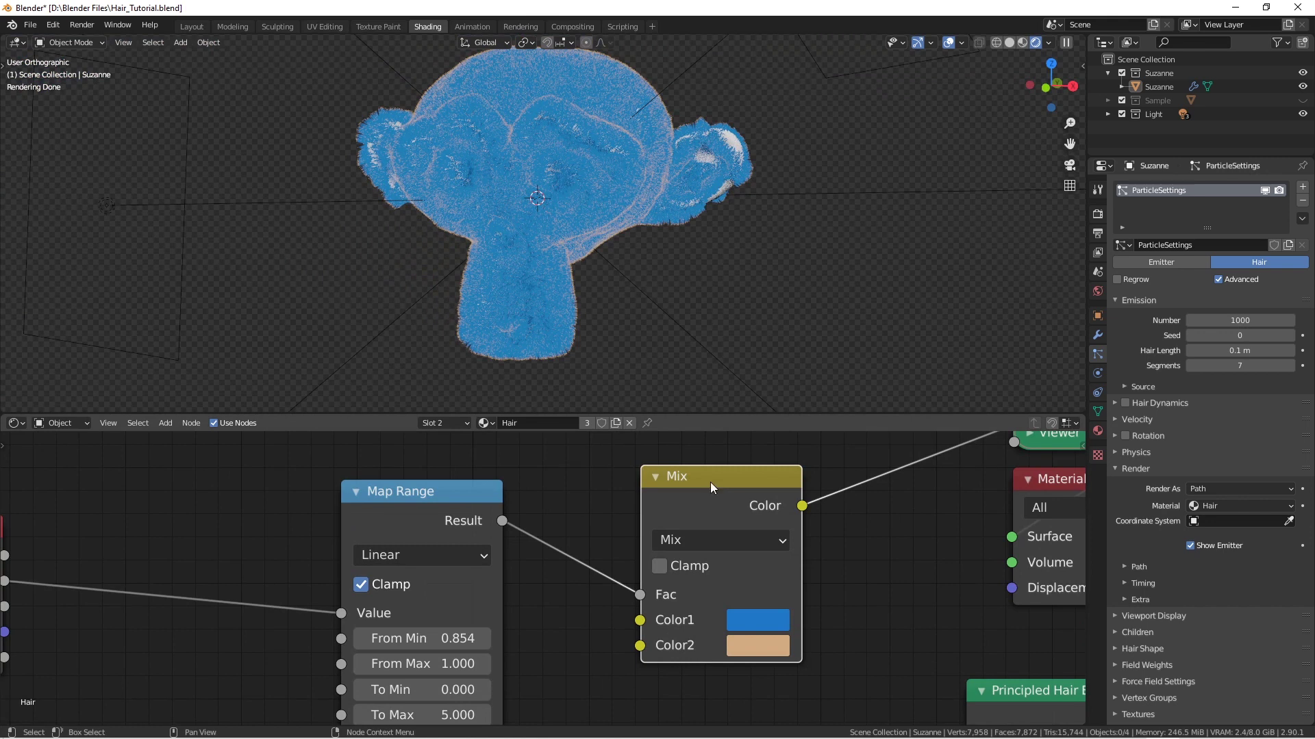
scroll(709, 482, down, 4)
middle_drag(655, 527, 689, 523)
scroll(688, 523, down, 6)
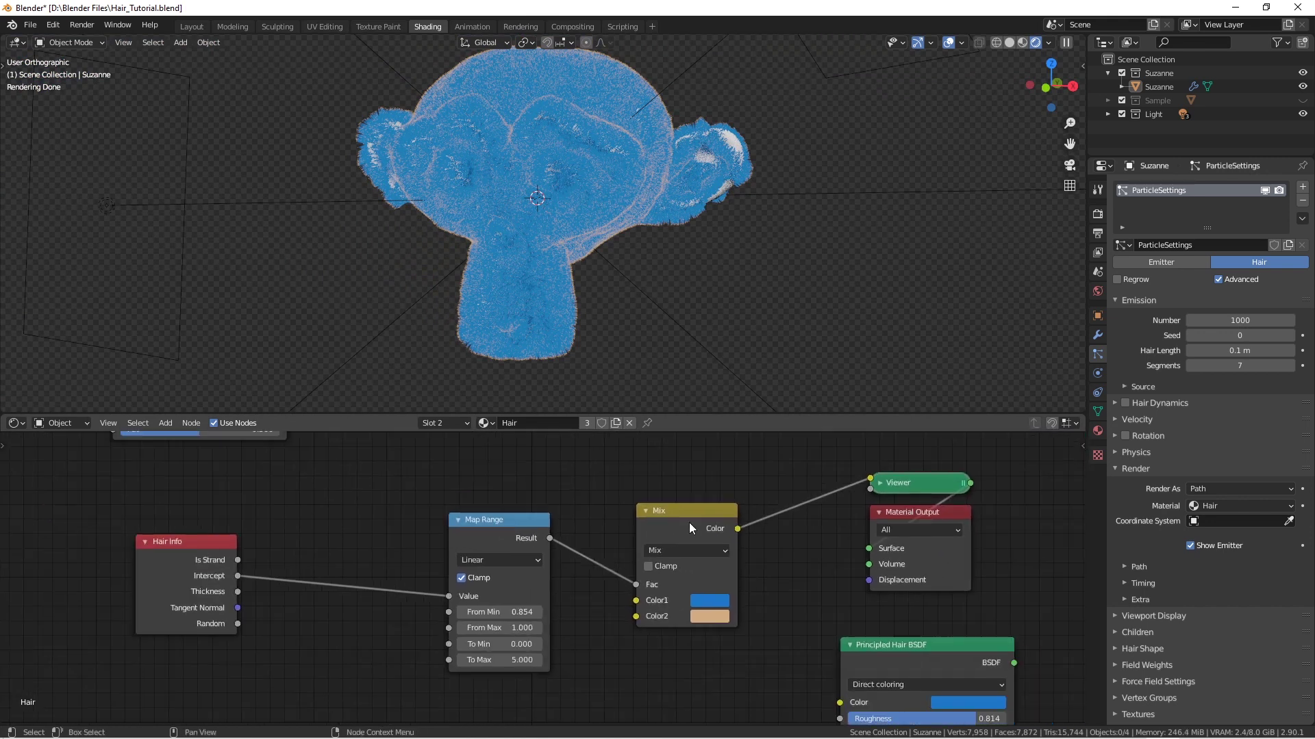
middle_drag(470, 528, 570, 559)
scroll(415, 500, down, 1)
middle_drag(415, 500, 438, 579)
scroll(417, 504, down, 1)
click(417, 504)
key(x)
middle_drag(579, 604, 594, 489)
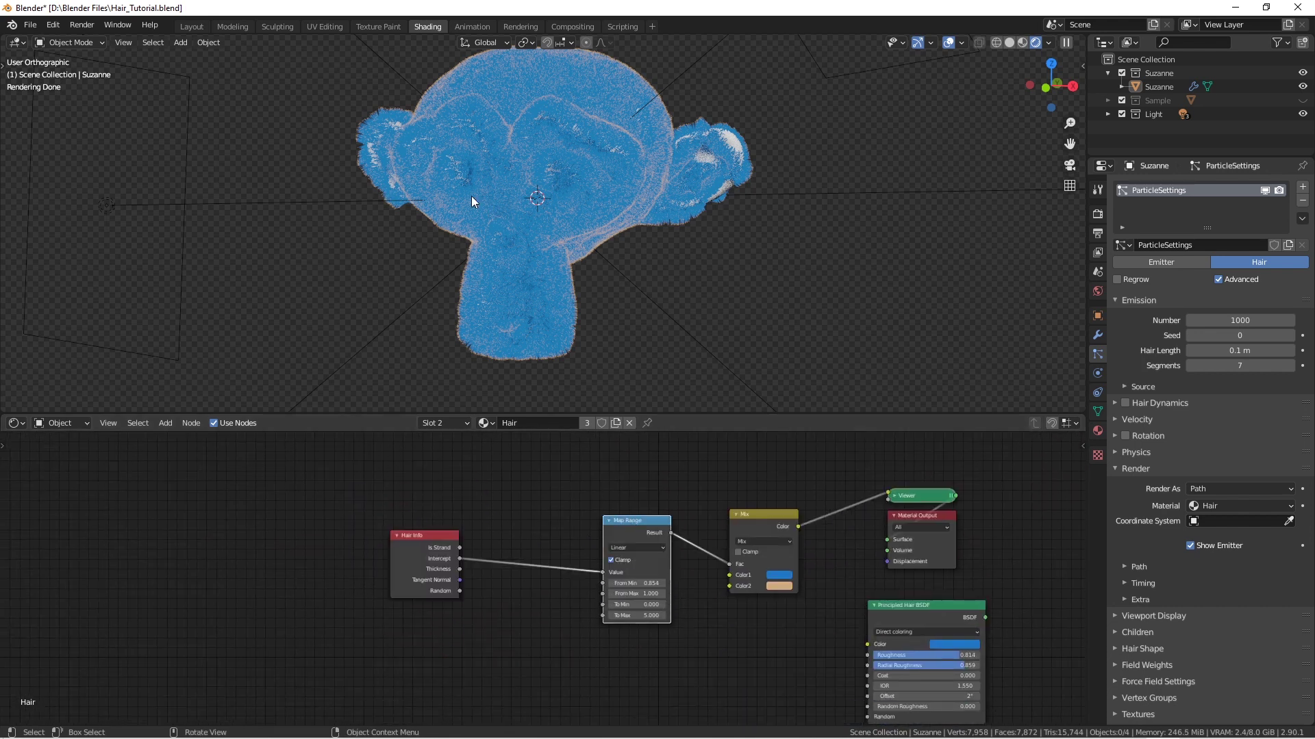
- Set the Map Range node's From Min to 0.5 so that the tan covers more of each strand
scroll(594, 558, up, 4)
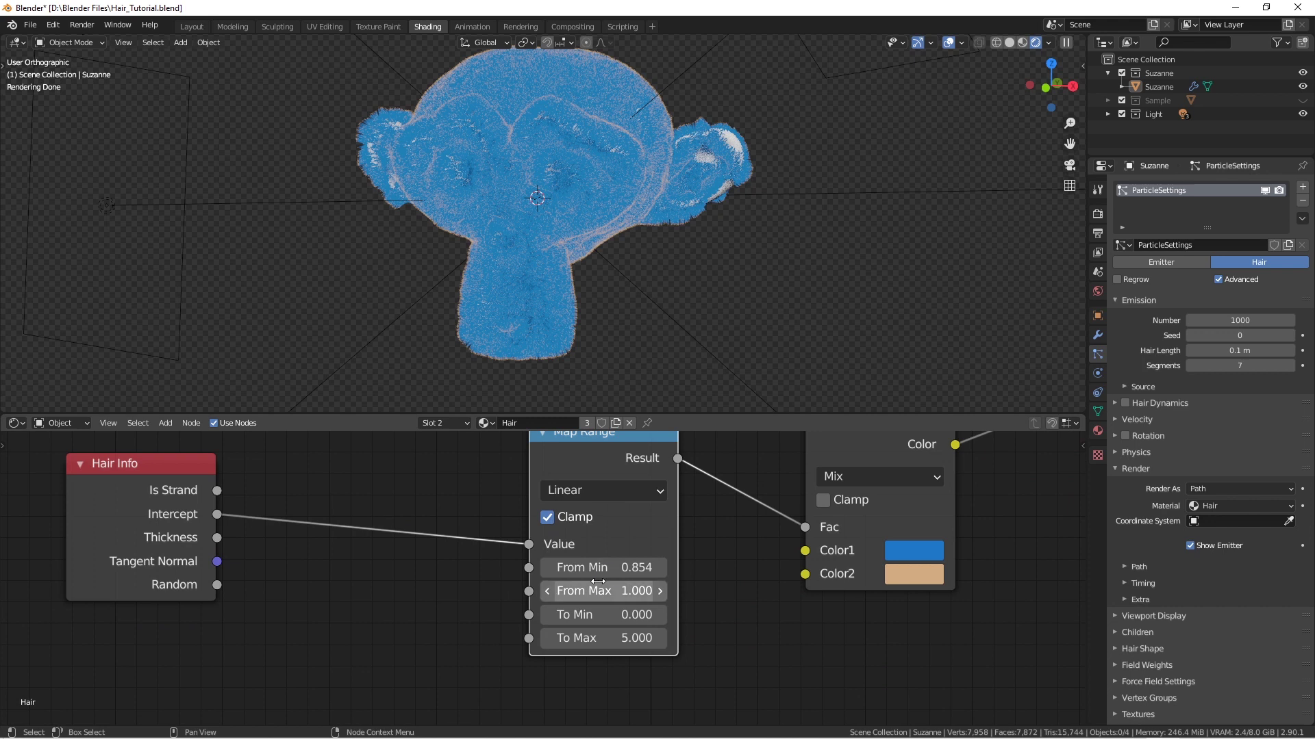
click(603, 567)
text(.5)
key(Return)
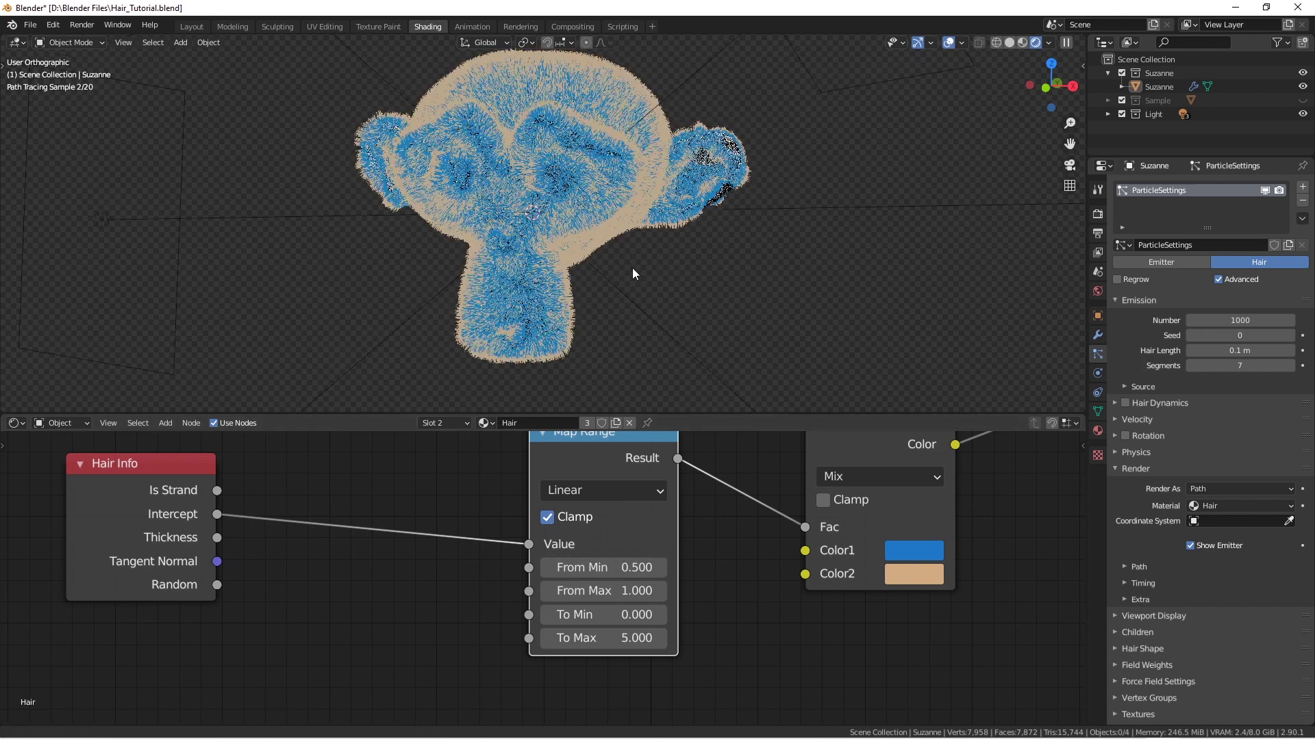
- Move the Hair Info and Map Range nodes down and away from the Mix node to free space above them
scroll(528, 470, down, 3)
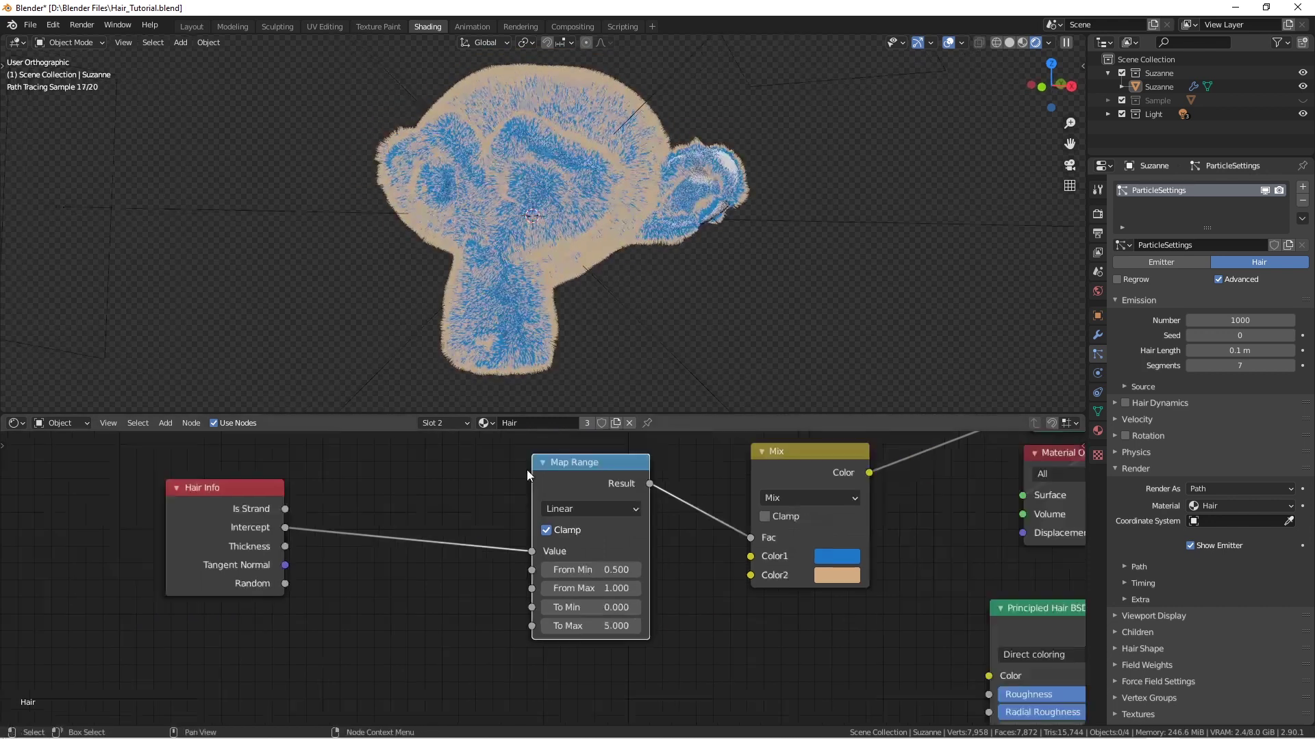
shift+click(578, 478)
scroll(882, 449, down, 2)
key(g)
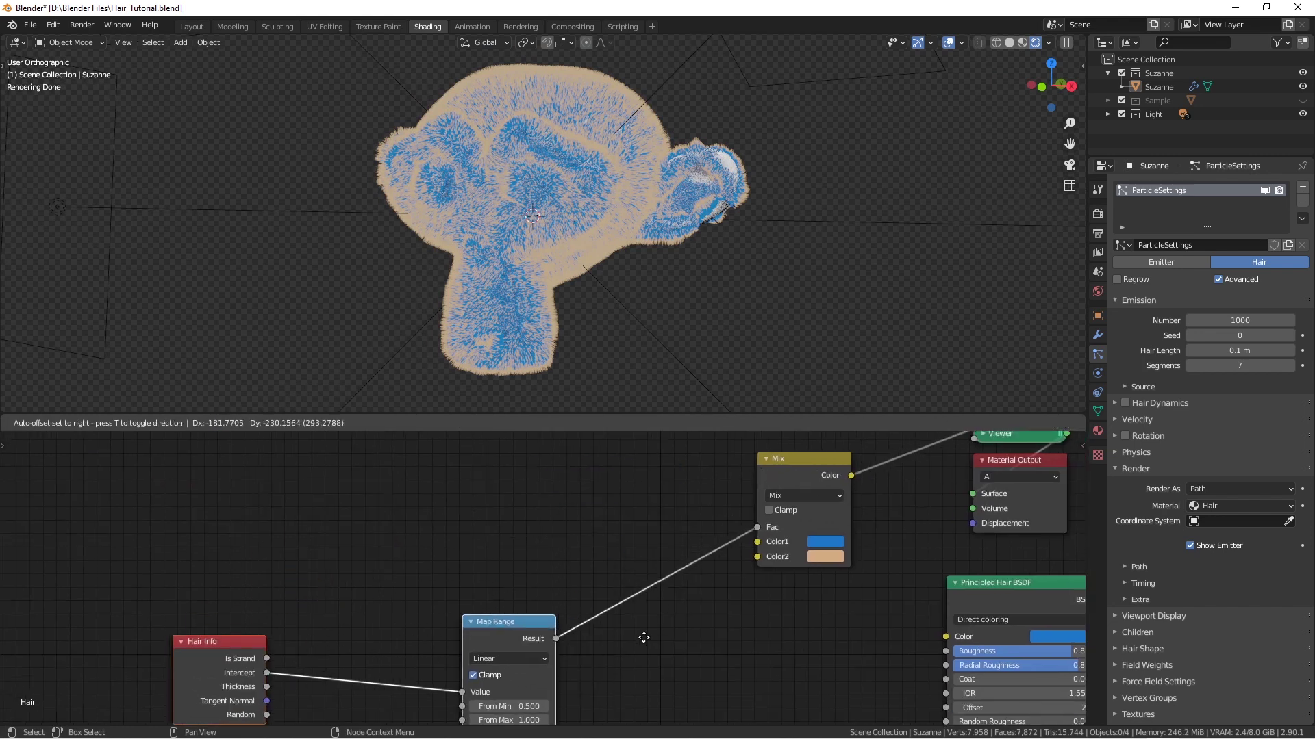
click(638, 647)
middle_drag(735, 557, 708, 519)
middle_drag(789, 536, 807, 543)
scroll(807, 547, down, 1)
key(g)
click(823, 566)
click(493, 532)
middle_drag(492, 532, 535, 560)
- Add a Texture Coordinate node in the free space above the Hair Info node
key(shift+a)
mouse_move(450, 495)
mouse_move(408, 441)
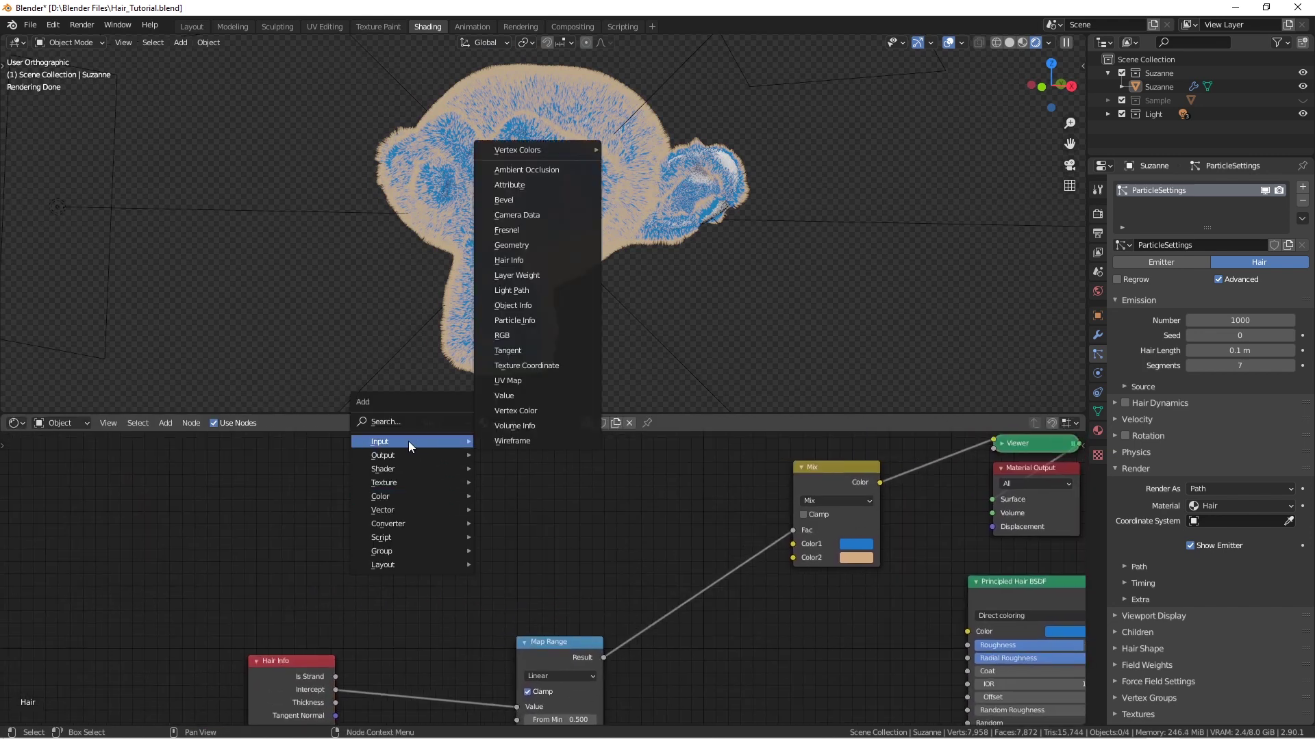
click(524, 368)
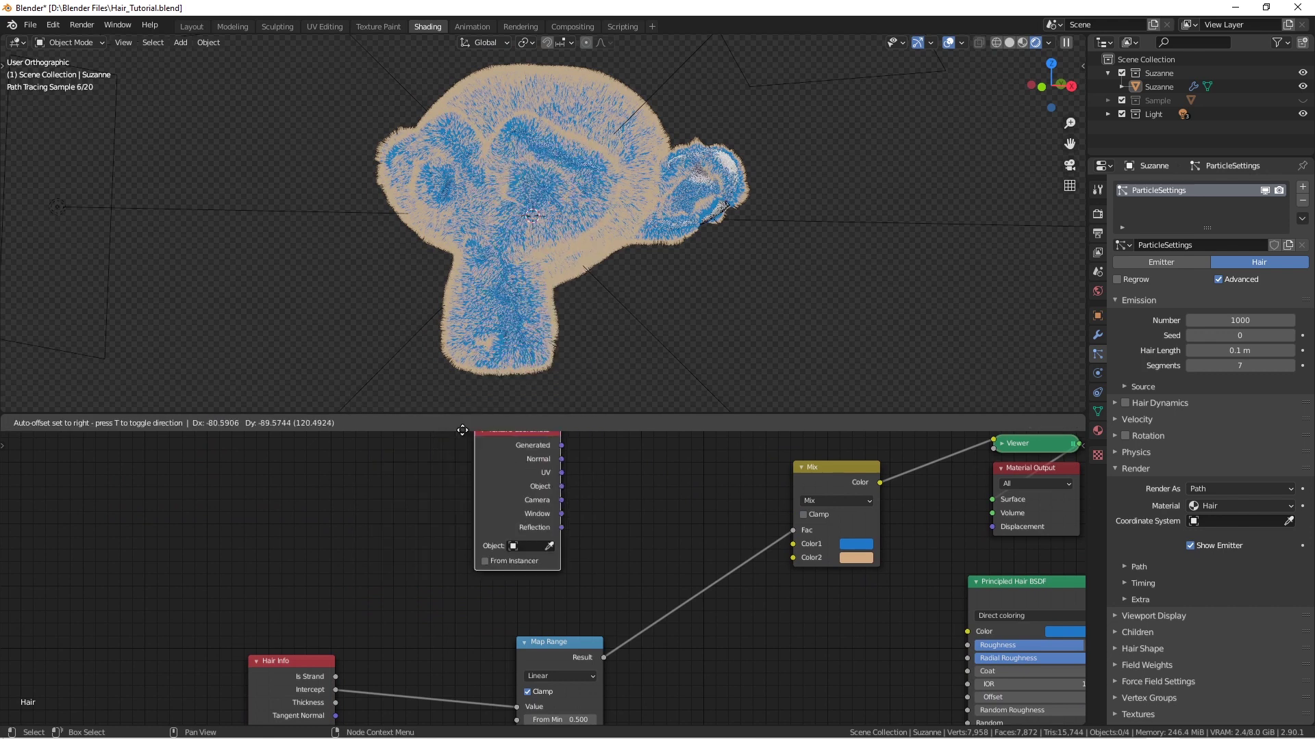
click(331, 478)
- Preview the Texture Coordinate outputs one after another on the hair, ending with Object linked to the Viewer
middle_drag(371, 519, 351, 521)
ctrl+shift+click(352, 518)
ctrl+shift+click(352, 517)
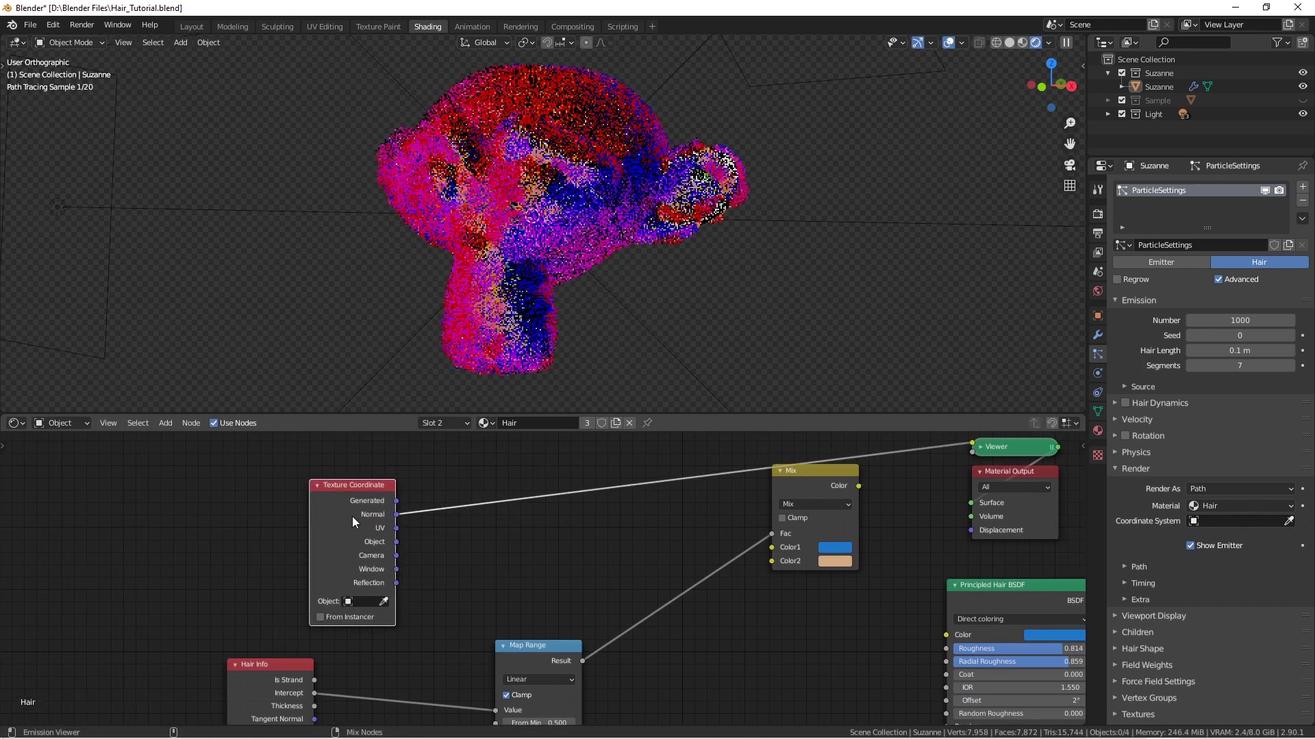
ctrl+shift+click(352, 517)
ctrl+shift+click(352, 518)
- Rotate the furry head about global X to test the Object coordinates, clear its rotation and deselect it
mouse_move(566, 219)
middle_down()
mouse_move(650, 220)
mouse_move(582, 269)
mouse_move(556, 248)
mouse_move(539, 256)
mouse_move(561, 208)
mouse_move(536, 198)
mouse_move(632, 150)
mouse_move(665, 190)
middle_up()
click(599, 224)
key(r)
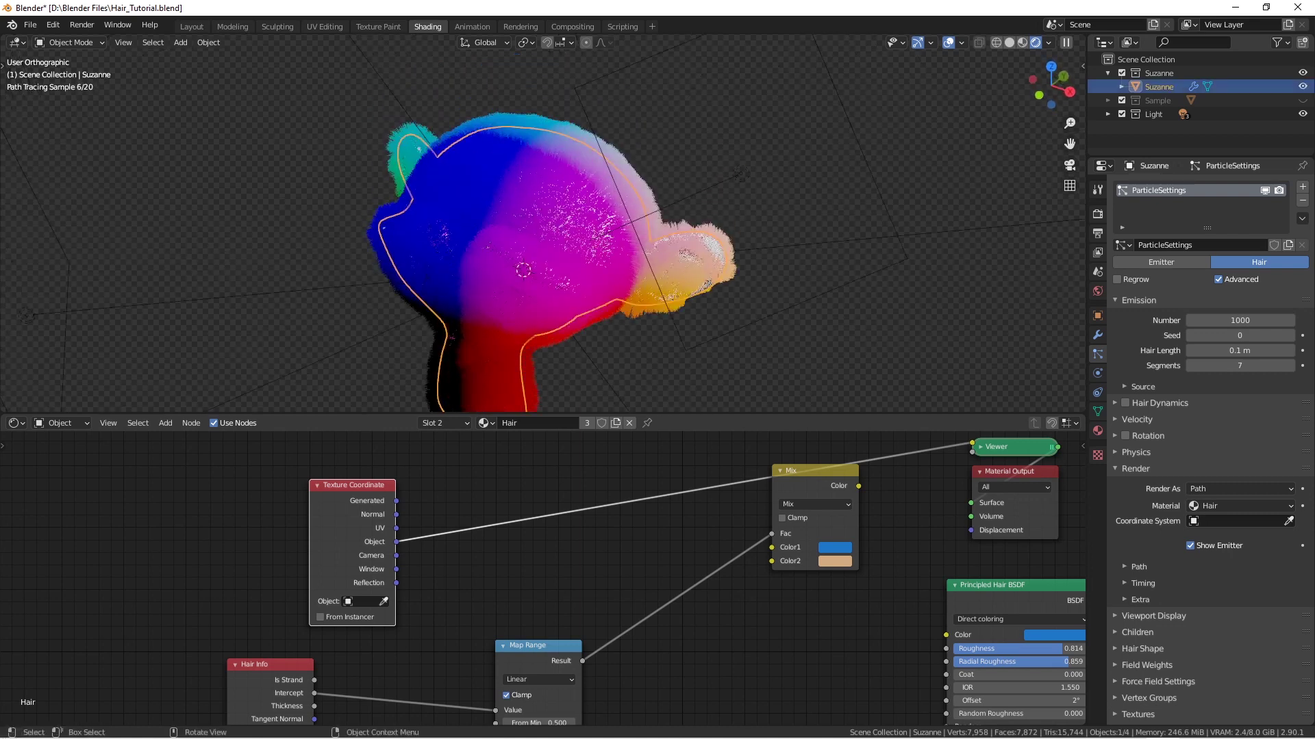
key(x)
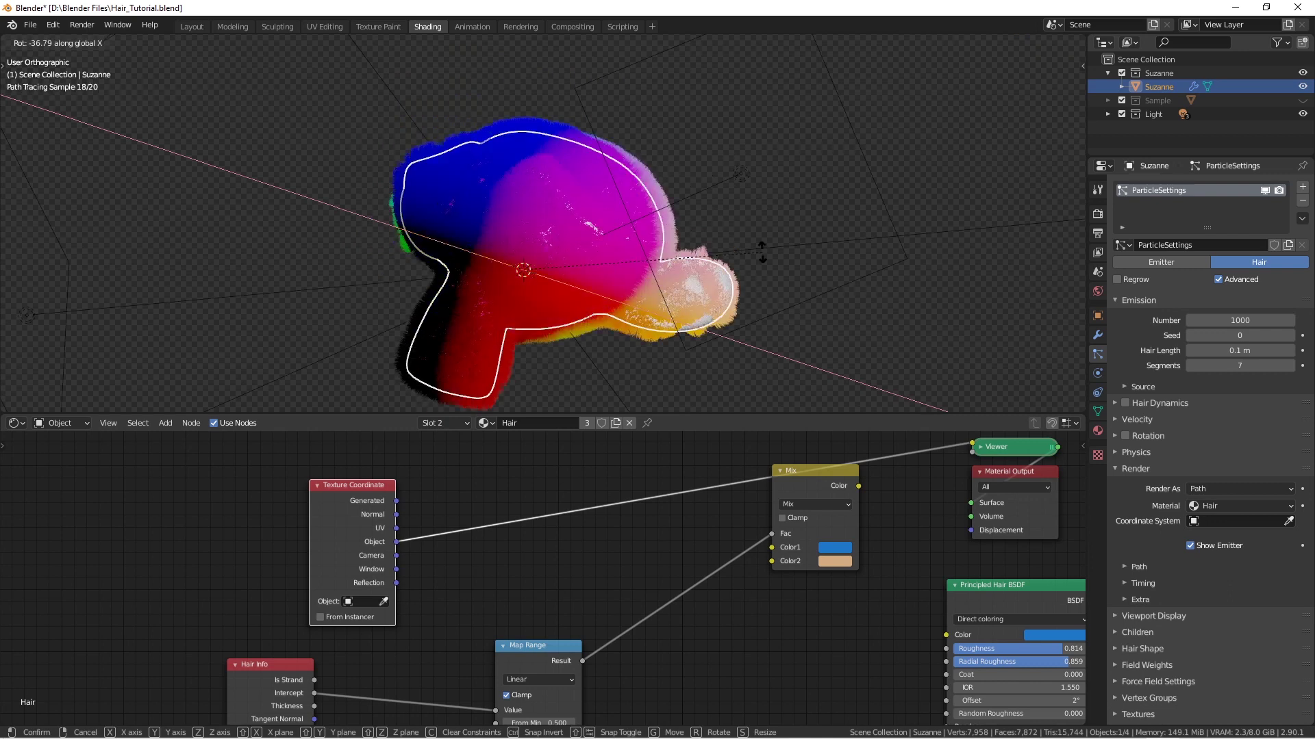
click(647, 310)
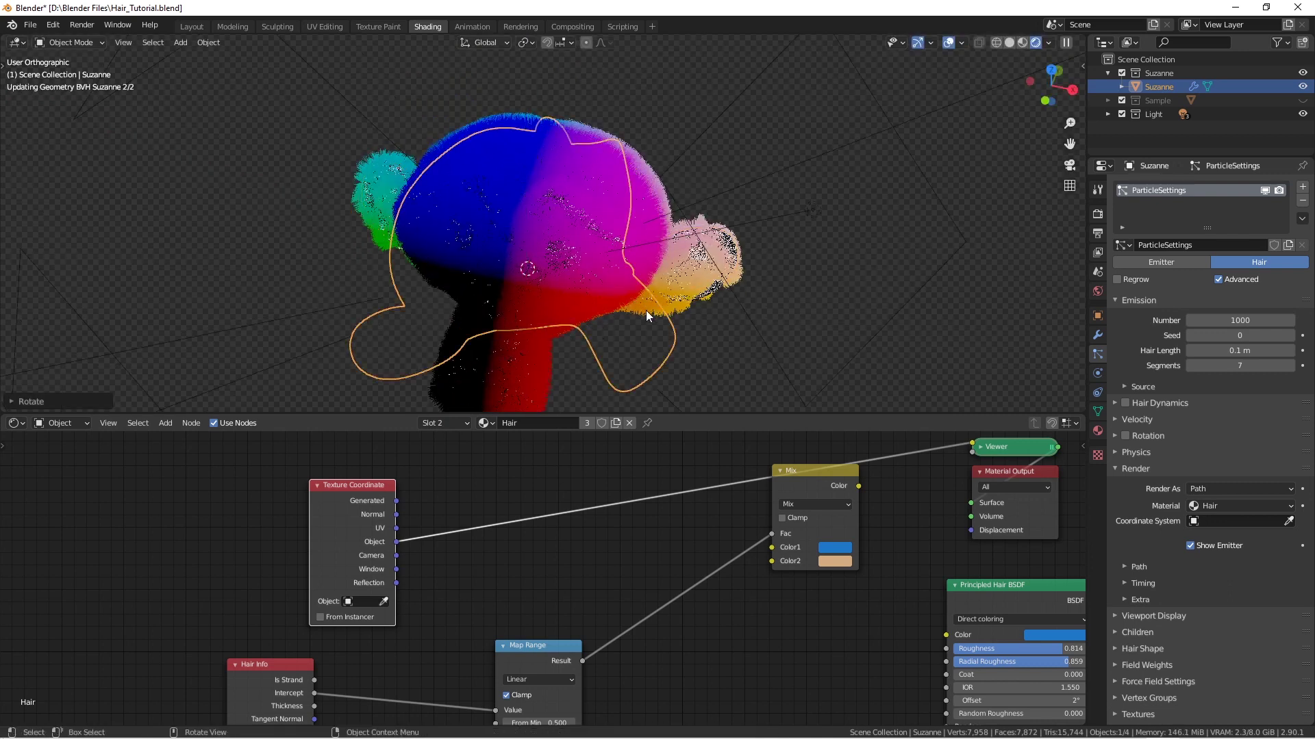
key(alt+r)
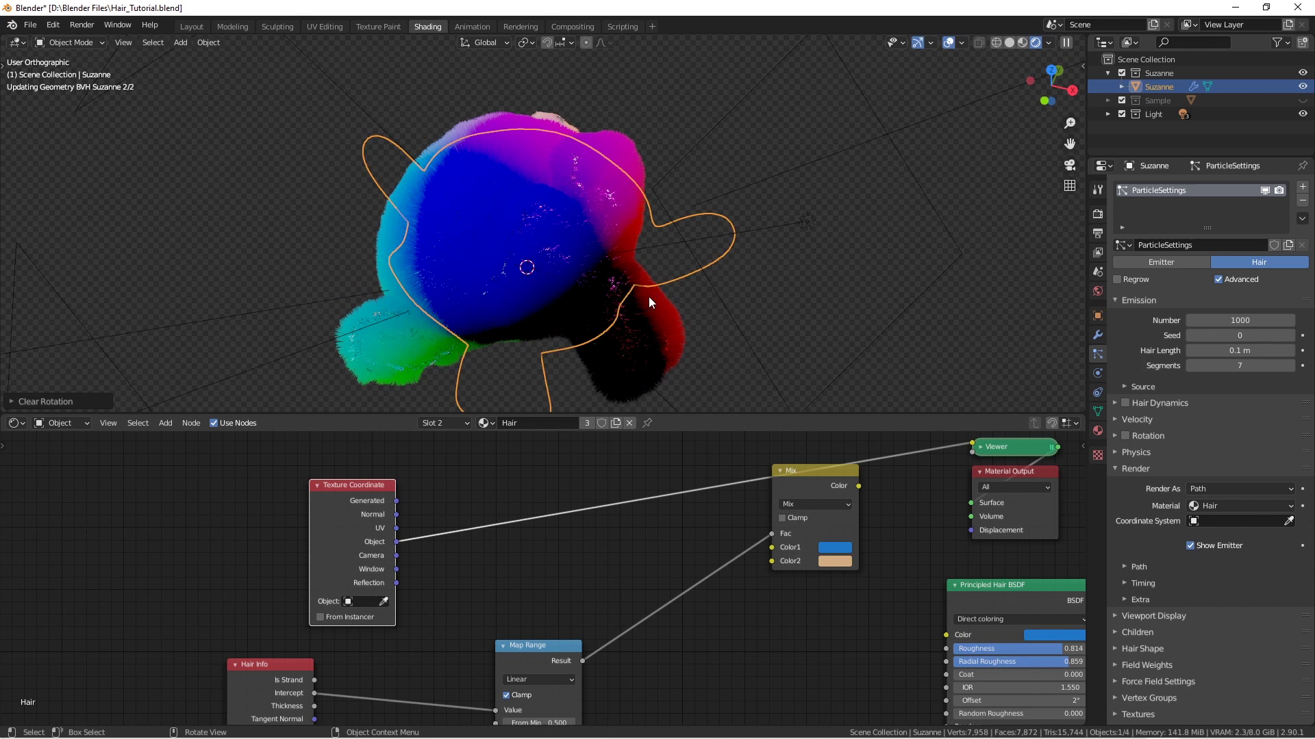
key(alt+a)
middle_drag(618, 262, 507, 235)
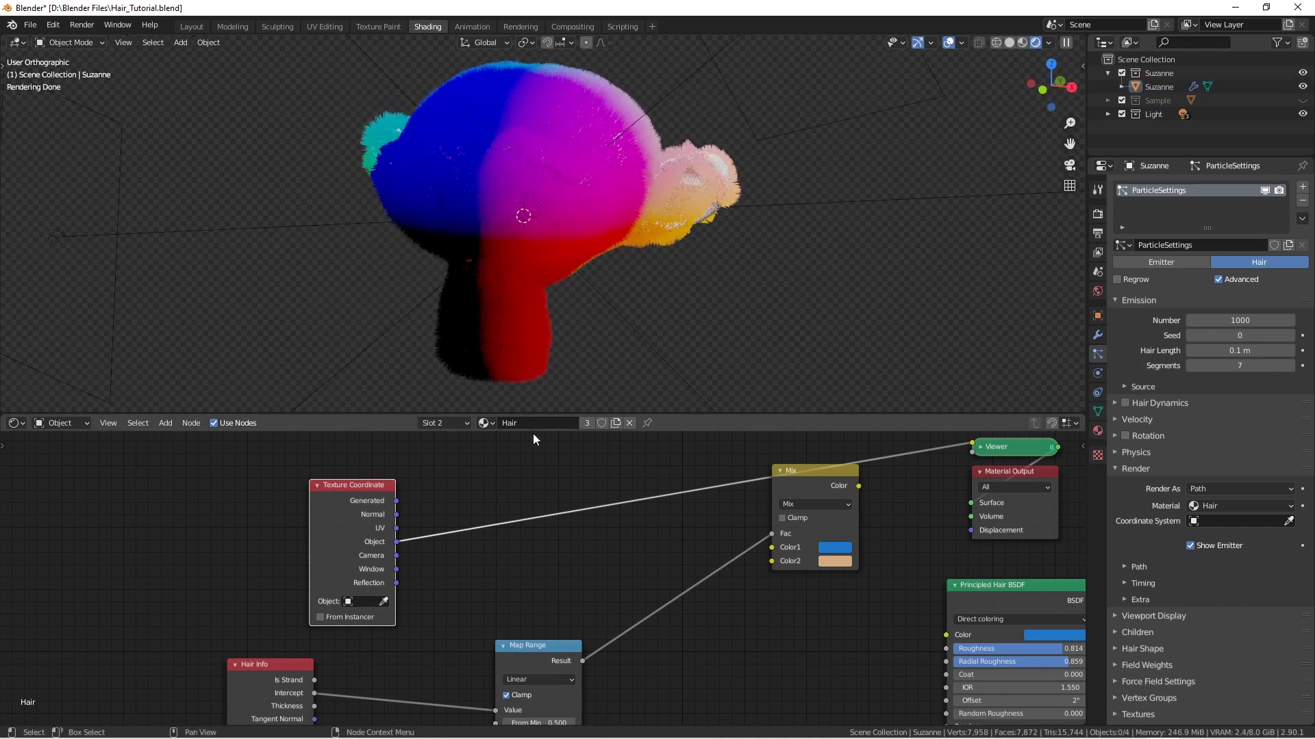
- Insert a Separate XYZ node on the link coming from the Texture Coordinate node's Object output
middle_drag(533, 435, 523, 432)
key(shift+a)
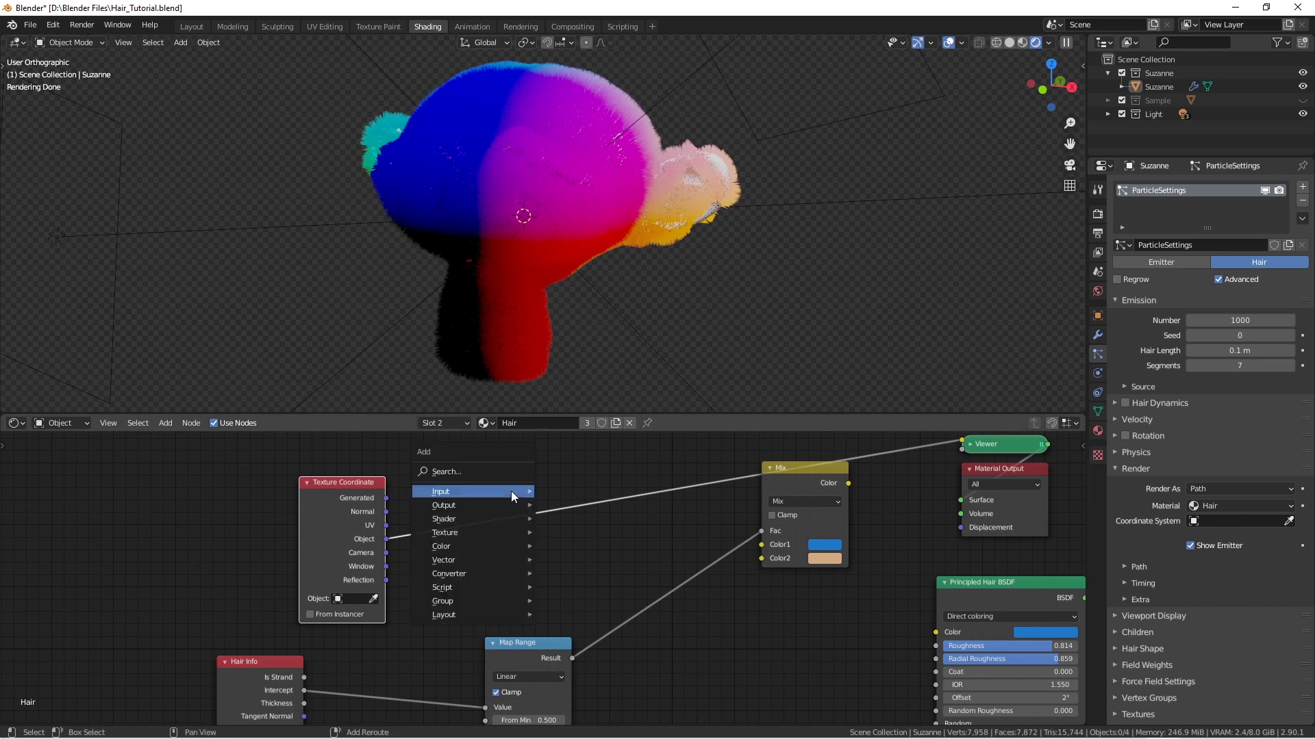
mouse_move(503, 573)
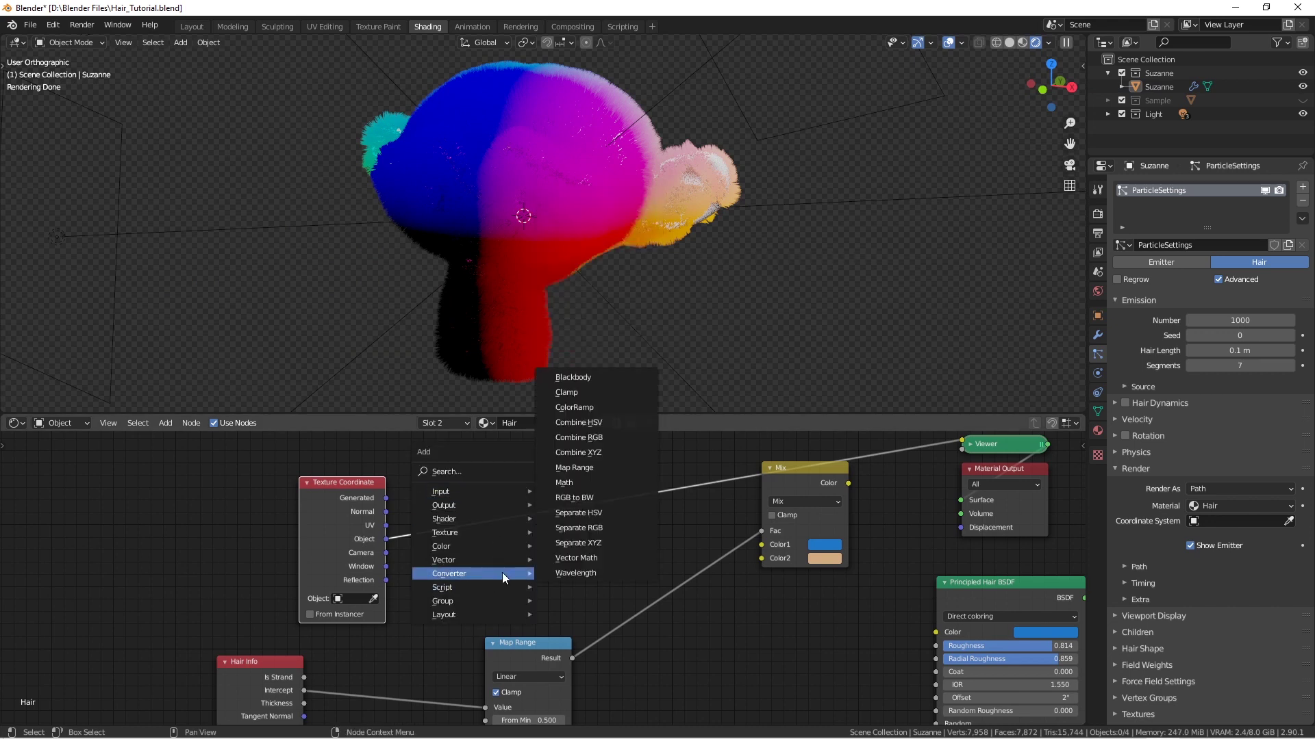
click(592, 543)
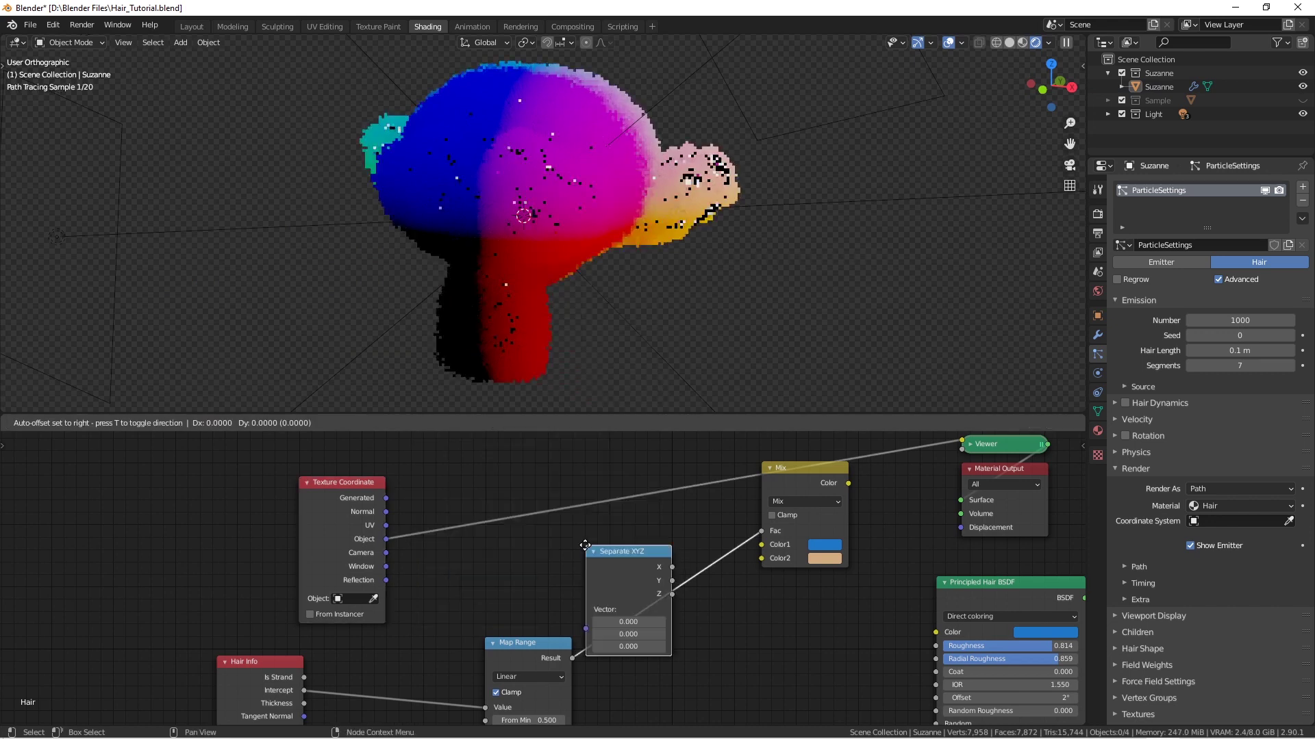
click(524, 531)
- Preview the Separate XYZ outputs in turn on the hair, leaving Z linked to the Viewer
scroll(530, 531, up, 2)
scroll(539, 530, up, 2)
middle_drag(527, 502, 458, 556)
middle_drag(567, 240, 582, 246)
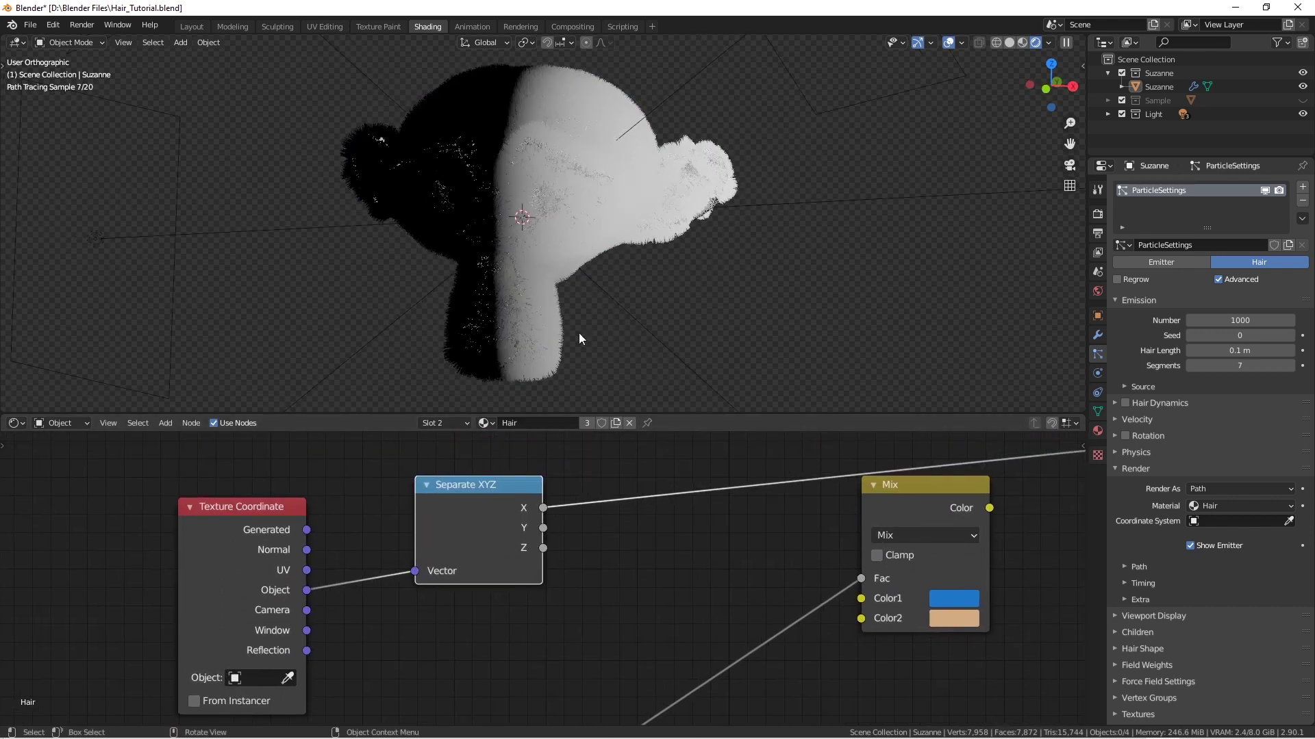
ctrl+shift+click(488, 514)
ctrl+shift+click(491, 523)
middle_drag(546, 368, 523, 306)
- Place the Separate XYZ node beside the Texture Coordinate node and shift both farther away from the Mix node
click(278, 572)
scroll(278, 573, down, 3)
middle_drag(278, 573, 383, 573)
drag(372, 560, 264, 553)
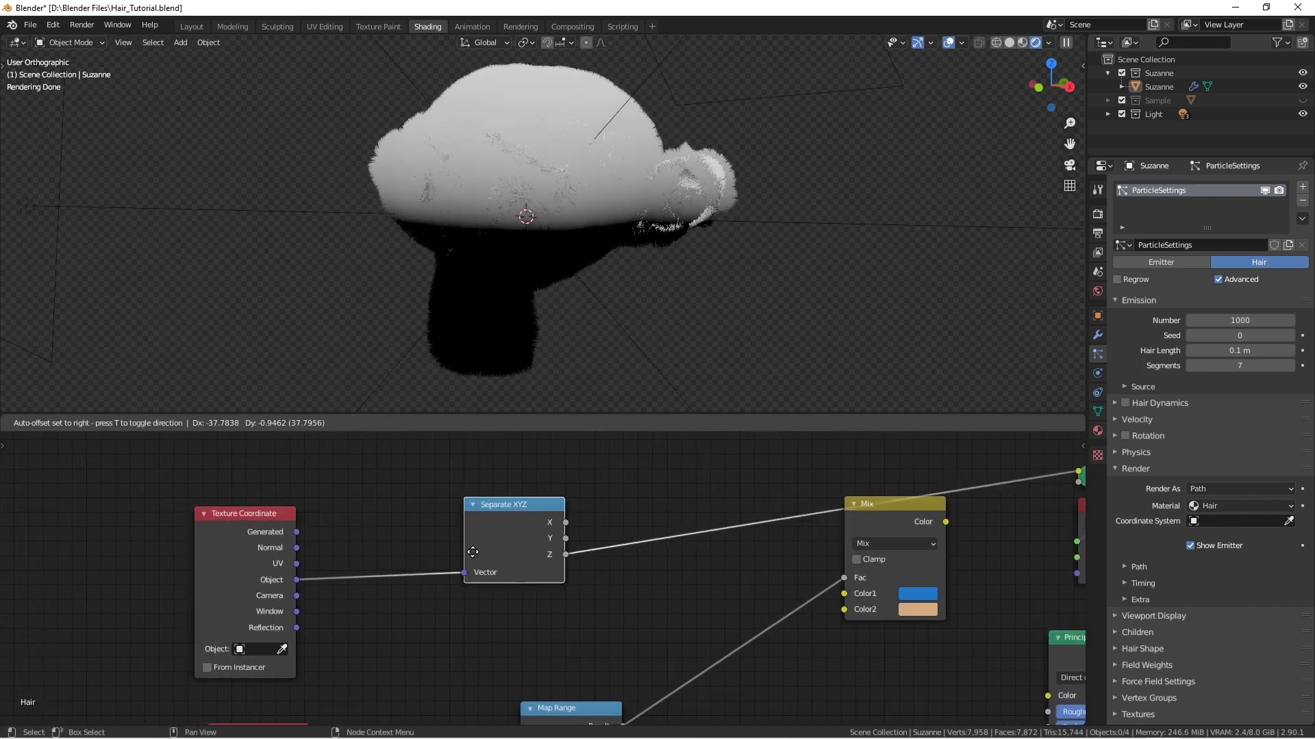
middle_drag(524, 245, 544, 252)
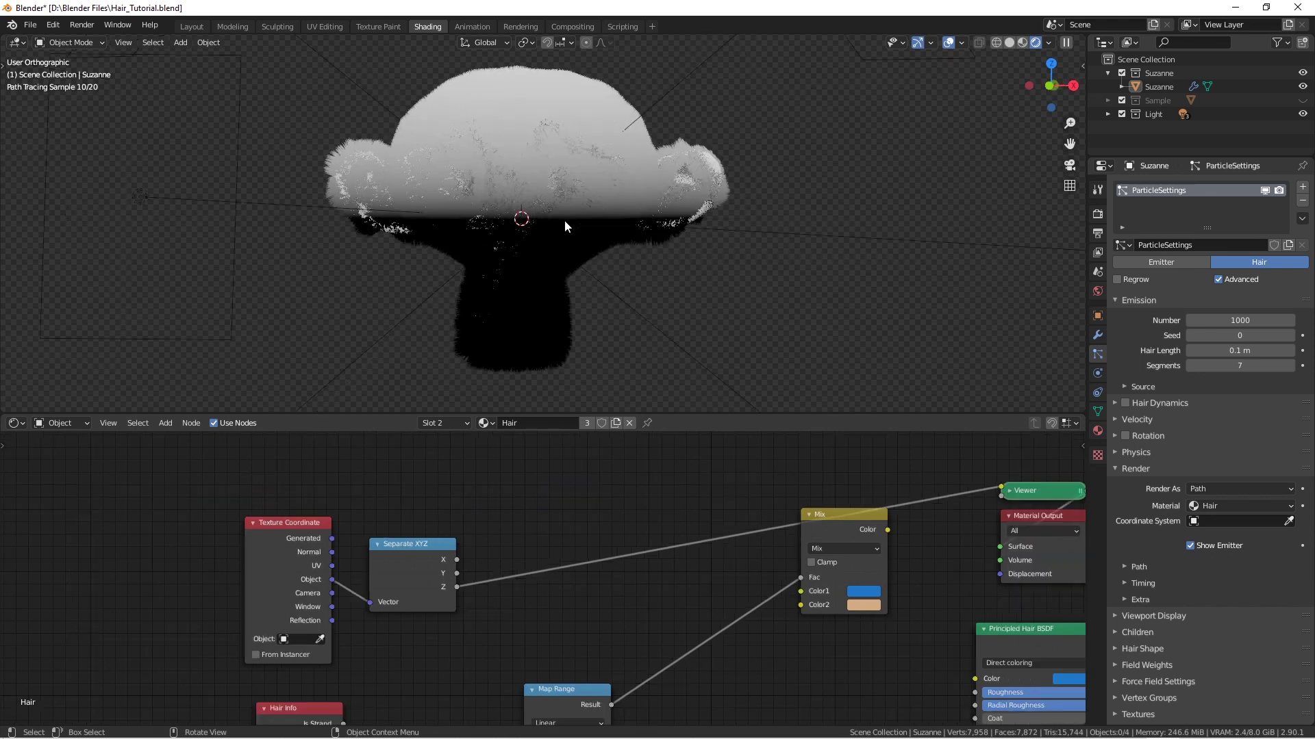
scroll(563, 226, up, 1)
scroll(536, 233, down, 1)
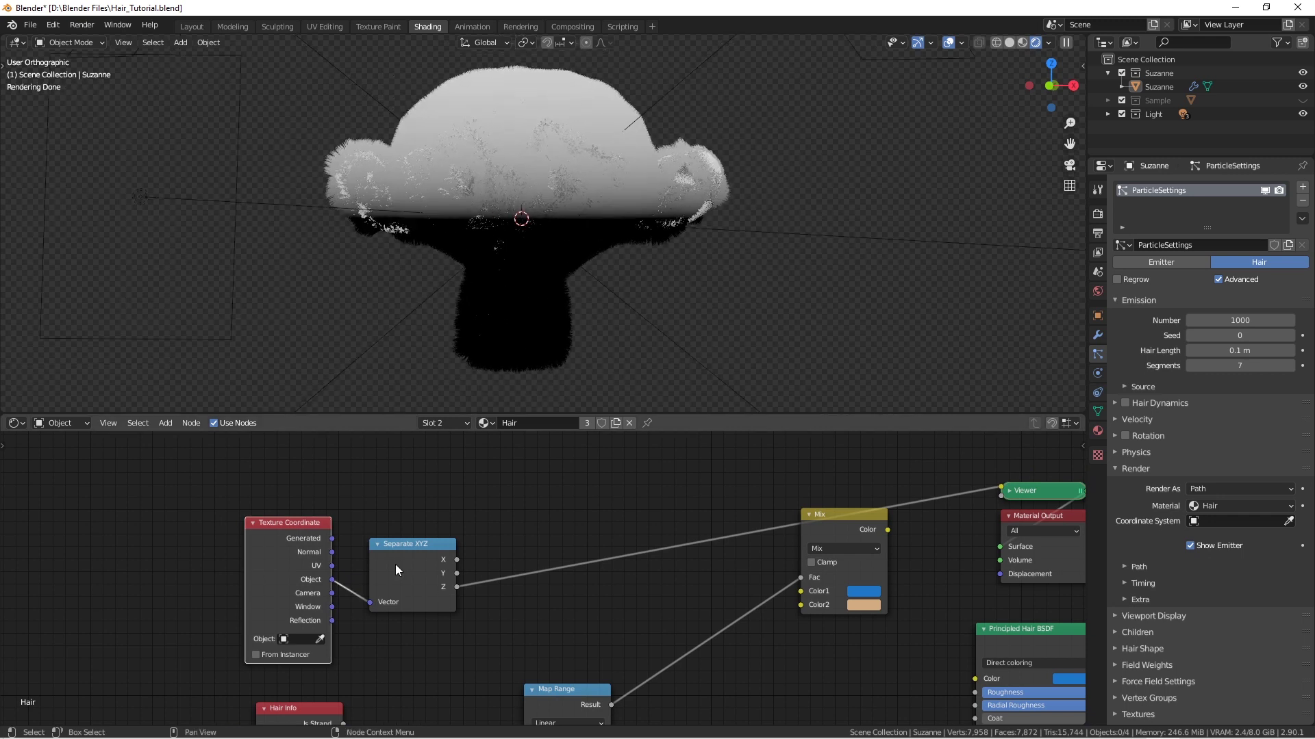
drag(396, 570, 361, 552)
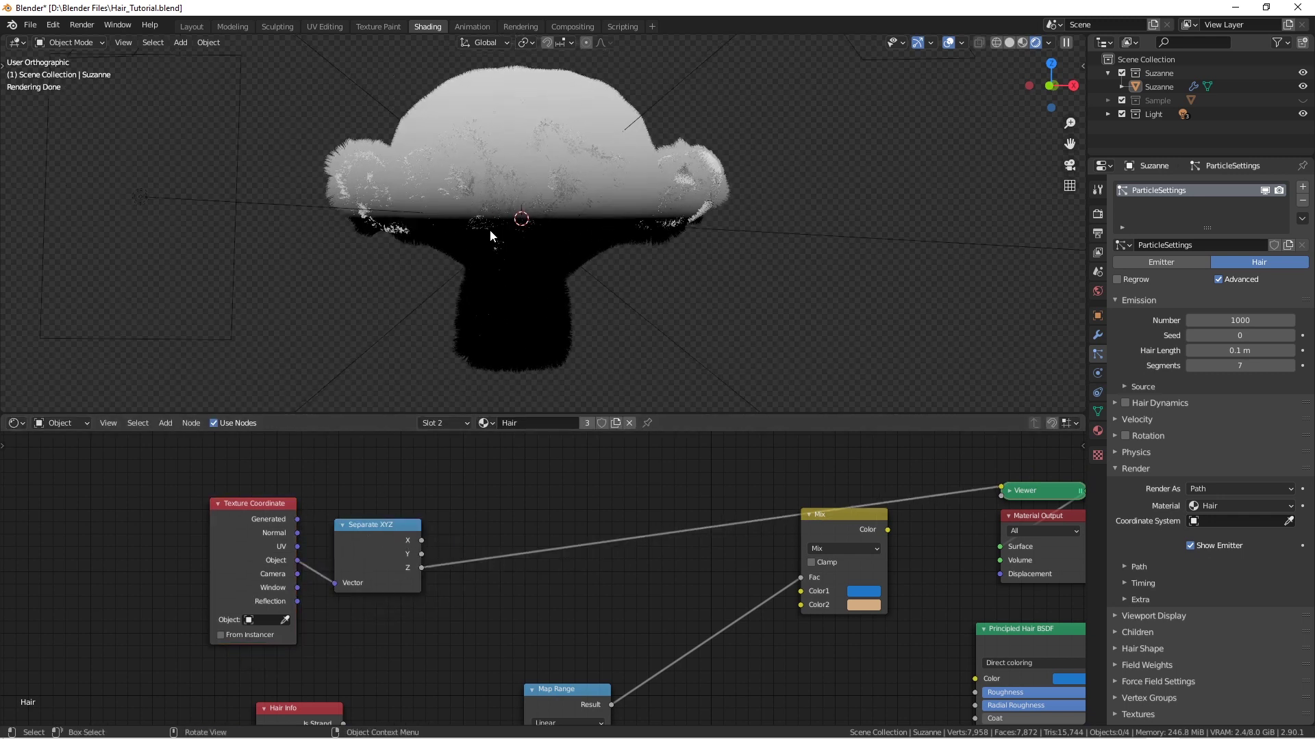
middle_drag(574, 248, 523, 212)
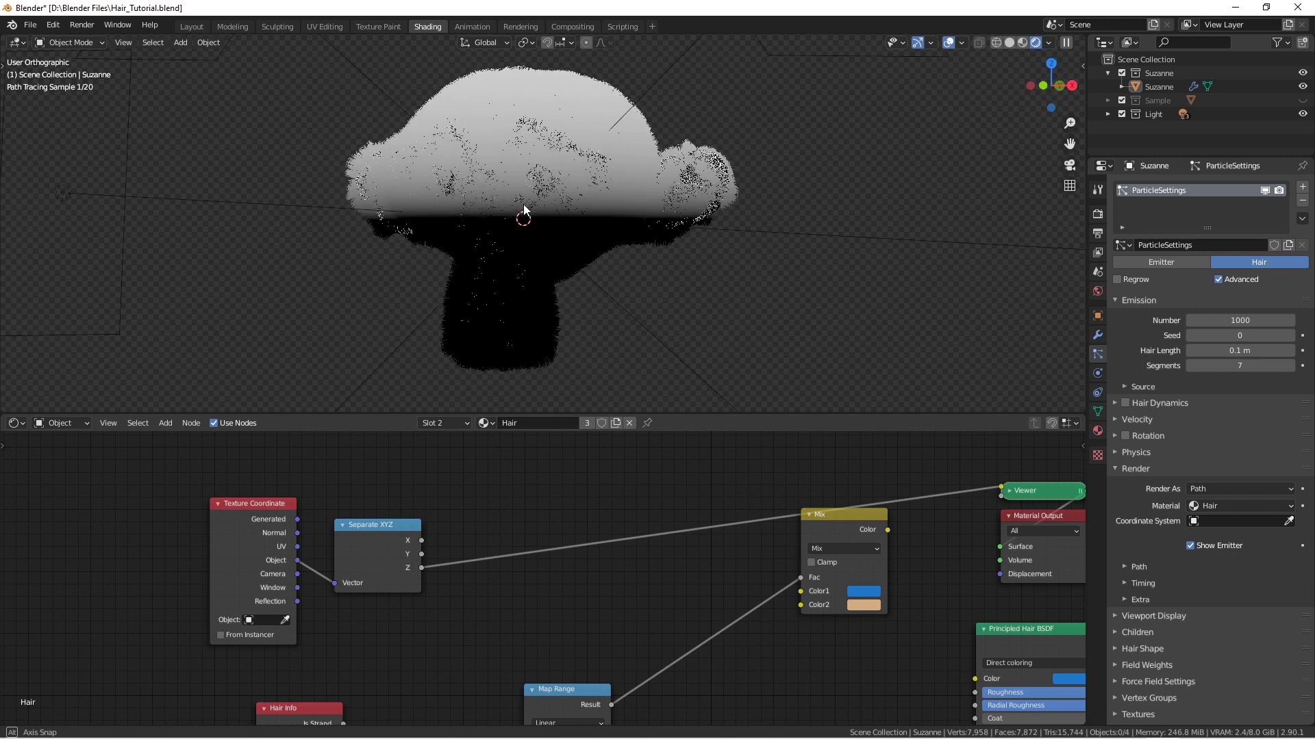
- Open the list of objects available for the Texture Coordinate node's Object field
middle_drag(567, 604, 556, 533)
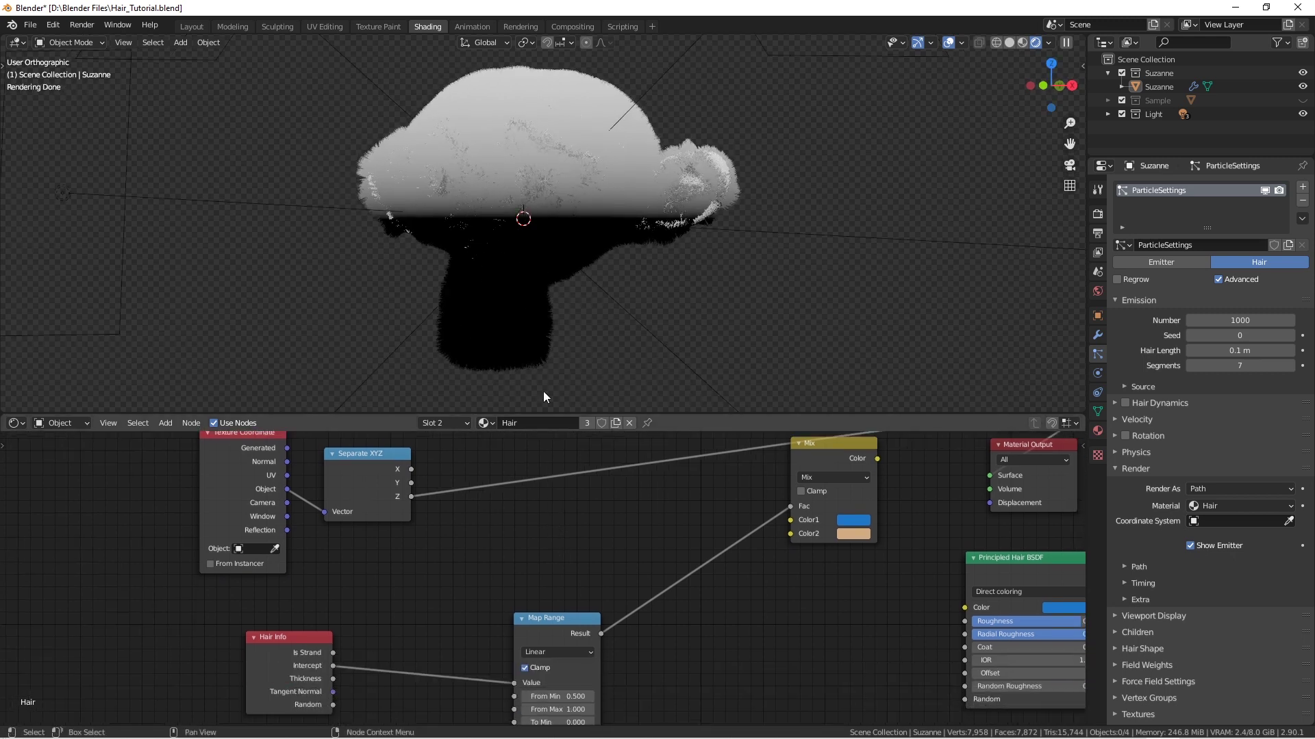
shift+middle_drag(601, 240, 585, 283)
click(560, 276)
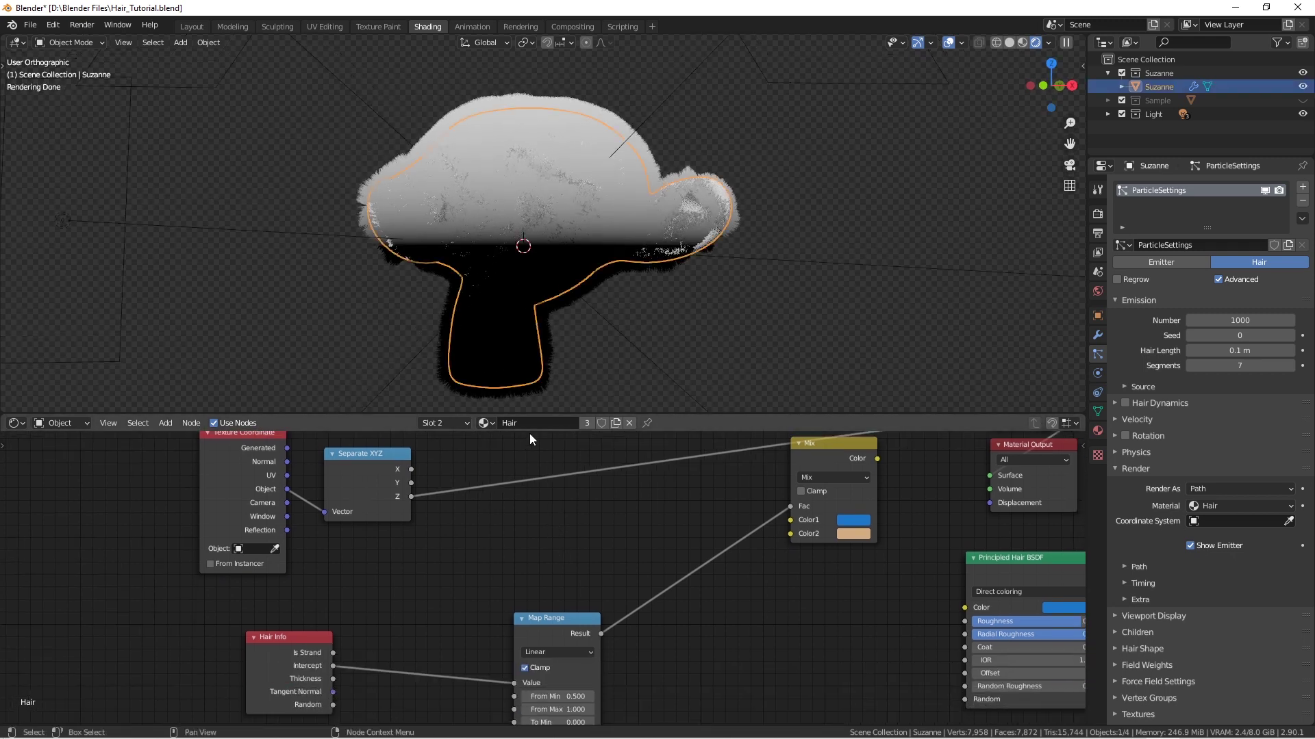
key(alt+a)
middle_drag(270, 545, 588, 566)
scroll(602, 518, up, 5)
click(559, 564)
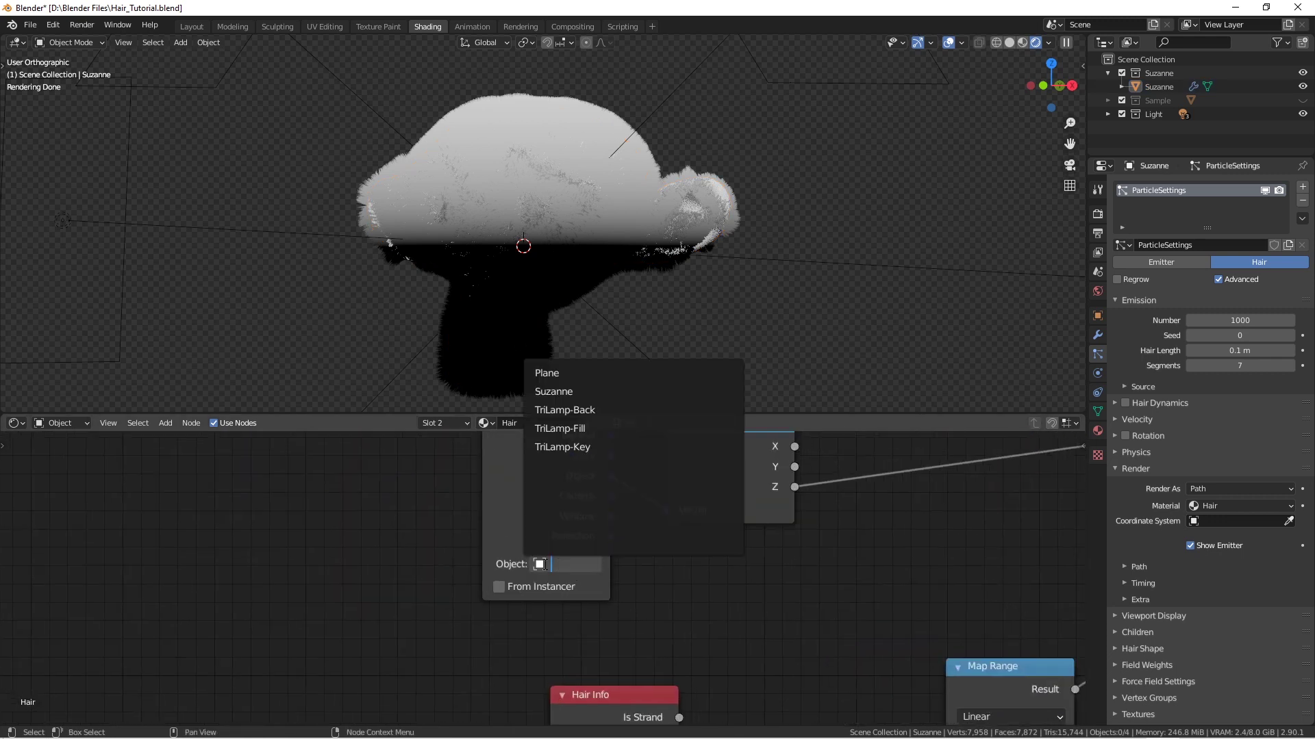
- Add an empty at the world origin and name it Height_Controller
middle_drag(601, 142, 573, 179)
key(shift+a)
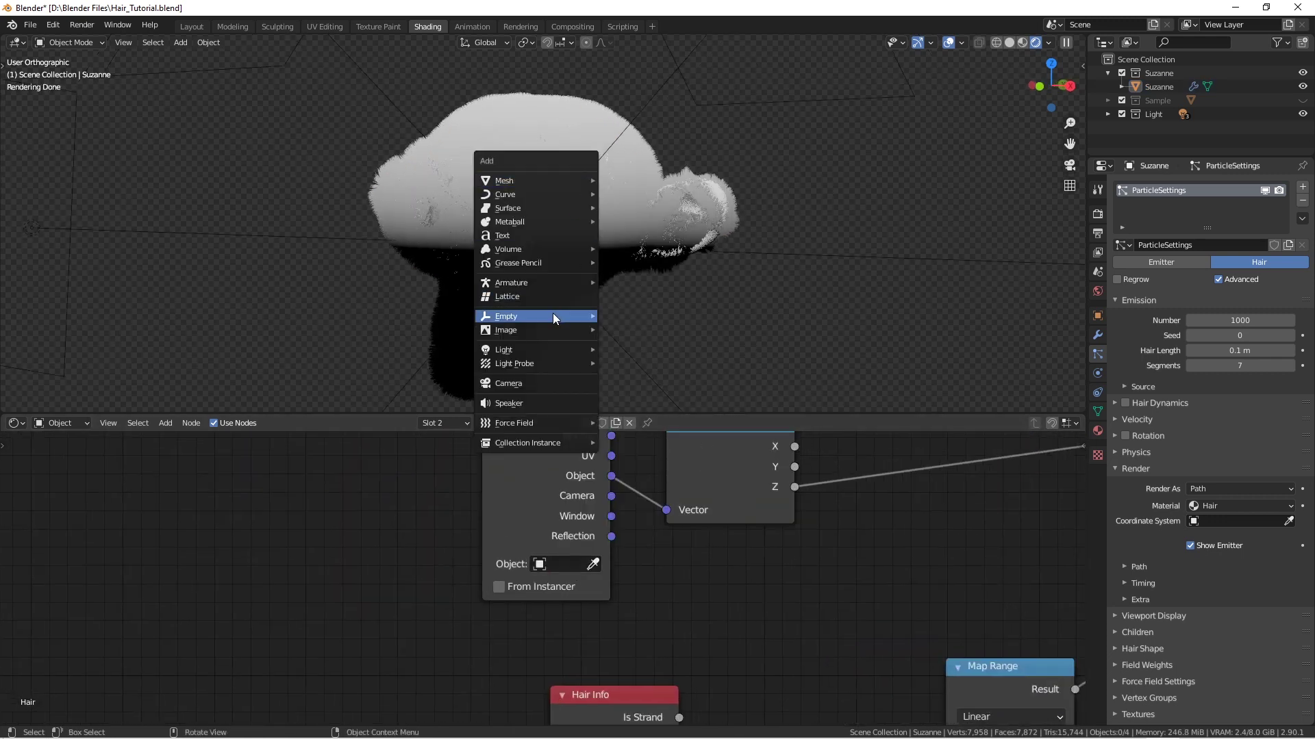
mouse_move(553, 317)
click(630, 315)
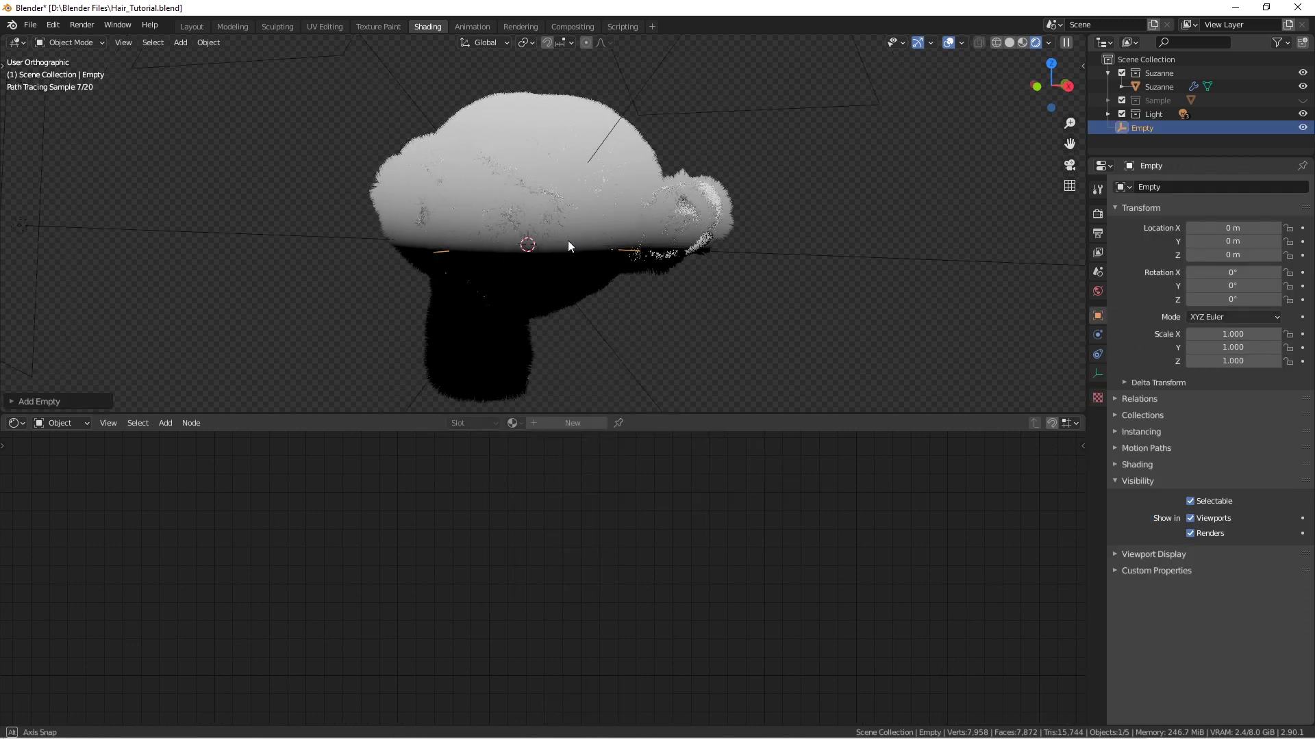
key(F2)
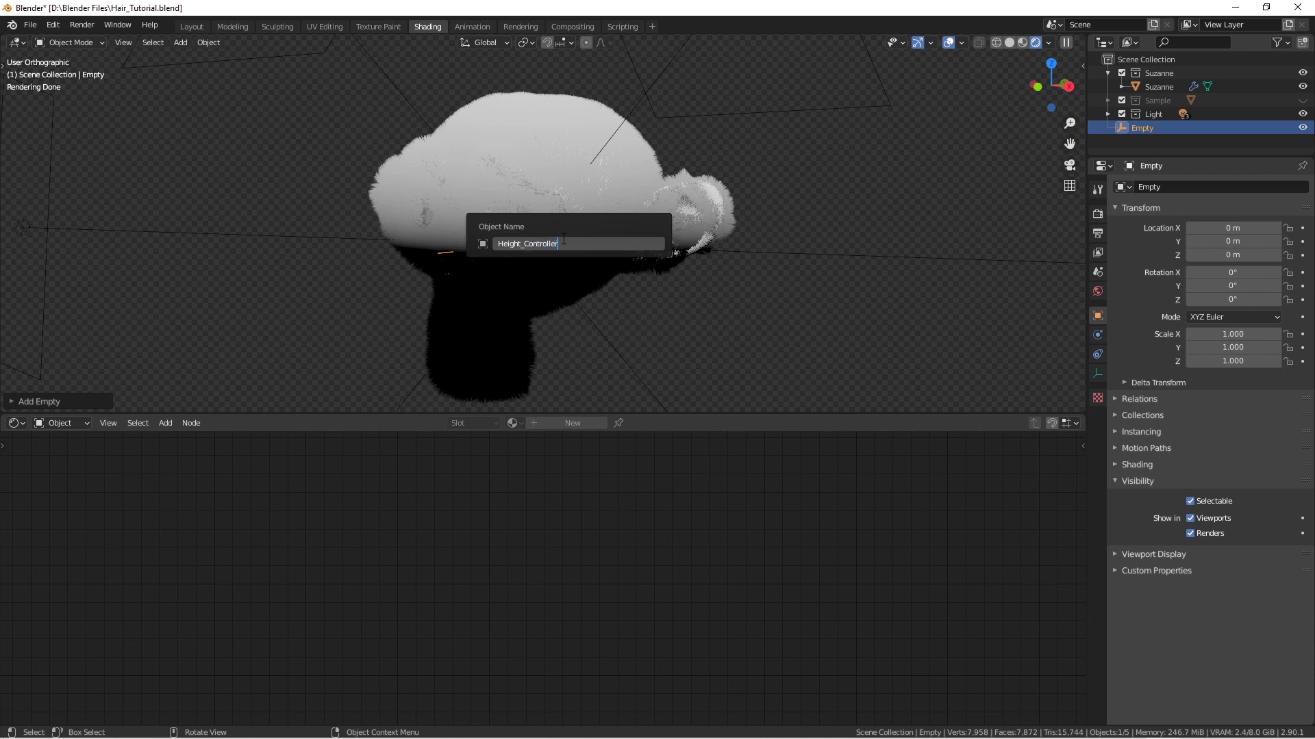
key(Return)
- Select the furry head and set Height_Controller as the Texture Coordinate node's reference object
click(582, 230)
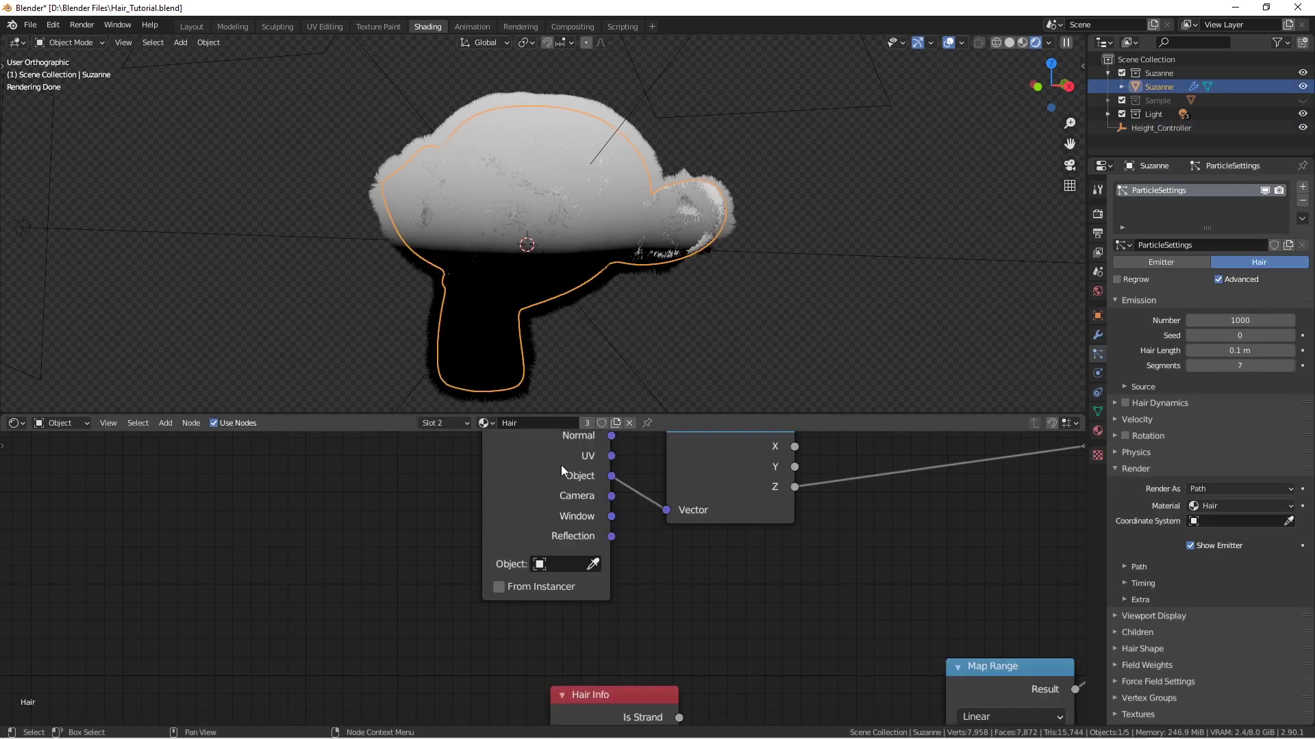
click(552, 565)
click(561, 373)
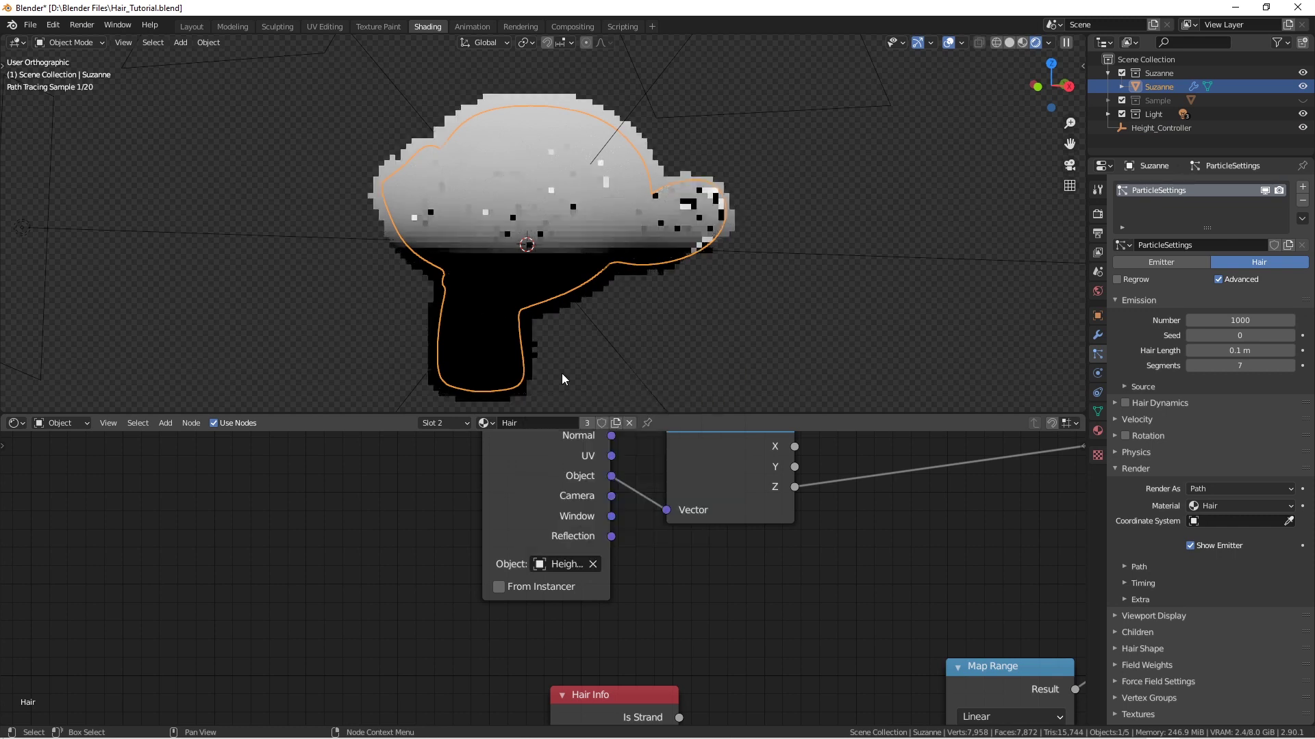
- Try moving Height_Controller along Z and freely to see how it shifts the height gradient, and cancel the move
middle_drag(640, 217, 591, 254)
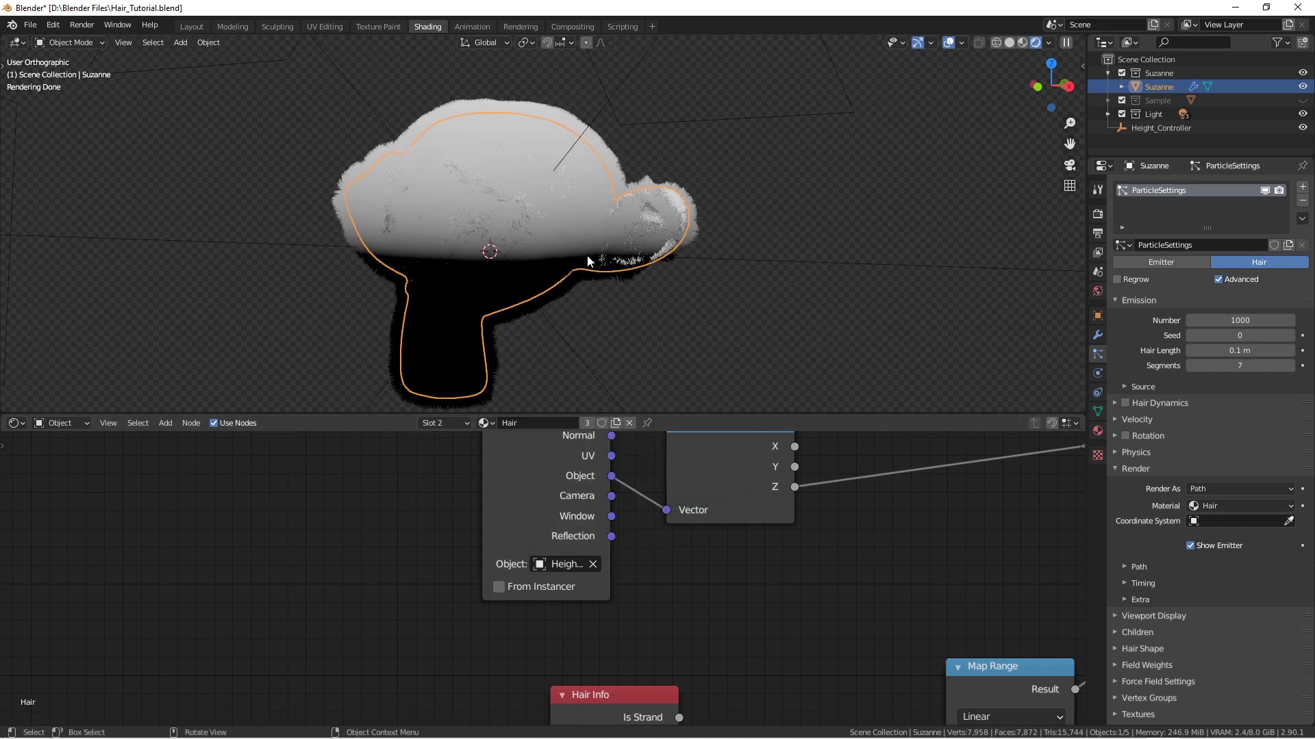
click(587, 259)
key(g)
key(z)
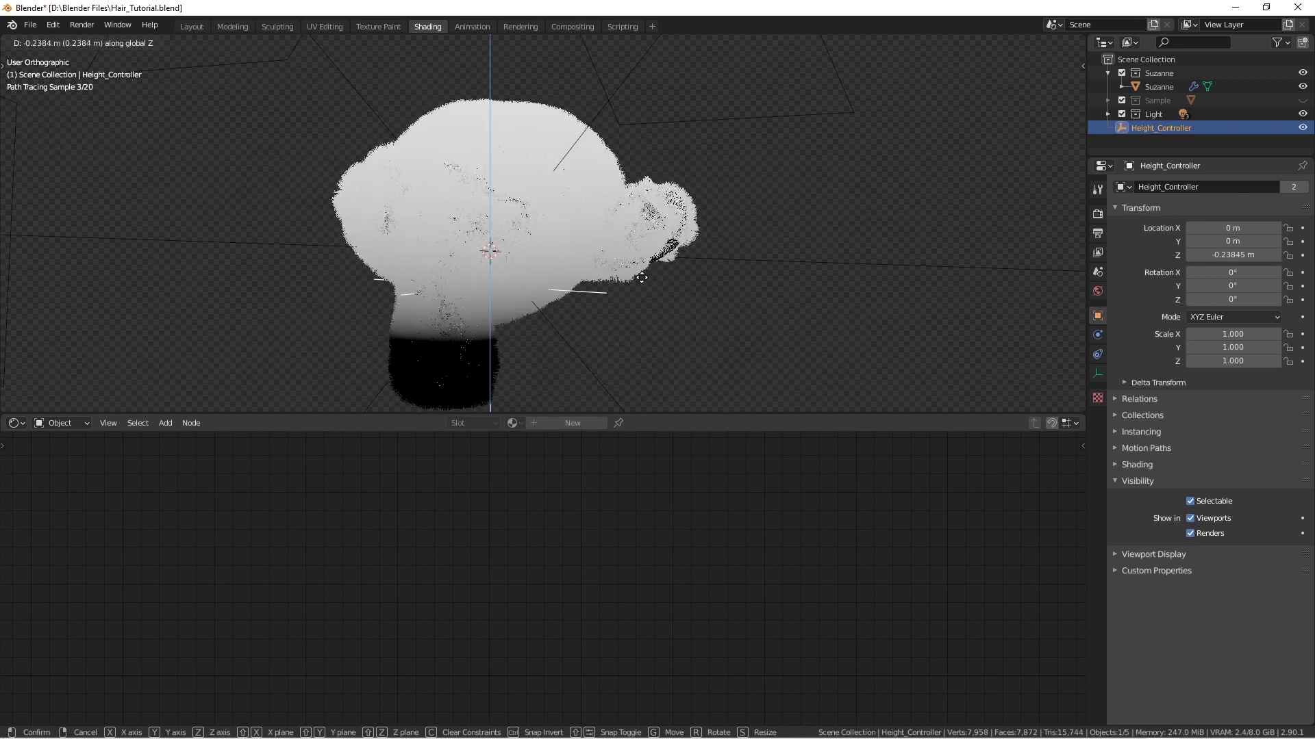
key(z)
key(z)
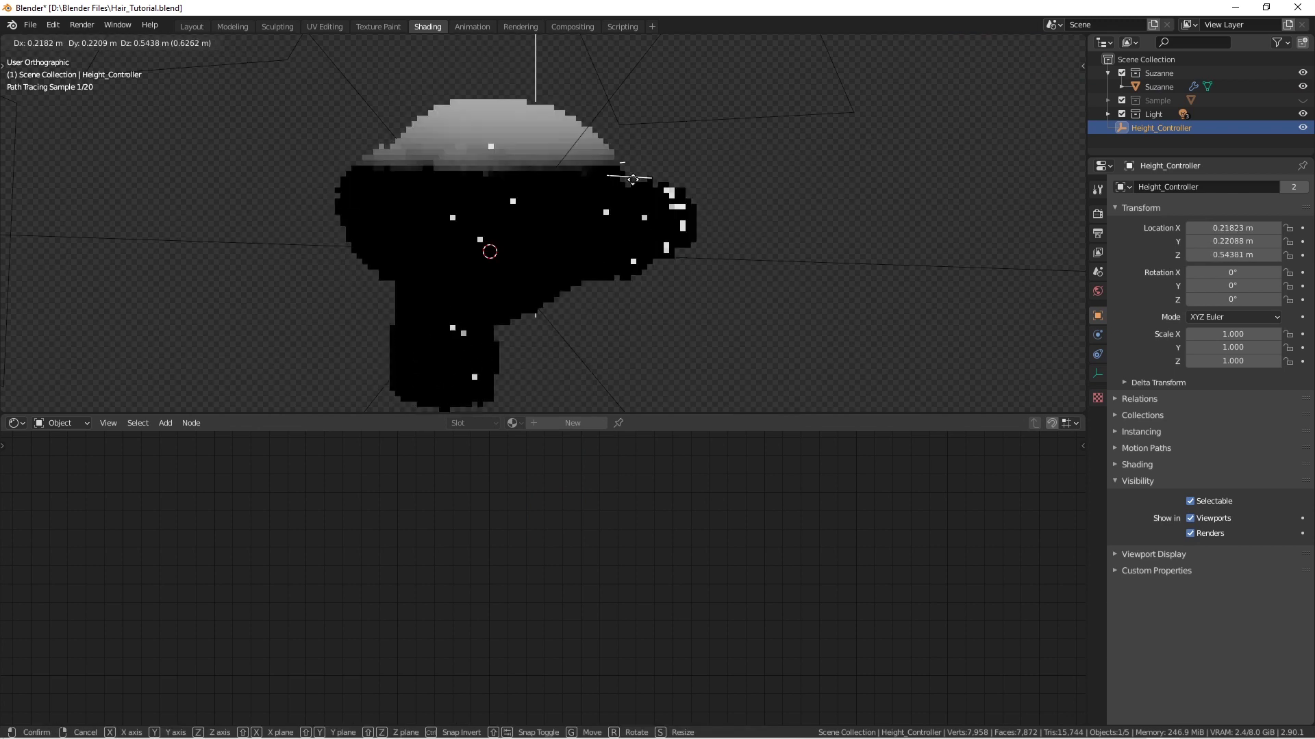
key(Escape)
- Try rotating and scaling Height_Controller to see how the gradient responds, and cancel both transforms
key(r)
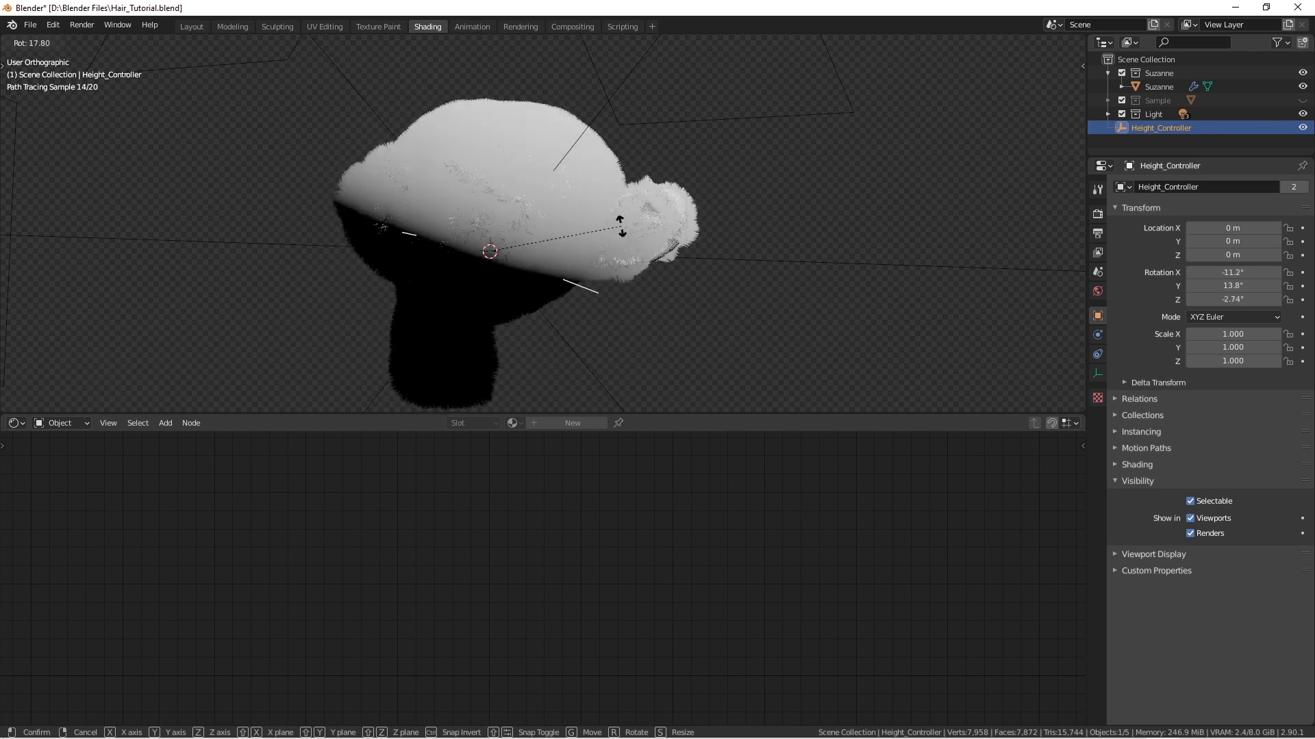
key(x)
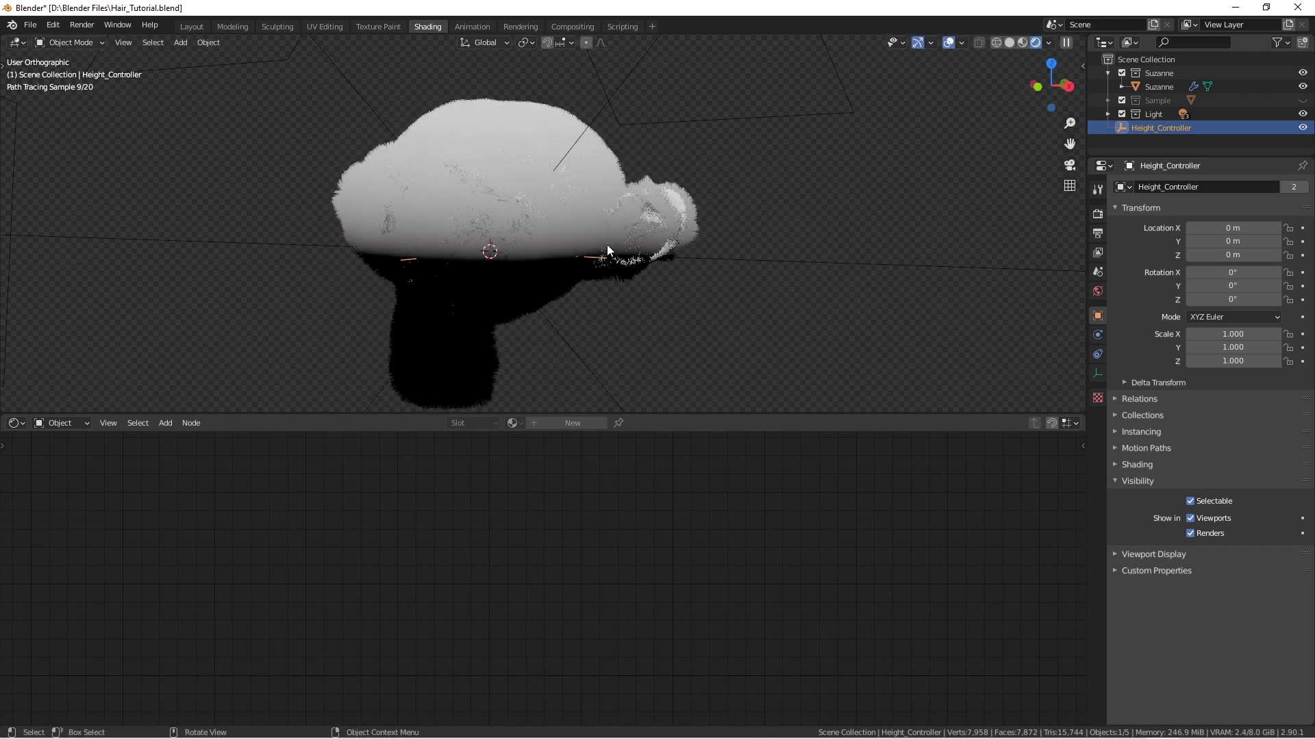
key(Escape)
key(s)
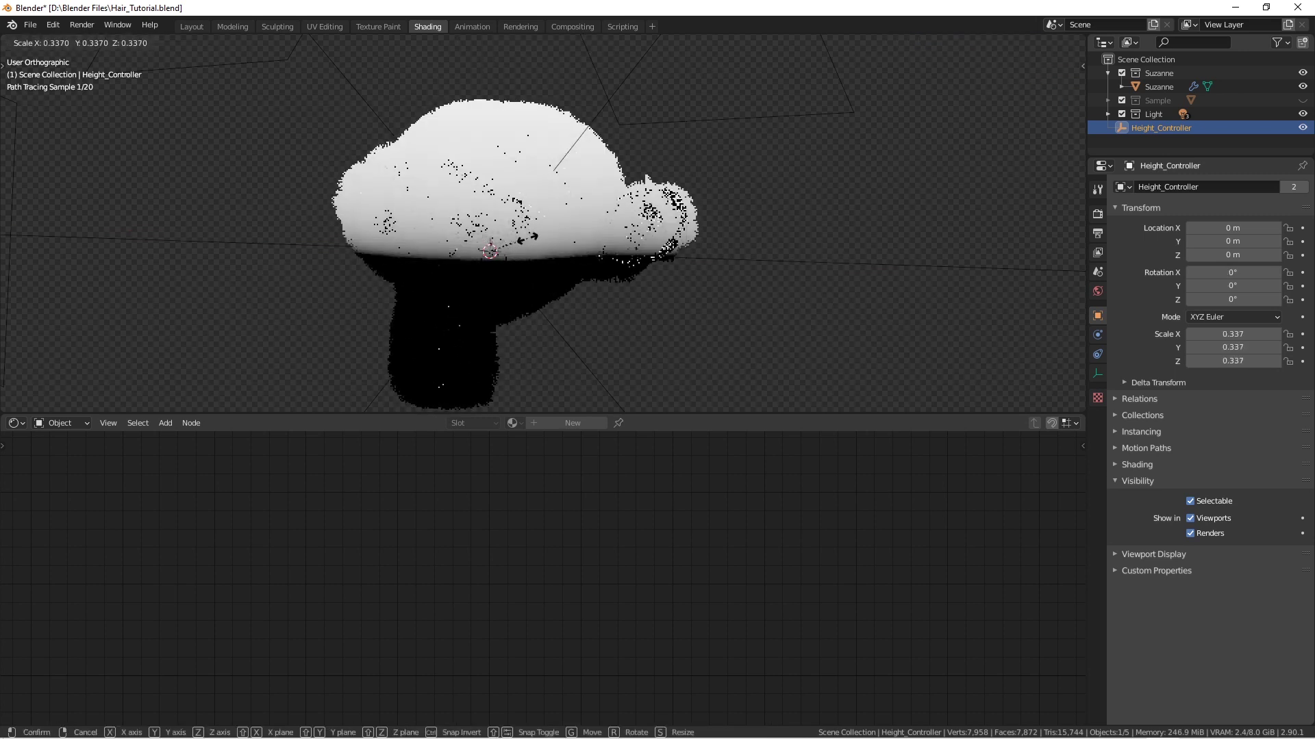
click(605, 236)
- Reselect the furry head to bring back the Hair material's node tree and show all of its nodes
click(605, 238)
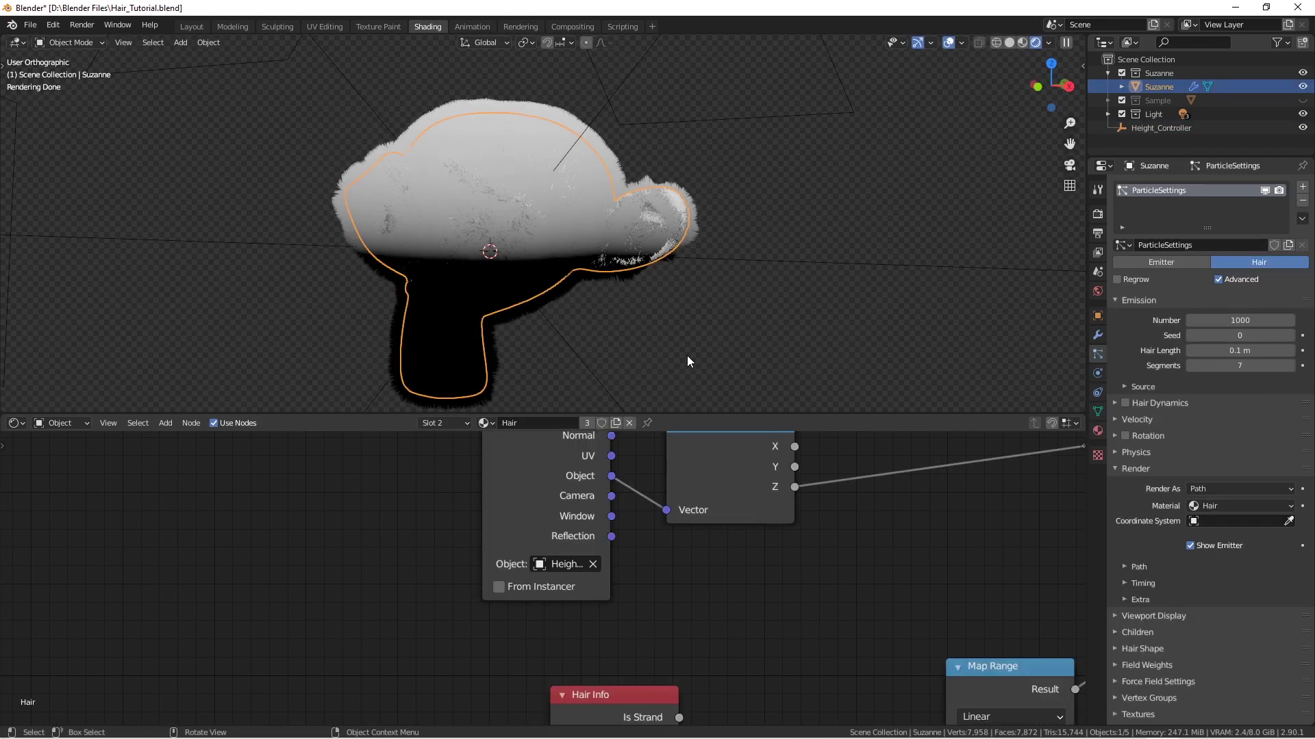
scroll(598, 503, down, 2)
scroll(755, 541, down, 2)
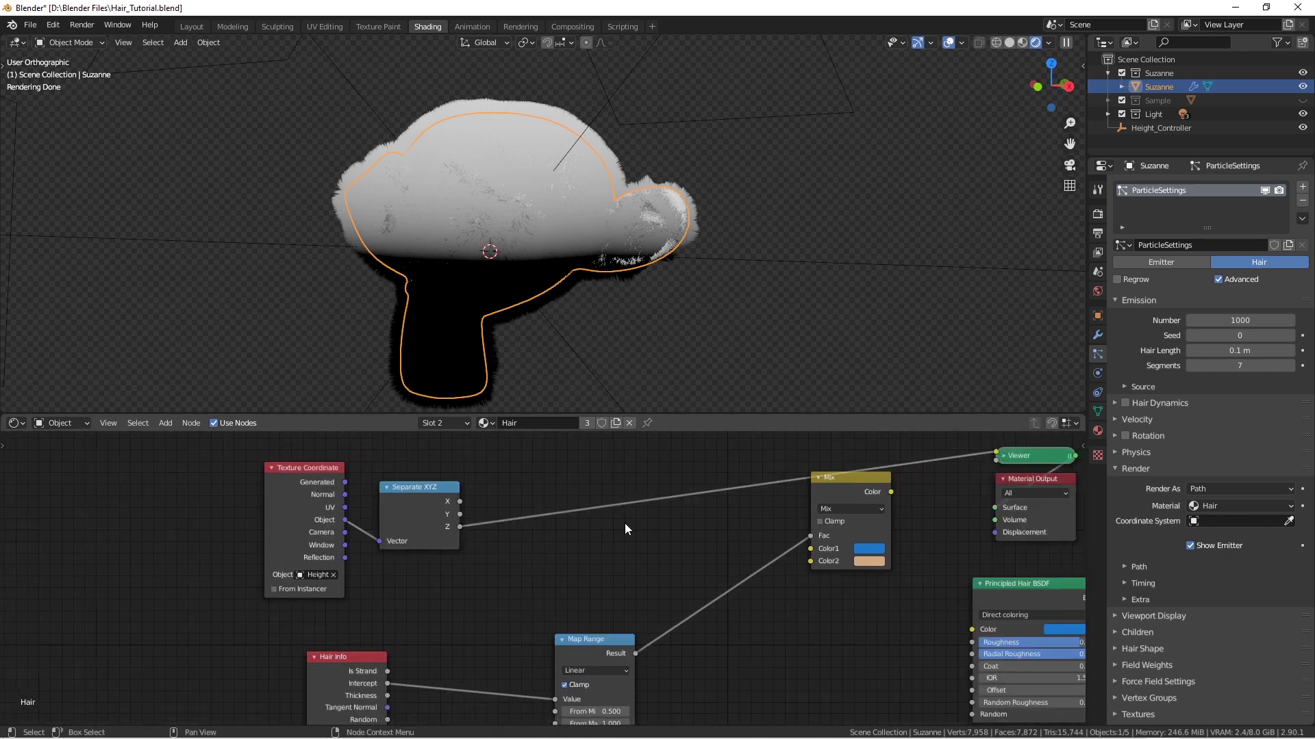
- Insert a Math node on the link between Separate XYZ's Z output and the Viewer, and set its operation to Multiply
middle_drag(624, 524, 589, 531)
key(shift+a)
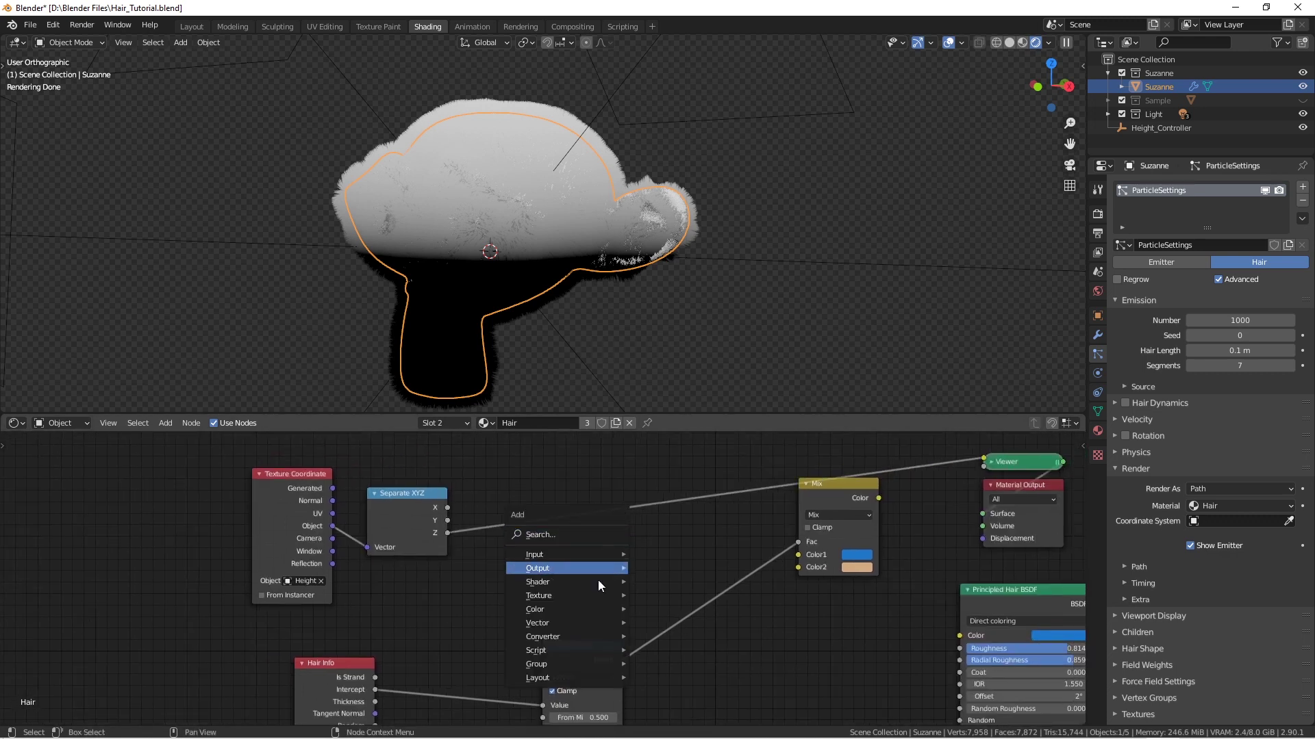
mouse_move(587, 649)
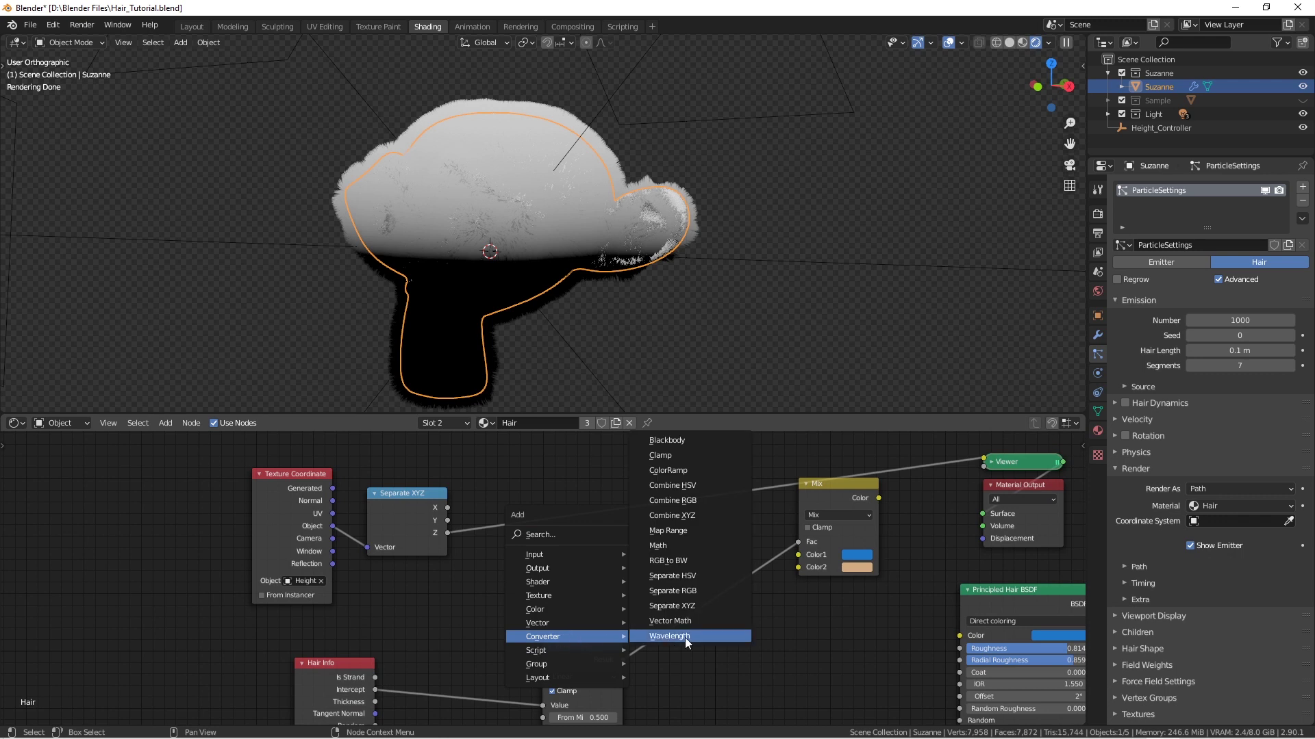
click(675, 545)
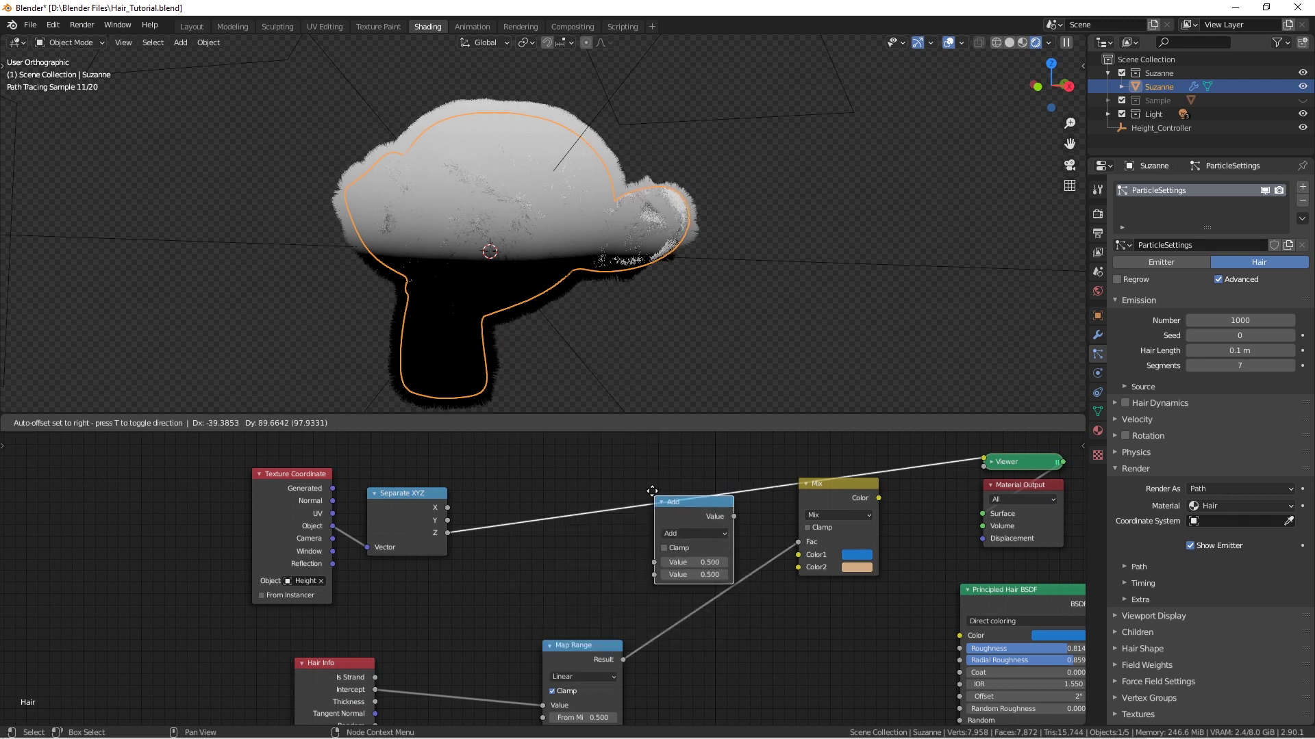
click(615, 466)
scroll(615, 515, up, 2)
scroll(615, 515, up, 1)
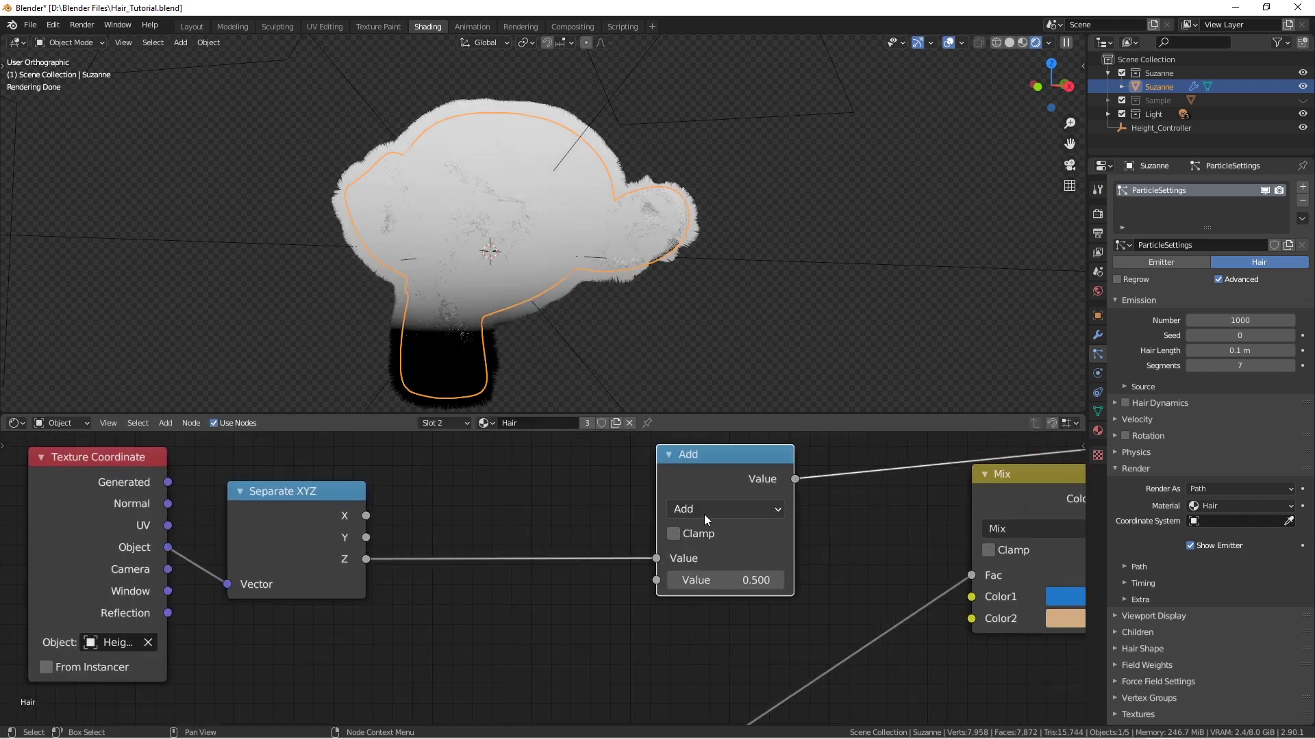
click(704, 509)
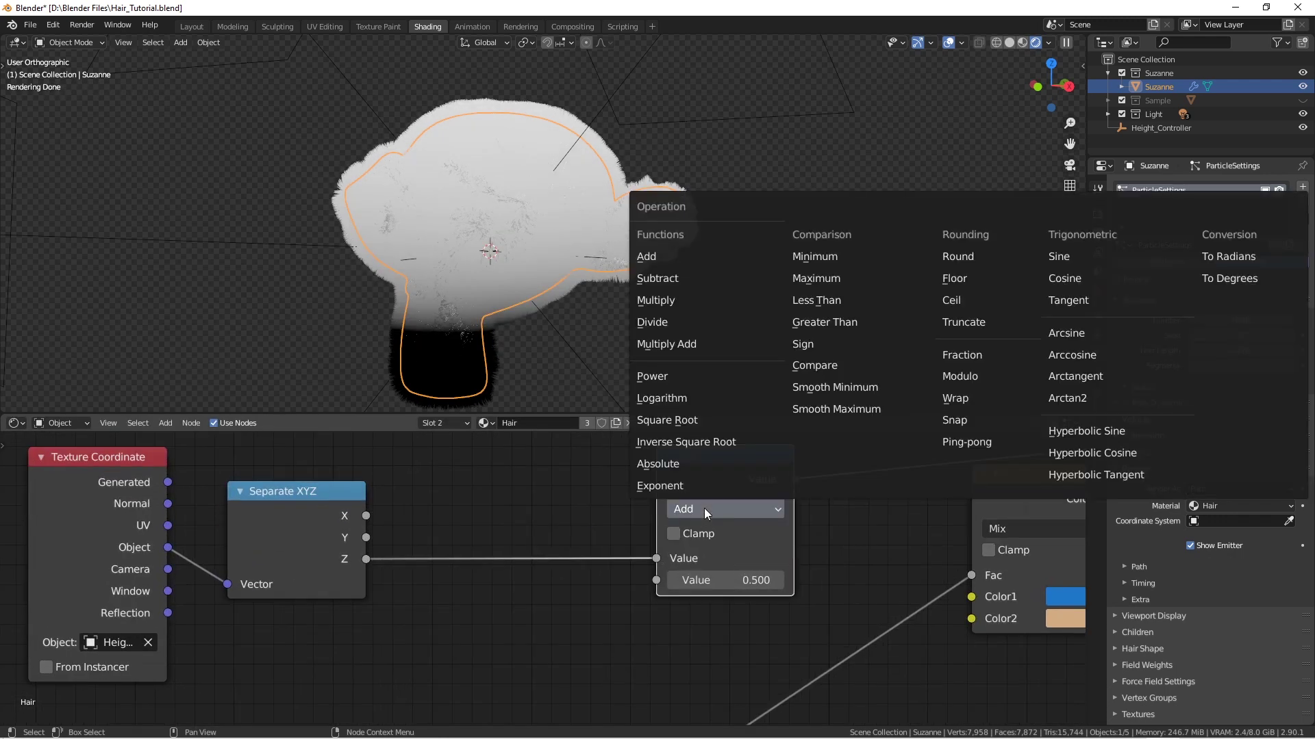
click(671, 299)
- Reposition the Multiply node beside the Mix node and place the Map Range and Hair Info nodes closer together
middle_drag(713, 527, 696, 488)
key(g)
click(813, 575)
middle_drag(764, 628, 761, 523)
click(651, 628)
middle_drag(615, 619, 654, 503)
click(636, 512)
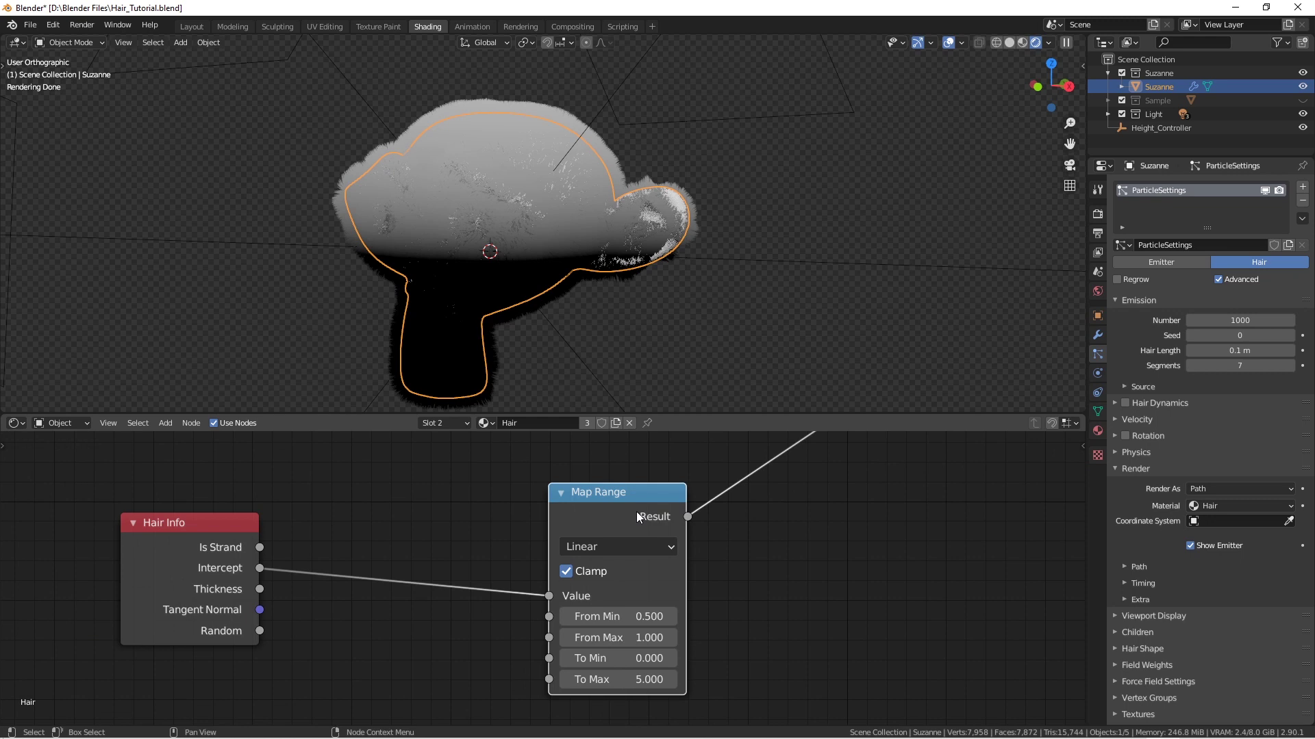
drag(637, 514, 489, 513)
drag(213, 531, 267, 531)
middle_drag(219, 495, 265, 512)
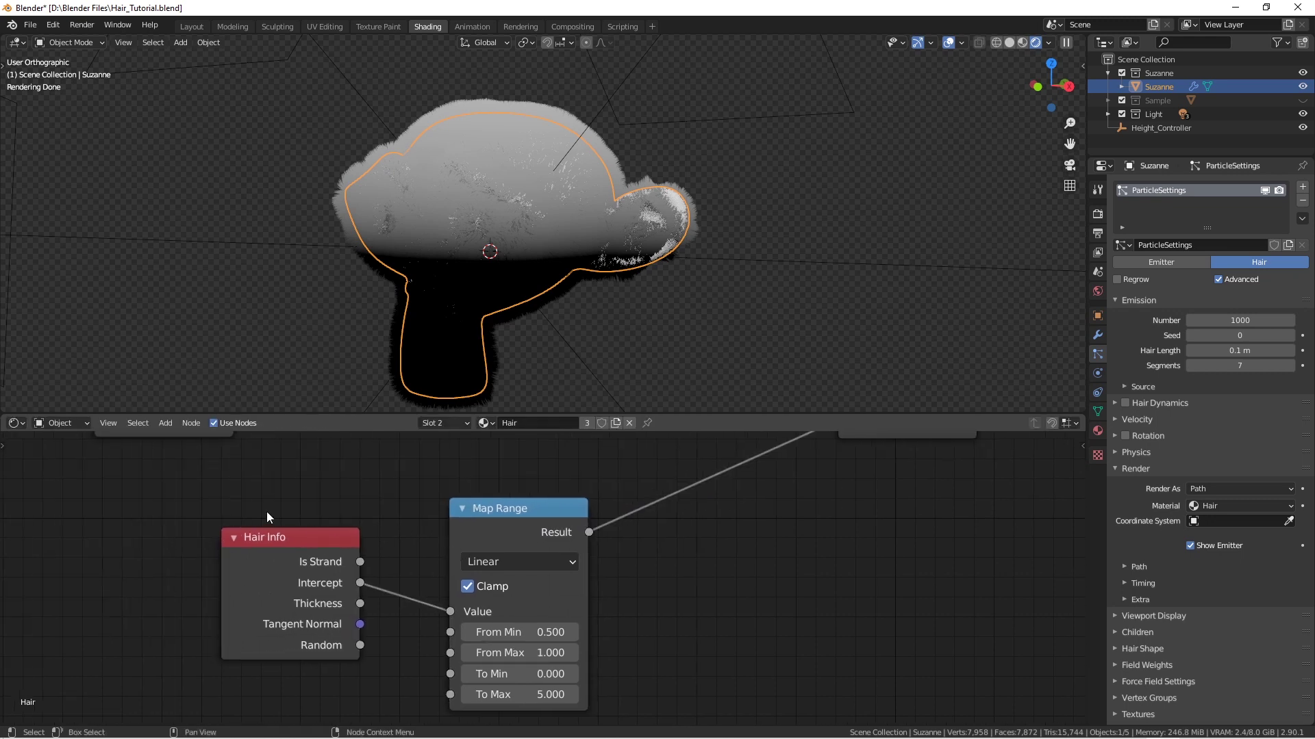
- Connect the Map Range's Result to the Multiply node's second Value input and deselect everything in the scene
middle_drag(395, 581, 429, 559)
middle_drag(564, 572, 437, 695)
drag(738, 519, 740, 521)
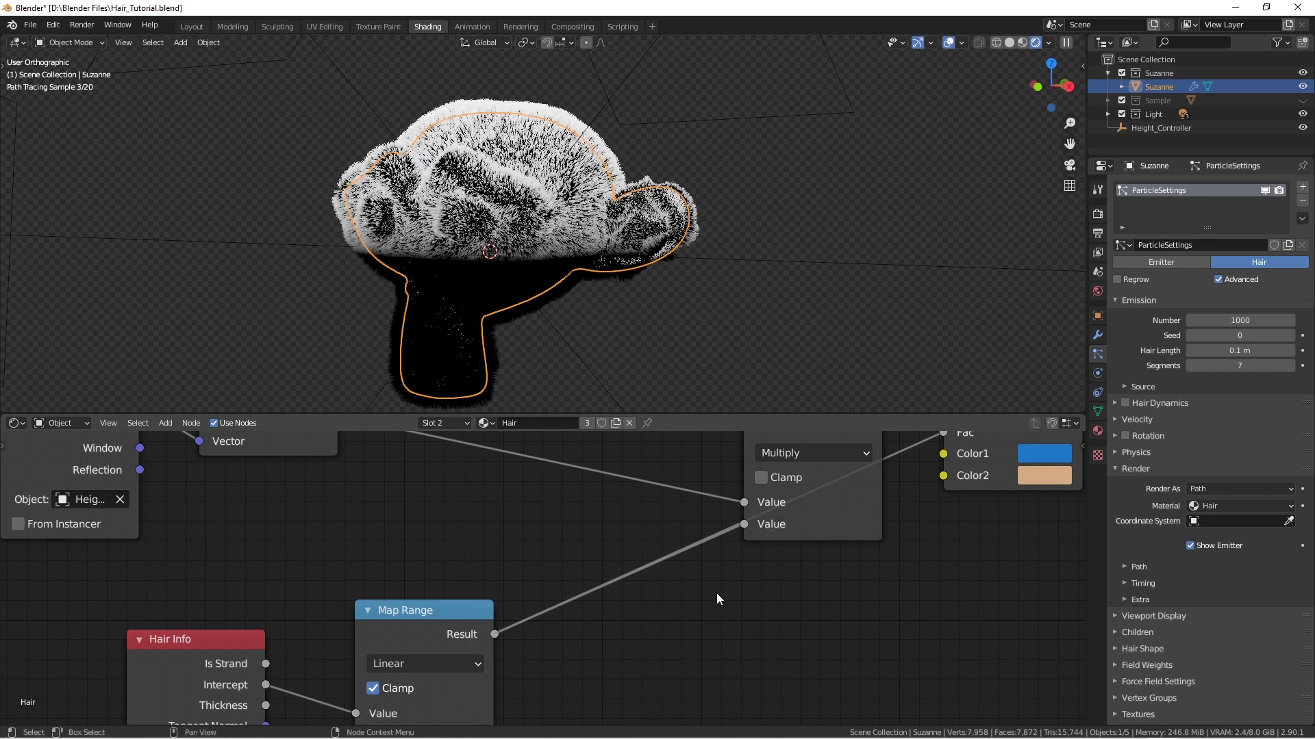
key(alt+a)
mouse_move(576, 203)
middle_down()
mouse_move(703, 207)
mouse_move(608, 218)
mouse_move(688, 279)
mouse_move(666, 278)
middle_up()
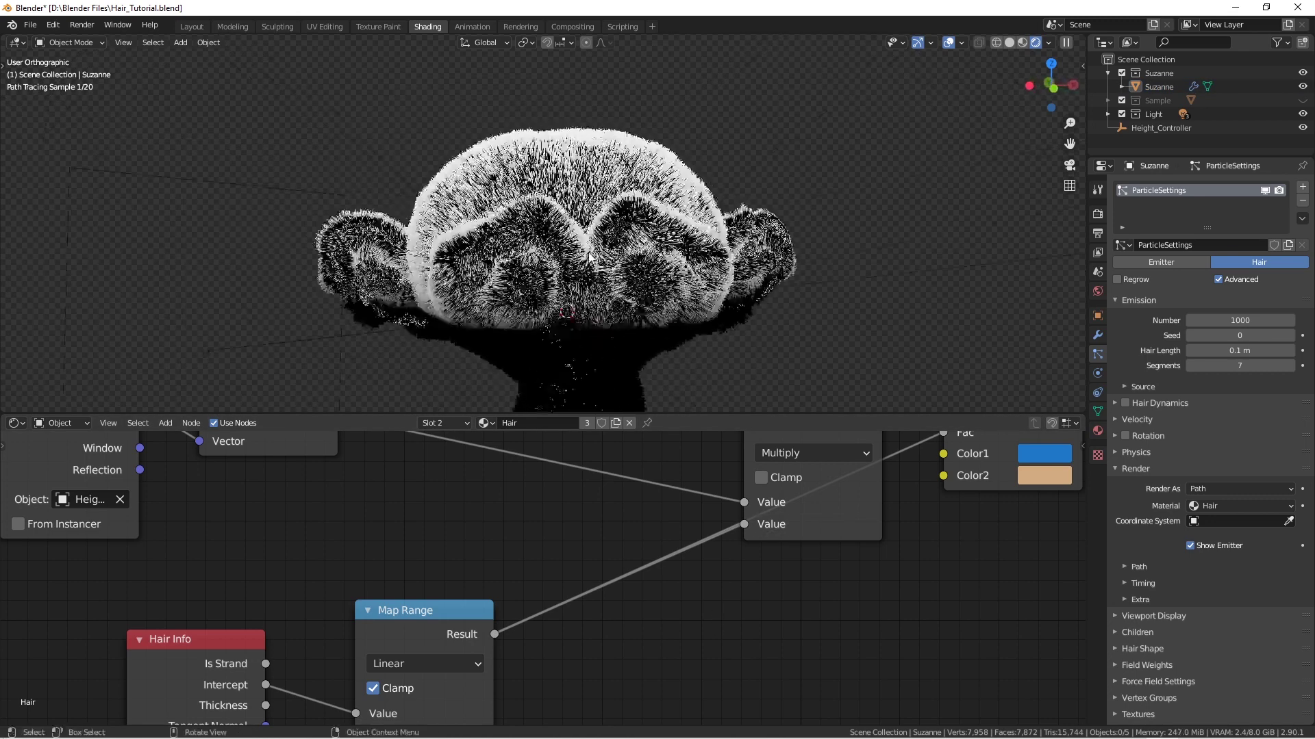
- Preview the Separate XYZ height gradient and the Multiply output in turn to compare them on the furry head
scroll(419, 515, down, 3)
middle_drag(419, 516, 455, 596)
ctrl+shift+click(404, 519)
ctrl+shift+click(347, 503)
ctrl+shift+click(346, 505)
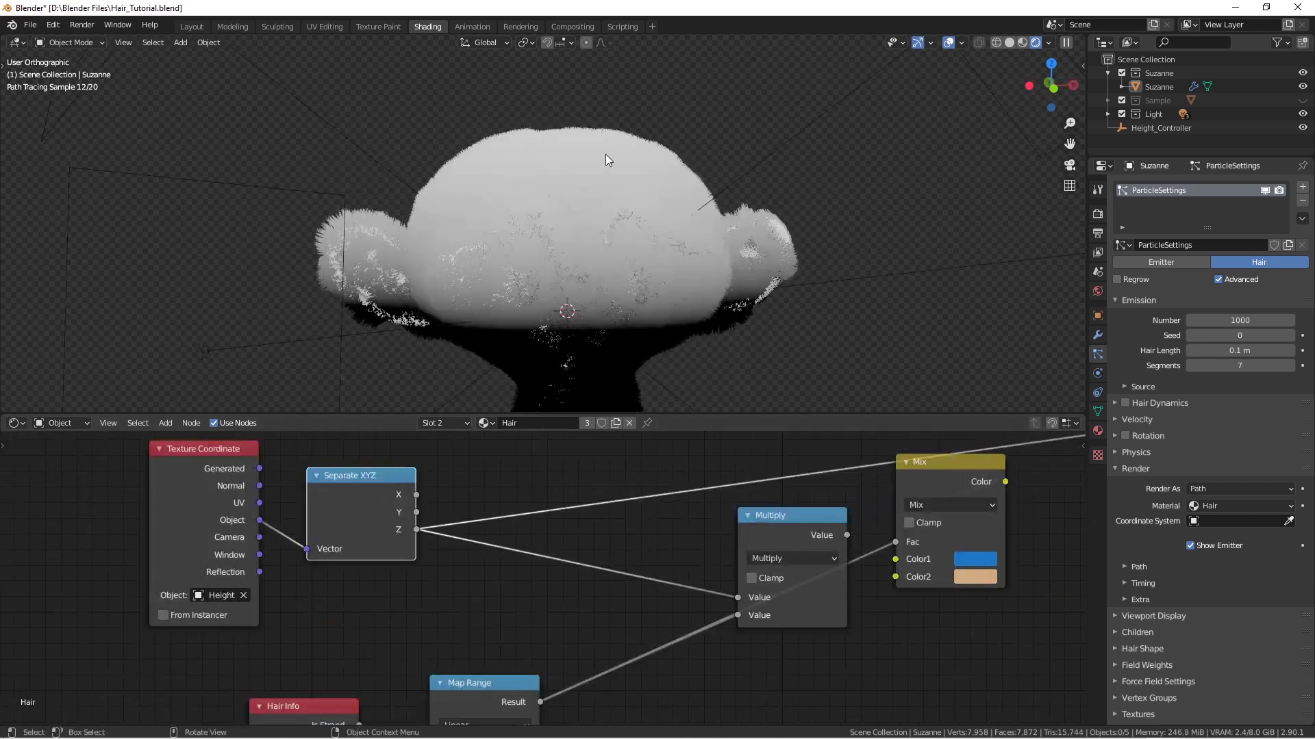
middle_drag(605, 154, 610, 182)
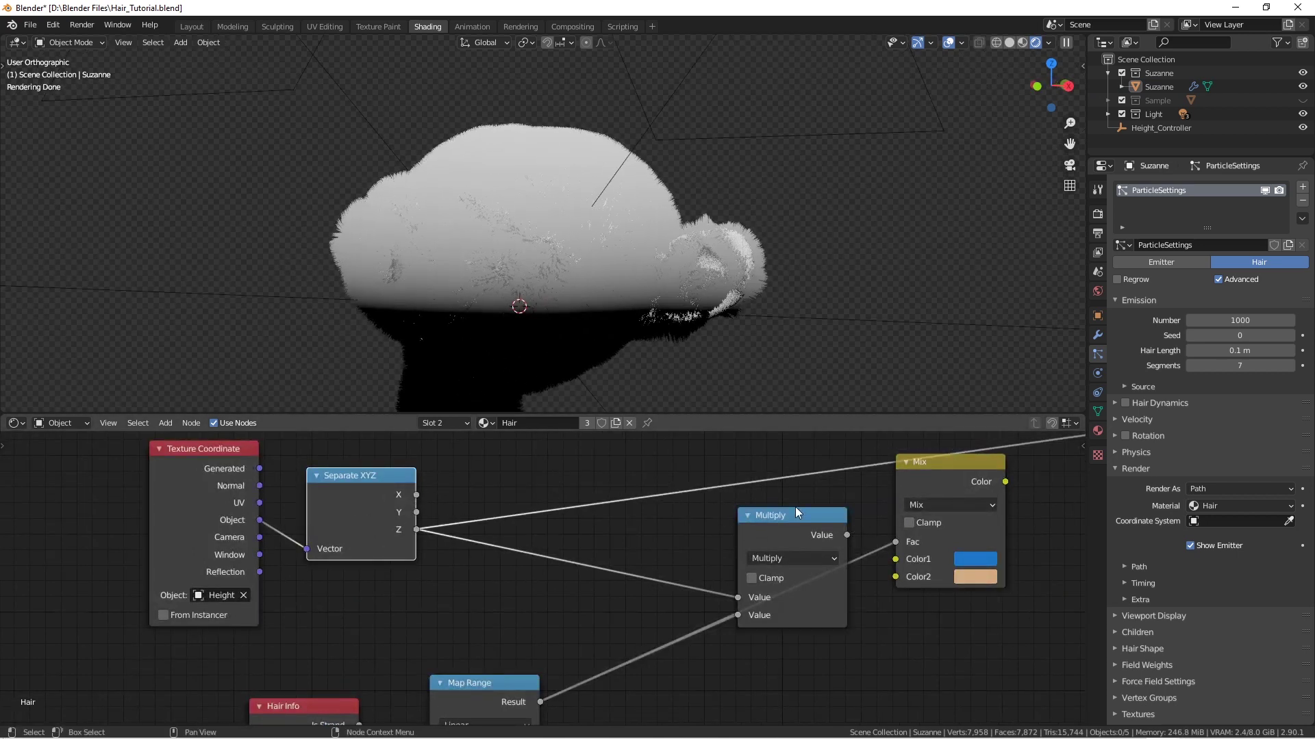
ctrl+shift+click(782, 519)
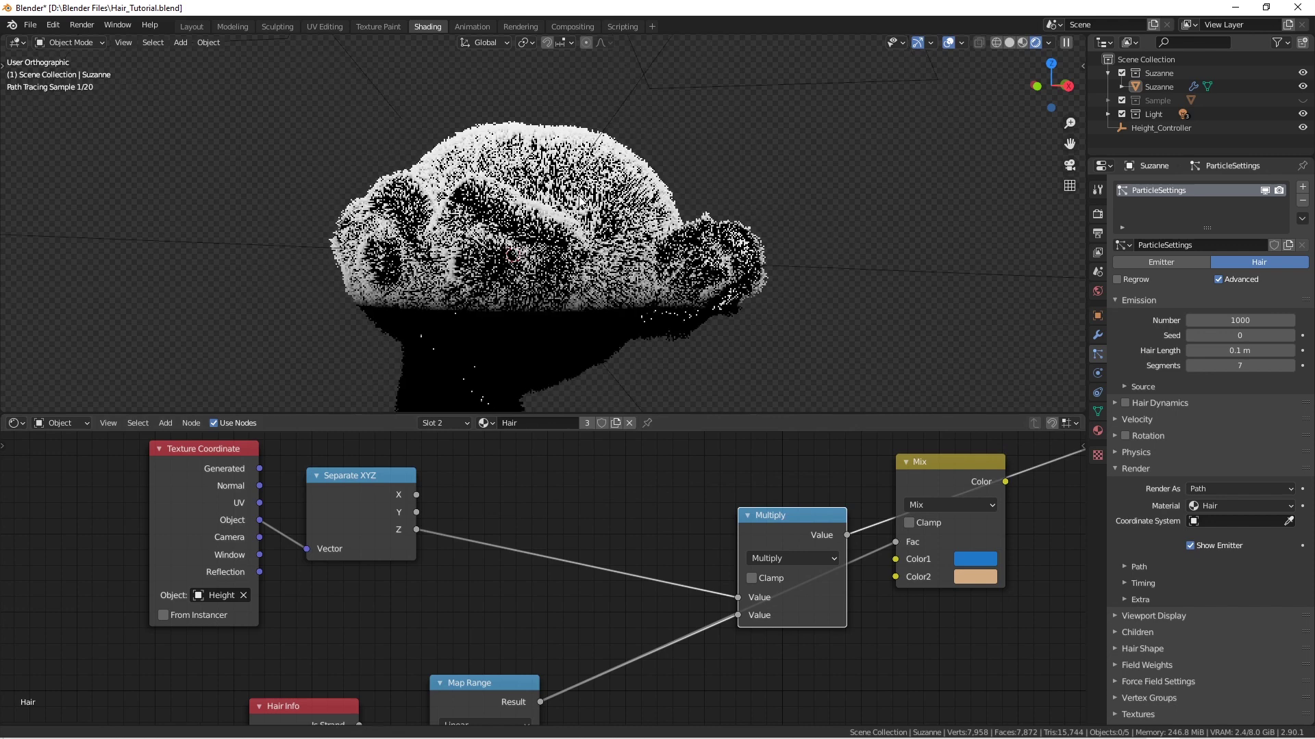
middle_drag(589, 287, 584, 207)
- Connect the Multiply node's Value to the Mix node's Fac input and preview the Mix colours on the fur
middle_drag(828, 537, 724, 522)
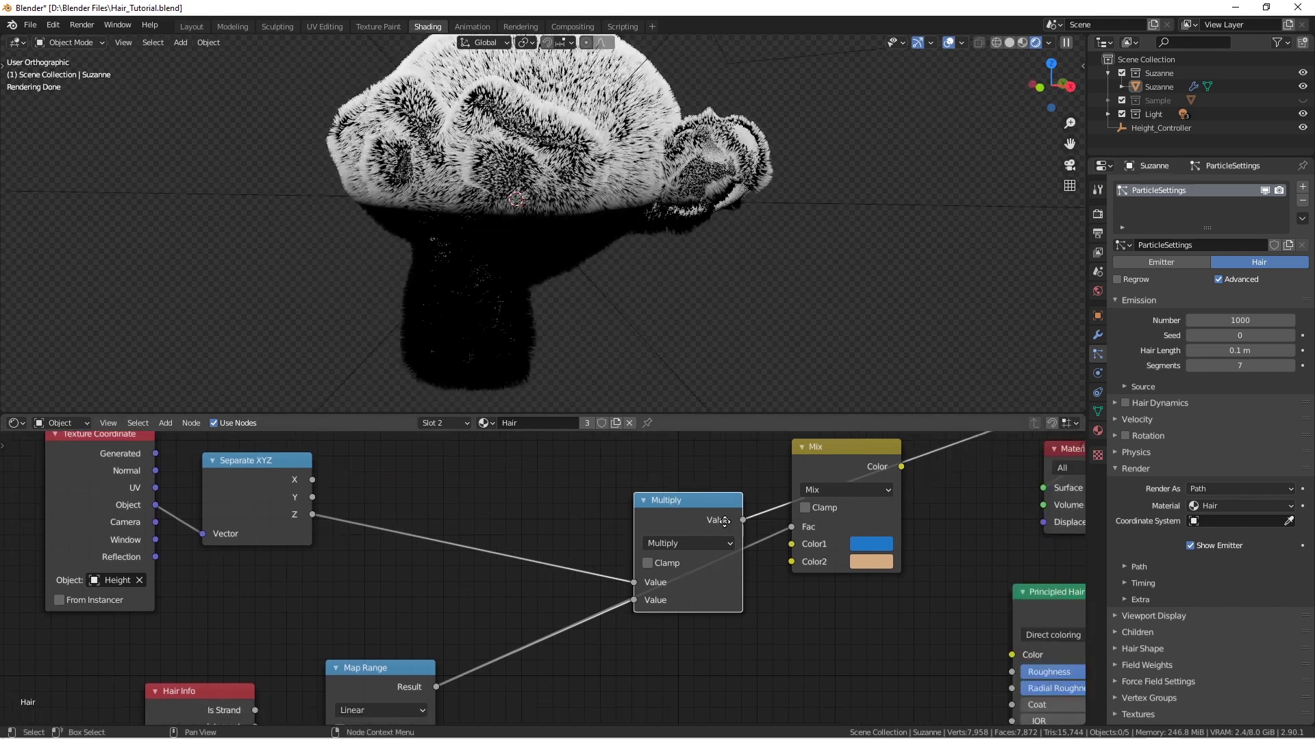
drag(792, 529, 792, 527)
middle_drag(963, 490, 839, 502)
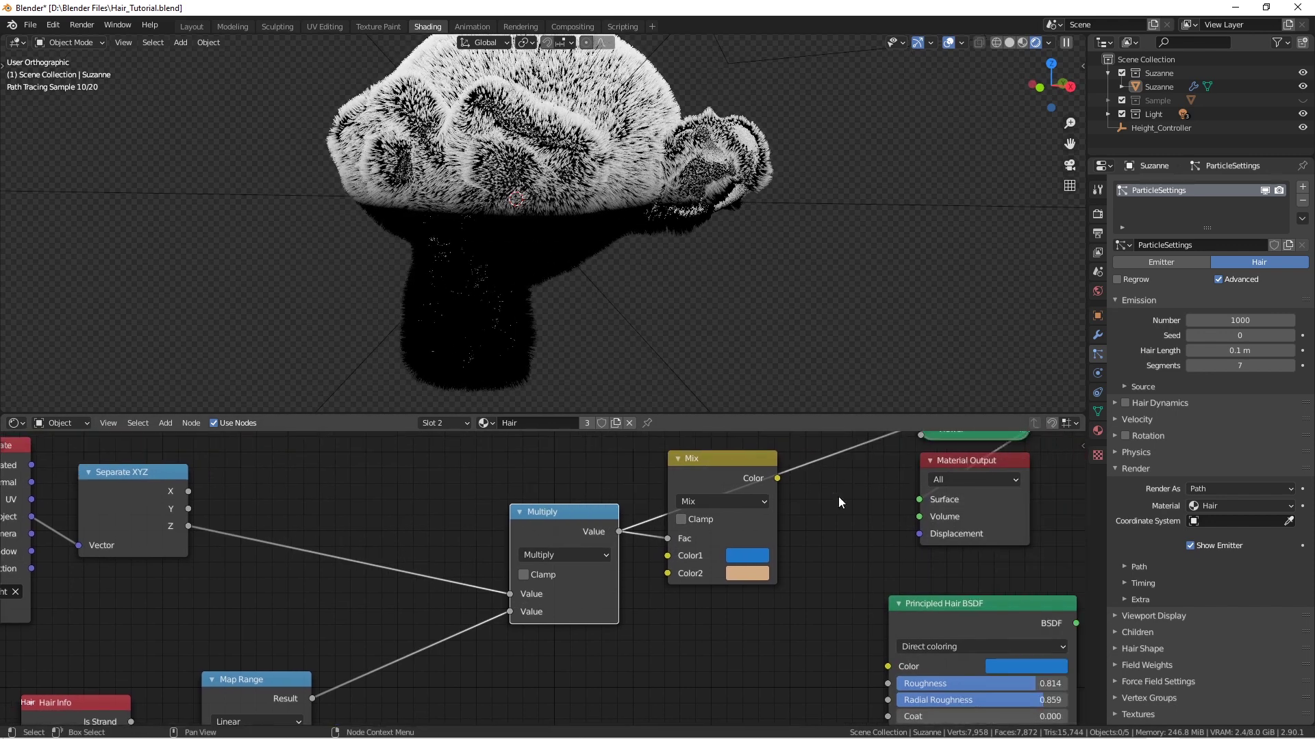
ctrl+shift+click(735, 470)
middle_drag(647, 262, 528, 254)
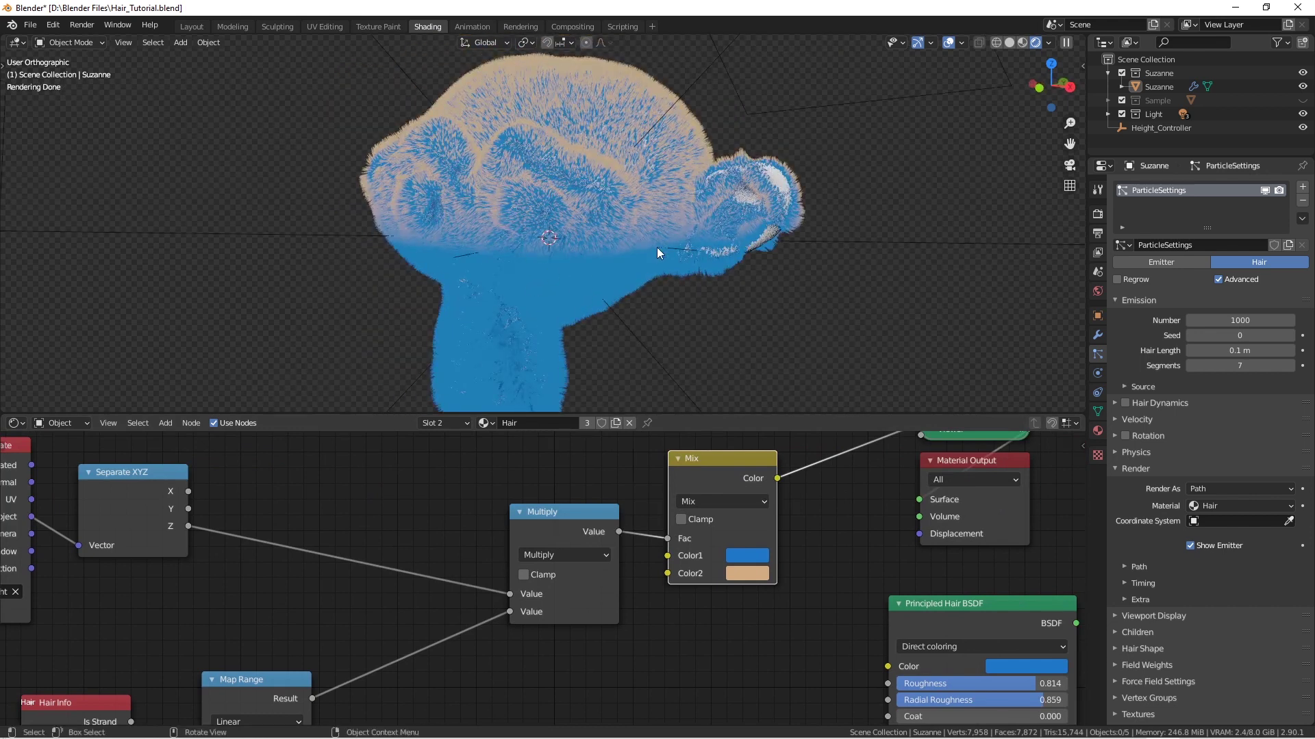
- Insert a new Map Range node between Separate XYZ's Z output and the Multiply node's first Value input
middle_drag(564, 490, 649, 491)
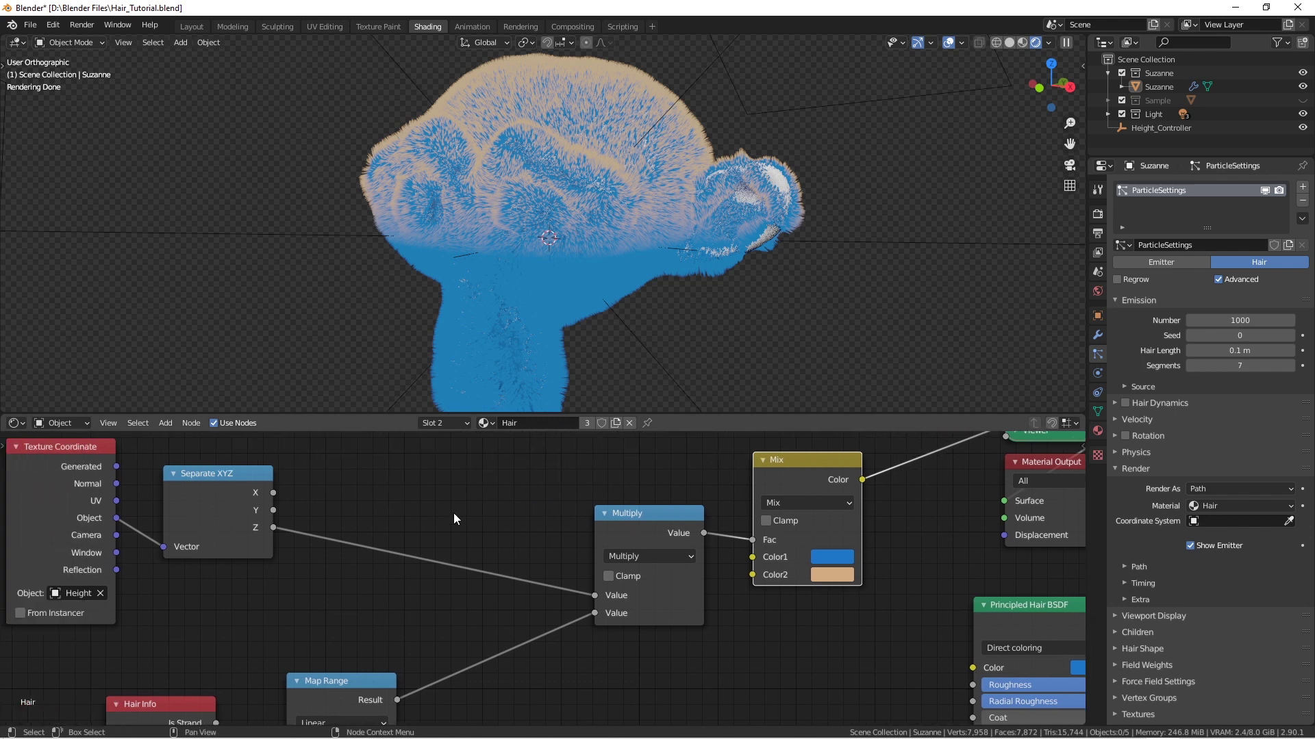
middle_drag(479, 514, 546, 523)
scroll(482, 519, down, 1)
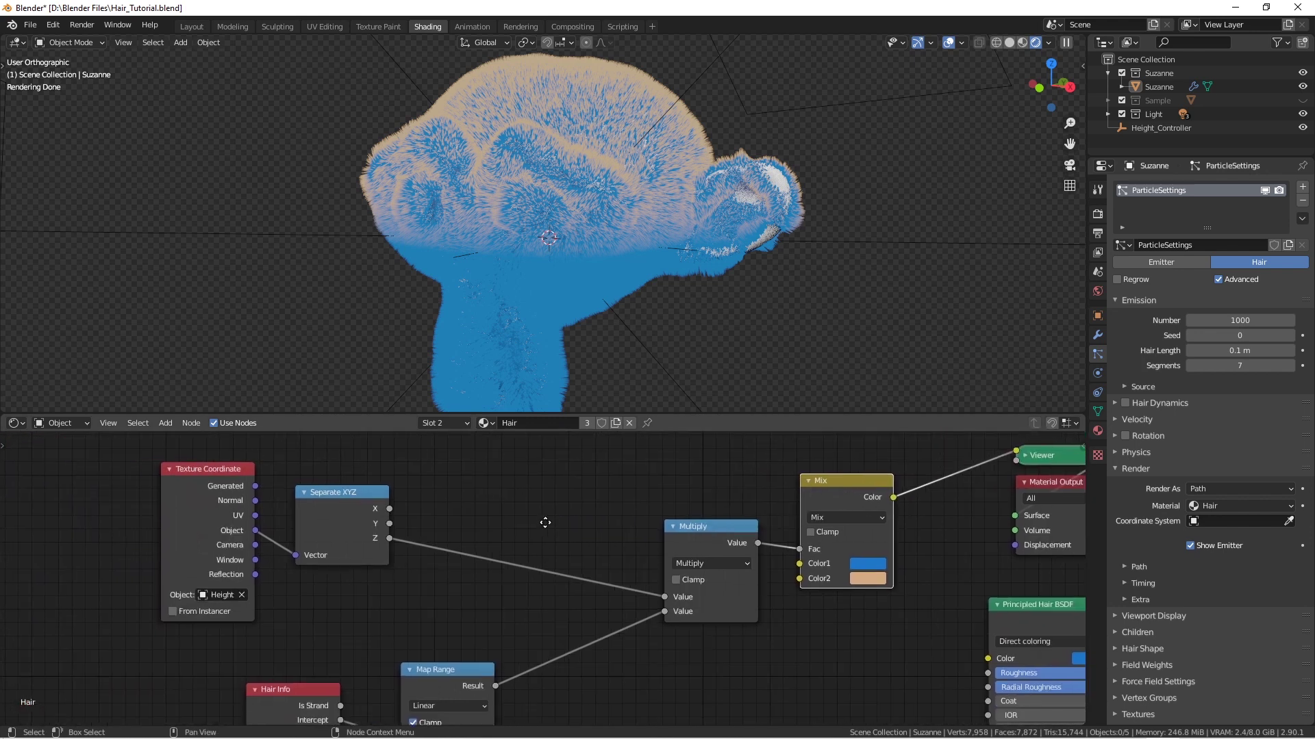
key(shift+a)
mouse_move(545, 523)
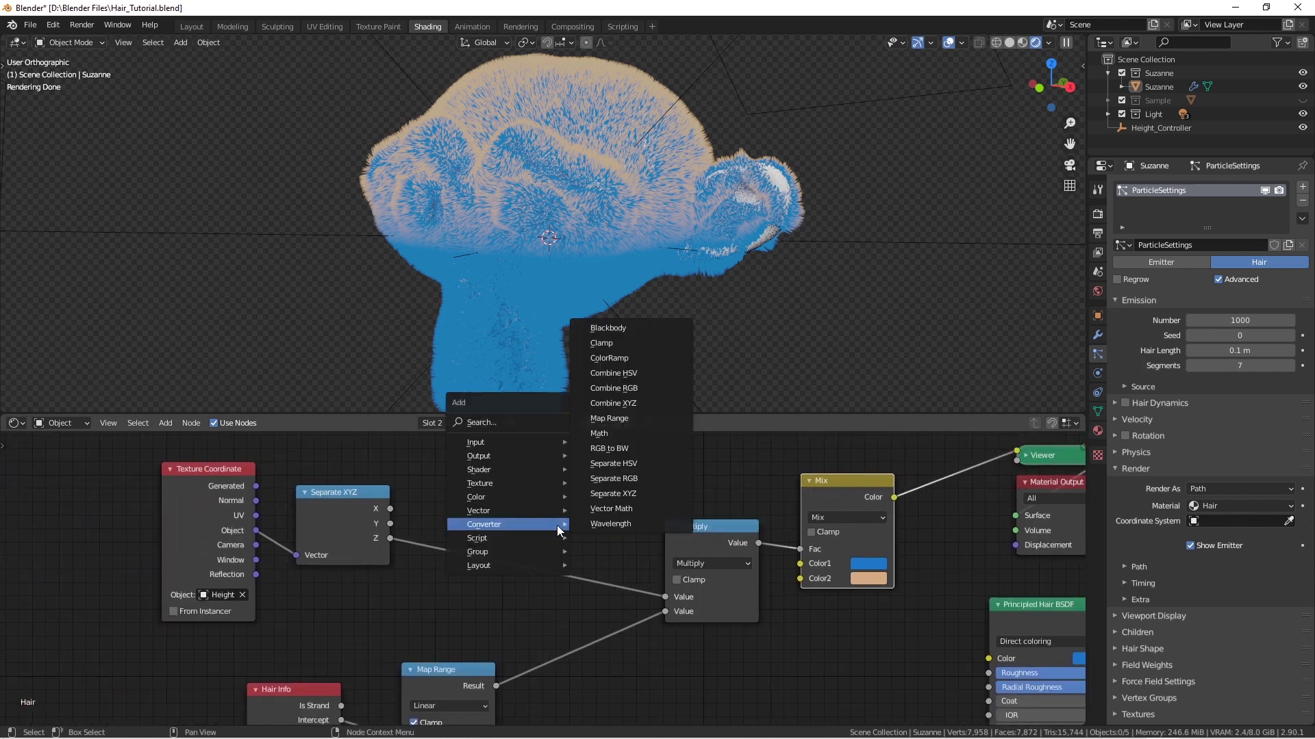
click(607, 419)
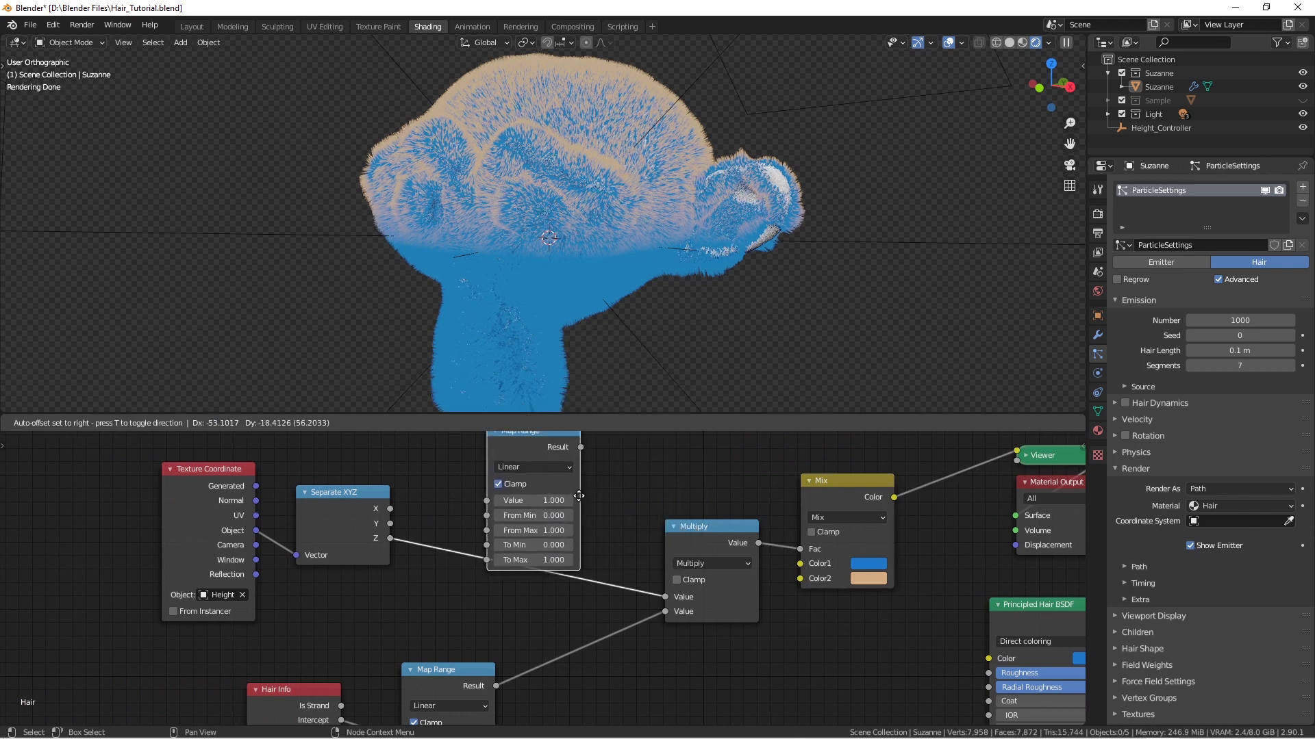
drag(578, 496, 581, 556)
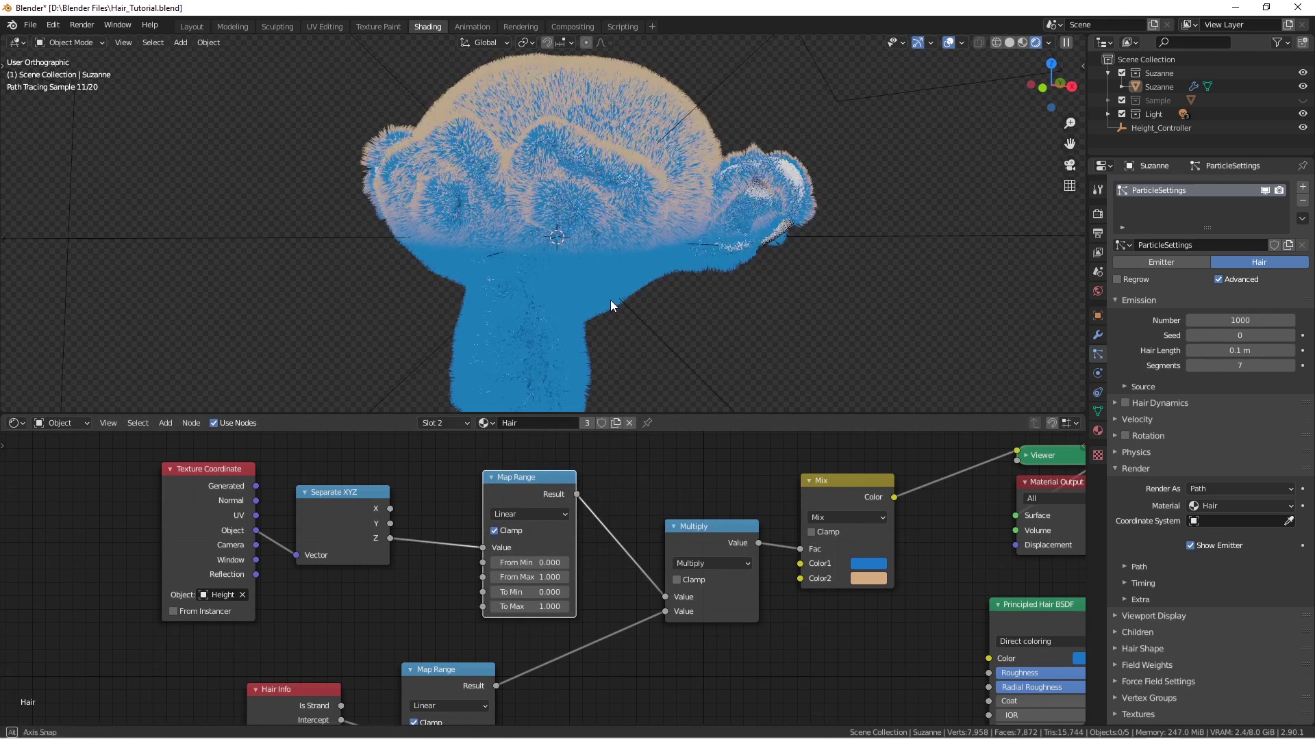
- Preview the new Map Range node's Result and examine where the height gradient starts on the head
middle_drag(611, 301, 589, 300)
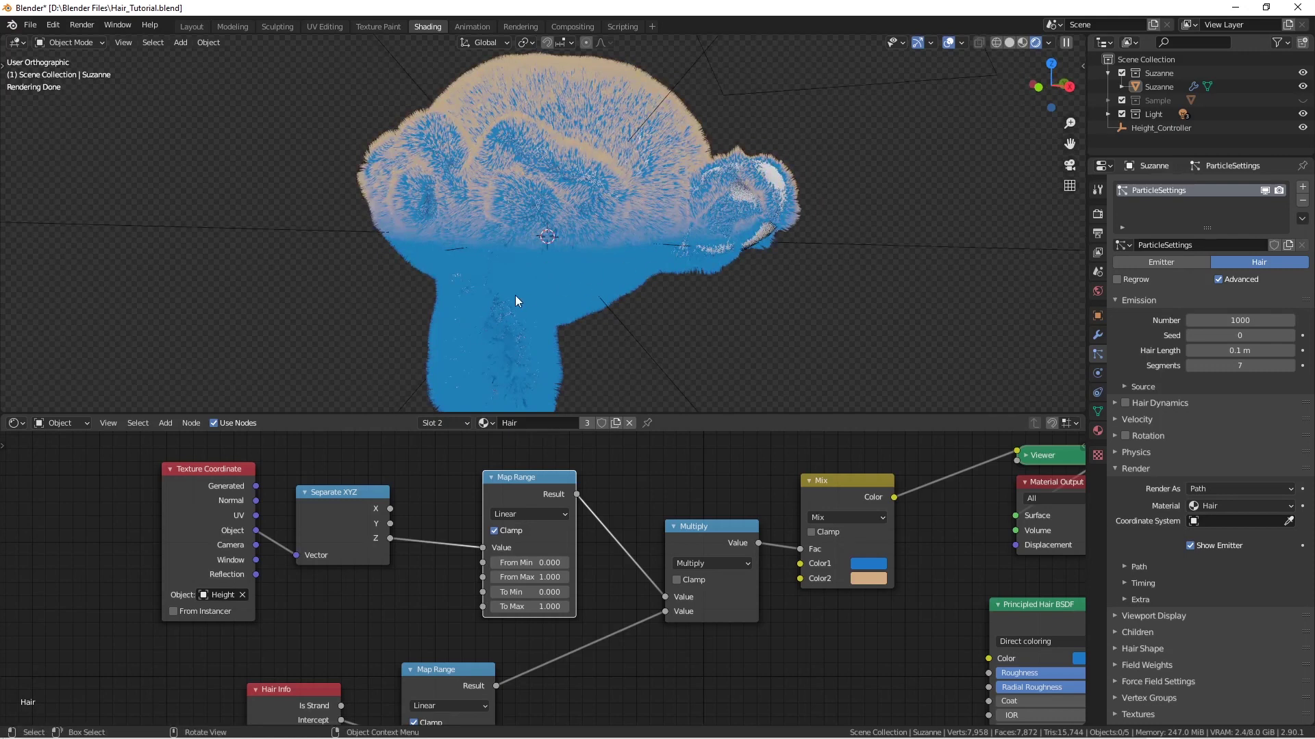
middle_drag(515, 297, 578, 166)
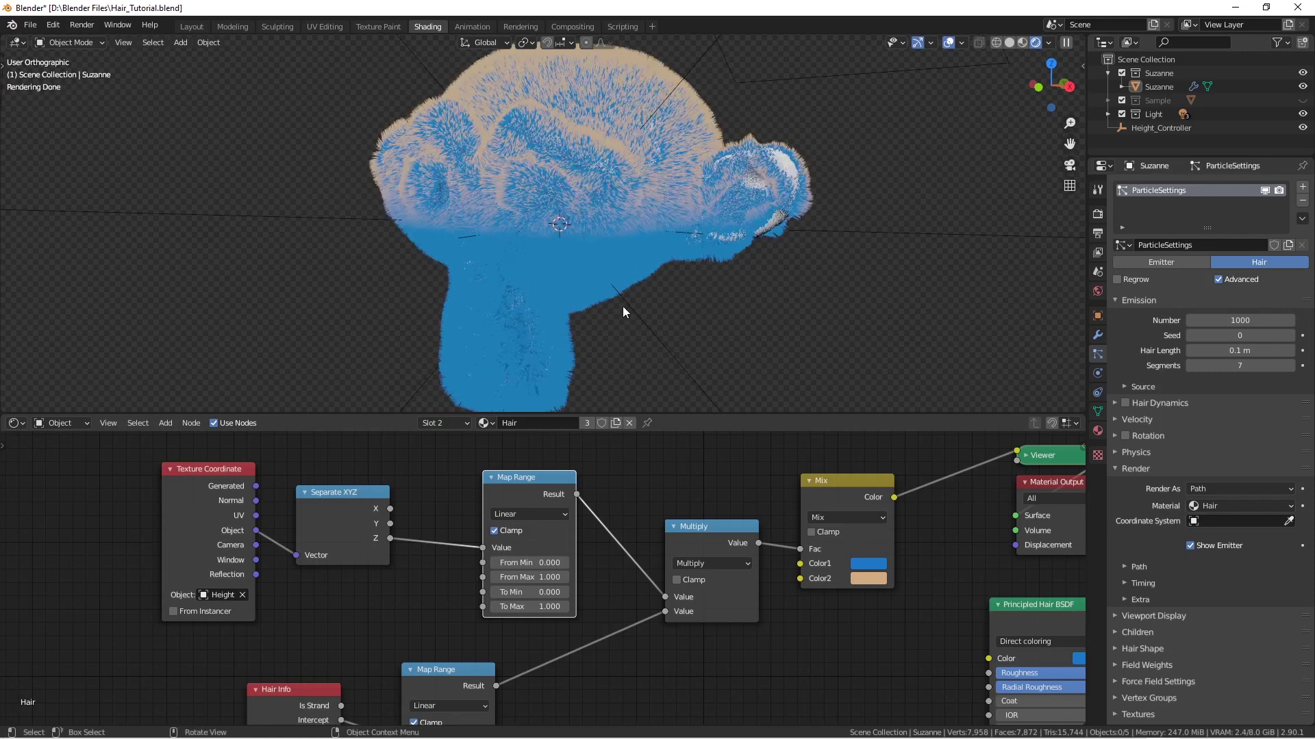
ctrl+shift+click(569, 501)
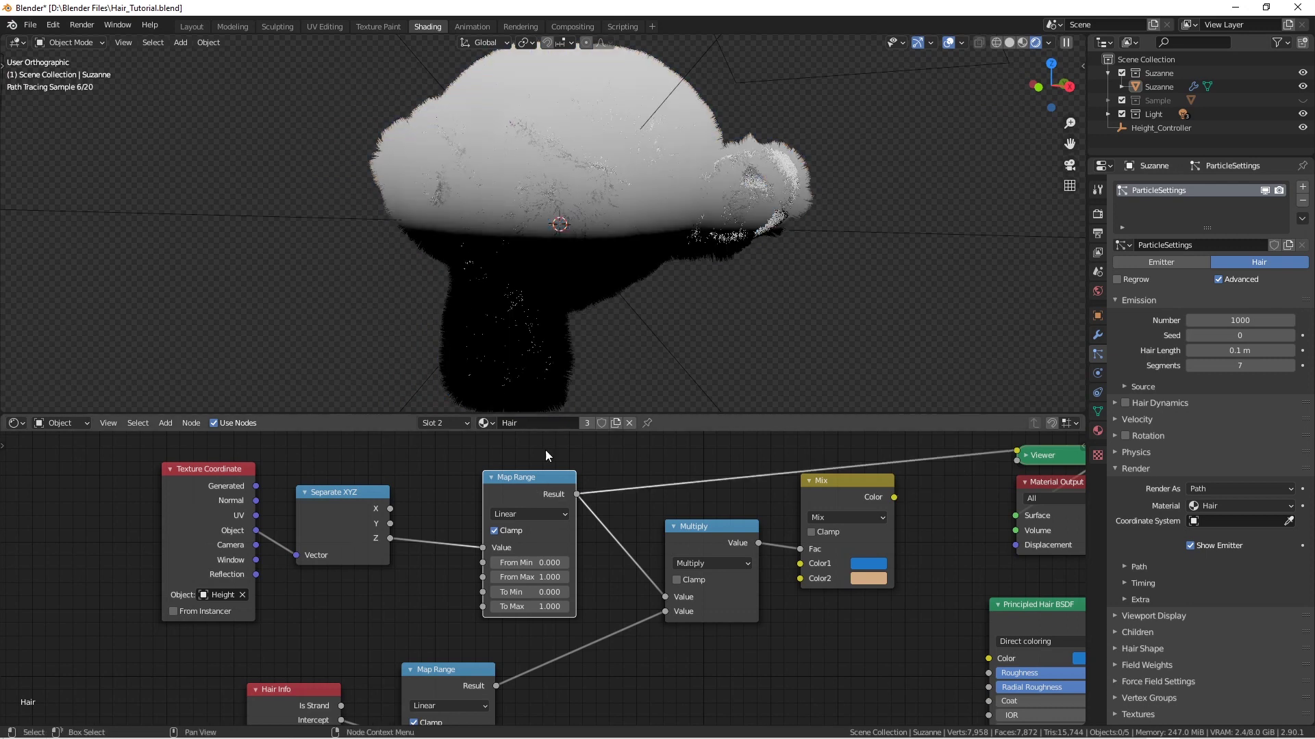
middle_drag(545, 356, 418, 225)
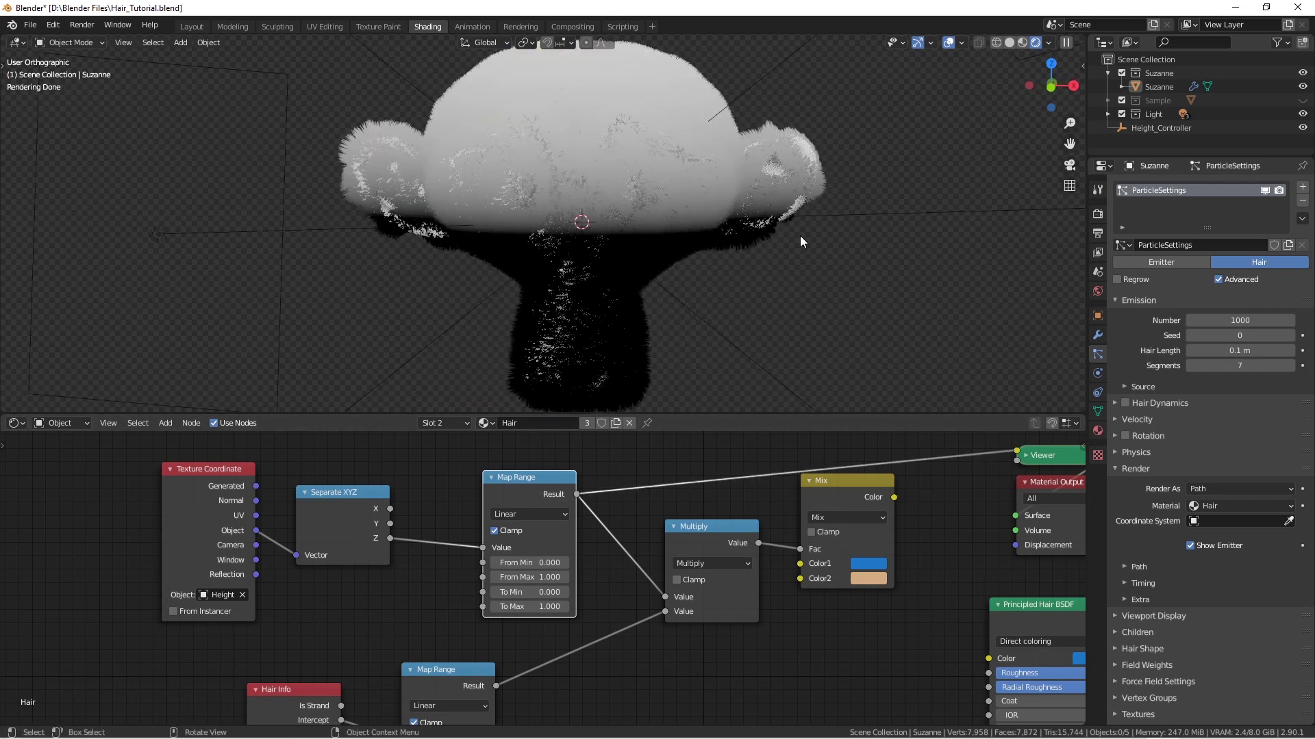
middle_drag(800, 236, 764, 229)
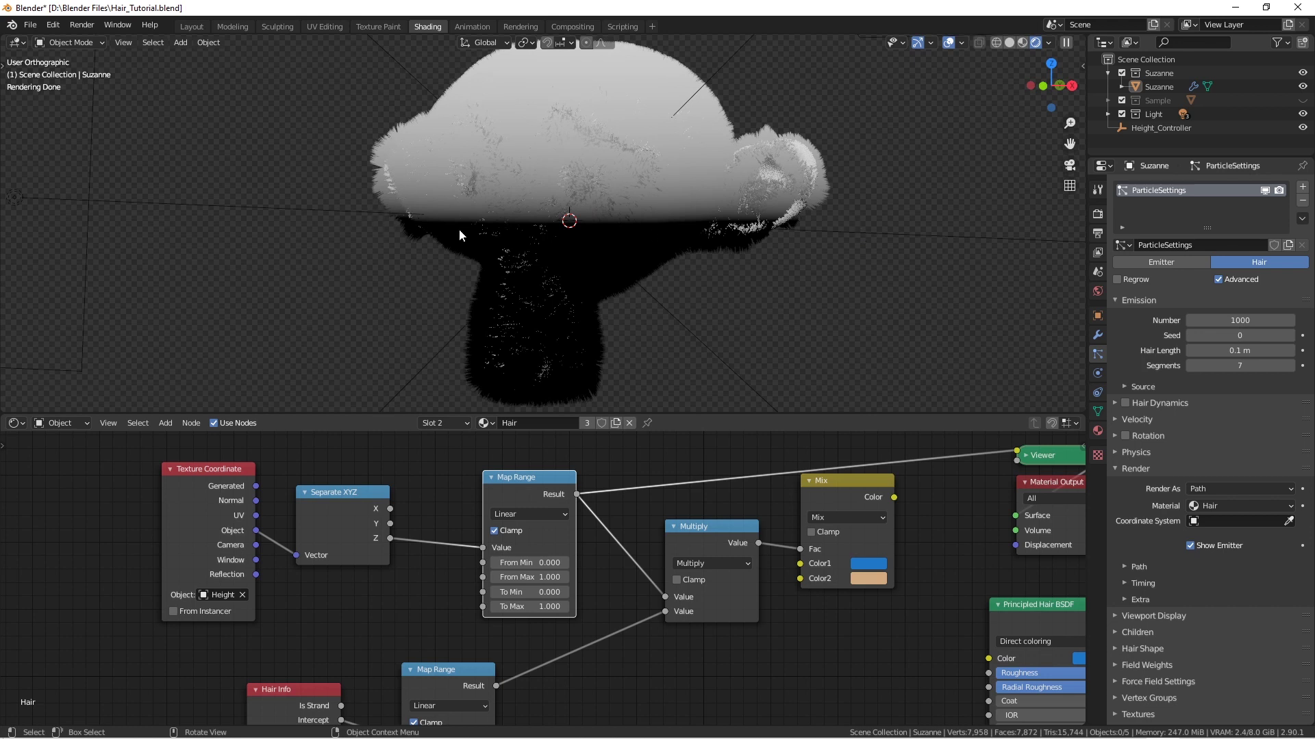
drag(353, 229, 442, 204)
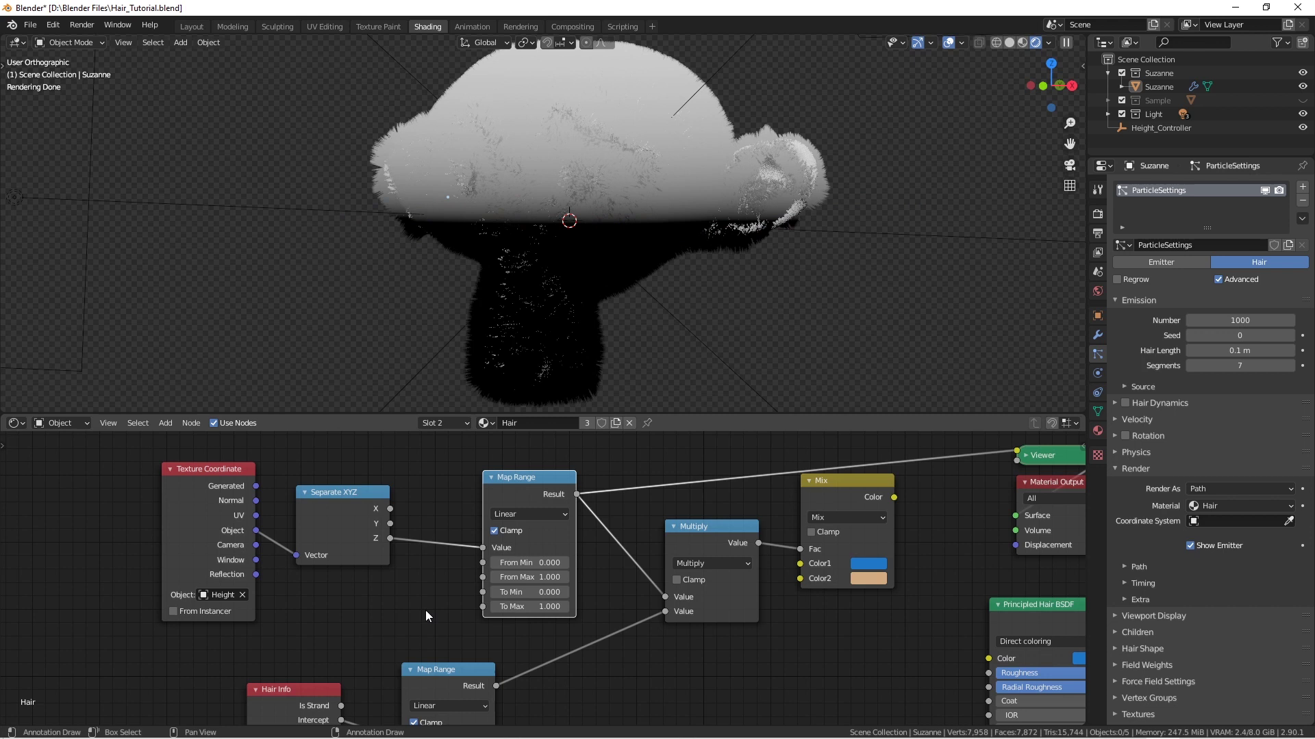
- Try changing the new Map Range node's From Min value, and reset it to its default
scroll(563, 593, up, 4)
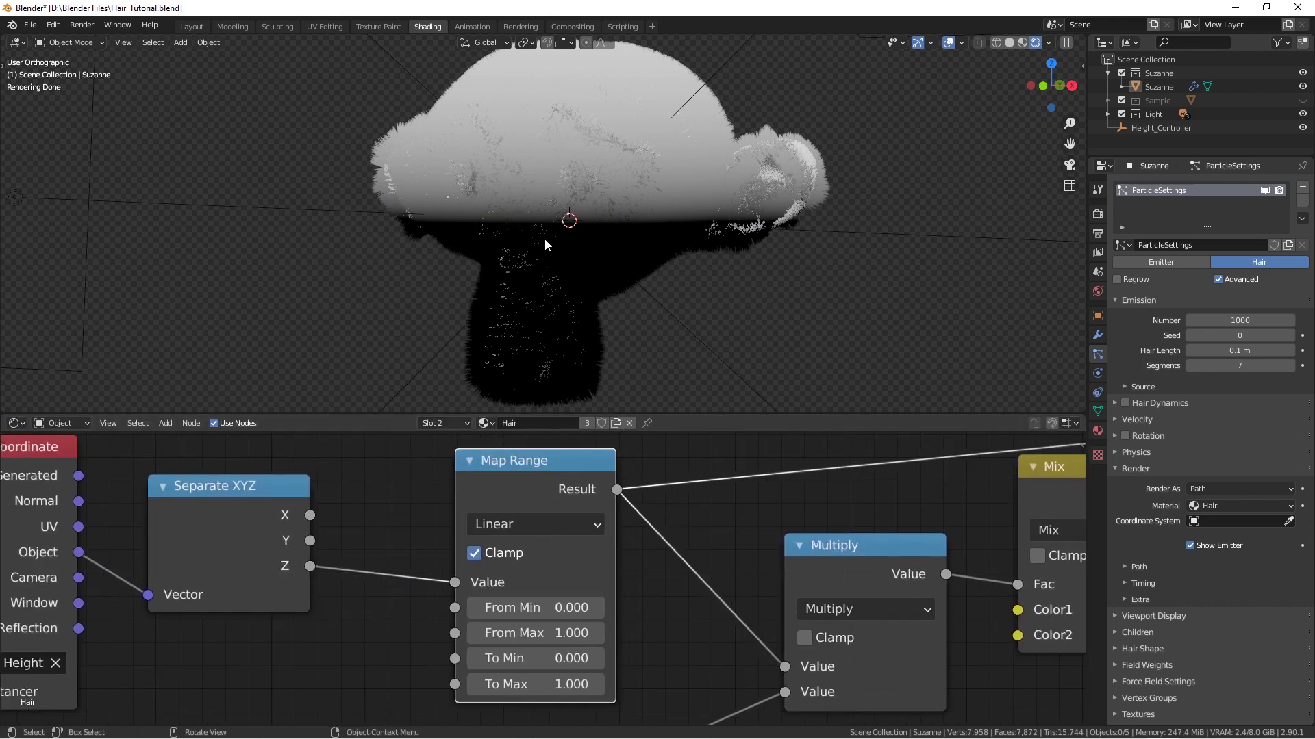
mouse_move(512, 607)
mouse_down()
mouse_move(463, 607)
mouse_move(561, 600)
mouse_move(509, 601)
mouse_up()
key(BackSpace)
- Add a Noise Texture node near the Texture Coordinate node
scroll(463, 585, down, 3)
middle_drag(395, 582, 506, 476)
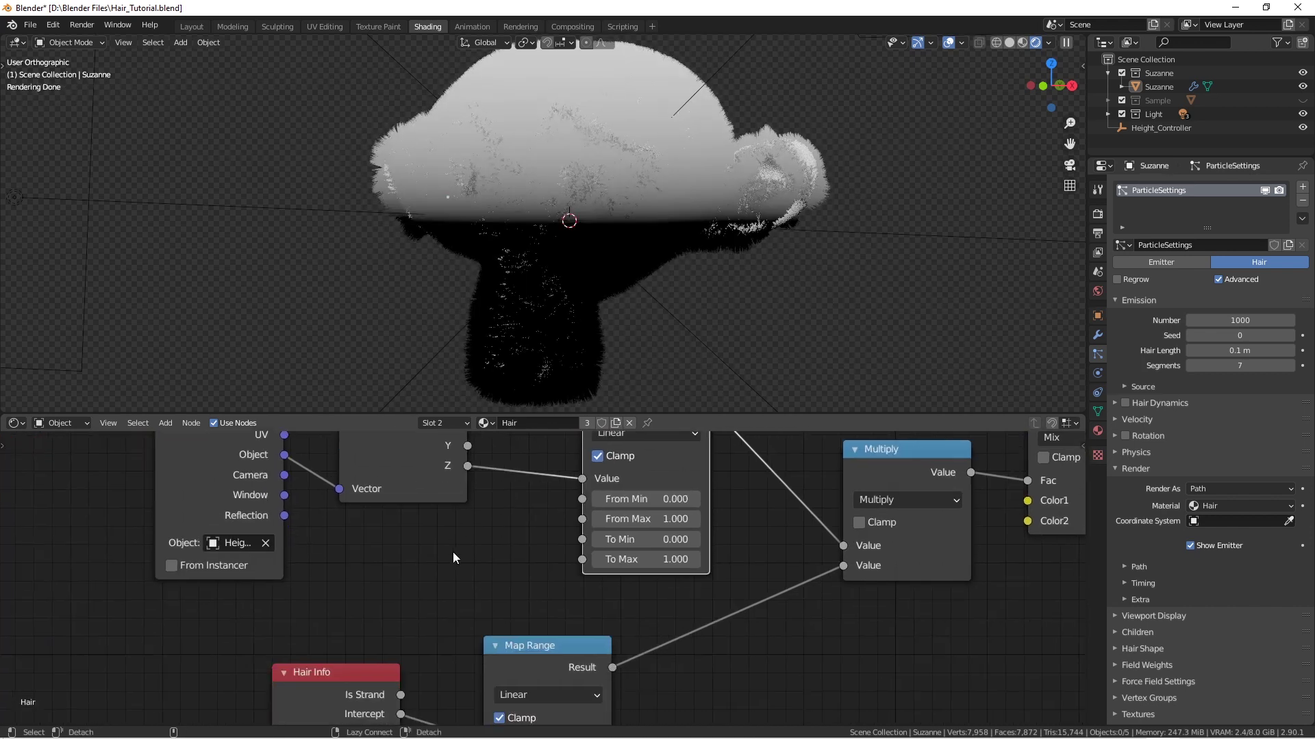
click(454, 552)
key(shift+a)
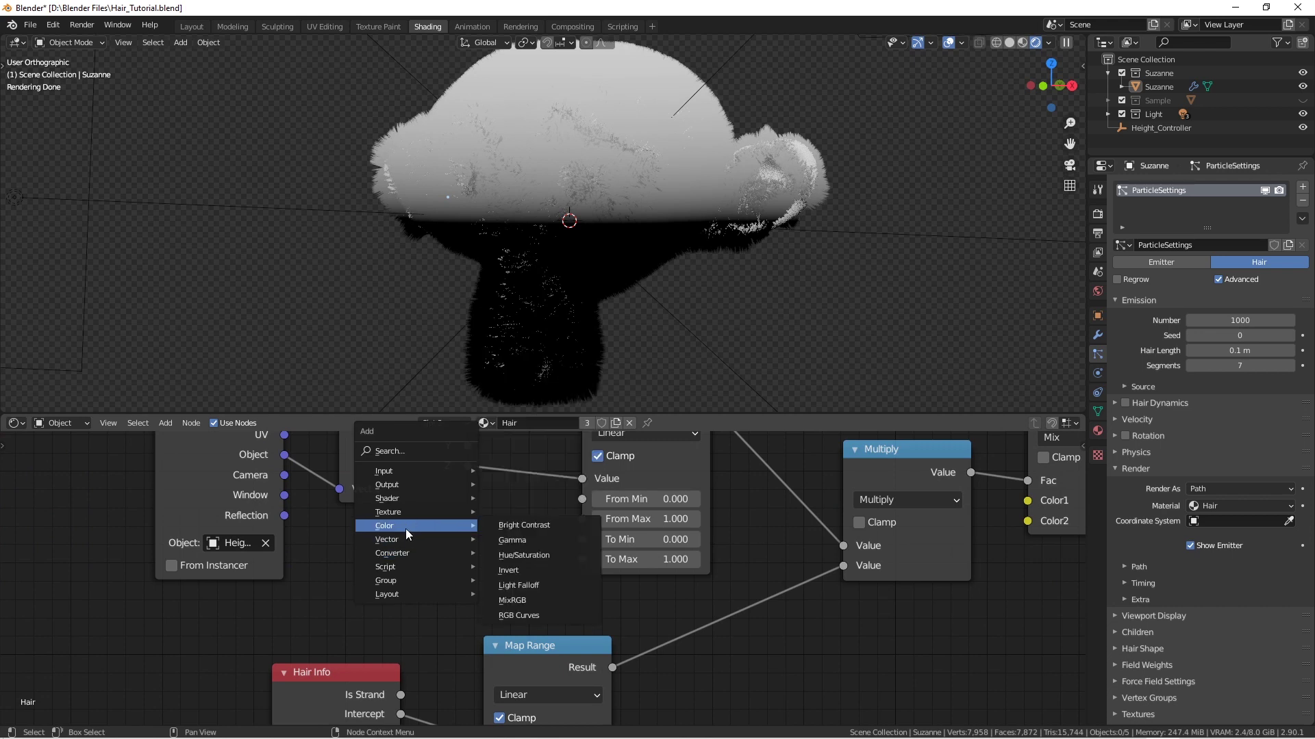
mouse_move(399, 538)
mouse_move(383, 512)
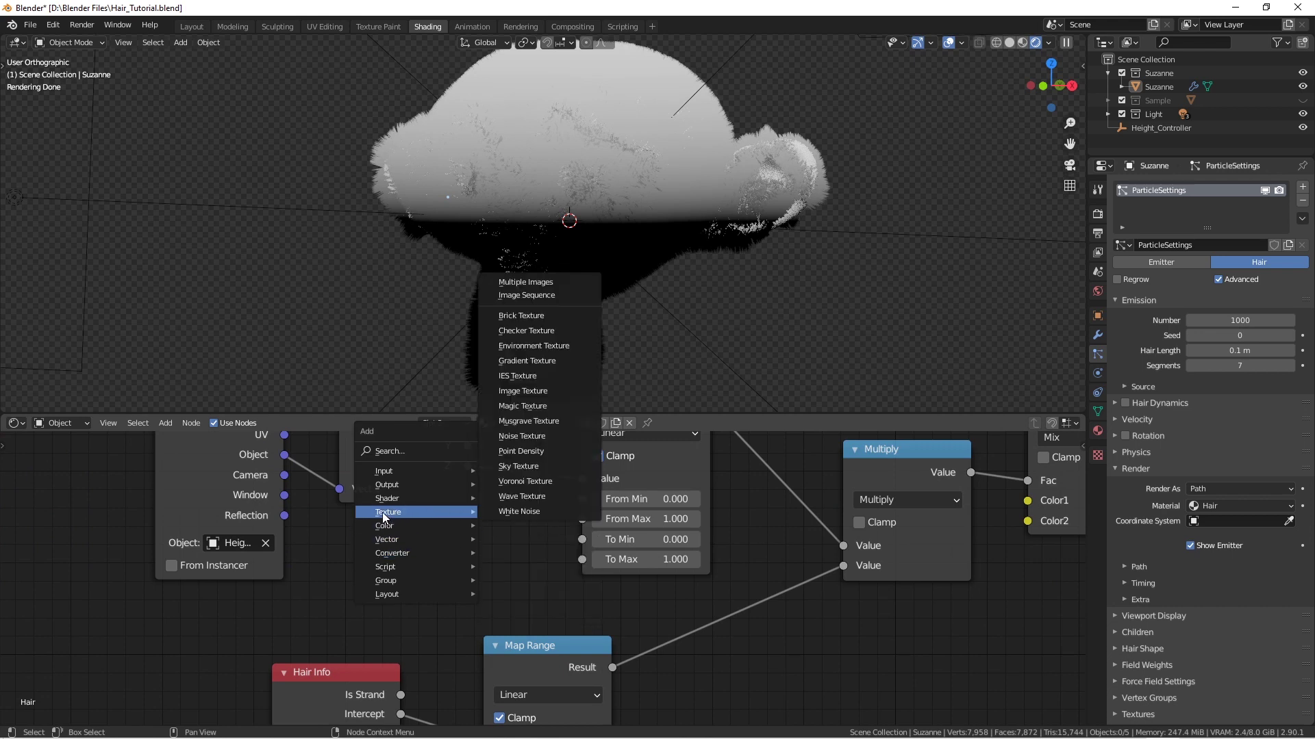
click(524, 435)
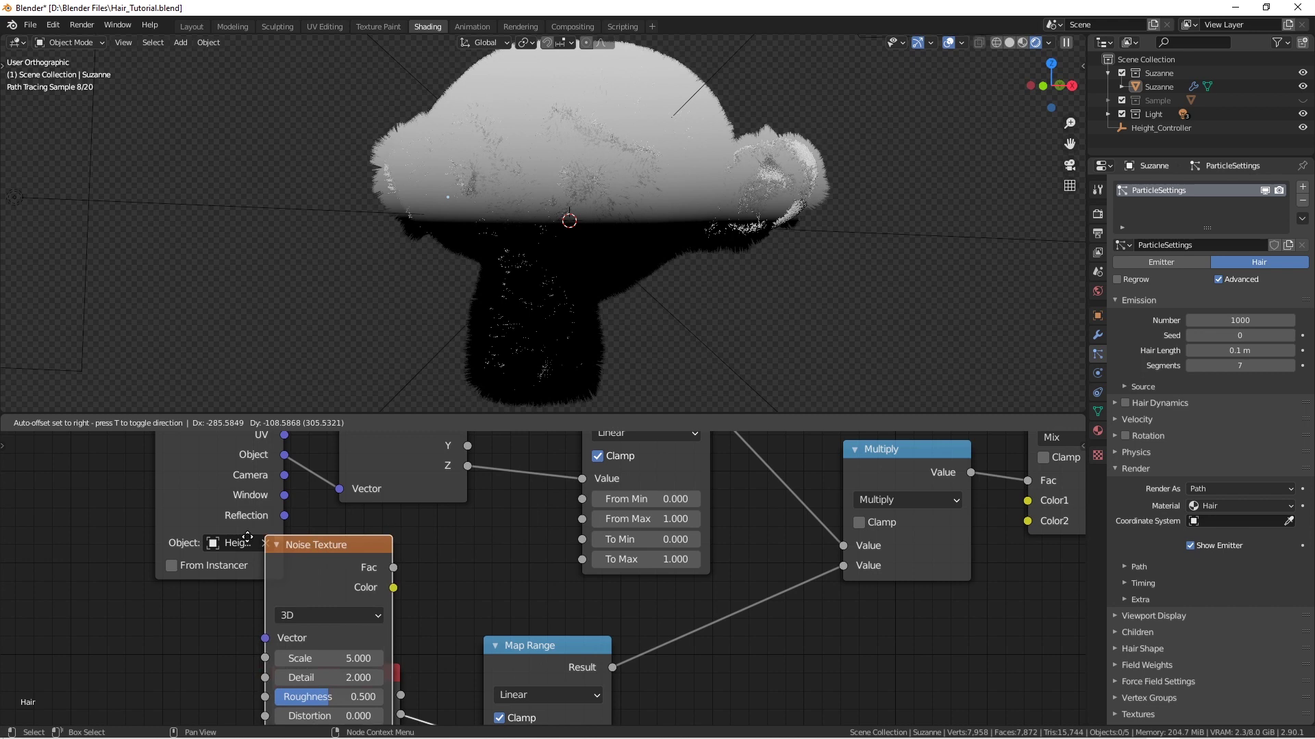
click(247, 597)
- Make room by shifting the lower Map Range node away, and place the Noise Texture node beneath Separate XYZ
scroll(416, 567, down, 1)
drag(576, 546, 707, 607)
drag(305, 526, 471, 492)
middle_drag(471, 492, 464, 587)
drag(464, 586, 452, 578)
- Connect the Noise Texture's Fac output to the upper Map Range's From Min input and inspect the head from the front
scroll(500, 563, up, 2)
middle_drag(497, 569, 487, 589)
scroll(488, 593, up, 1)
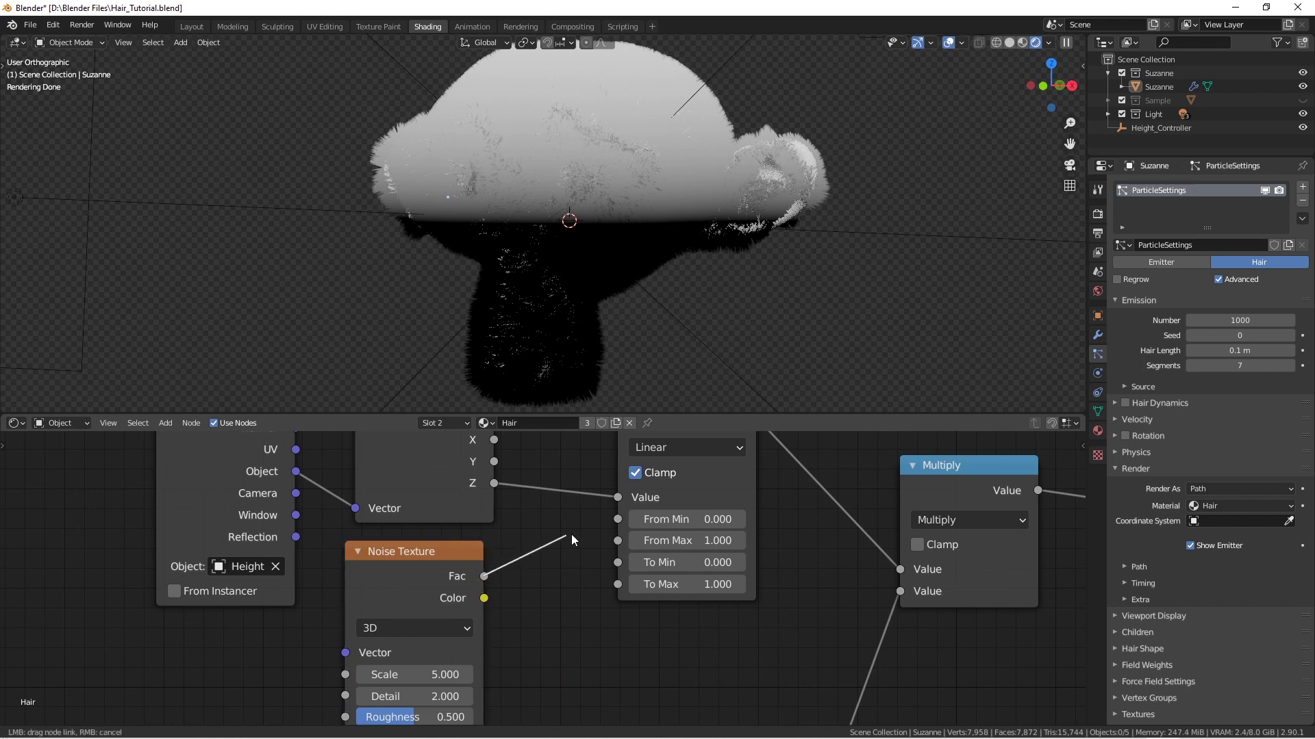
drag(614, 525, 617, 519)
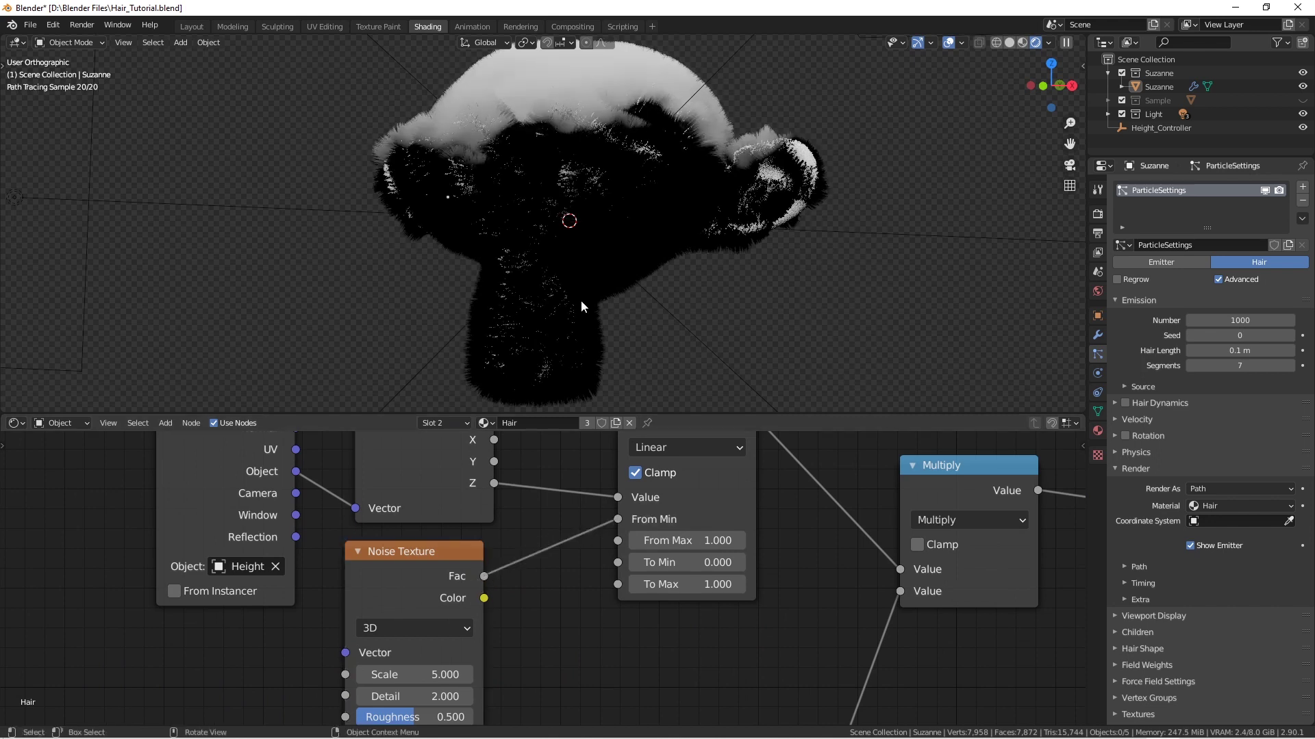
key(KP_1)
scroll(598, 224, up, 4)
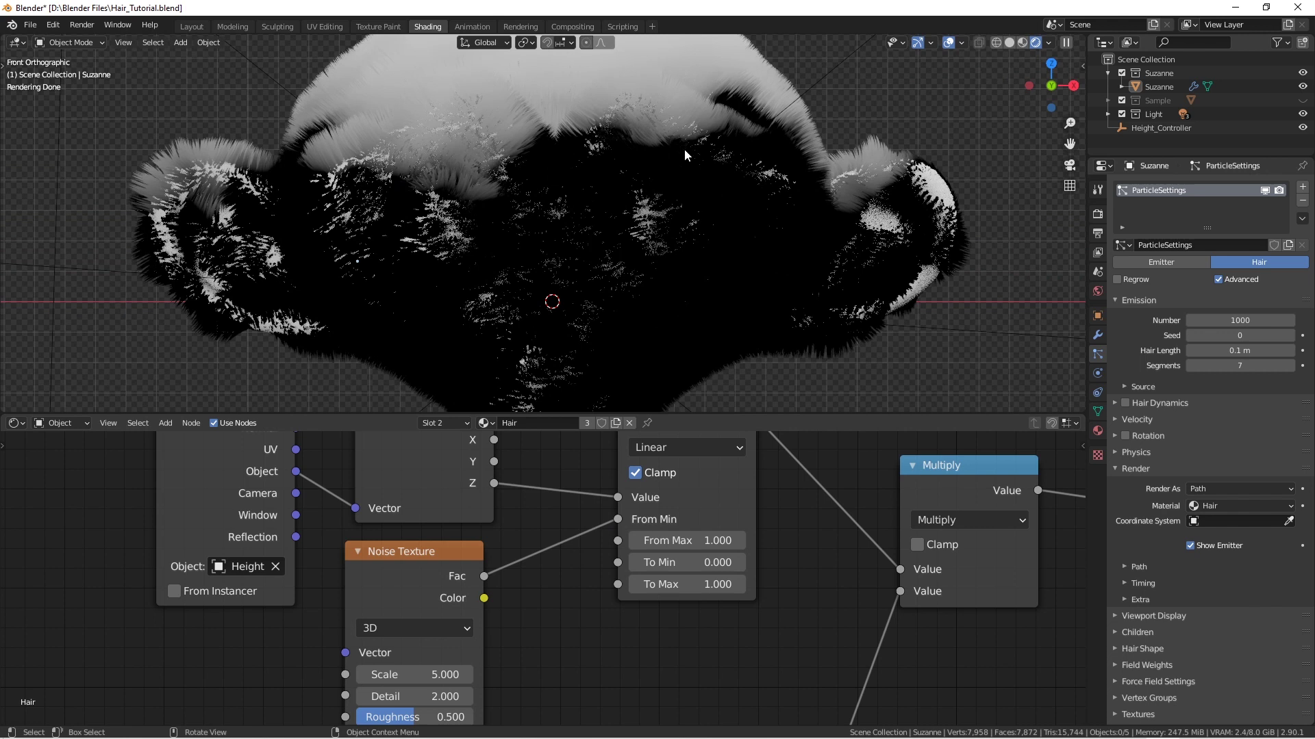
scroll(767, 208, down, 3)
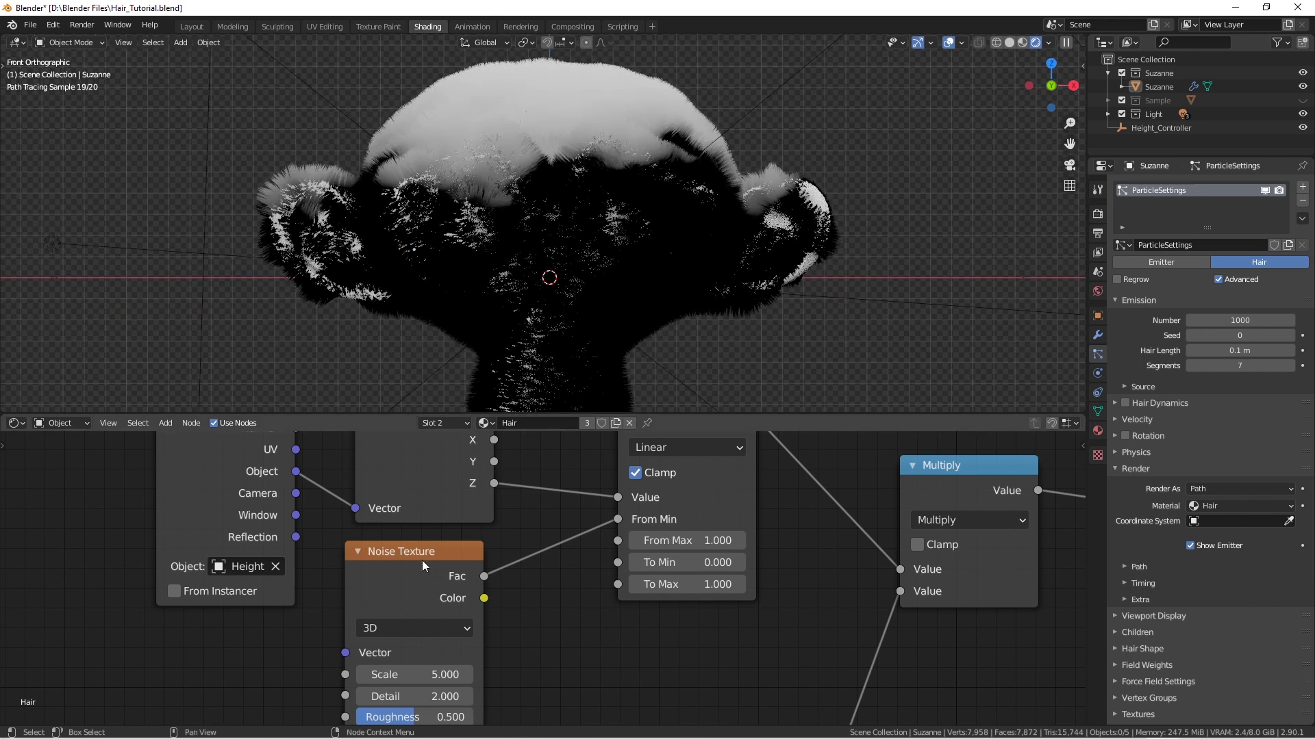
- Raise the Noise Texture's Scale to 11.608 and its Detail to 3.122, and check the patchy gradient on the head
scroll(422, 560, up, 1)
drag(422, 560, 431, 557)
middle_drag(430, 641, 445, 514)
scroll(445, 513, up, 1)
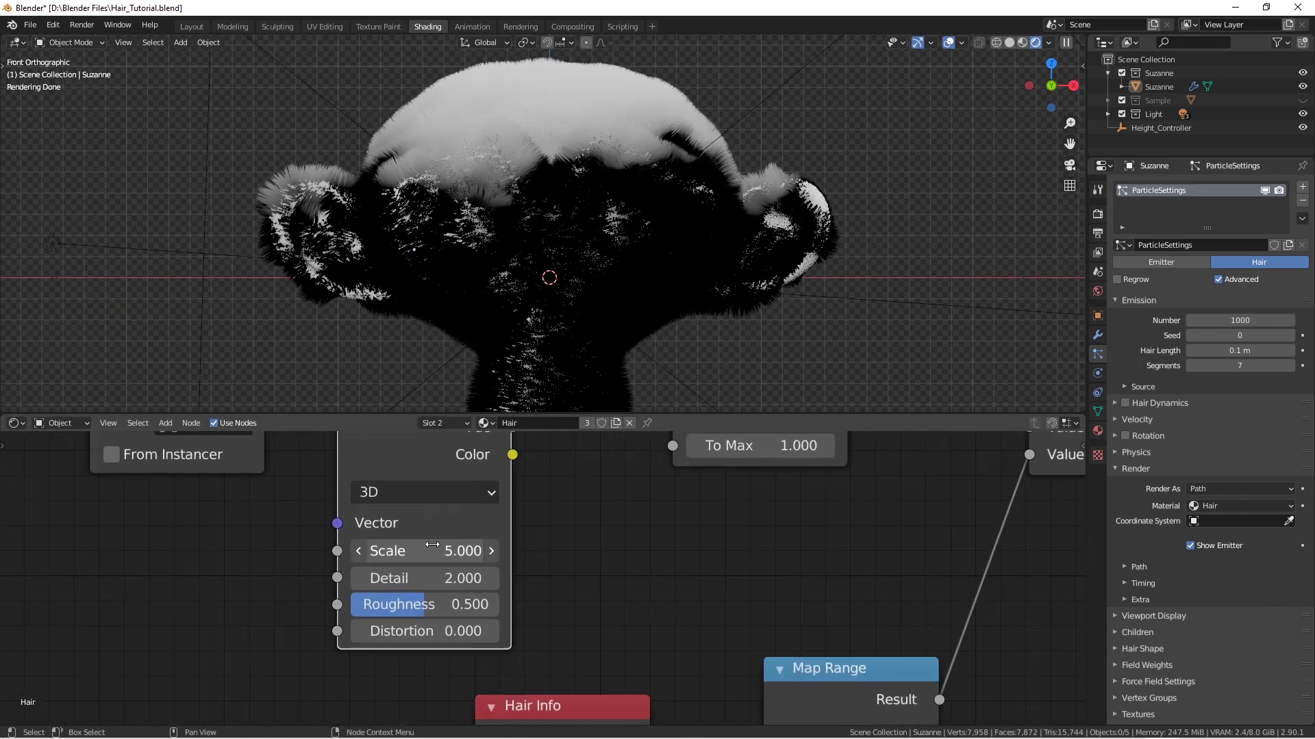
drag(432, 545, 468, 561)
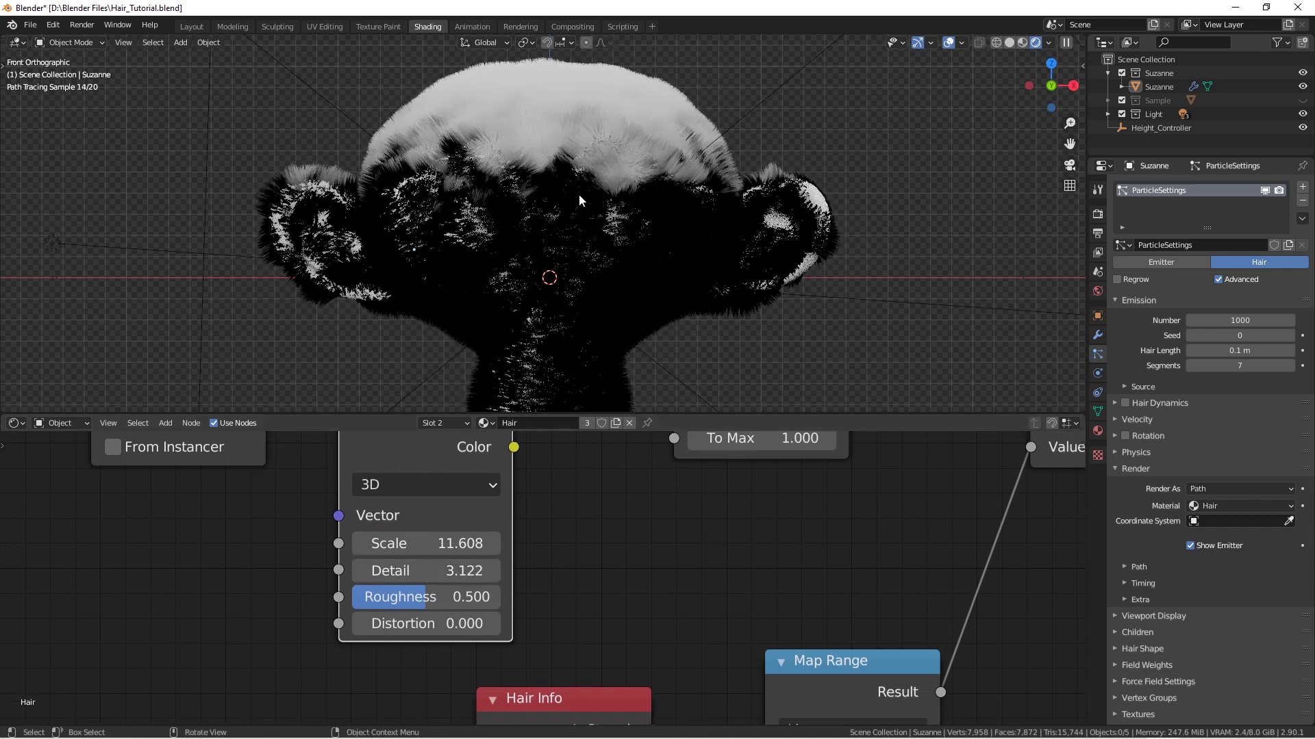
middle_drag(579, 200, 577, 146)
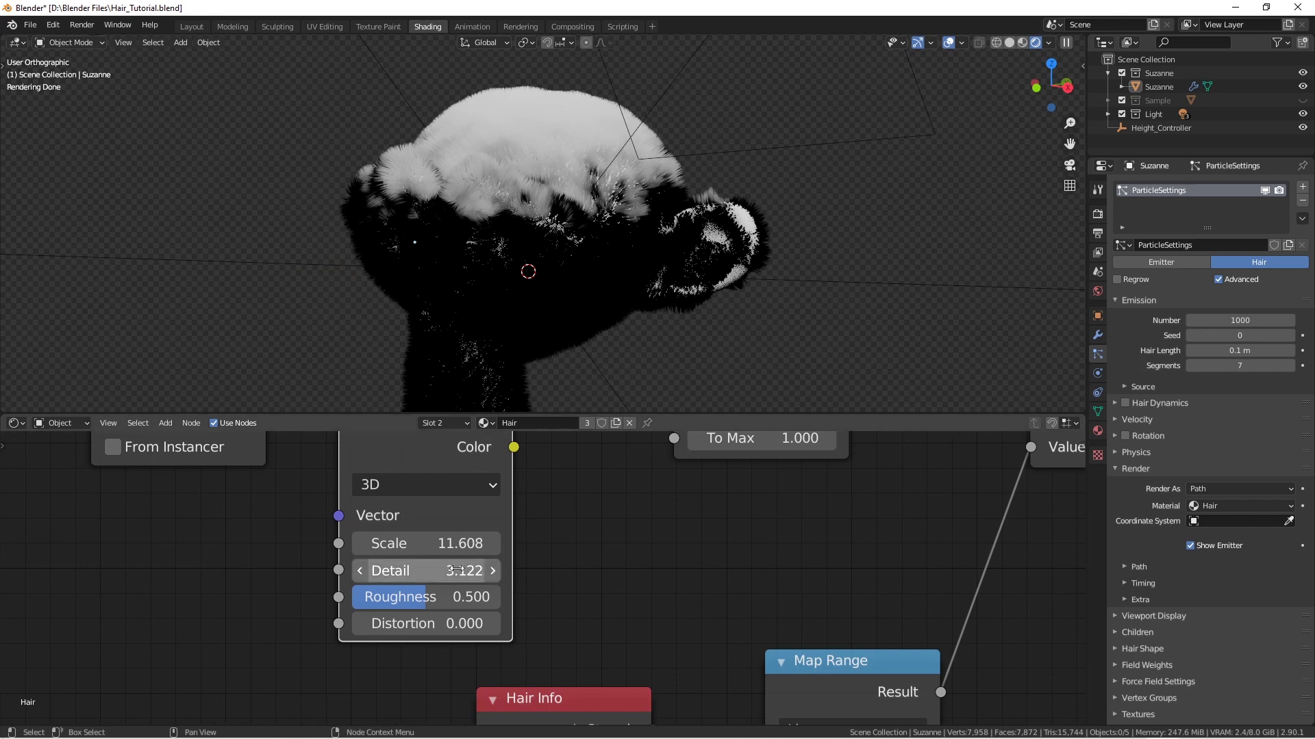
- Try lowering the Noise Texture's Detail to 0, and undo the change
mouse_move(469, 569)
mouse_down()
mouse_move(455, 569)
mouse_move(474, 569)
mouse_up()
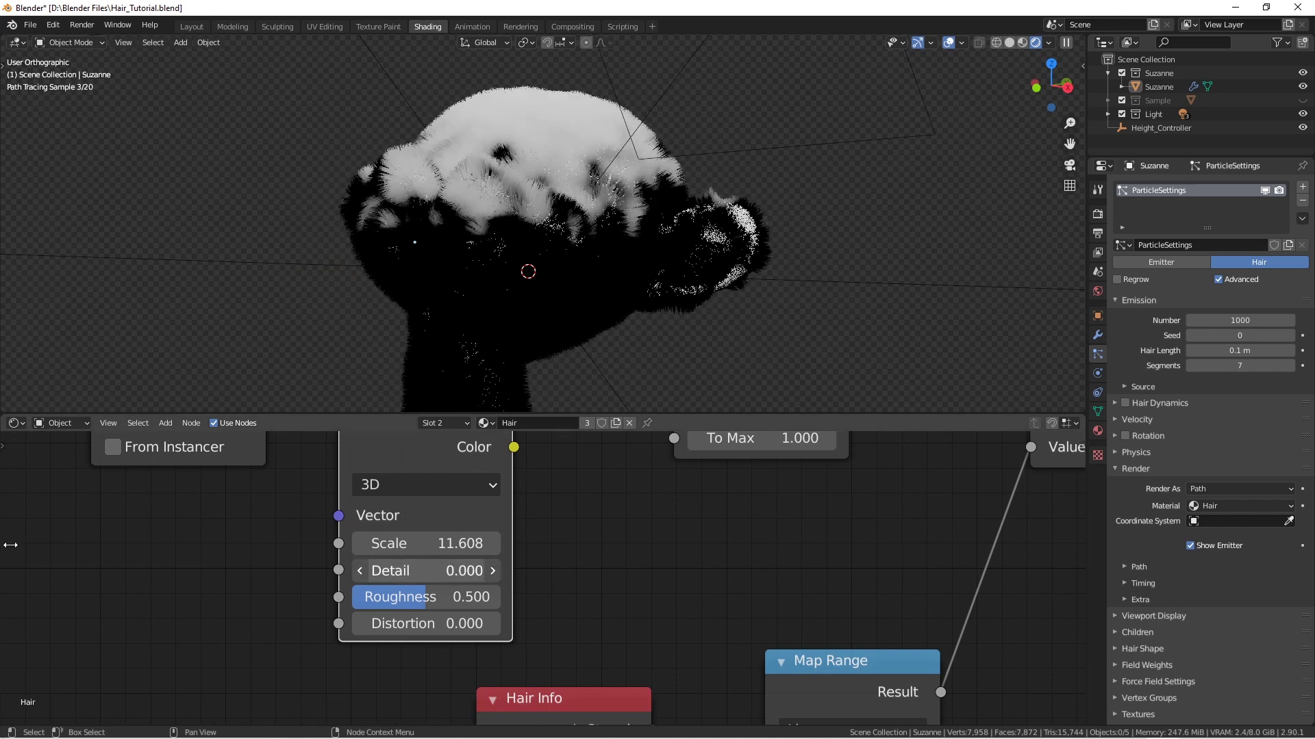
key(ctrl+z)
middle_drag(520, 260, 561, 237)
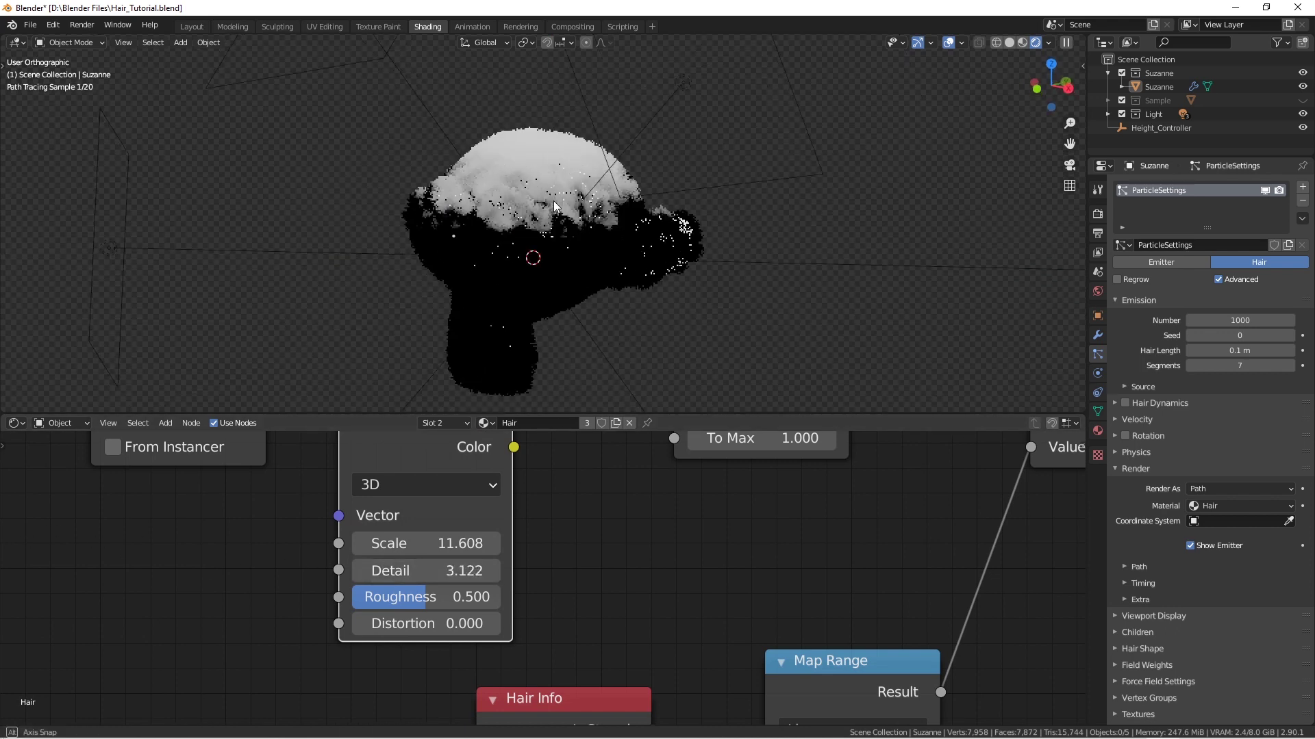
- Try a different Roughness on the Noise Texture, and undo the change
scroll(561, 237, up, 2)
middle_drag(480, 553, 489, 523)
scroll(489, 522, up, 1)
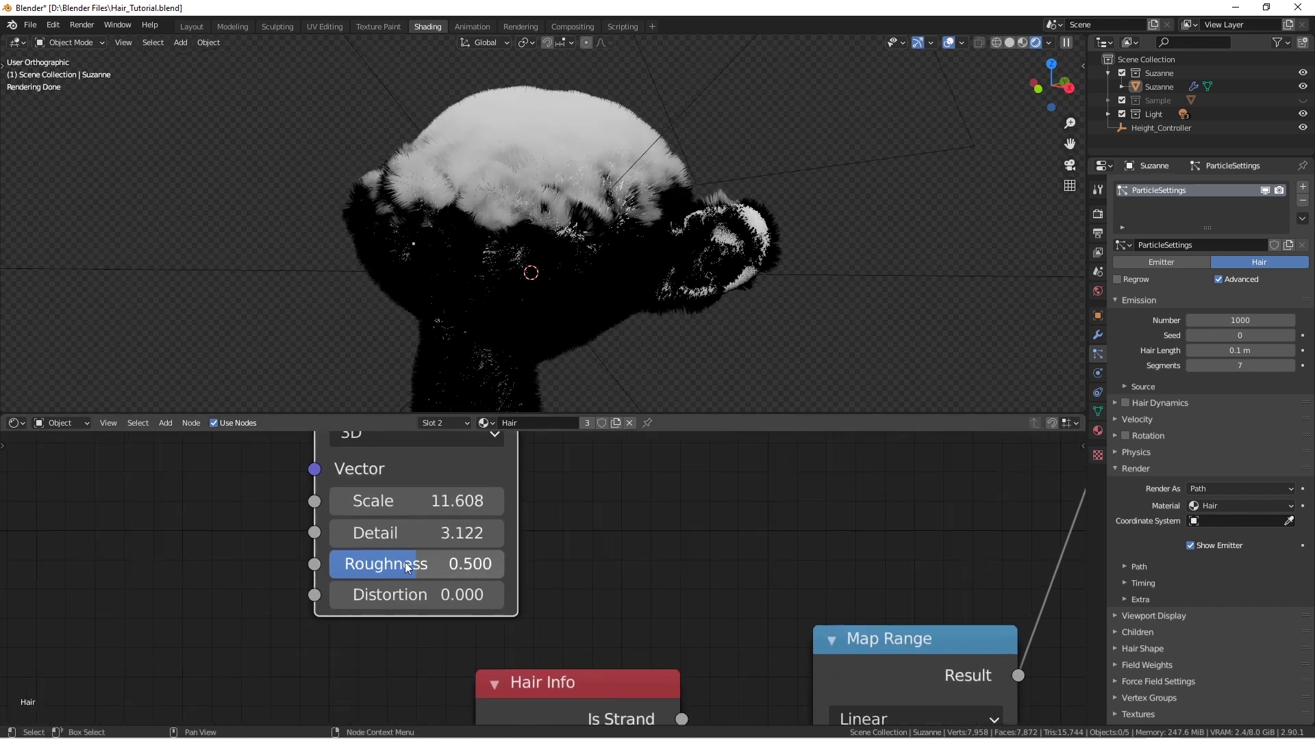
drag(405, 562, 610, 602)
key(ctrl+z)
key(ctrl+z)
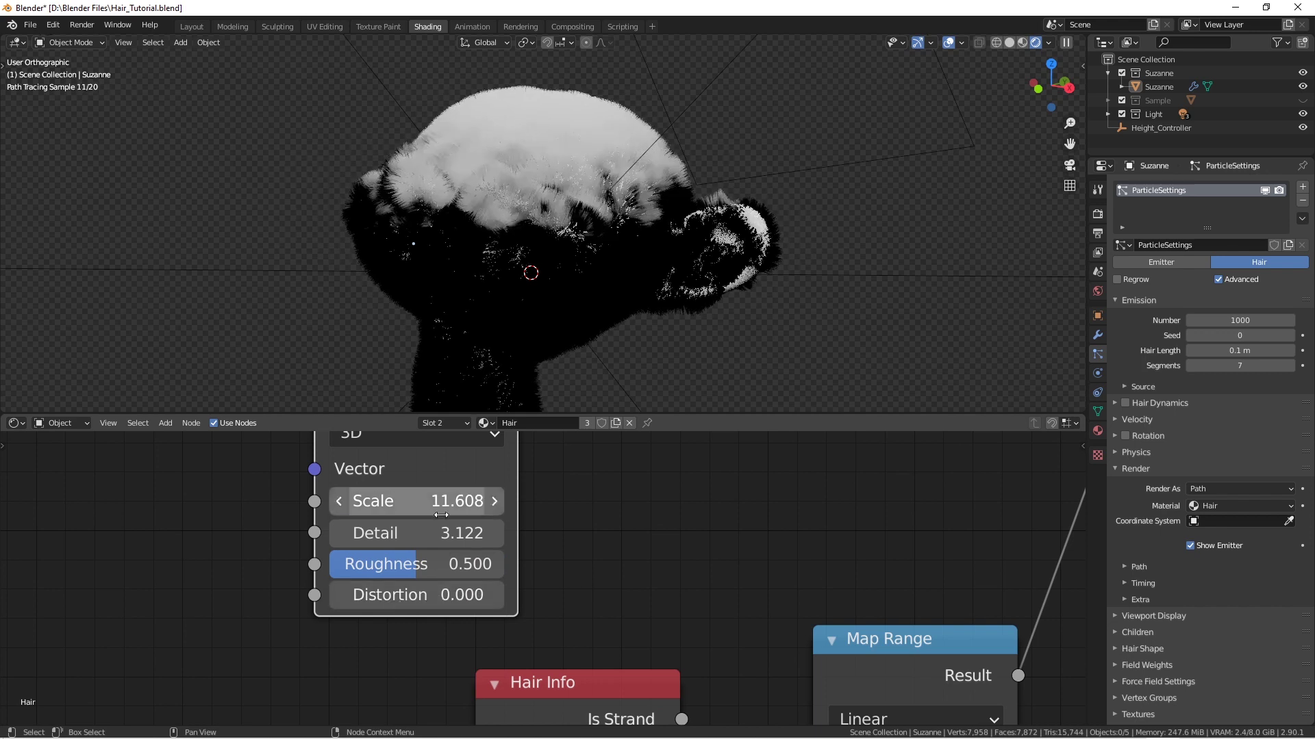
- Set the upper Map Range node's From Max to 0 and inspect the height transition on the fur
scroll(473, 512, down, 2)
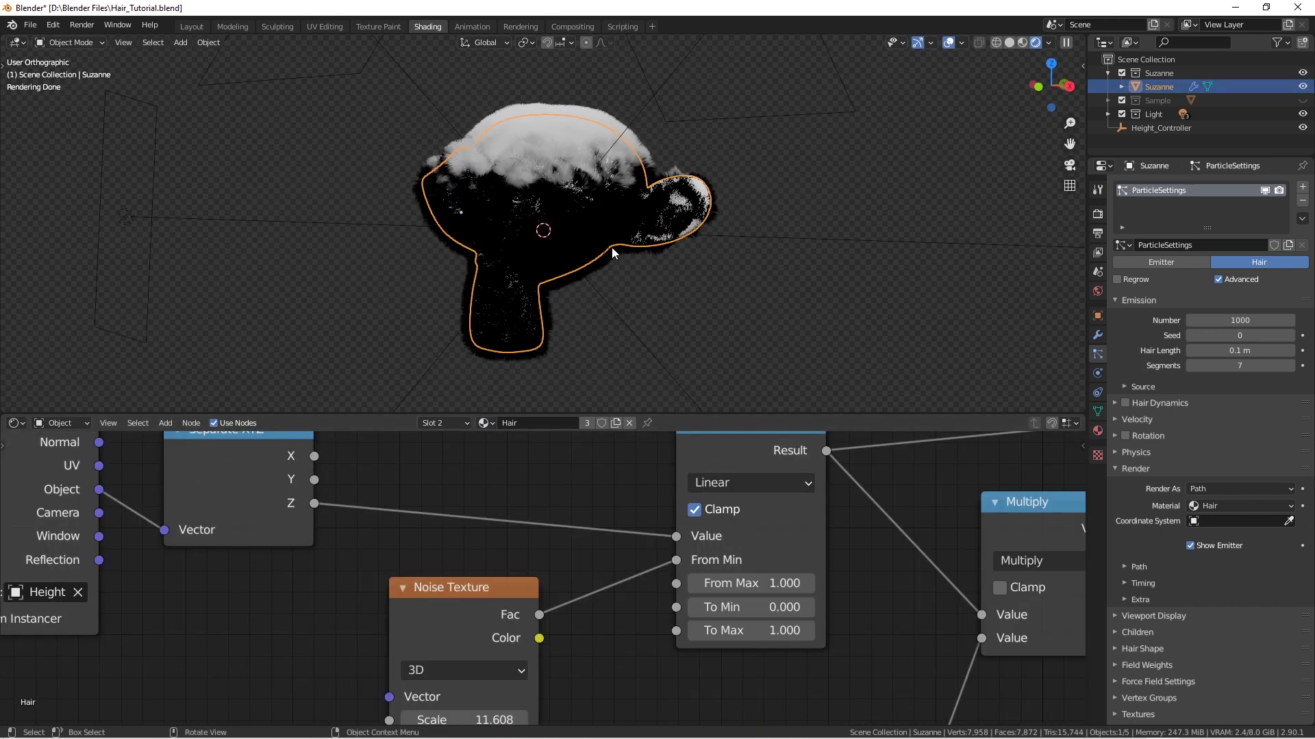
middle_drag(611, 248, 606, 244)
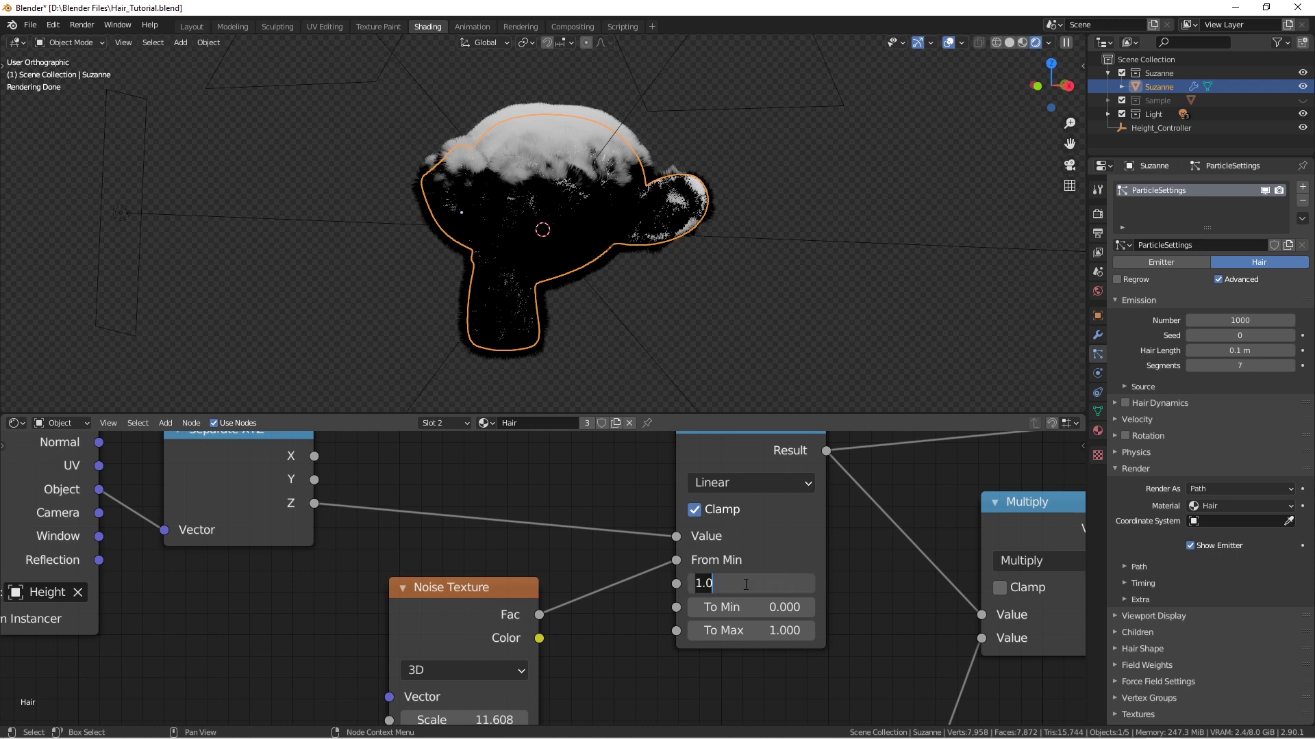
text(0)
key(Return)
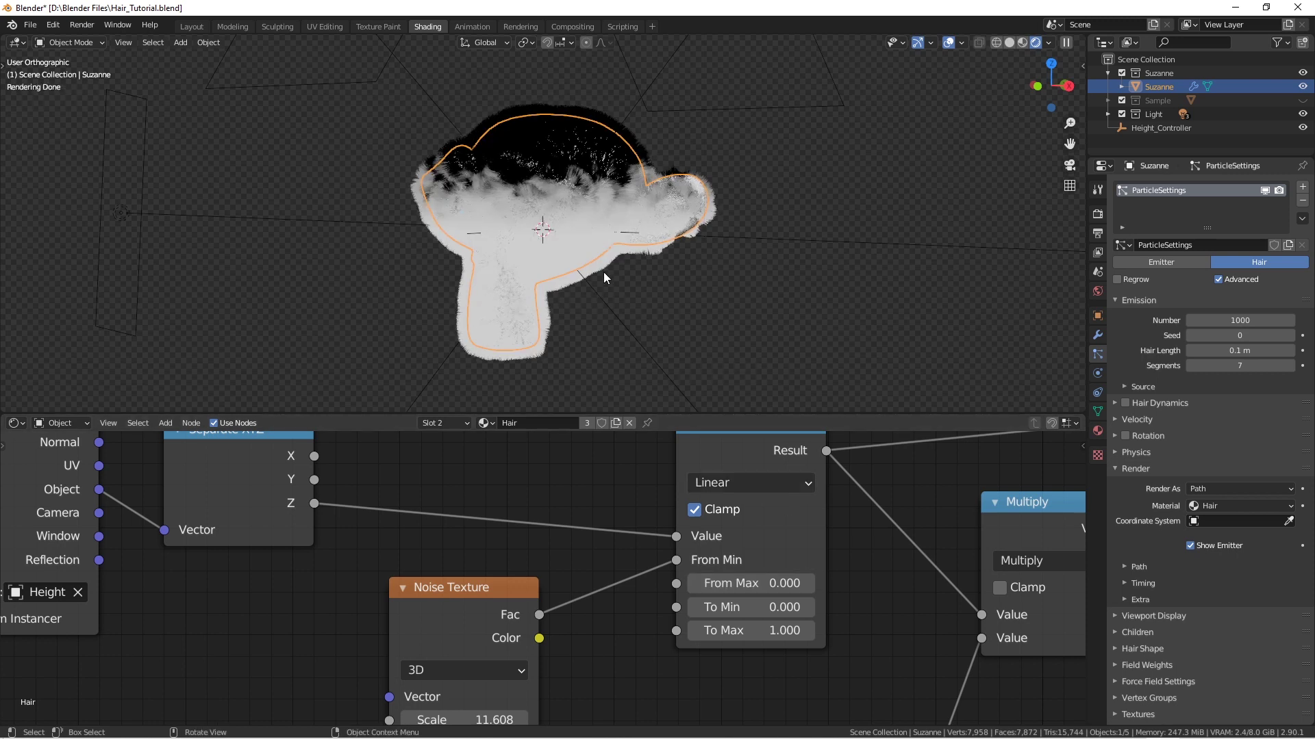
mouse_move(603, 272)
middle_down()
mouse_move(647, 250)
mouse_move(616, 237)
middle_up()
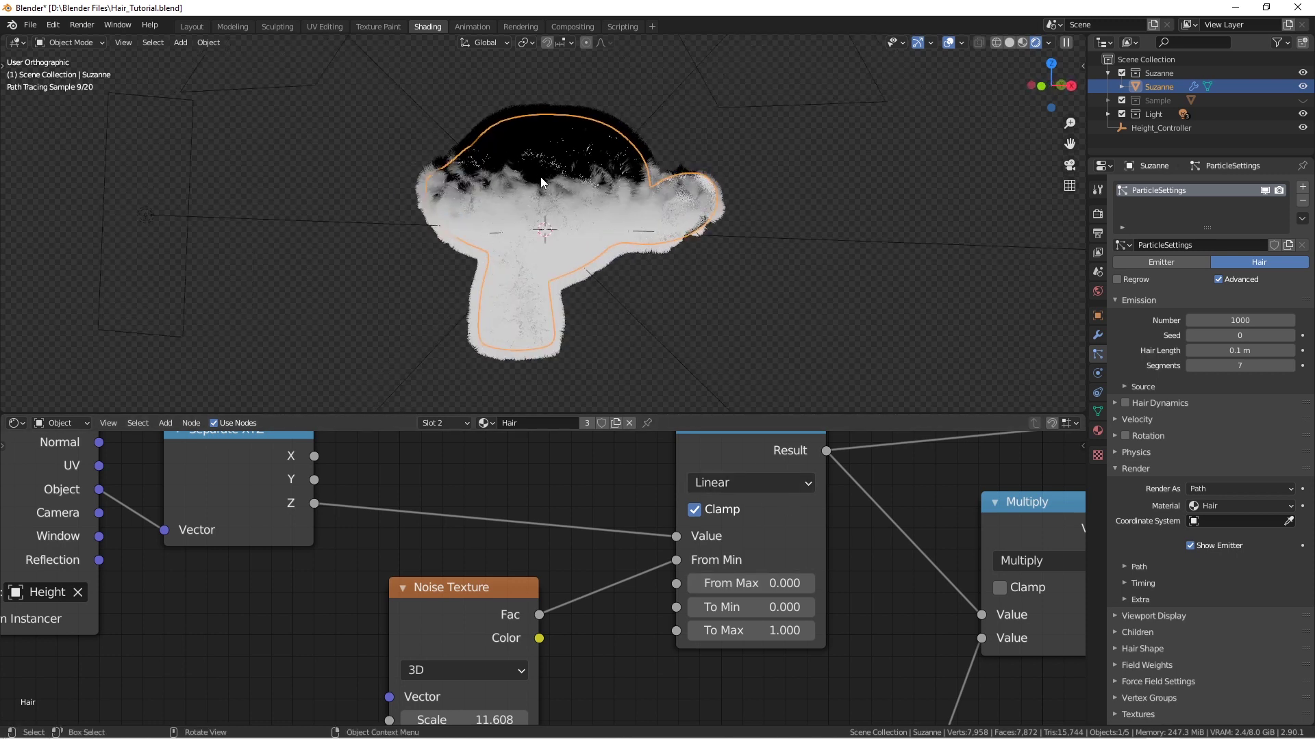
scroll(531, 217, up, 1)
scroll(531, 217, up, 3)
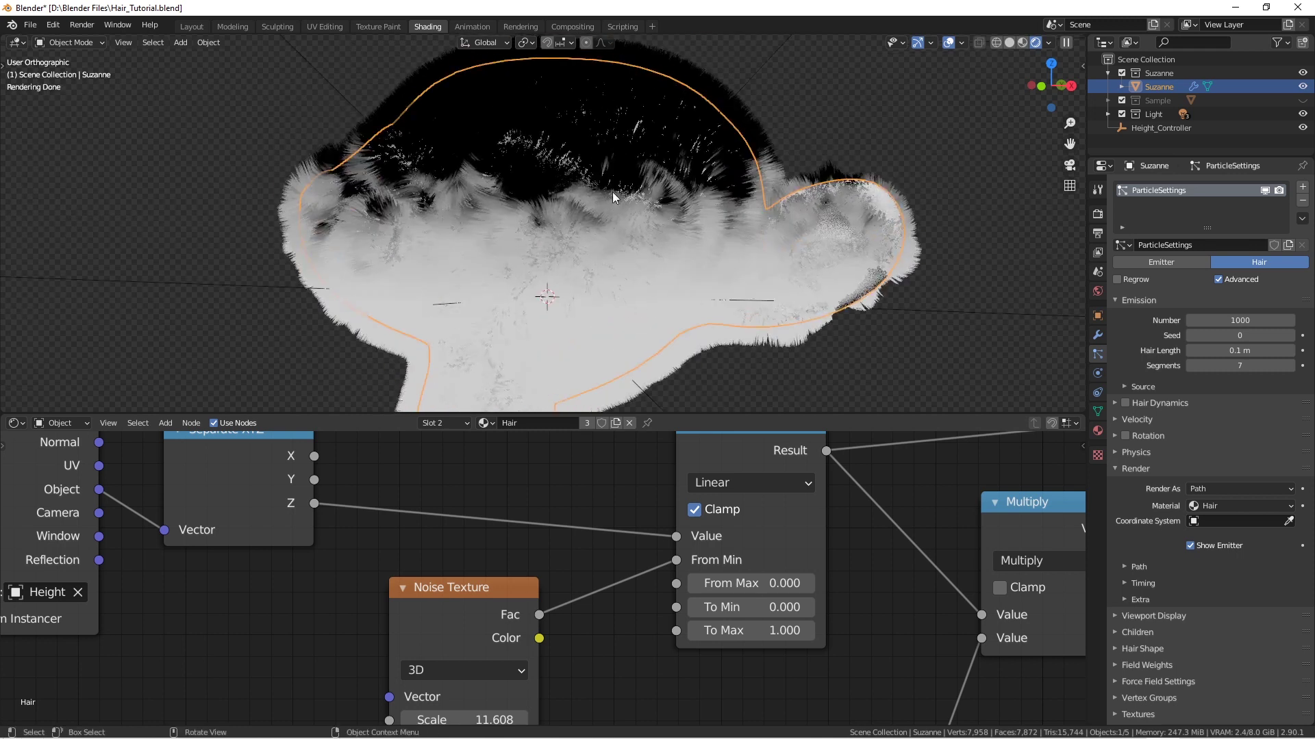
scroll(630, 547, down, 1)
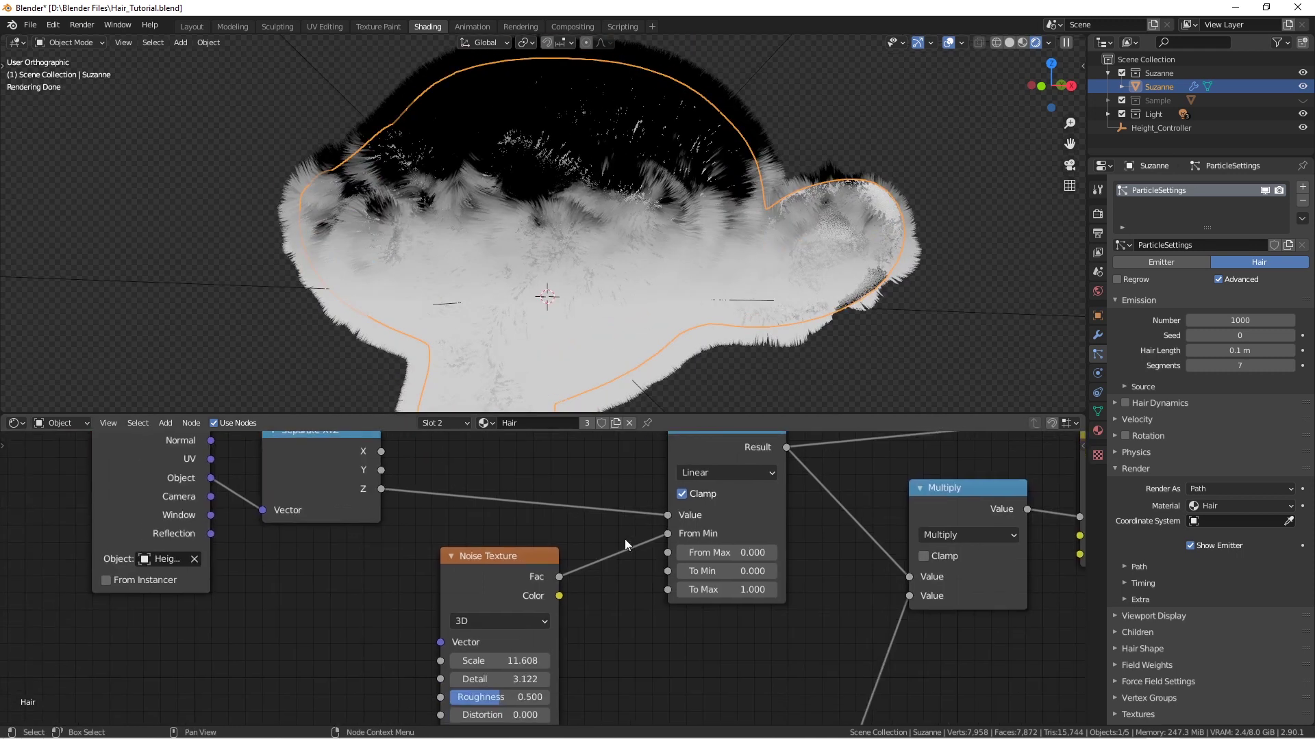
- Insert a Math node set to Add on the link between Separate XYZ's Z output and the upper Map Range's Value input
middle_drag(526, 514, 514, 538)
key(shift+a)
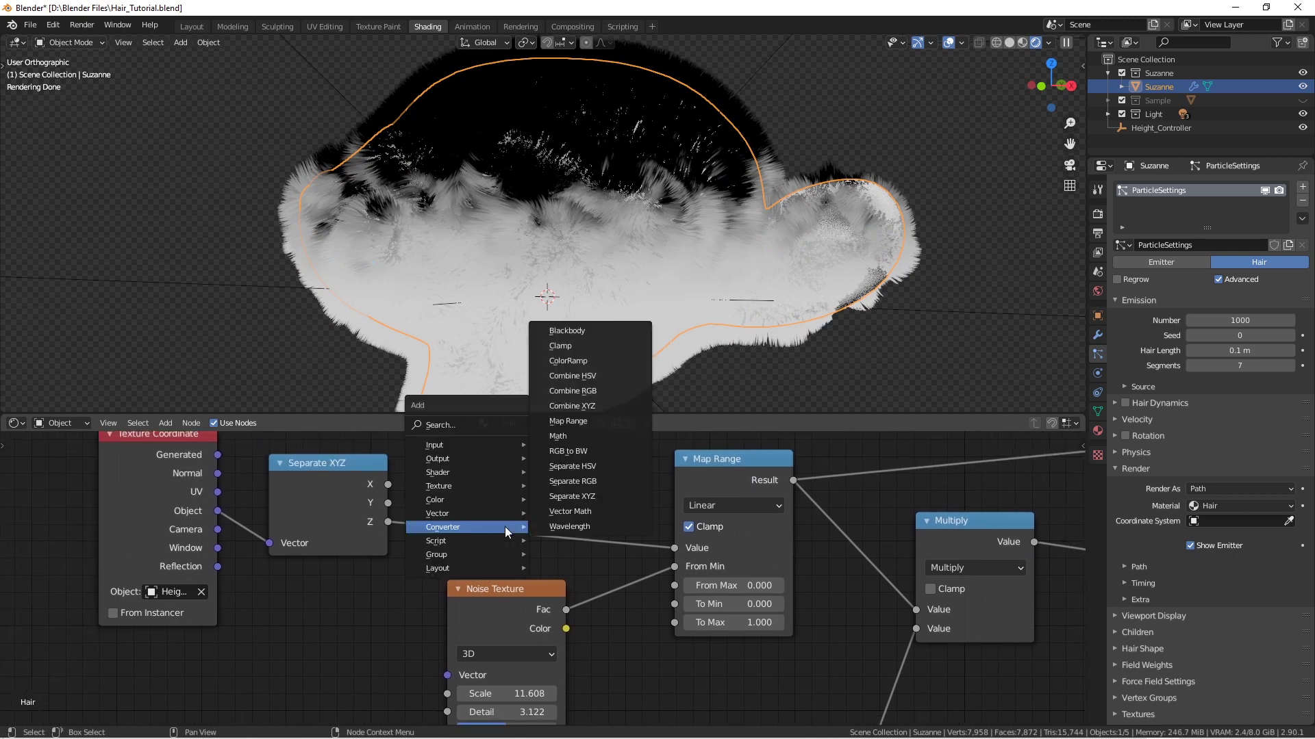
click(593, 437)
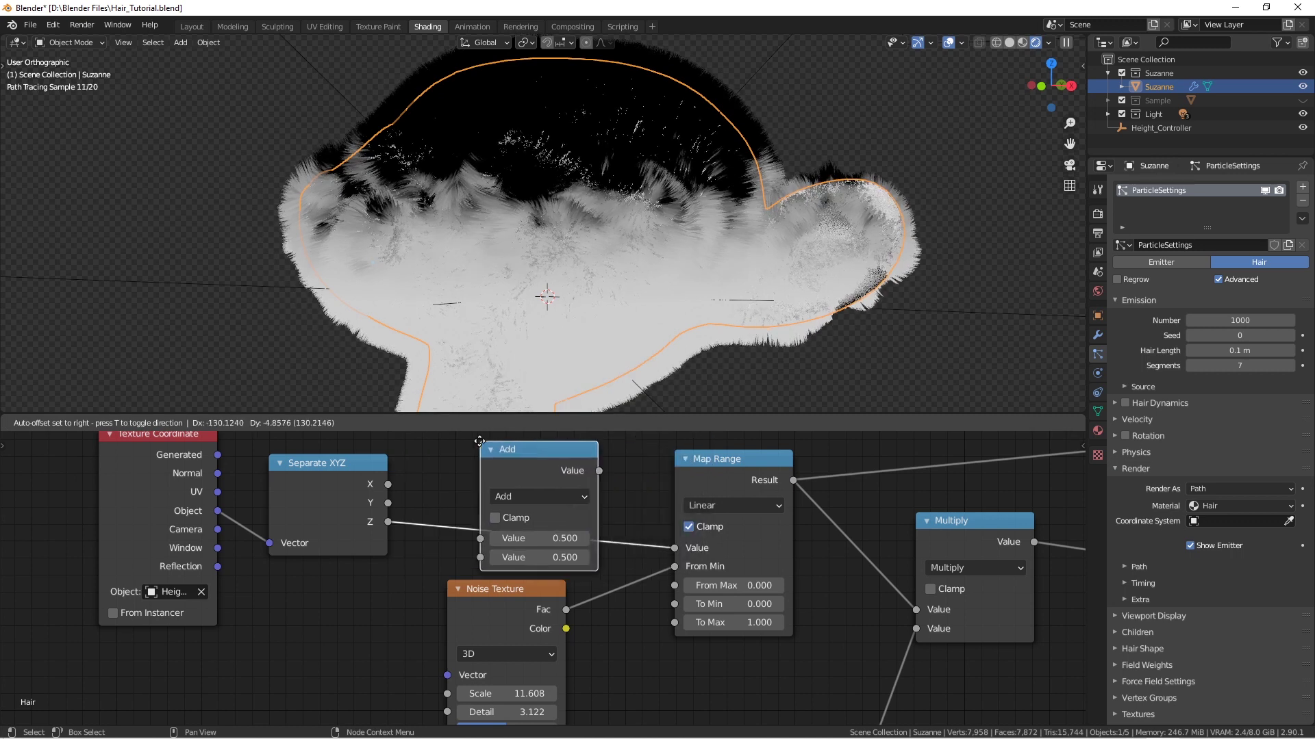
click(491, 475)
scroll(590, 293, down, 4)
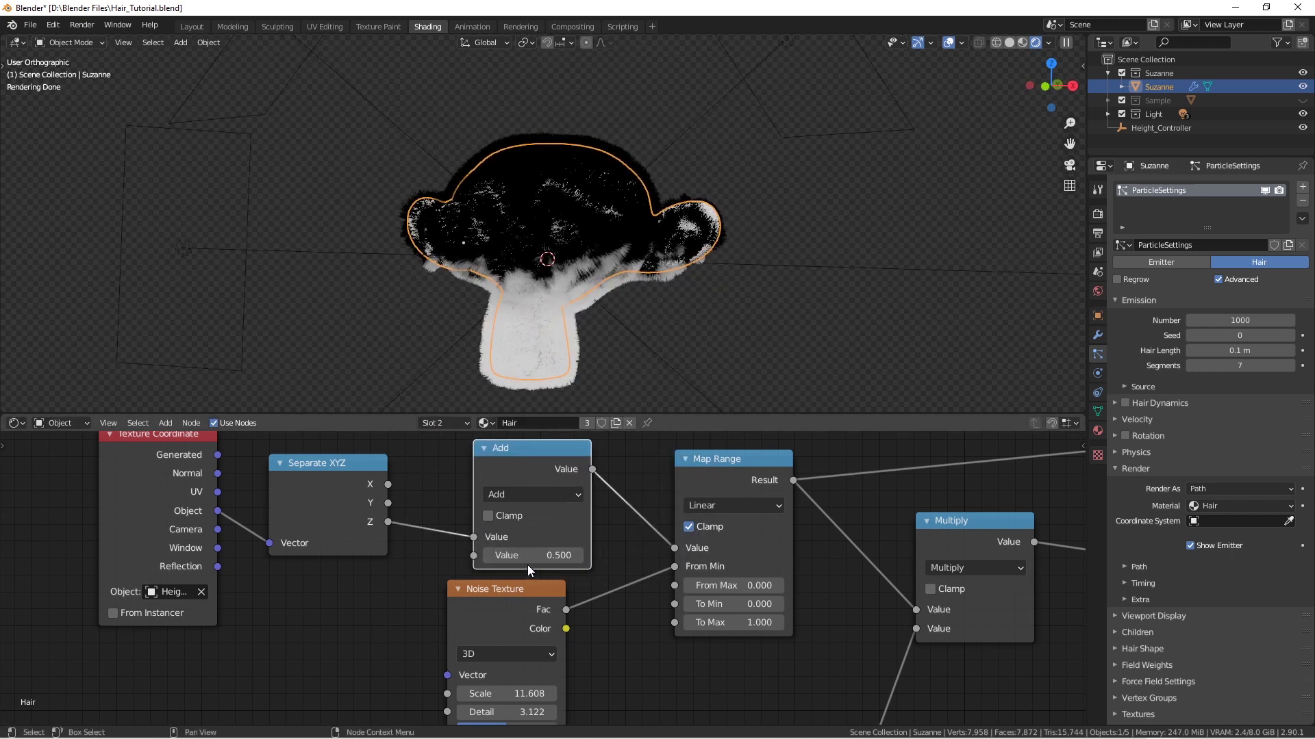
- Try changing the Add node's second value, and undo the change
scroll(527, 565, up, 2)
scroll(525, 582, up, 1)
scroll(523, 576, down, 2)
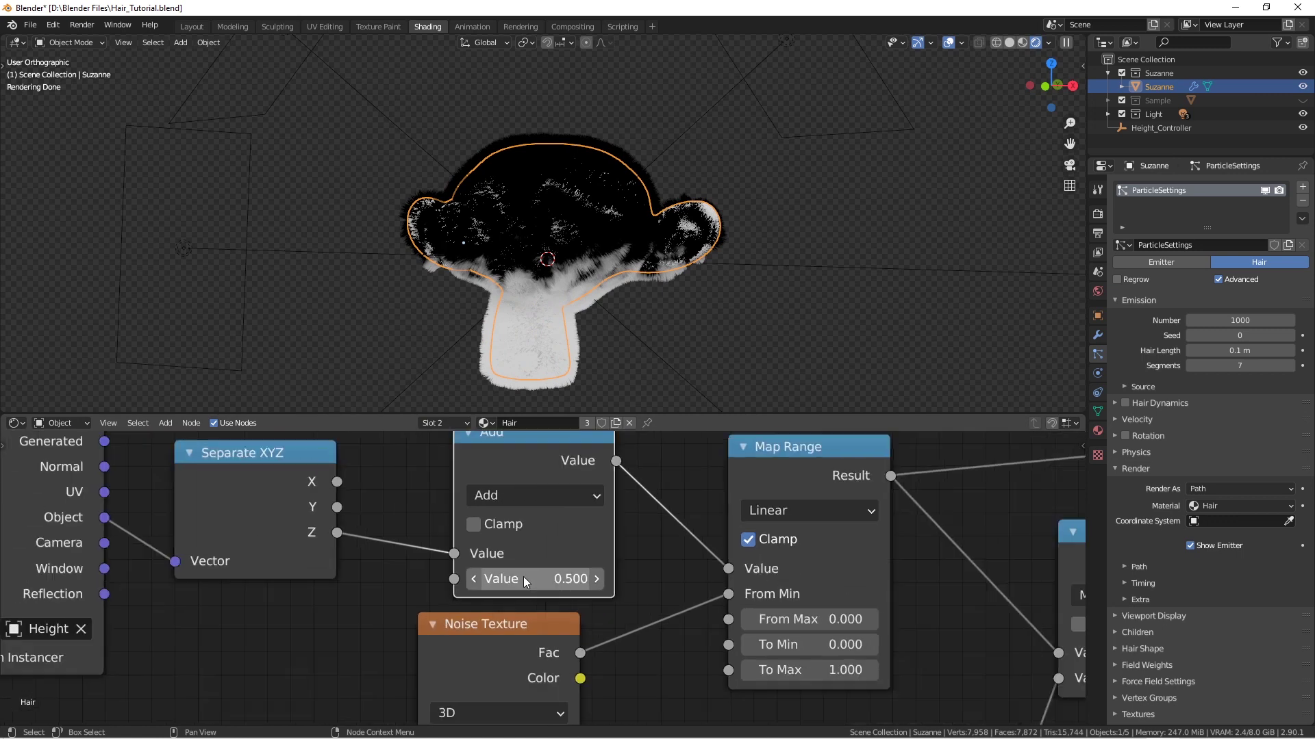
mouse_move(521, 626)
mouse_down()
mouse_move(544, 626)
mouse_move(507, 626)
mouse_move(591, 630)
mouse_move(503, 619)
mouse_up()
key(ctrl+z)
- Try moving the Height_Controller empty along the Z axis to test the gradient, and cancel the move
middle_drag(631, 277, 608, 280)
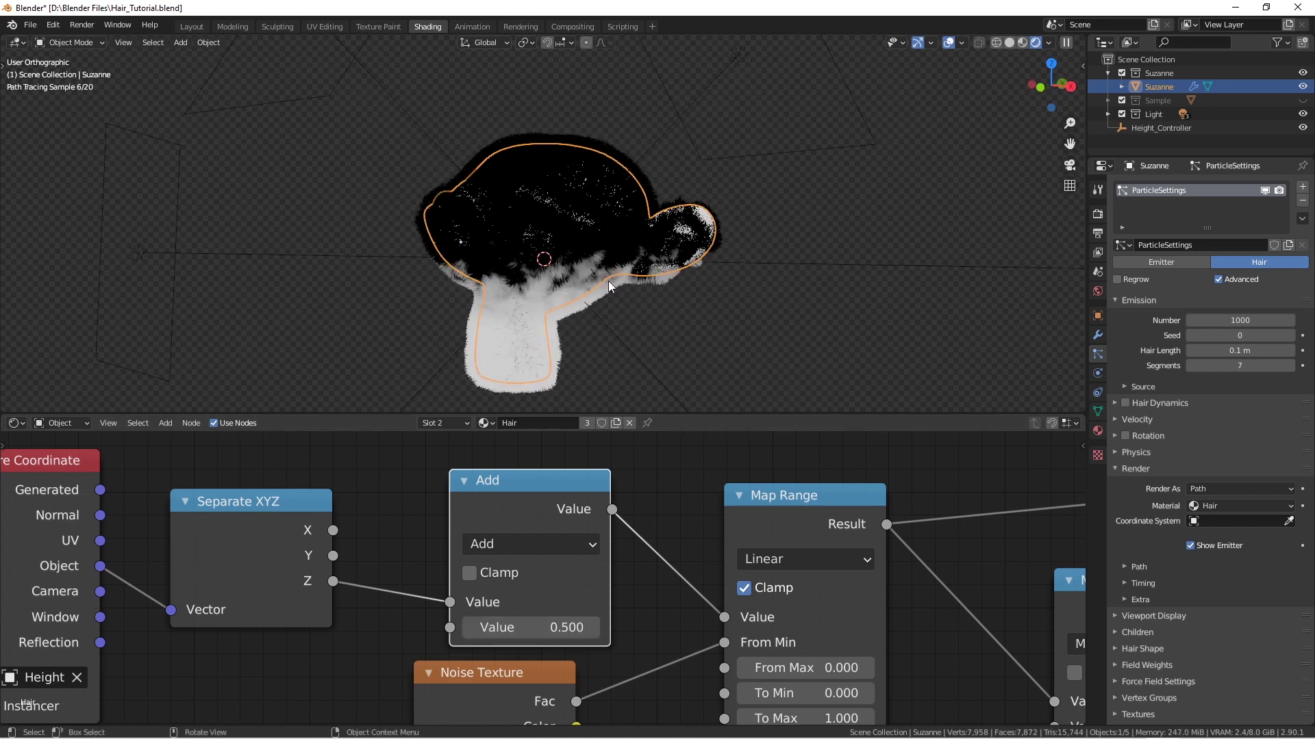
click(593, 267)
key(g)
key(z)
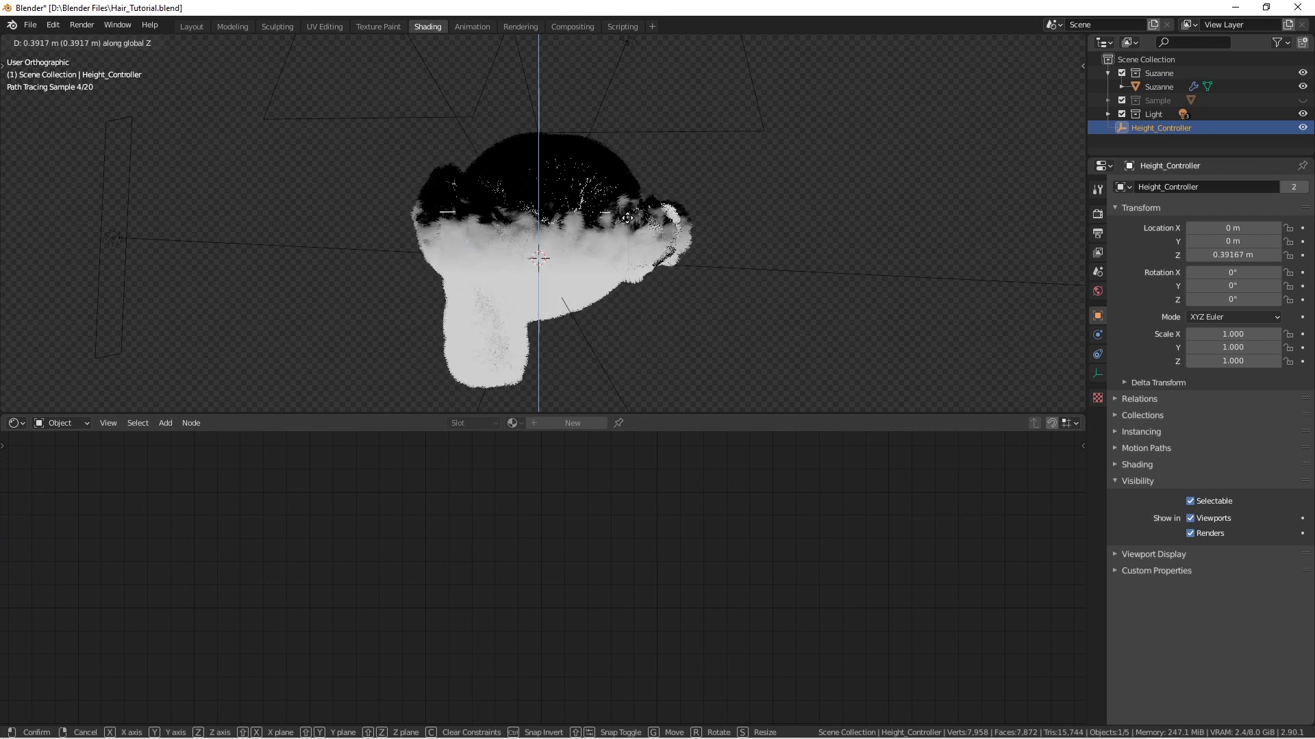
right_click(625, 265)
- Try rotating and scaling the Height_Controller empty, cancel both transforms, and reselect the monkey head
key(r)
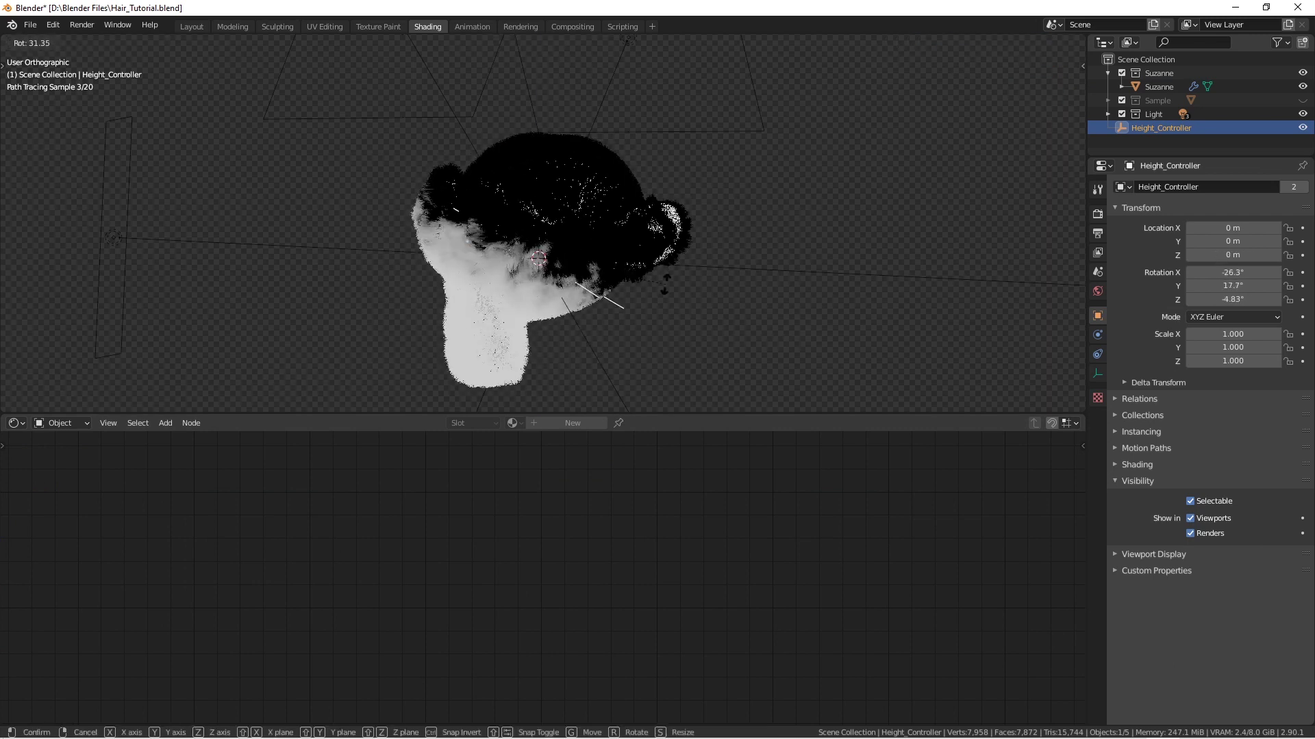
right_click(617, 223)
key(s)
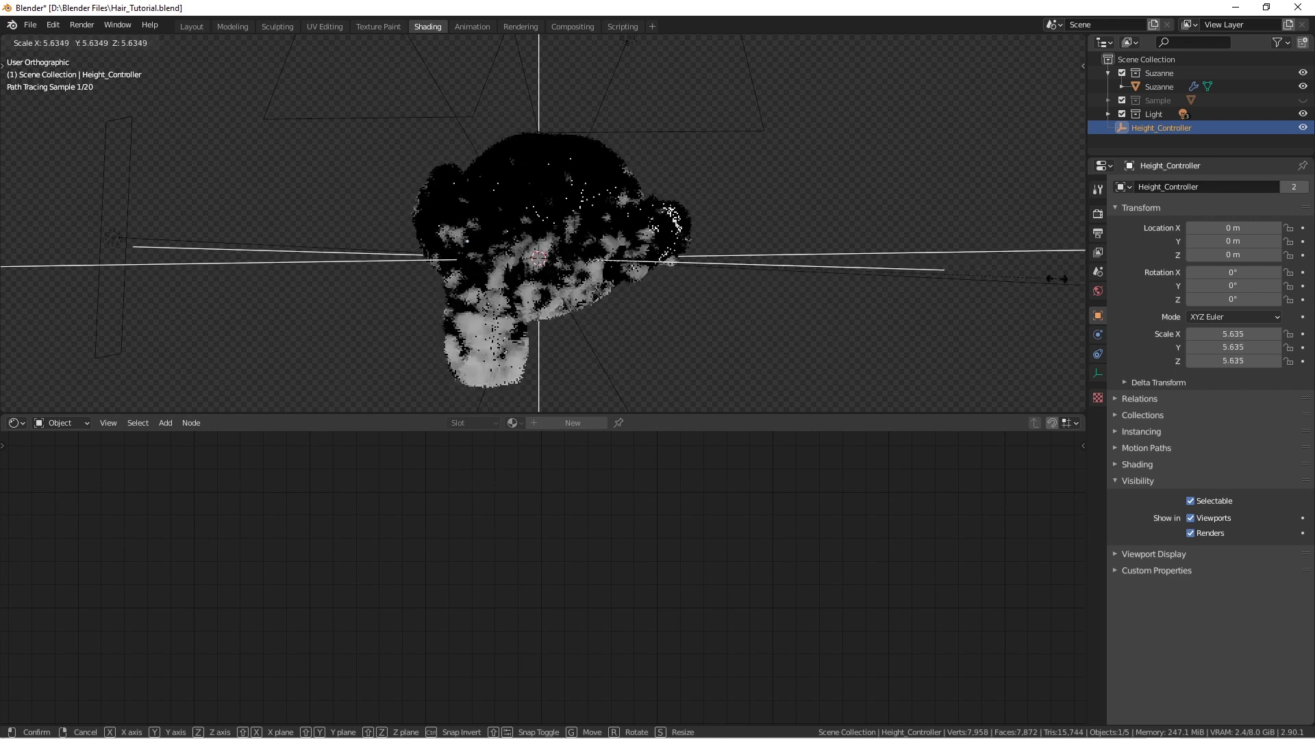
right_click(780, 253)
click(654, 256)
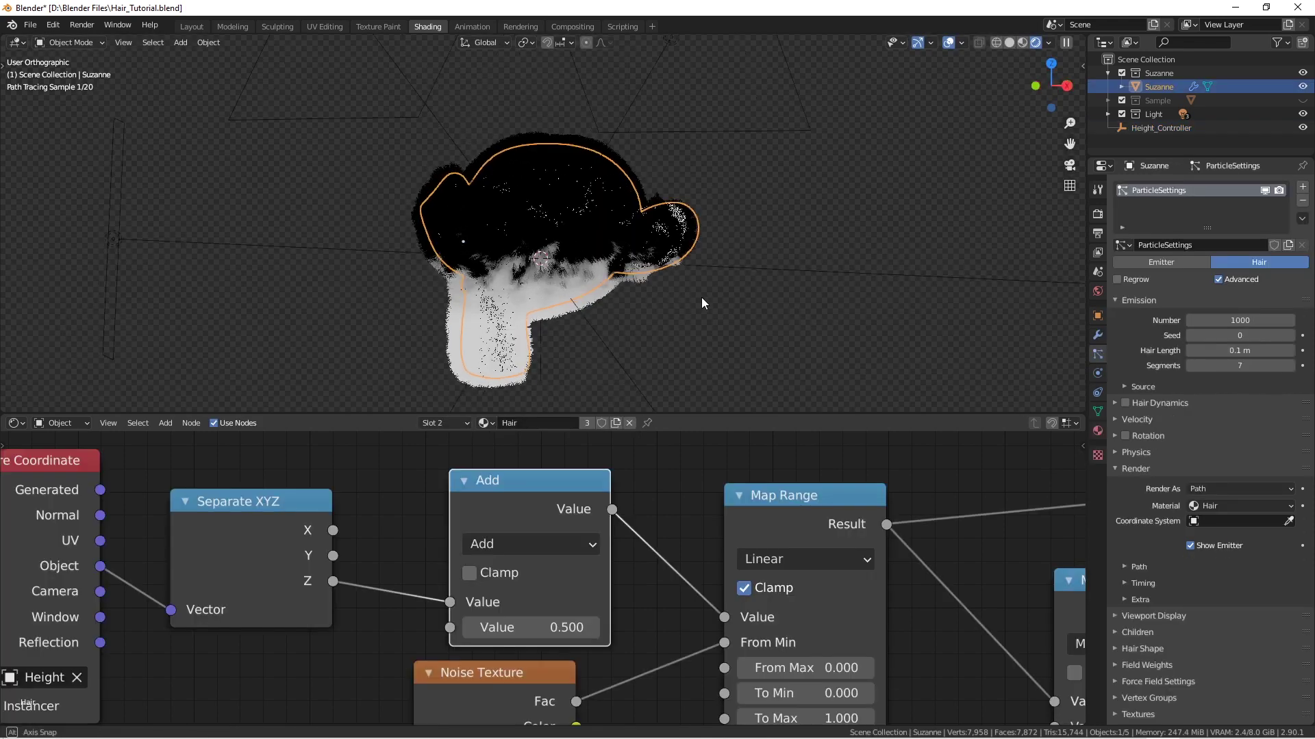
- Reposition the Multiply node, preview its output through the Viewer, and examine the hair strands around the neck up close
scroll(607, 564, down, 2)
middle_drag(607, 565, 458, 492)
scroll(458, 491, down, 3)
scroll(589, 269, up, 3)
shift+middle_drag(622, 277, 585, 216)
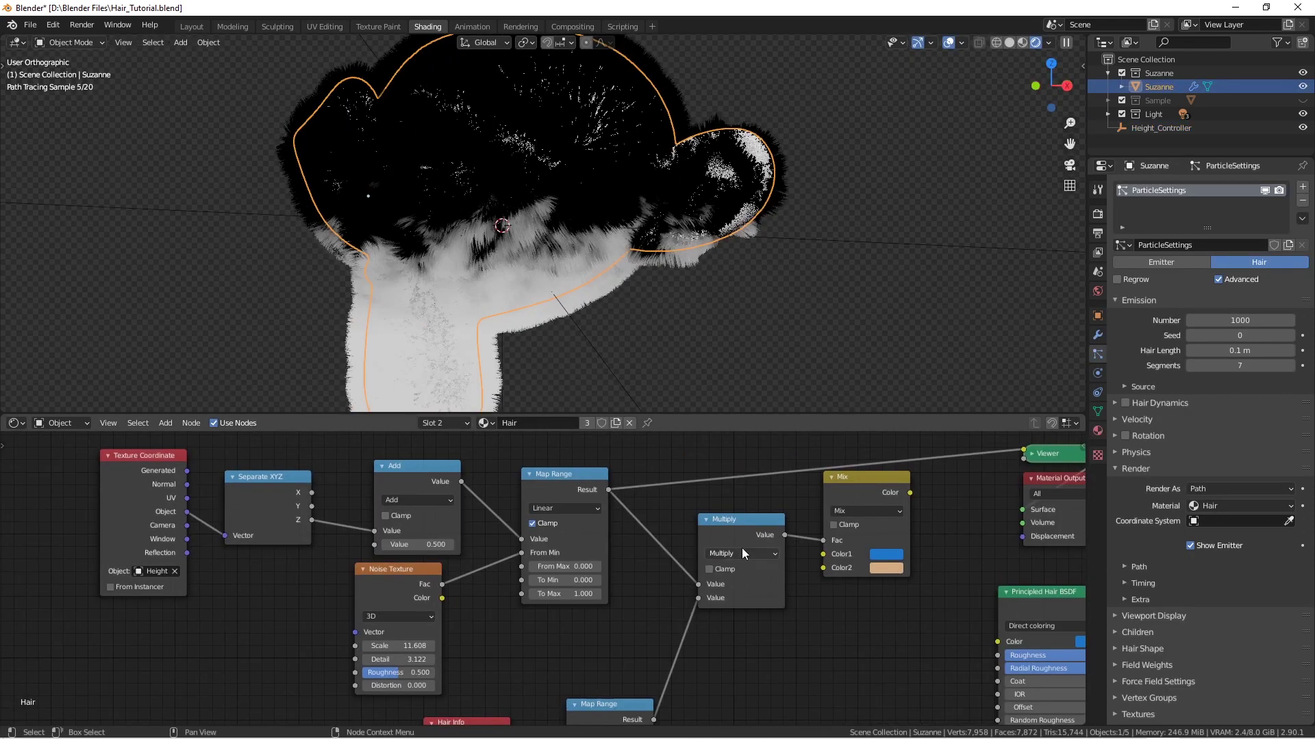
middle_drag(742, 548, 710, 552)
click(712, 531)
drag(712, 532, 680, 553)
middle_drag(695, 592, 688, 483)
drag(490, 649, 426, 652)
key(Home)
shift+middle_drag(498, 279, 557, 233)
middle_drag(547, 278, 556, 277)
scroll(556, 278, up, 3)
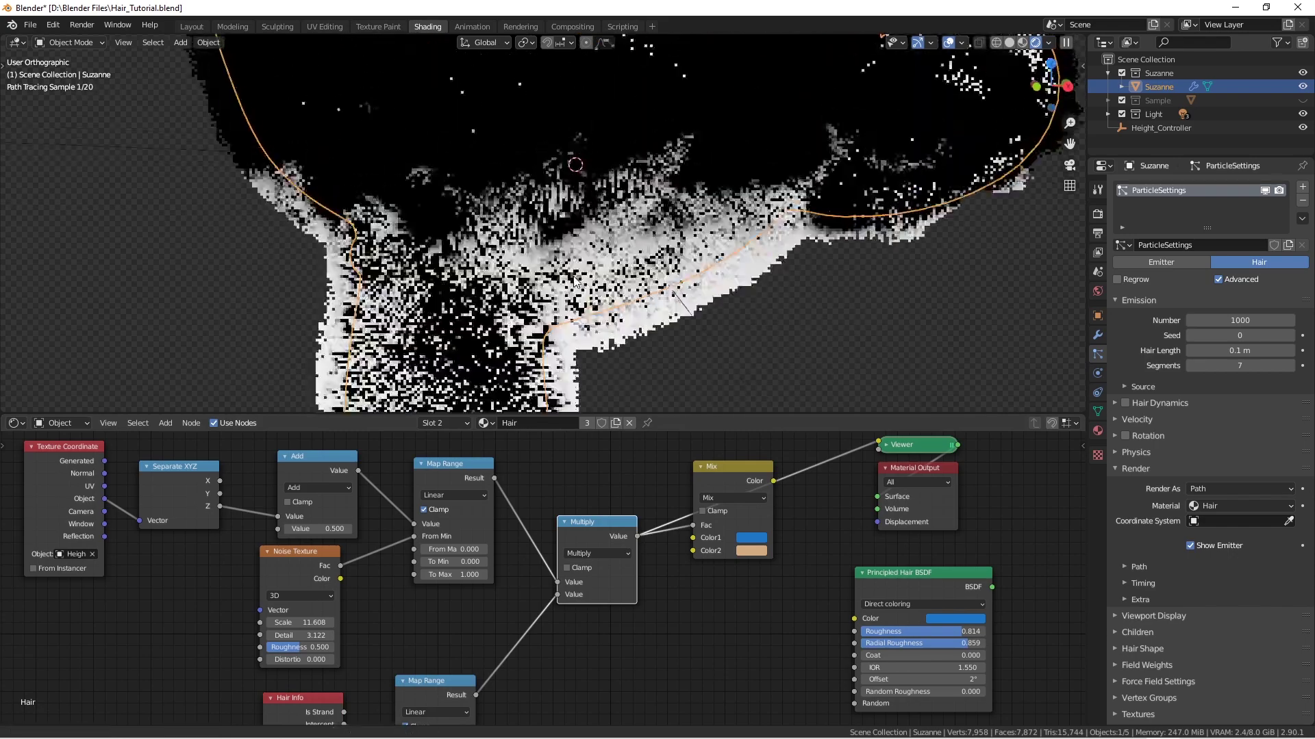
scroll(568, 288, up, 4)
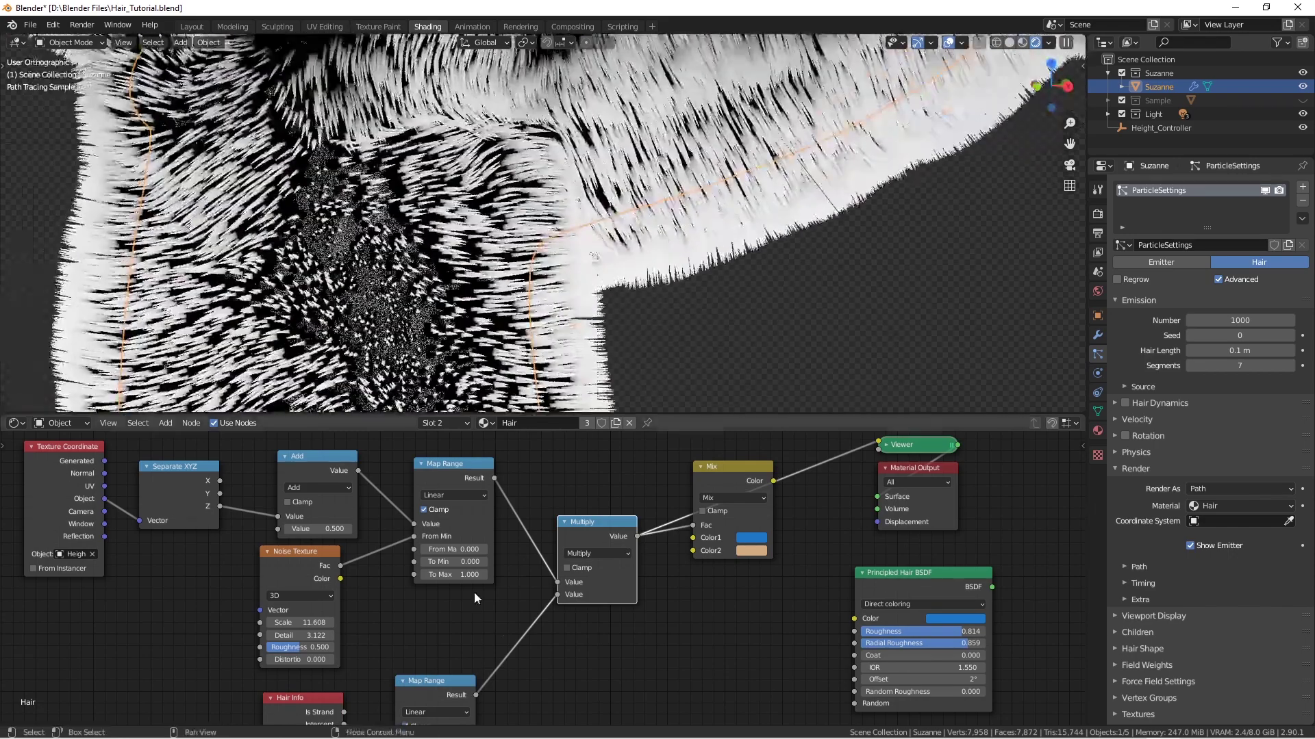
- Try a From Min of 0.9 on the Map Range node fed by Hair Info's Intercept
scroll(540, 590, up, 6)
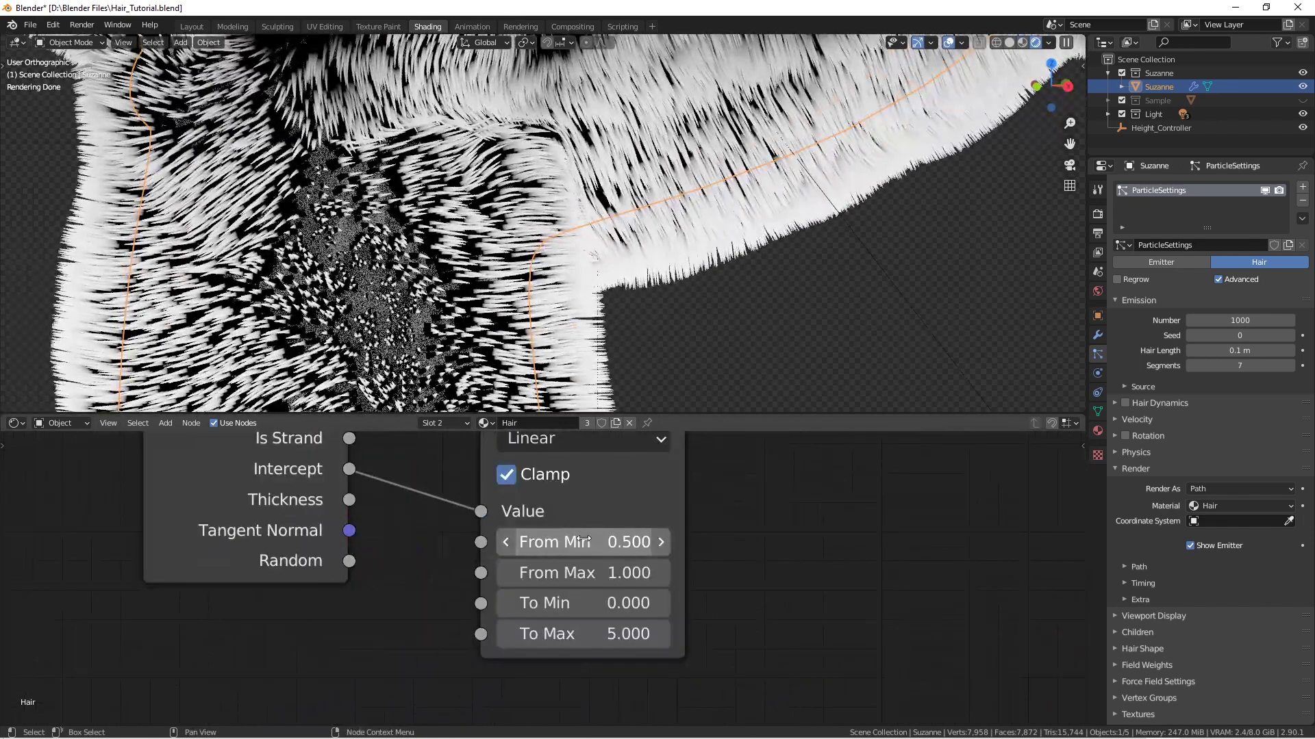
text(0.9)
key(Return)
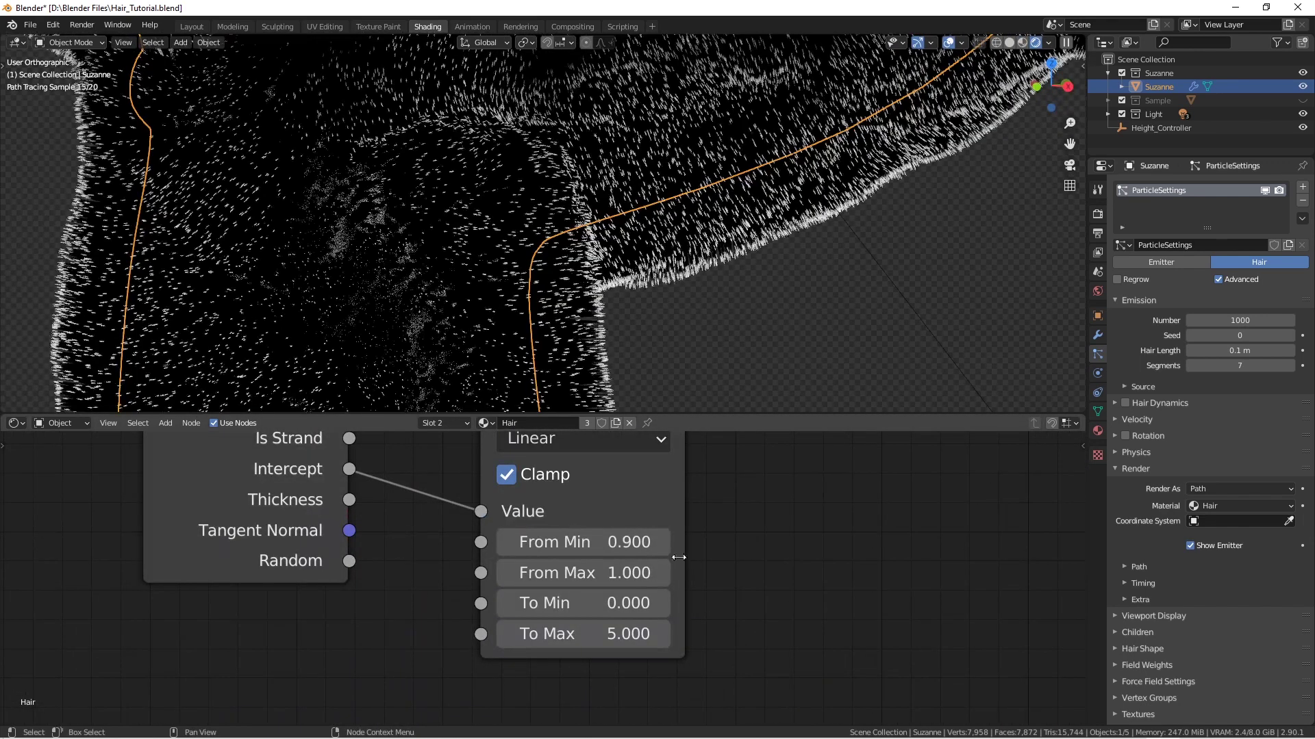
- Set the From Min of the Hair Info Map Range node to 0.8, and deselect the monkey head
click(612, 541)
key(Return)
scroll(634, 261, down, 2)
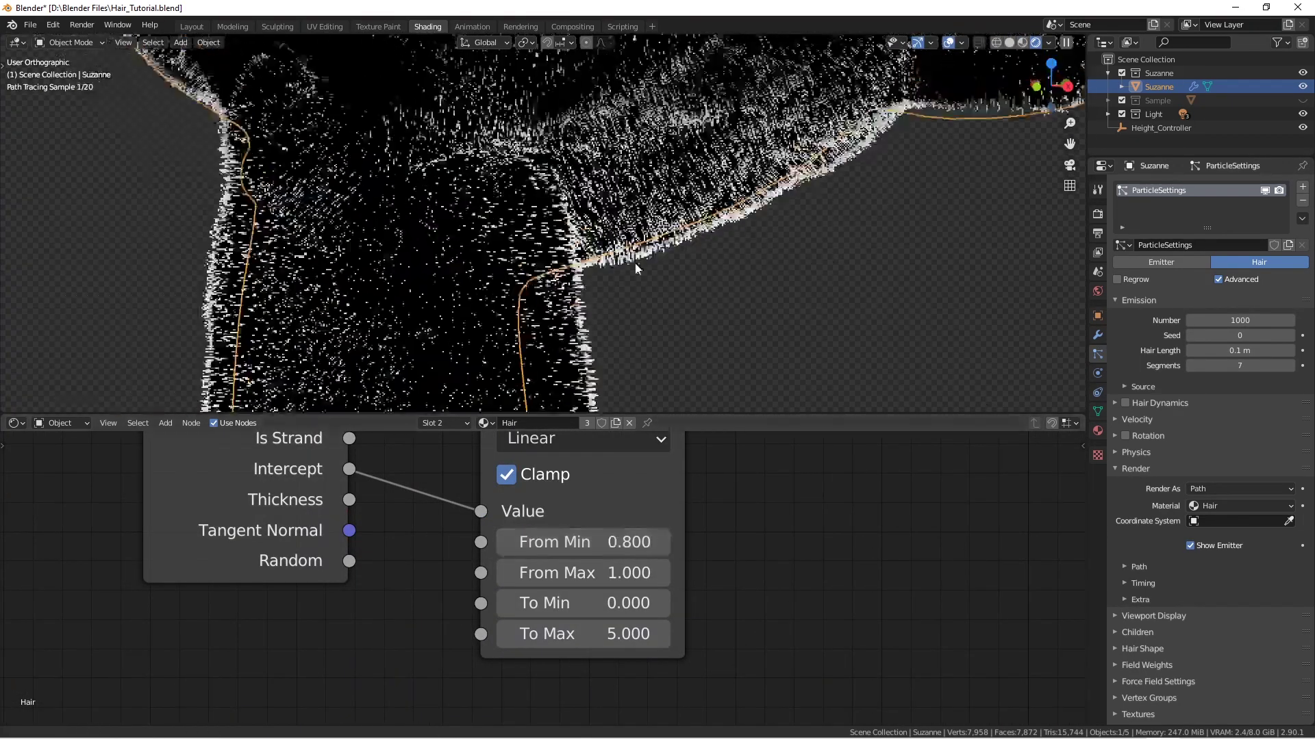
click(635, 262)
shift+middle_drag(634, 262, 612, 331)
shift+middle_drag(685, 159, 636, 254)
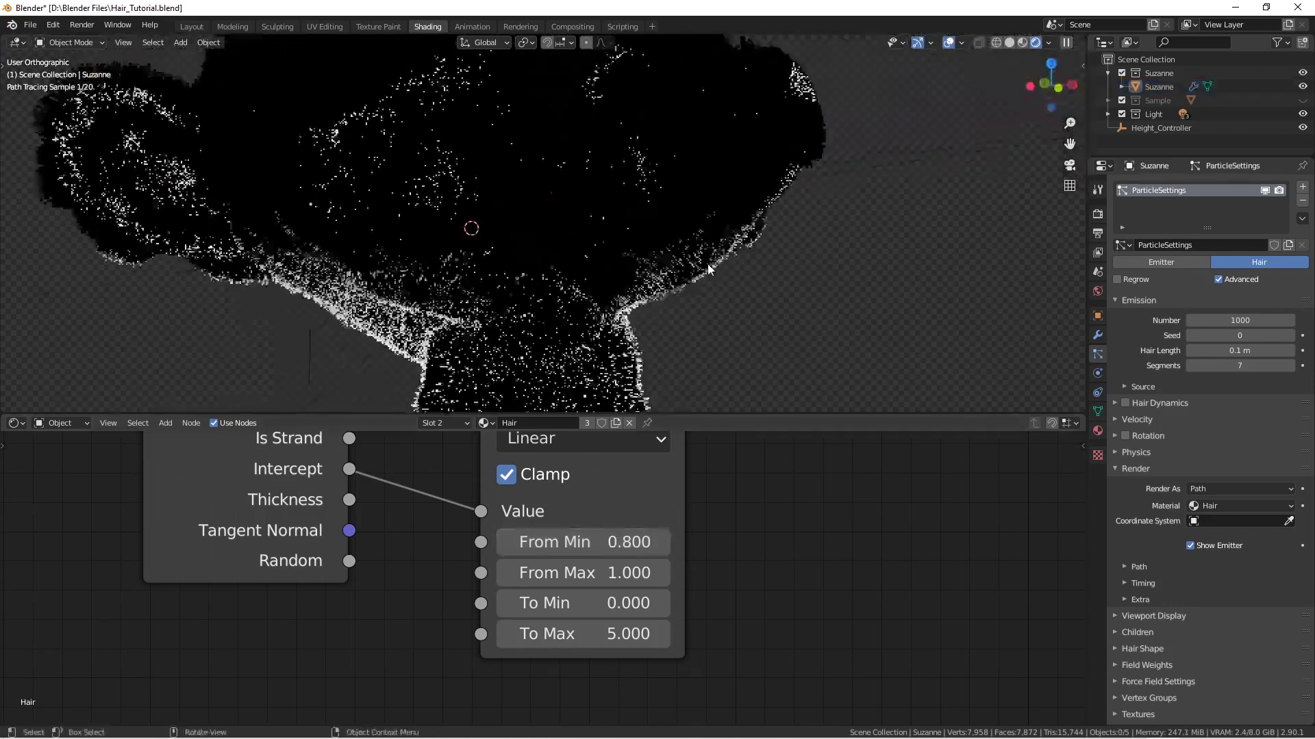
- Reposition the height gradient nodes as a group: Texture Coordinate, Separate XYZ, Add, Noise Texture and the upper Map Range
scroll(556, 541, down, 1)
middle_drag(555, 541, 593, 561)
scroll(560, 529, down, 3)
scroll(562, 507, up, 2)
middle_drag(563, 507, 595, 644)
scroll(522, 532, down, 2)
middle_drag(765, 460, 710, 540)
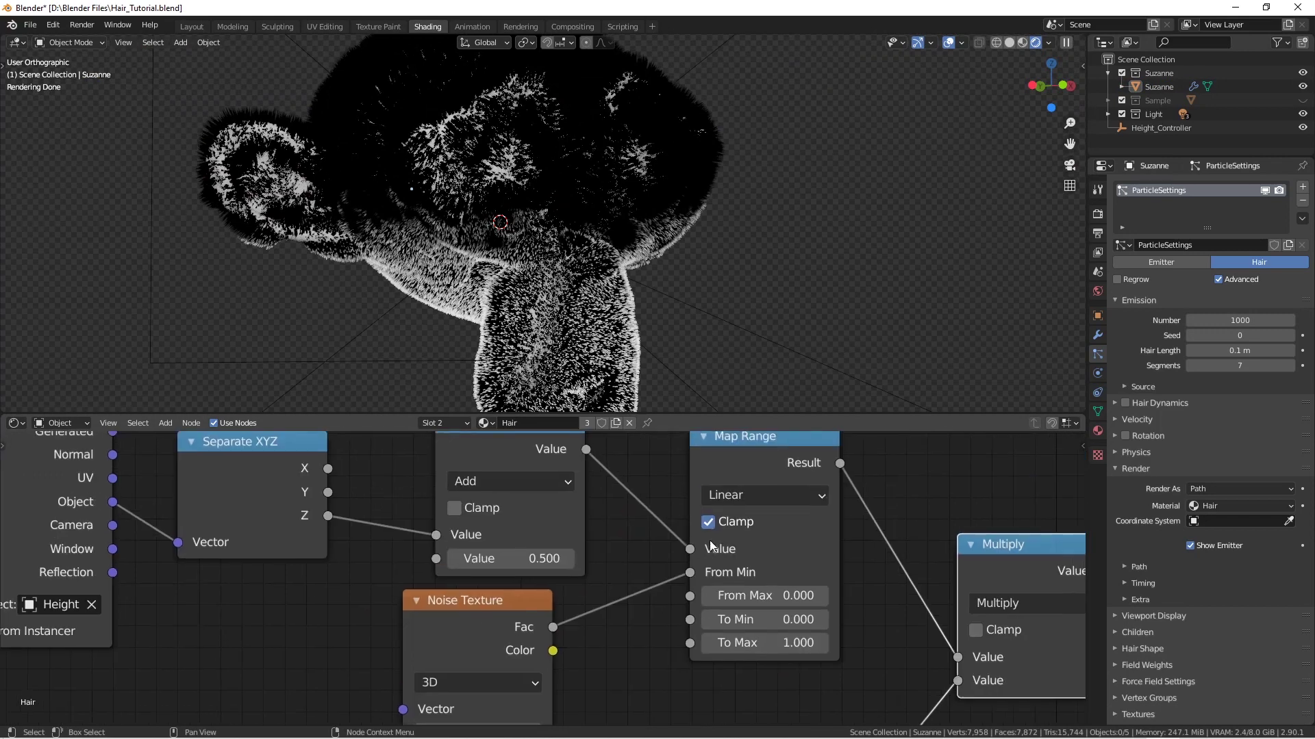
scroll(709, 541, down, 7)
middle_drag(398, 552, 492, 581)
scroll(492, 582, down, 3)
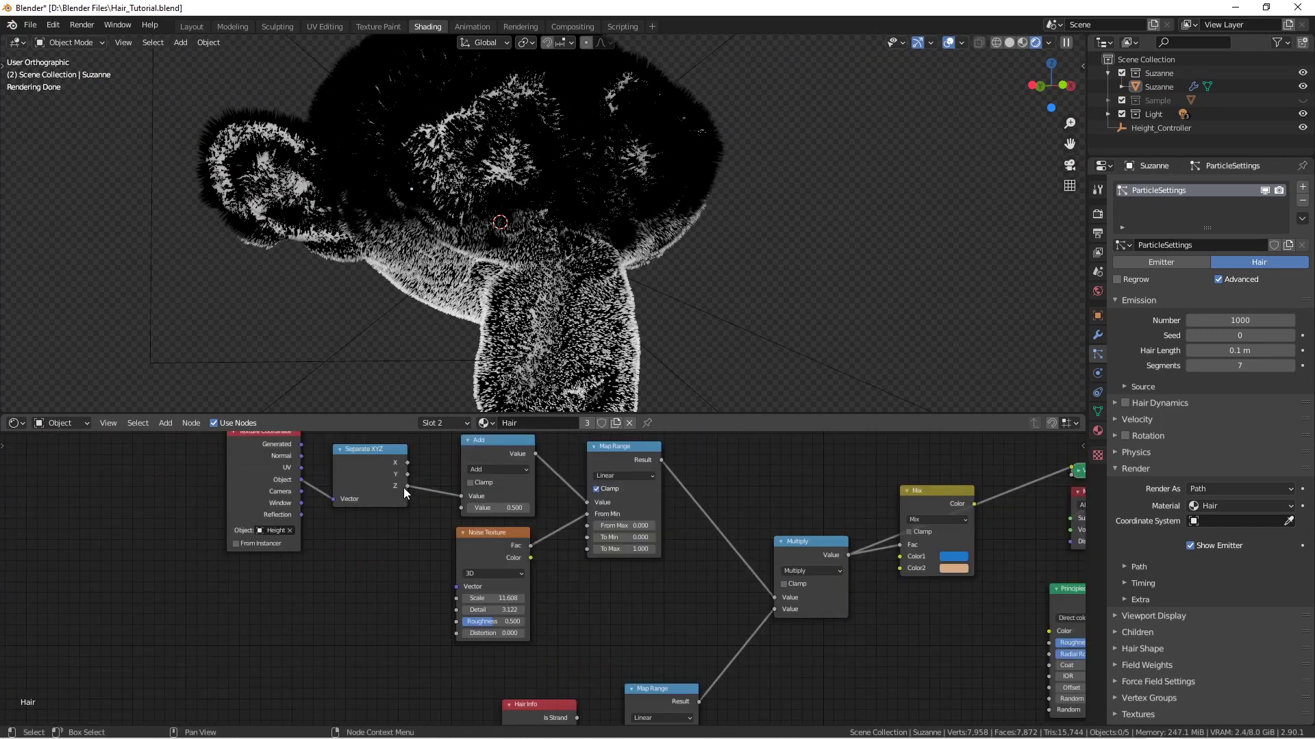
drag(270, 479, 632, 649)
key(g)
click(630, 622)
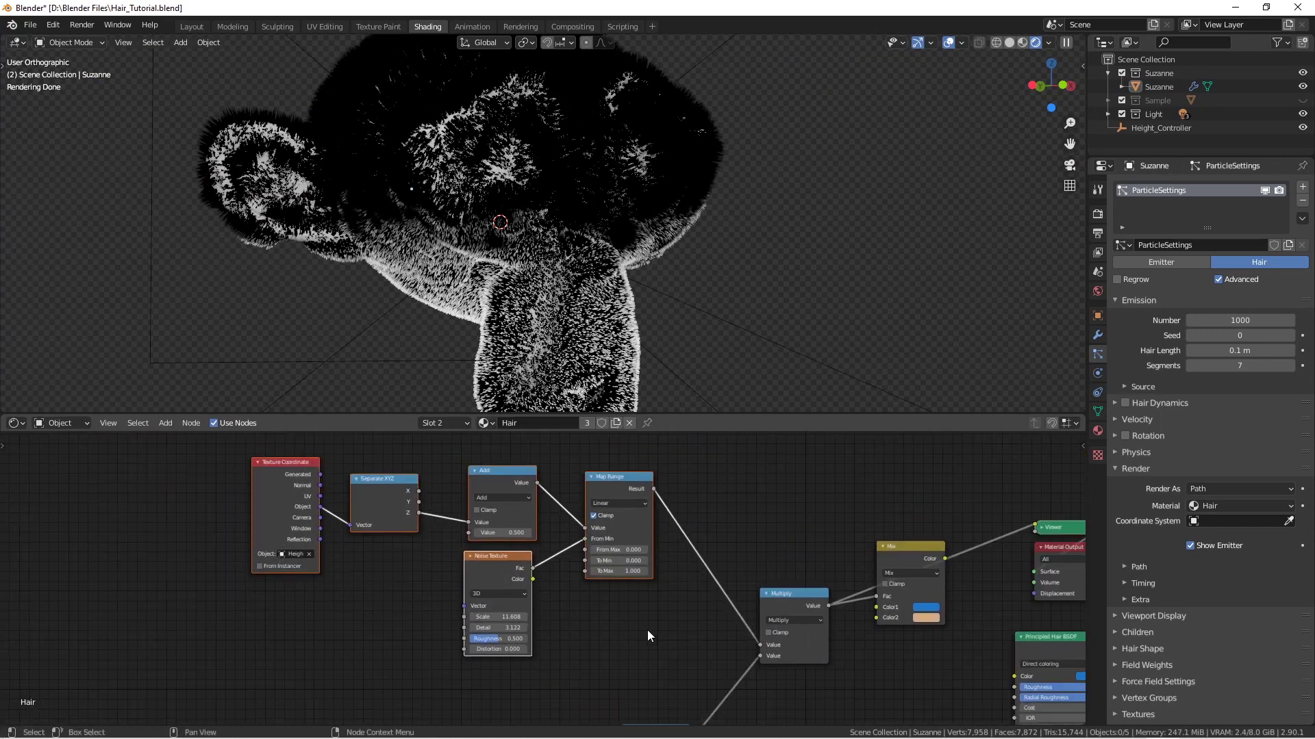
key(g)
click(652, 641)
- Move the Hair Info node and its Map Range node together, placing them beneath the Noise Texture group
scroll(647, 650, down, 1)
middle_drag(643, 657, 620, 537)
drag(466, 719, 700, 635)
key(g)
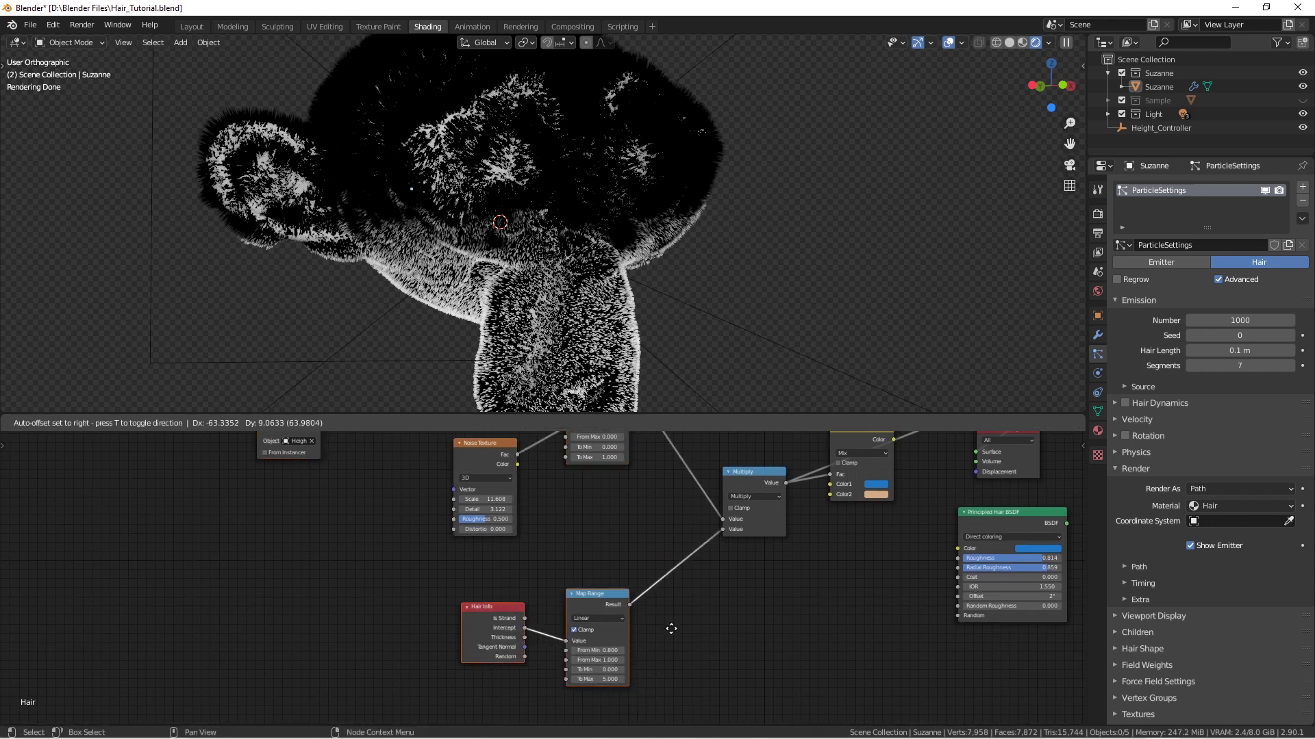
click(658, 625)
middle_drag(681, 565, 654, 638)
middle_drag(493, 626, 484, 617)
scroll(582, 589, down, 2)
middle_drag(654, 568, 656, 573)
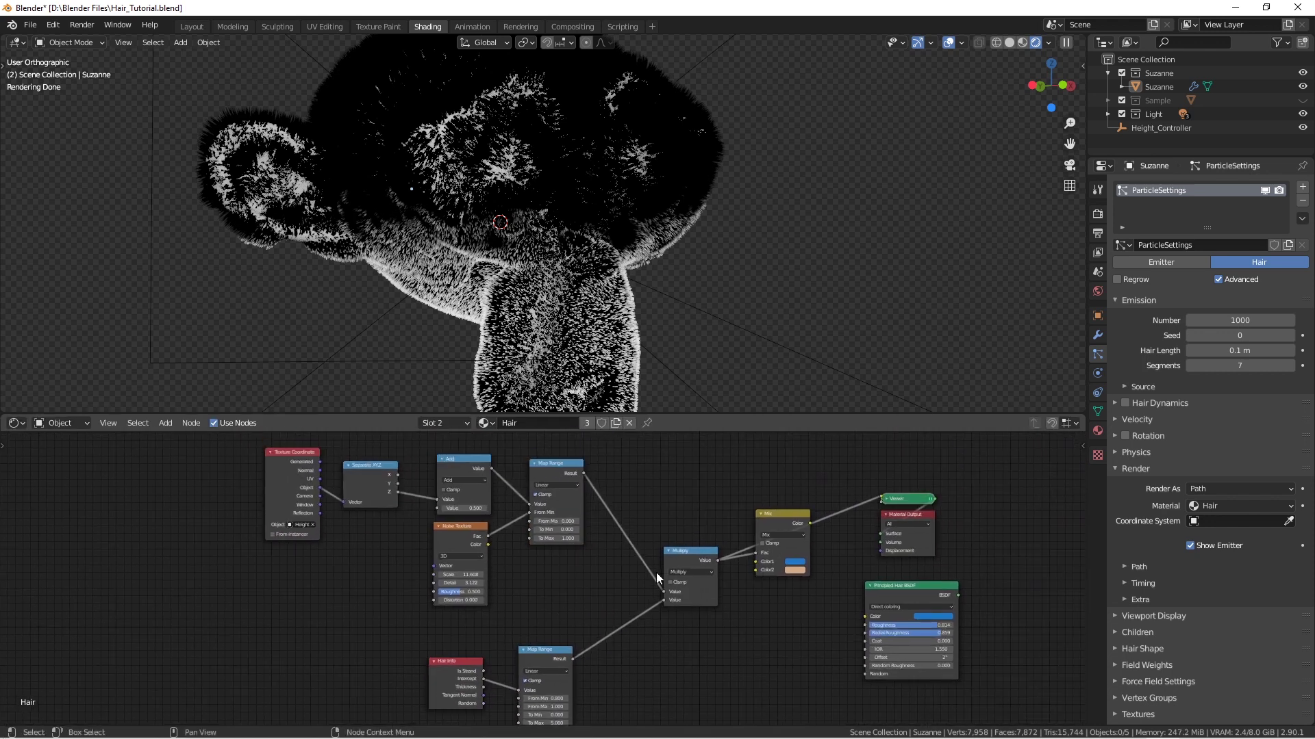
- Adjust the placement of the Multiply and Mix nodes, and preview the Mix node's colours on the fur
drag(685, 564, 648, 570)
middle_drag(744, 546, 657, 555)
drag(694, 526, 689, 556)
ctrl+shift+click(696, 566)
scroll(737, 575, up, 6)
scroll(738, 575, up, 3)
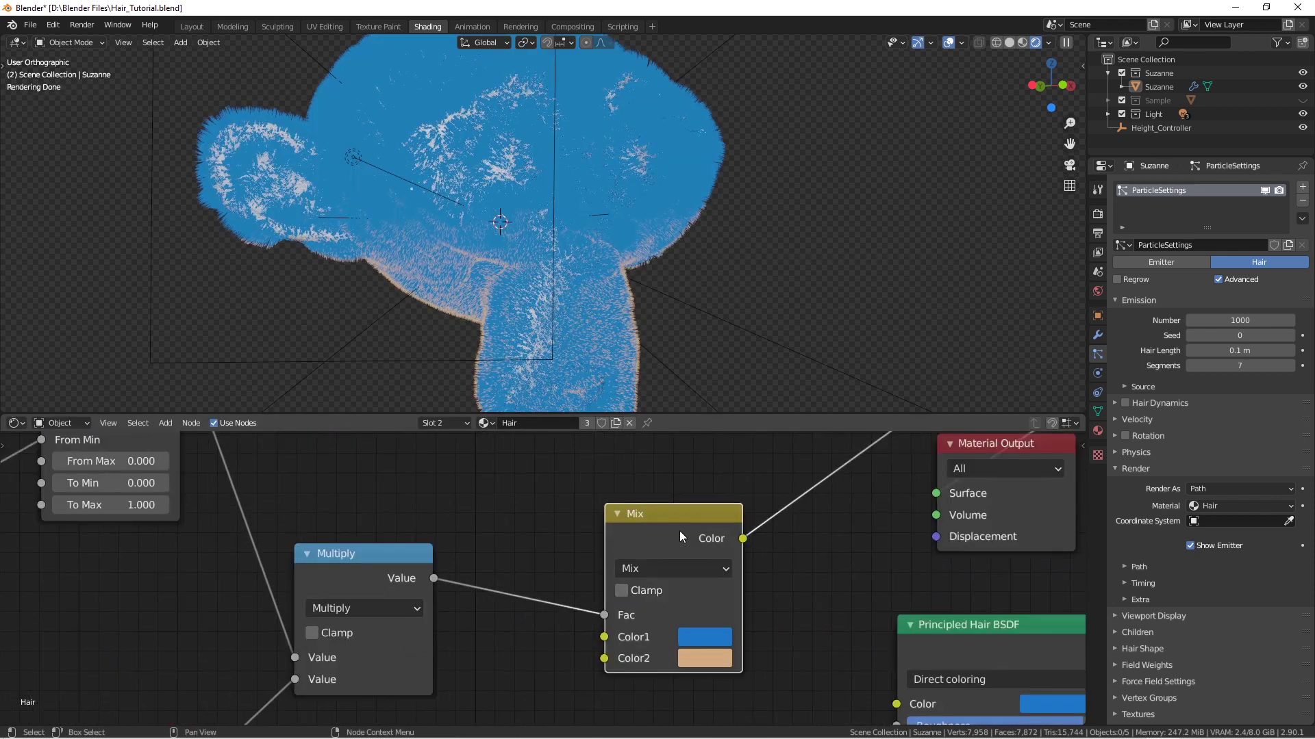
- Connect the Mix node's Color output to the Color input of the Principled Hair BSDF
middle_drag(679, 531, 515, 461)
scroll(593, 543, down, 2)
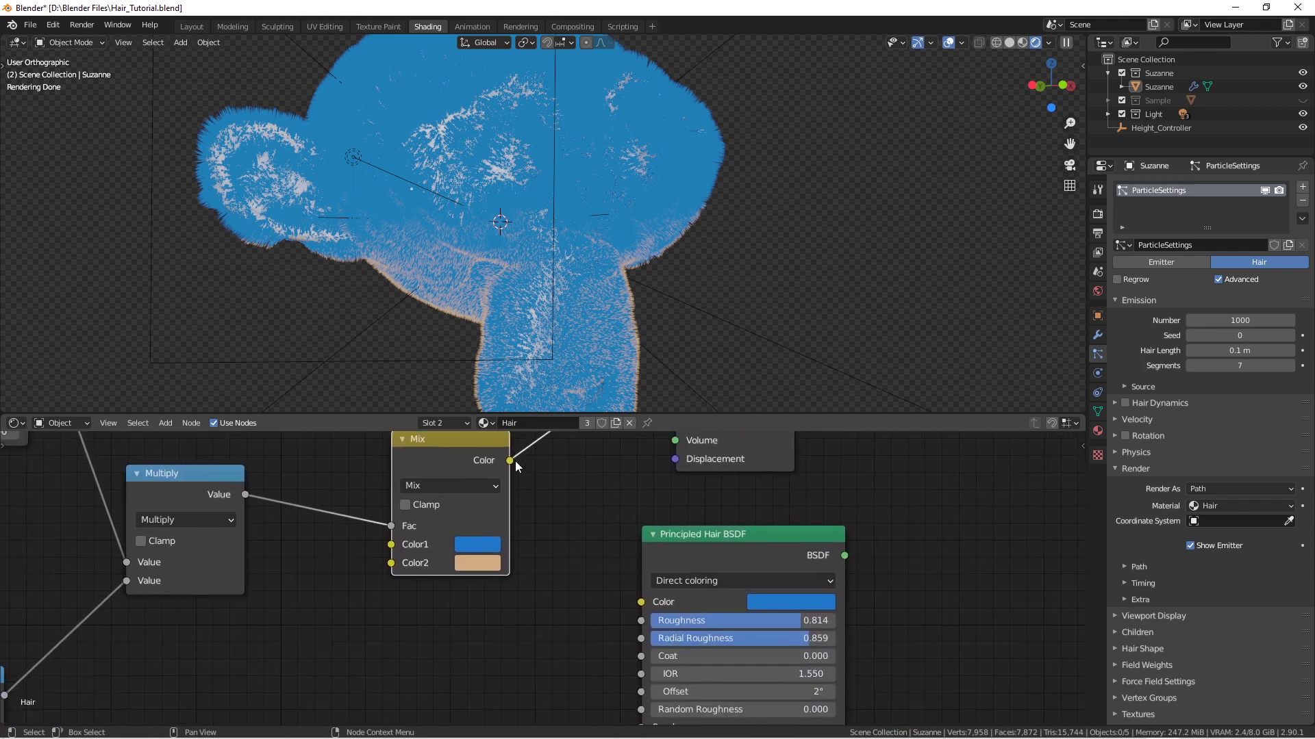
drag(631, 589, 641, 602)
middle_drag(718, 515, 631, 612)
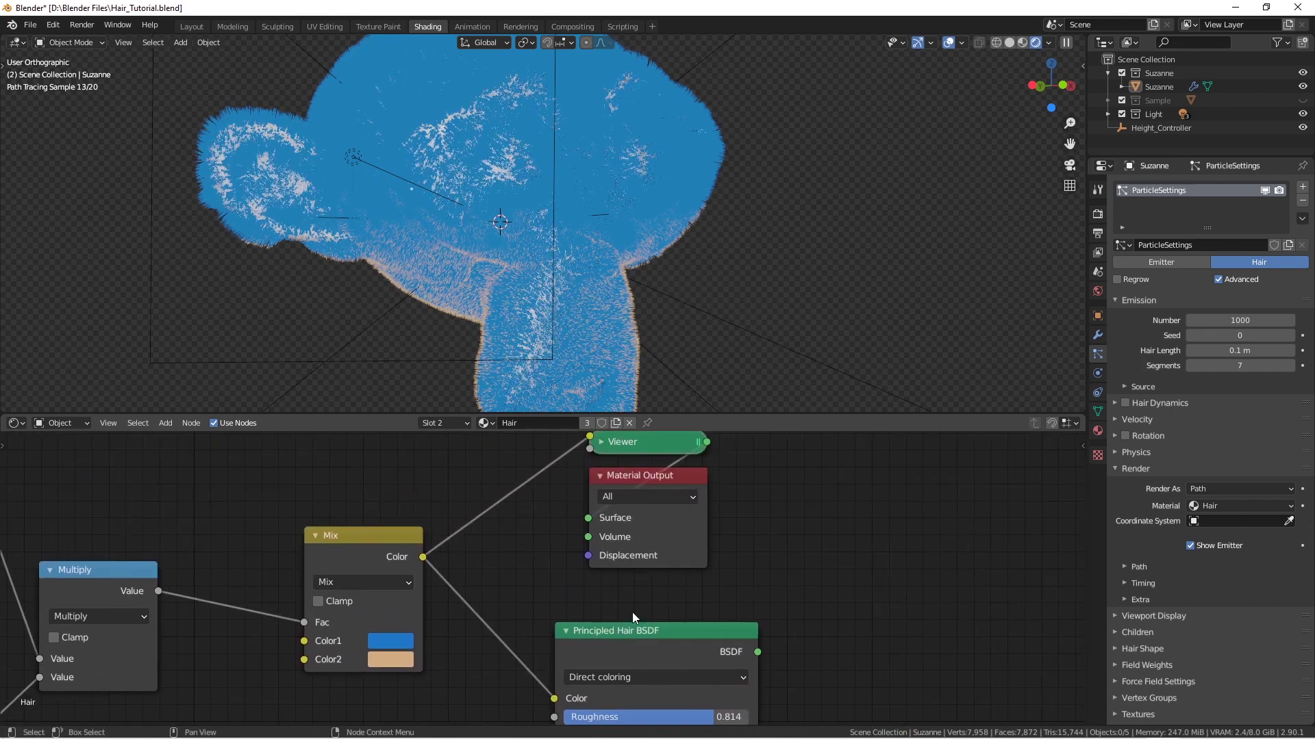
- Place the Material Output beside the Principled Hair BSDF and connect the BSDF output to its Surface input
drag(643, 484, 892, 595)
middle_drag(789, 667, 744, 588)
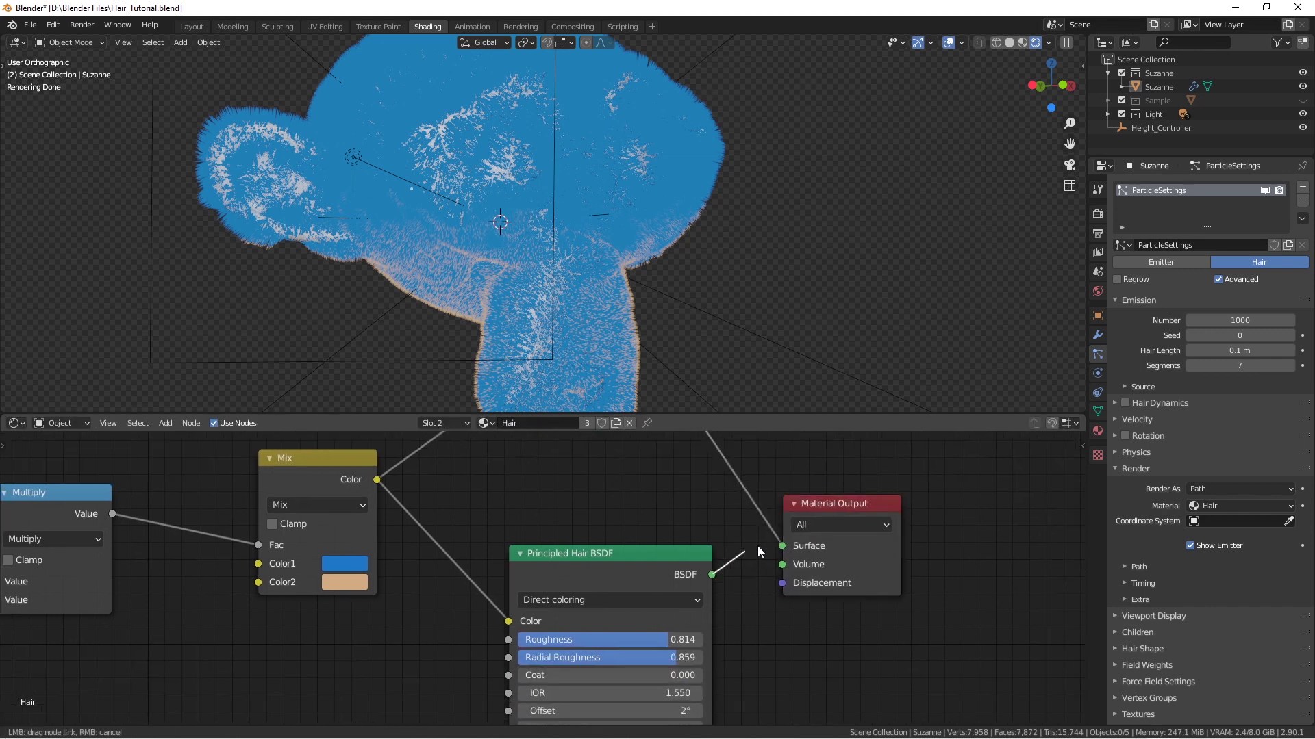
drag(757, 545, 781, 545)
middle_drag(689, 224, 594, 277)
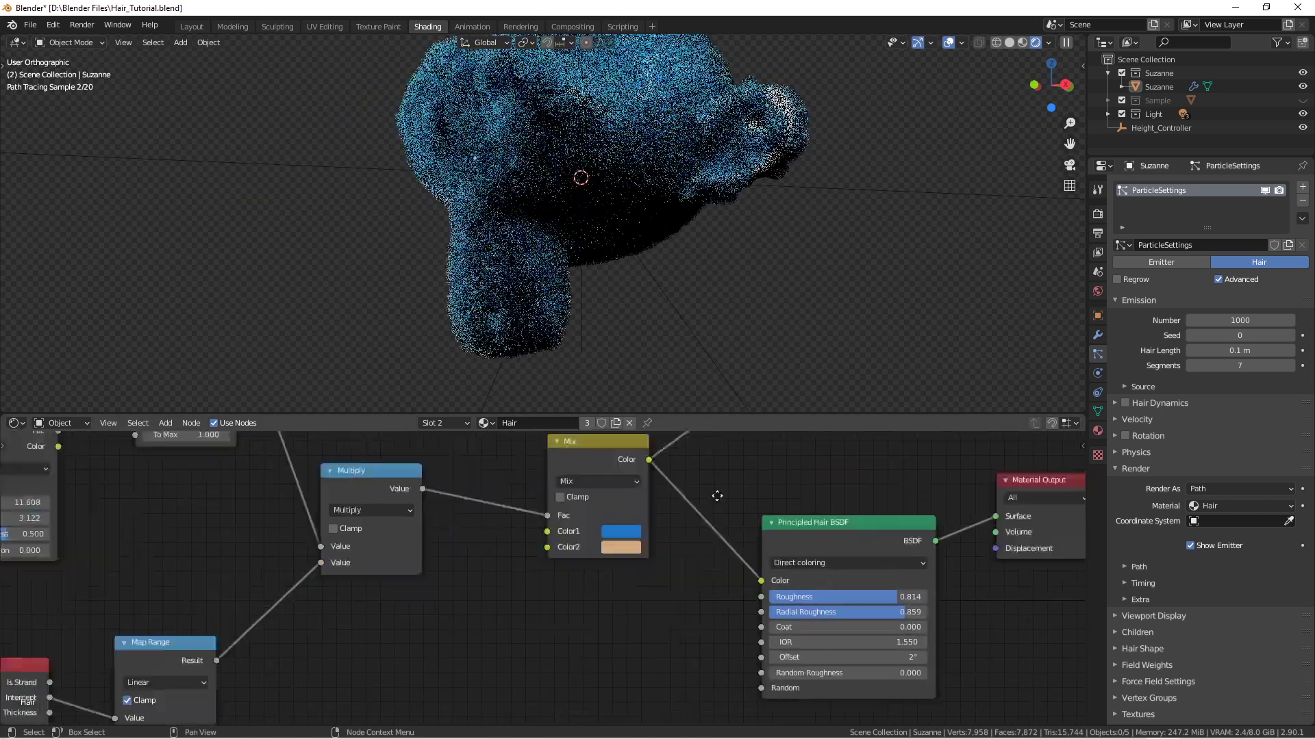
- Set the To Max of the Hair Info Map Range node to 10
middle_drag(285, 611, 647, 439)
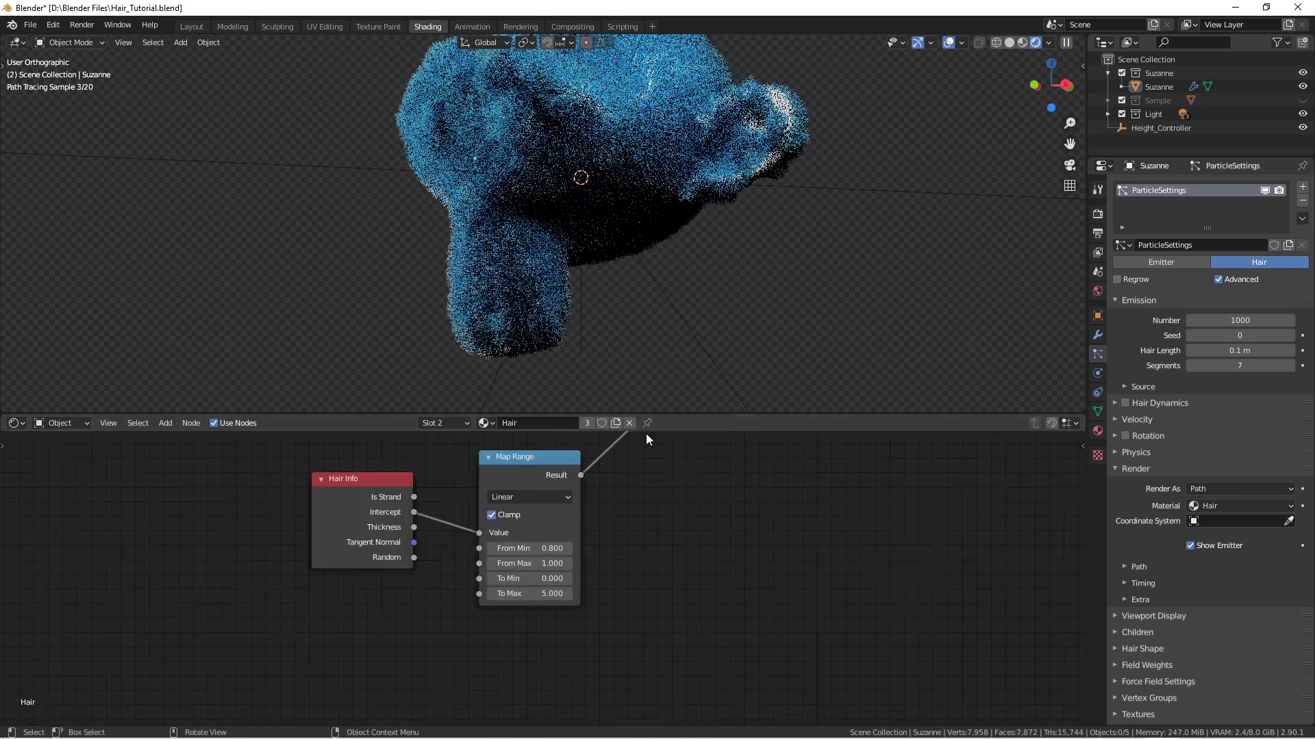
scroll(542, 578, up, 4)
double_click(534, 613)
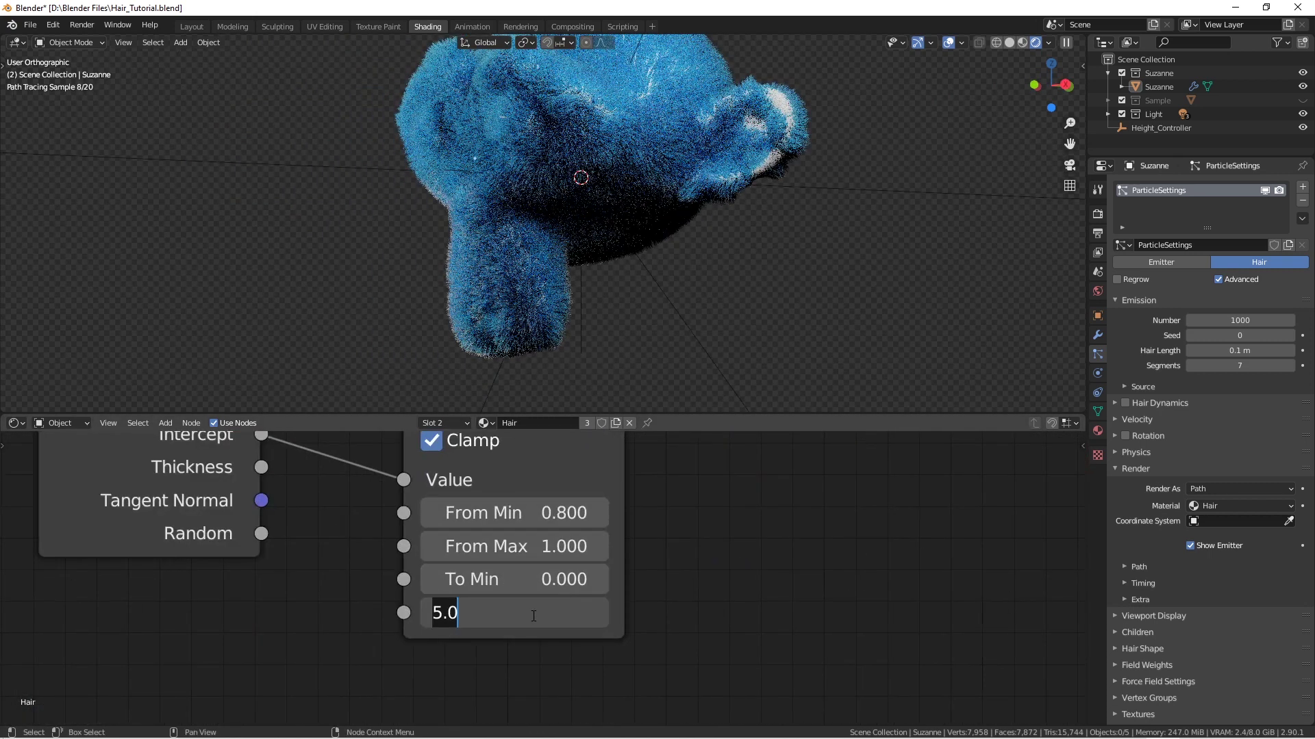
text(10)
key(Return)
- Set the Hair Info Map Range node's From Min to 0.7 and its From Max to 0.8
double_click(501, 513)
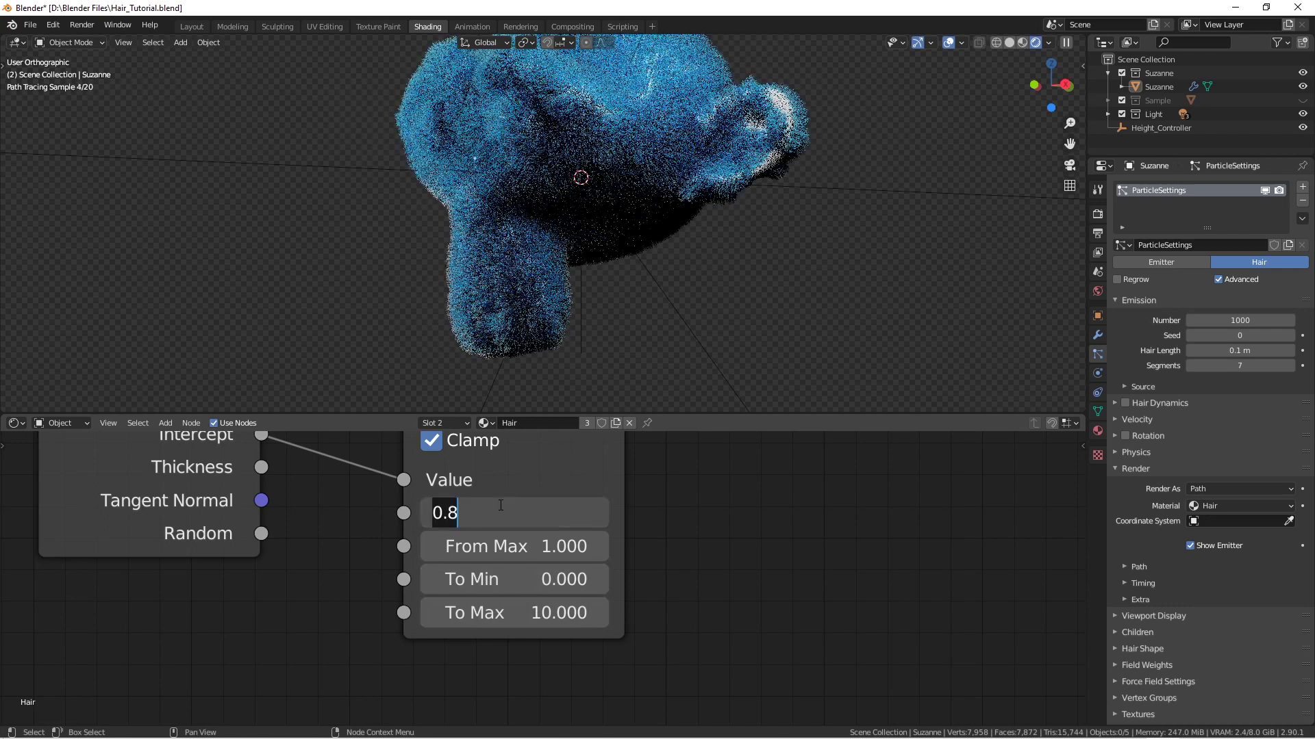
key(Return)
double_click(495, 517)
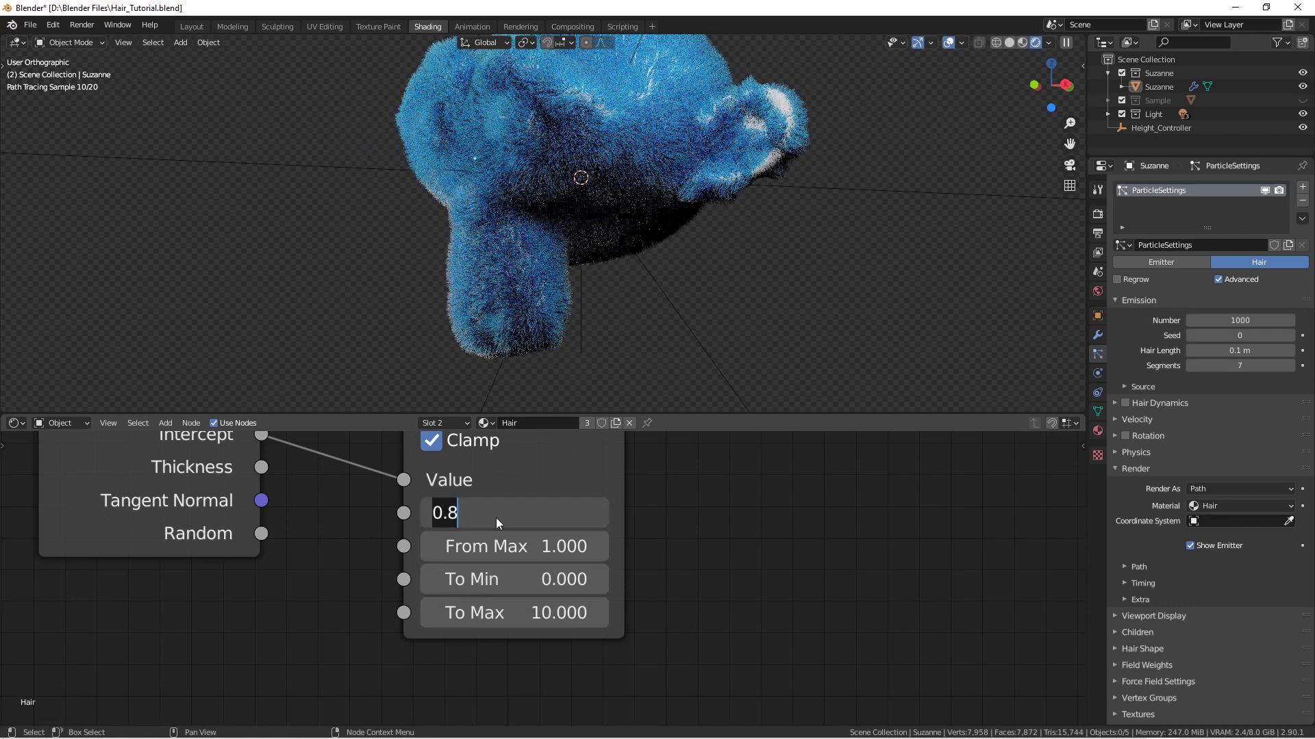
key(Return)
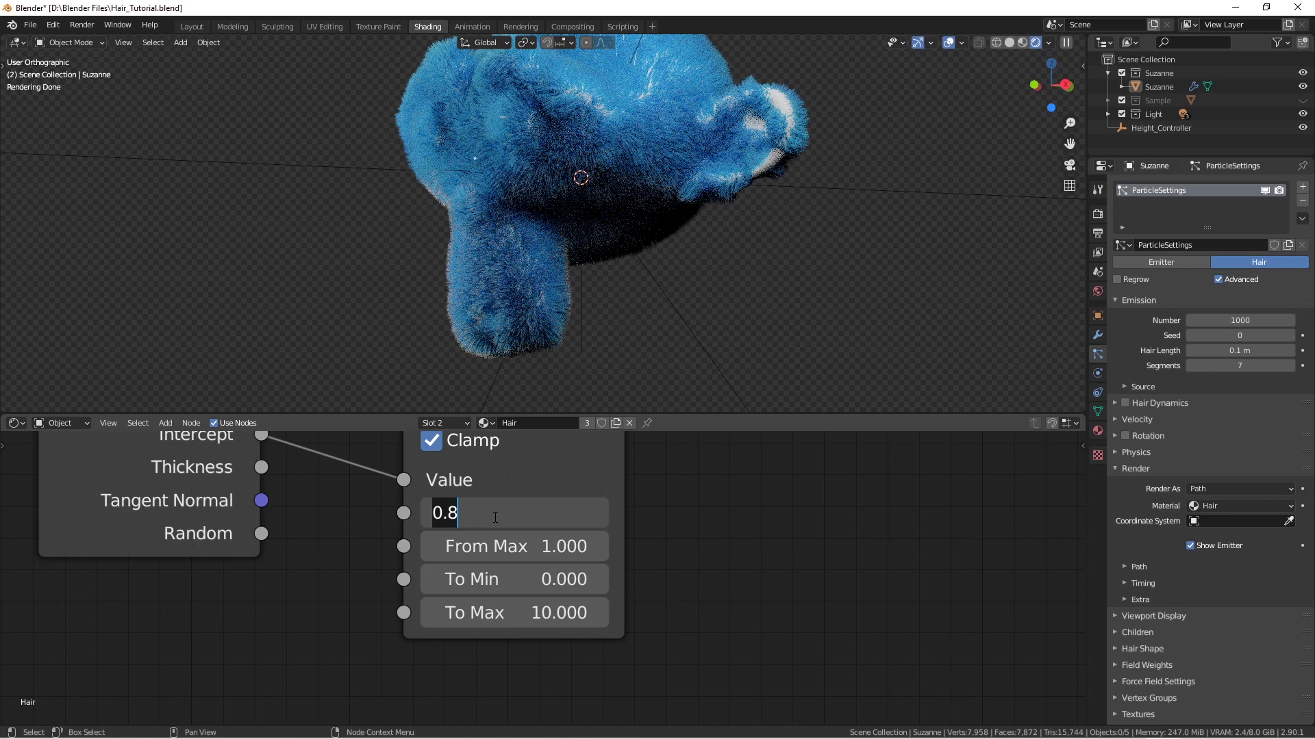
key(Tab)
key(BackSpace)
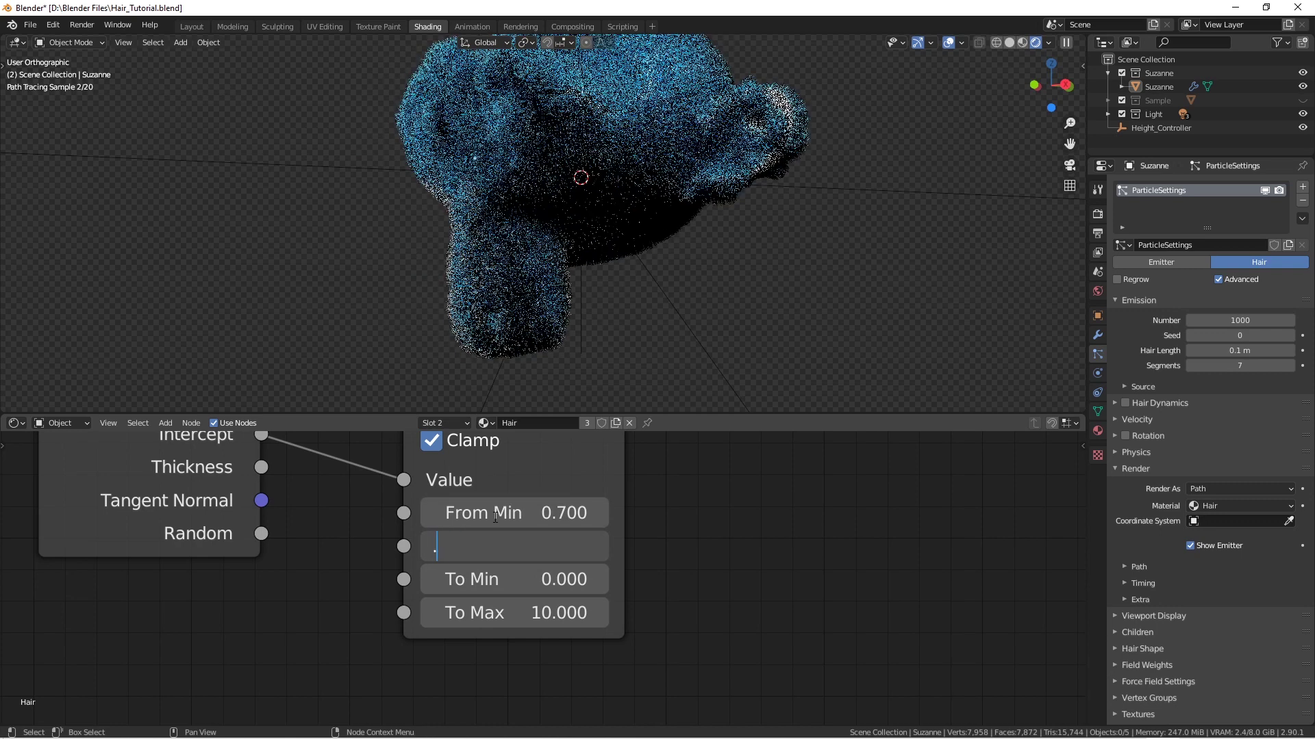
text(.8)
key(Return)
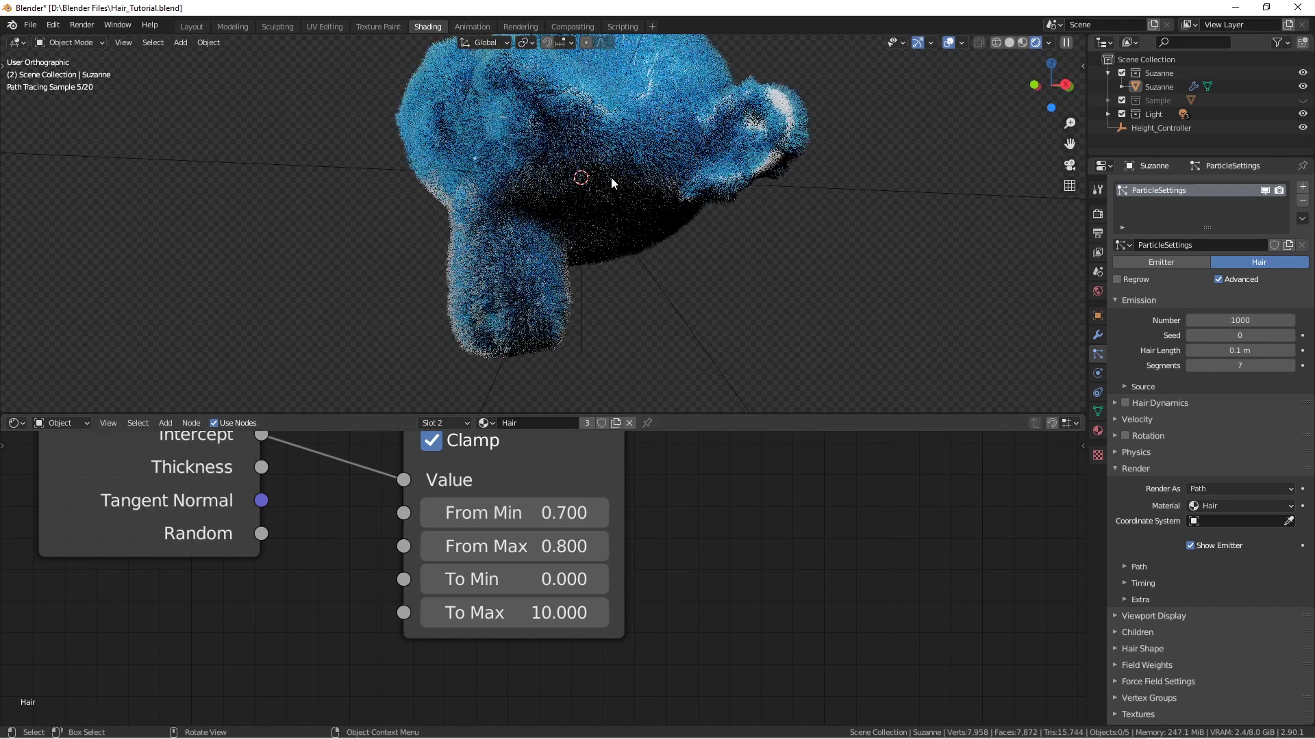
- Try tilting the monkey head in the right orthographic view, and deselect it
scroll(611, 177, down, 2)
click(642, 166)
middle_drag(642, 166, 608, 191)
key(alt+a)
key(KP_3)
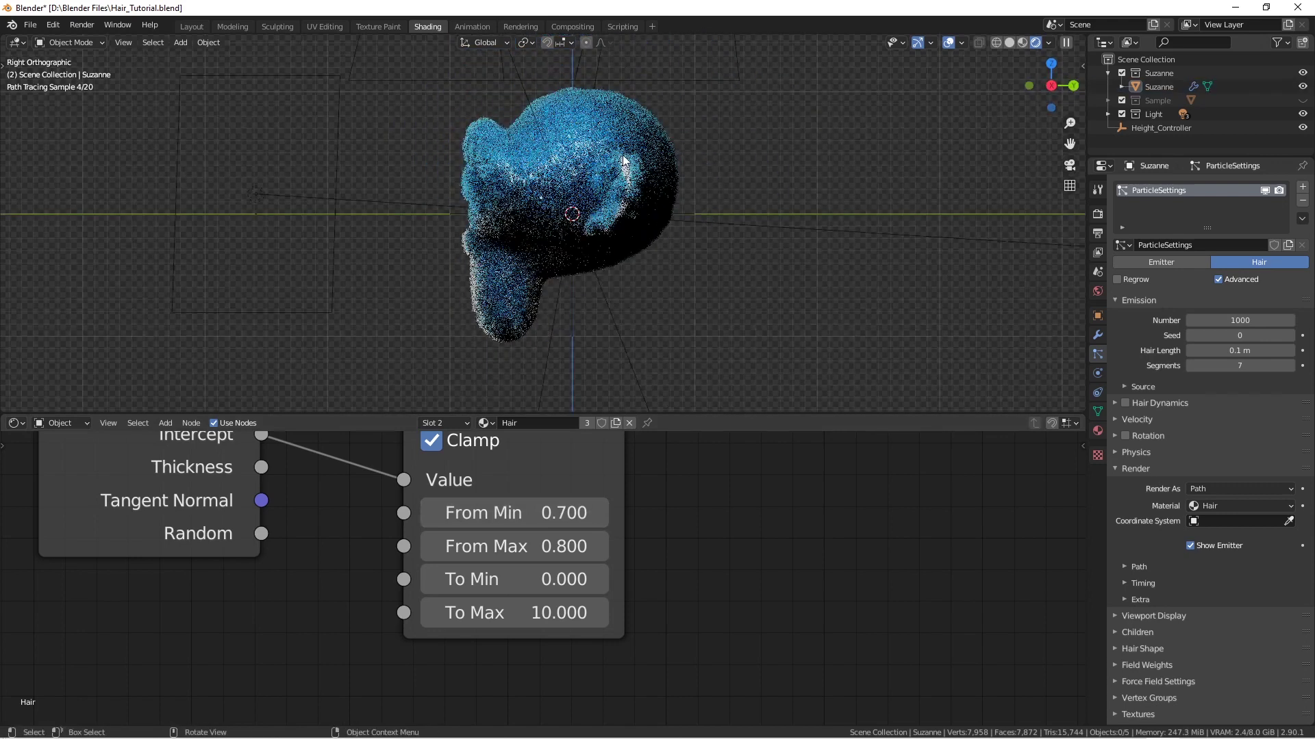
click(626, 191)
key(r)
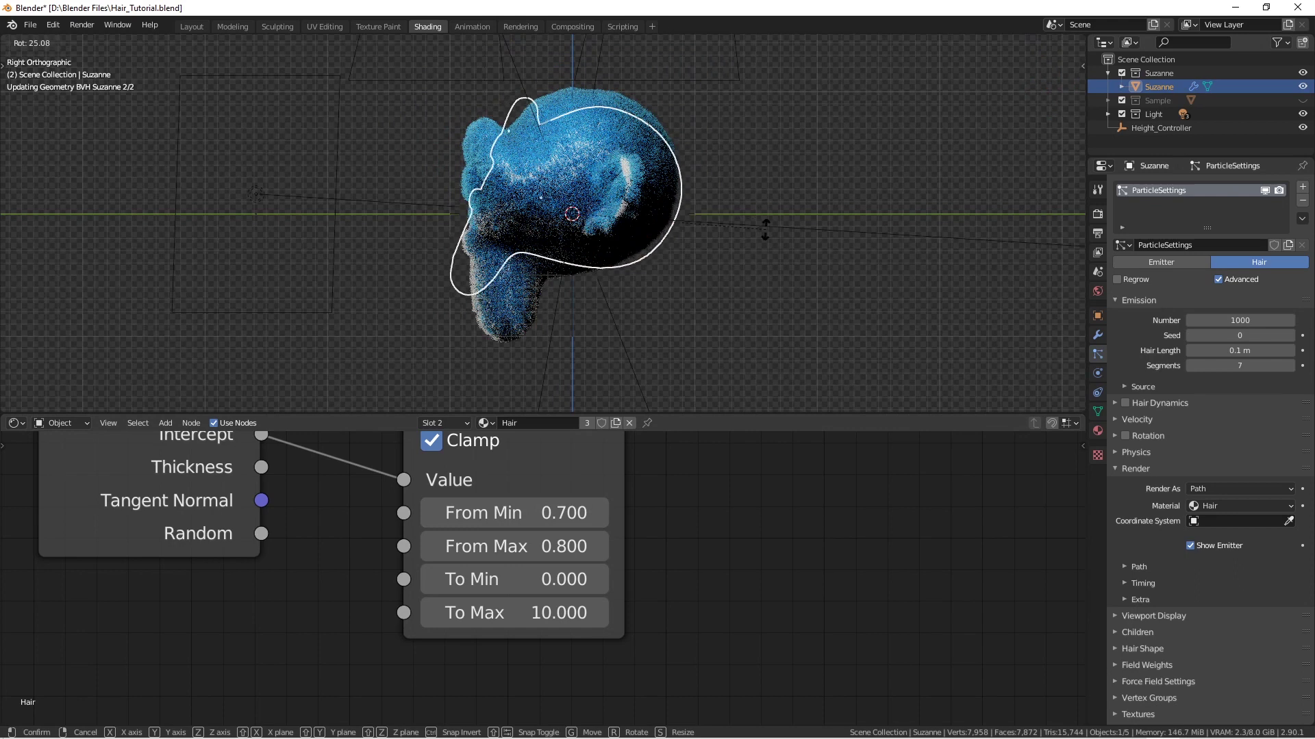
click(593, 270)
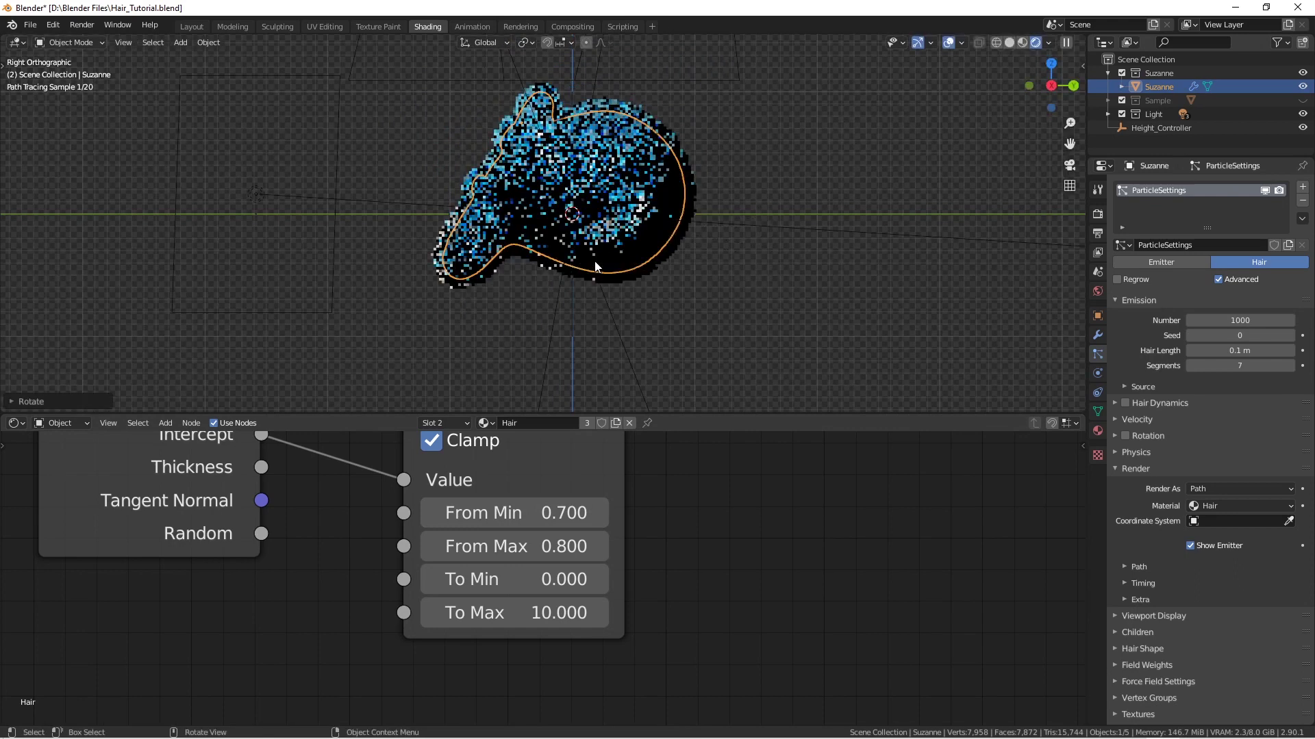
key(alt+a)
- Preview the Multiply node's black-and-white mask on the fur
middle_drag(651, 254, 749, 256)
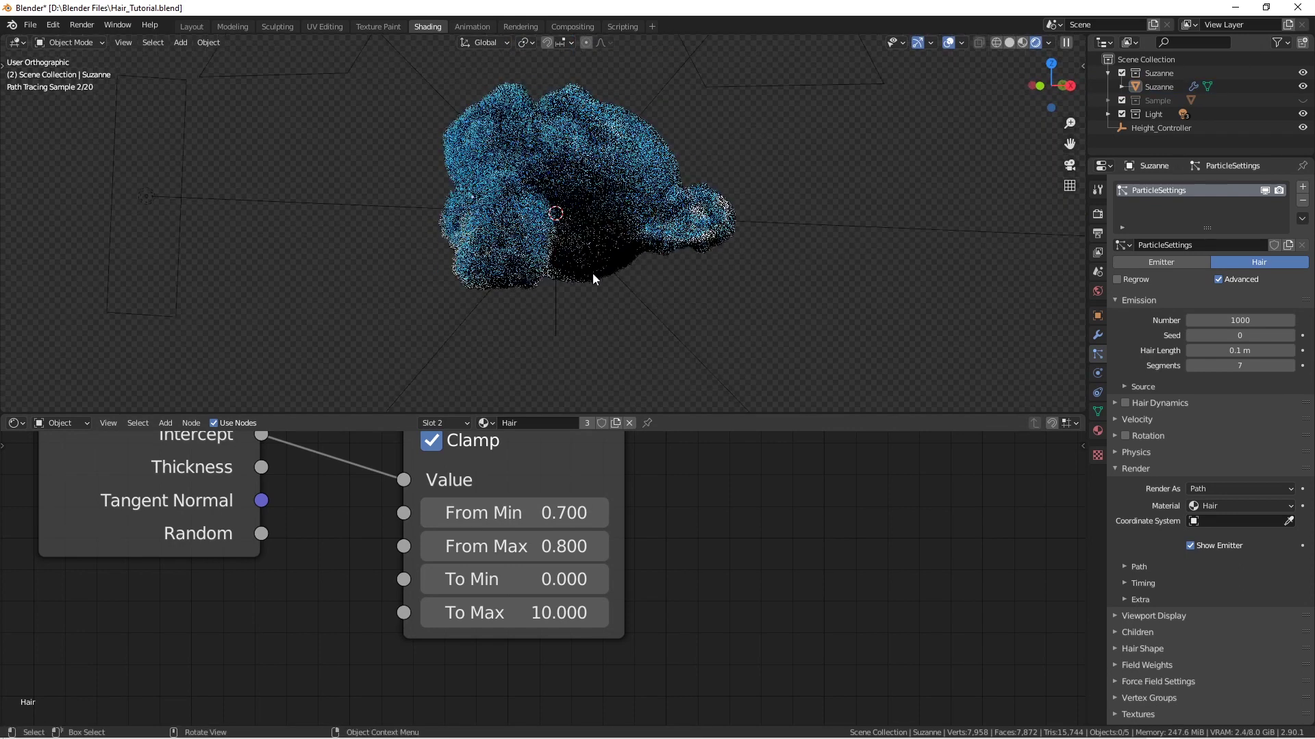
scroll(770, 490, down, 7)
middle_drag(769, 490, 606, 682)
scroll(689, 541, down, 4)
middle_drag(773, 438, 631, 574)
middle_drag(719, 561, 590, 539)
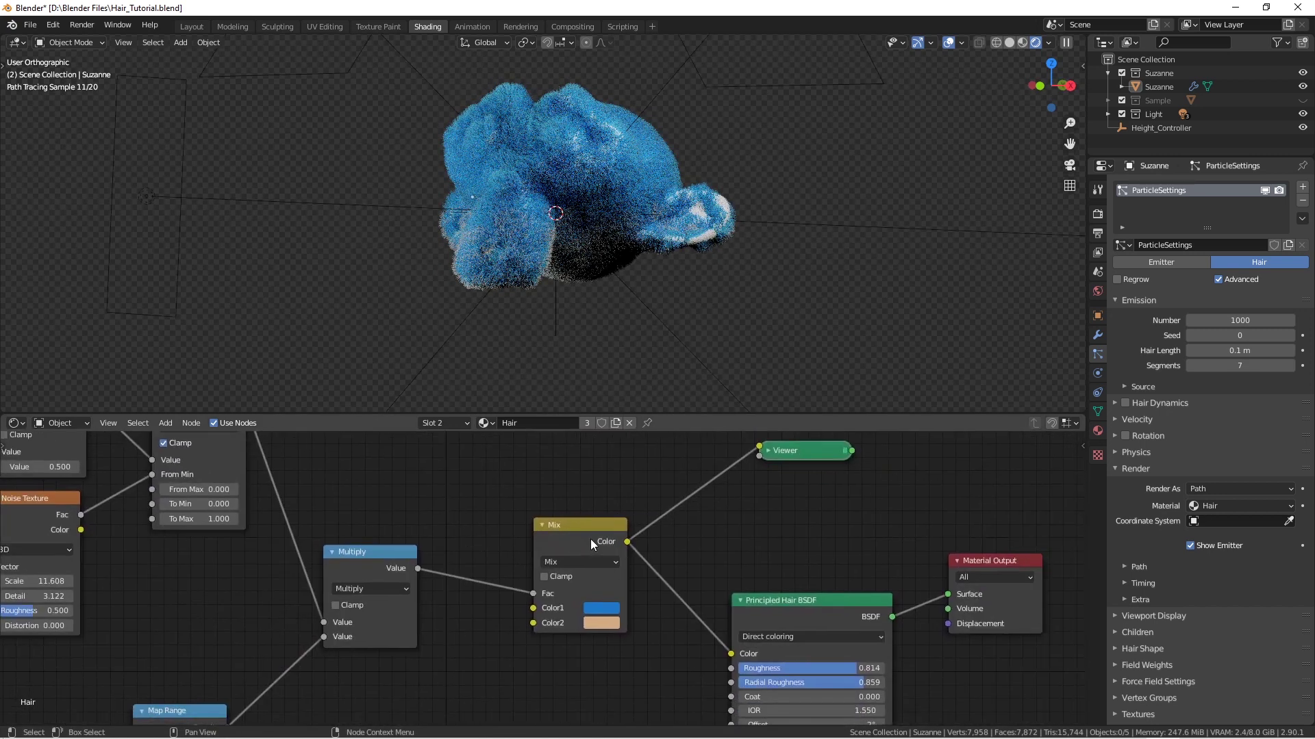
ctrl+shift+click(382, 560)
middle_drag(507, 226, 575, 220)
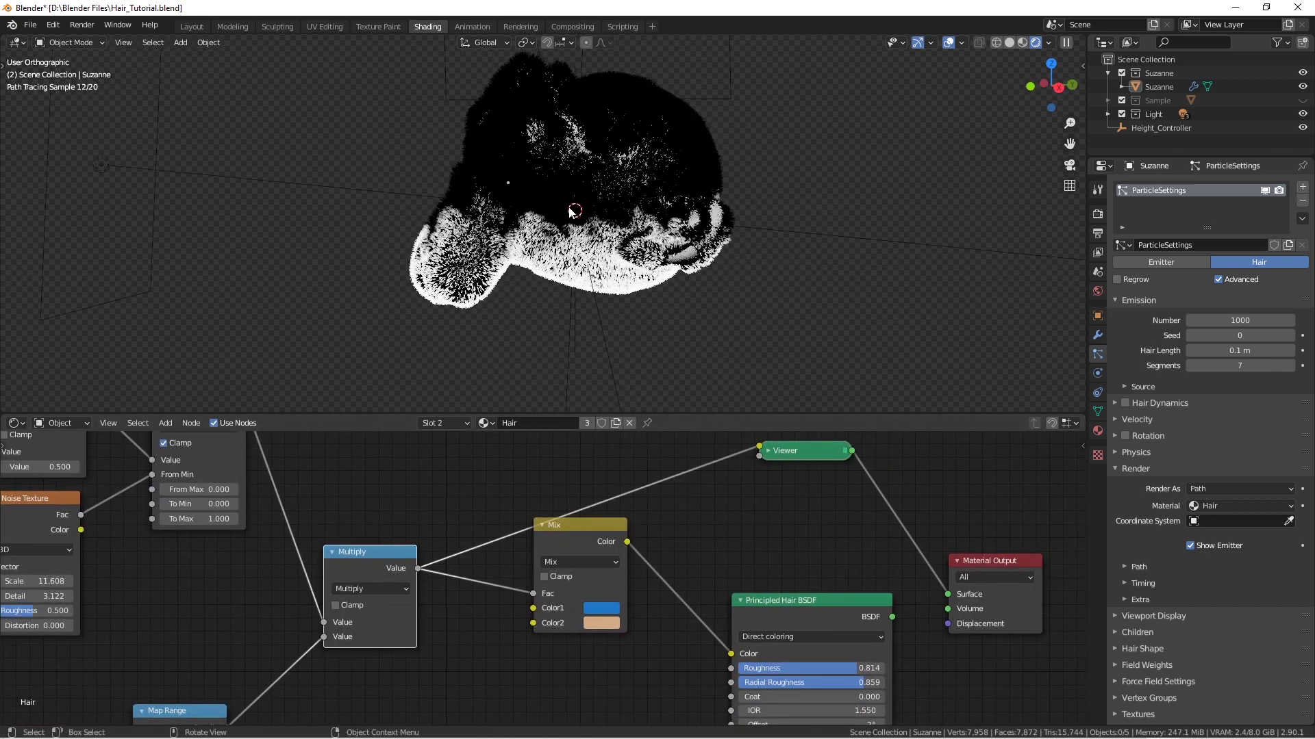
- Try moving the monkey head vertically along the Z axis with the mask previewed
click(575, 219)
click(578, 223)
click(593, 214)
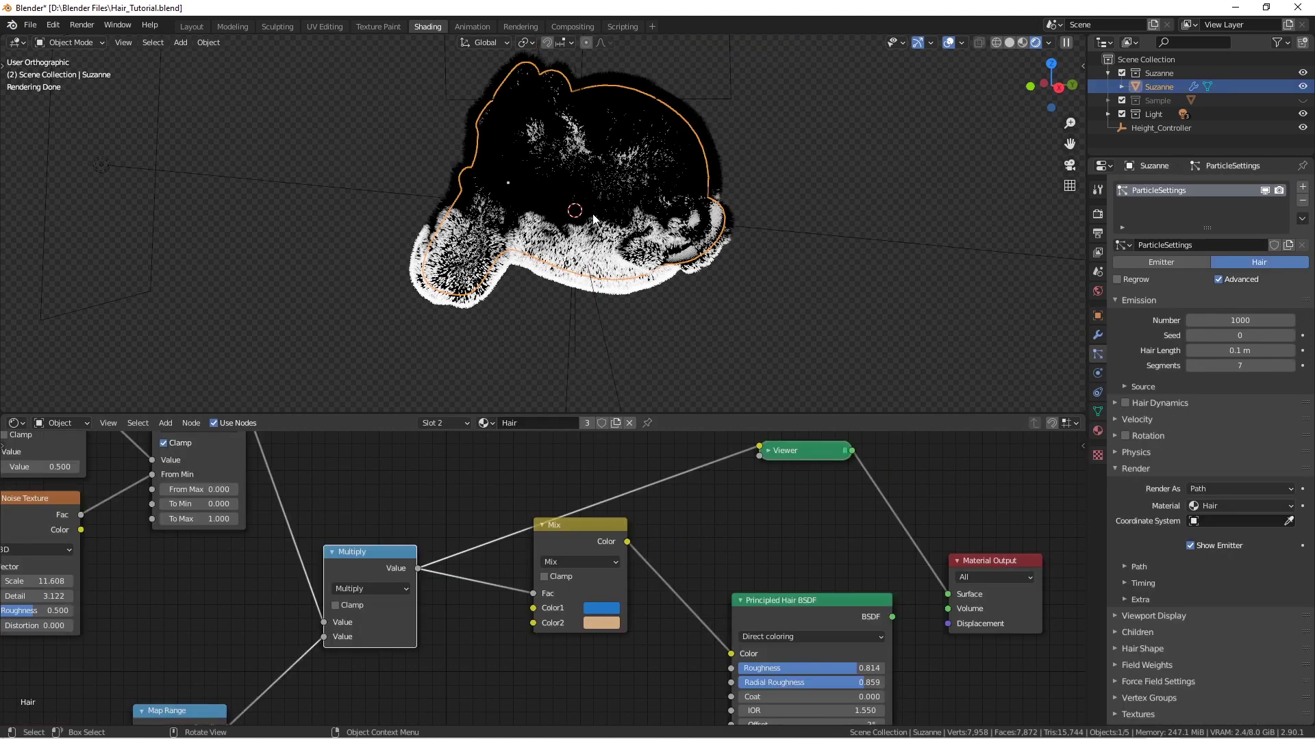
click(593, 214)
middle_drag(596, 216, 651, 164)
key(g)
key(z)
click(633, 229)
click(651, 165)
- Try rotating the monkey head freely with a trackball rotation to test the mask against its orientation
key(r)
key(x)
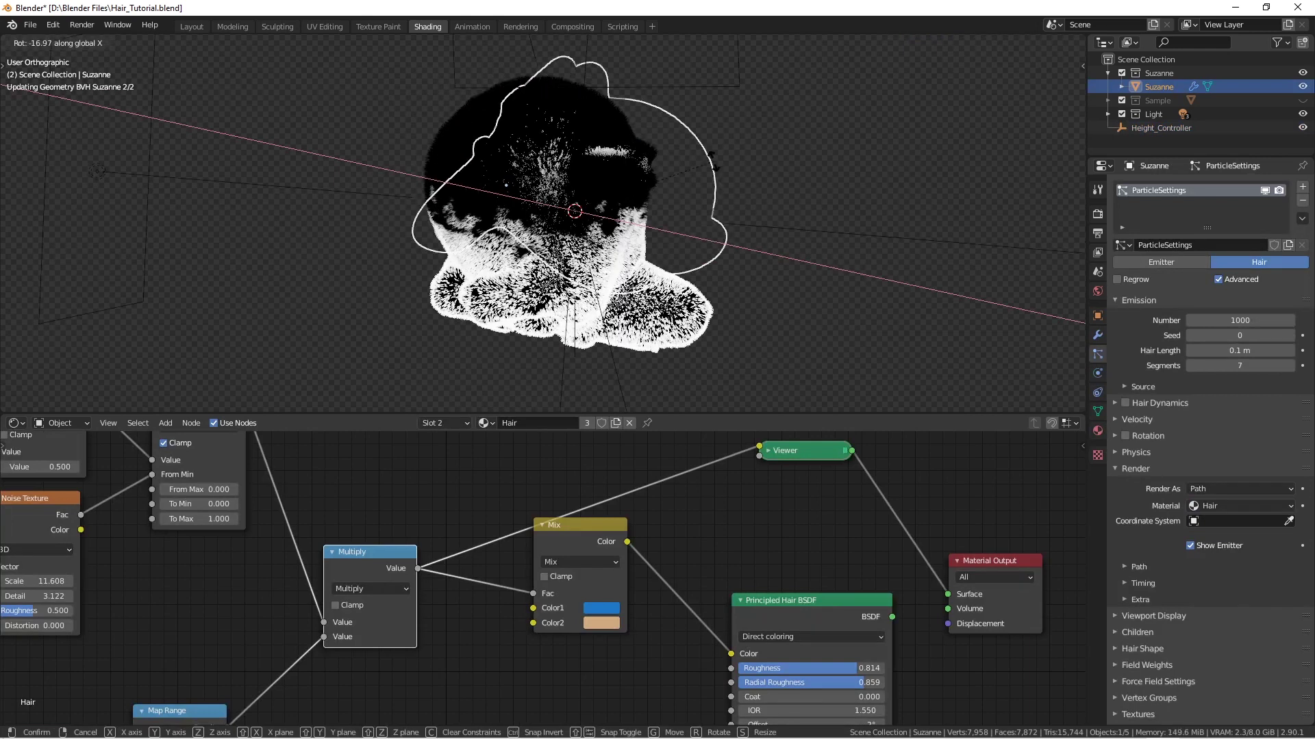
key(r)
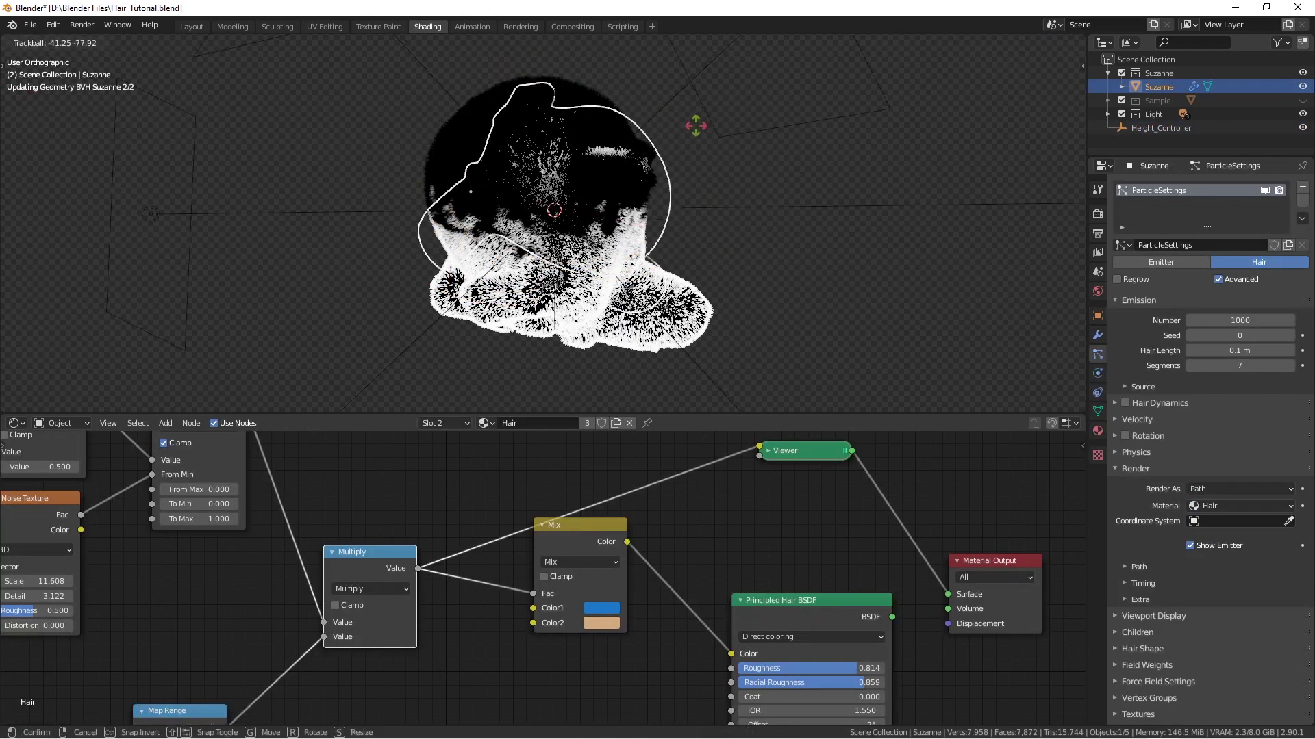
click(734, 204)
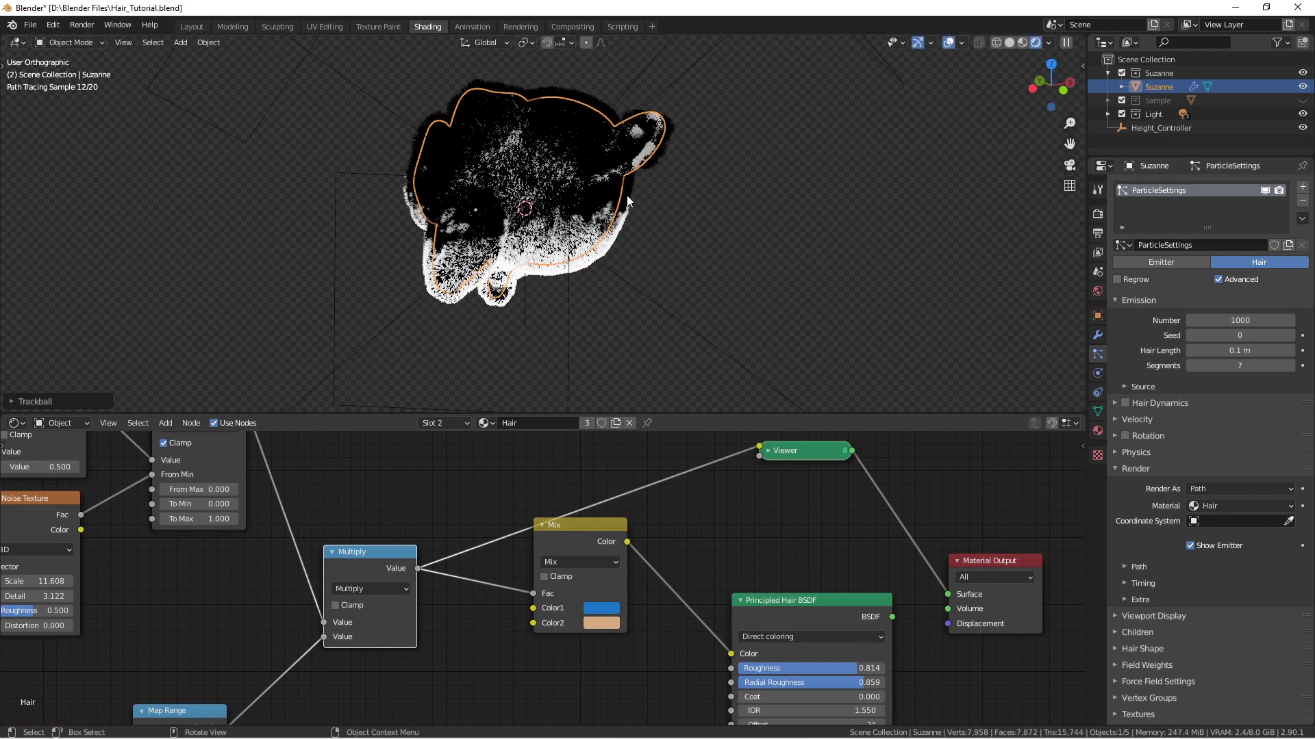
middle_drag(602, 182, 581, 223)
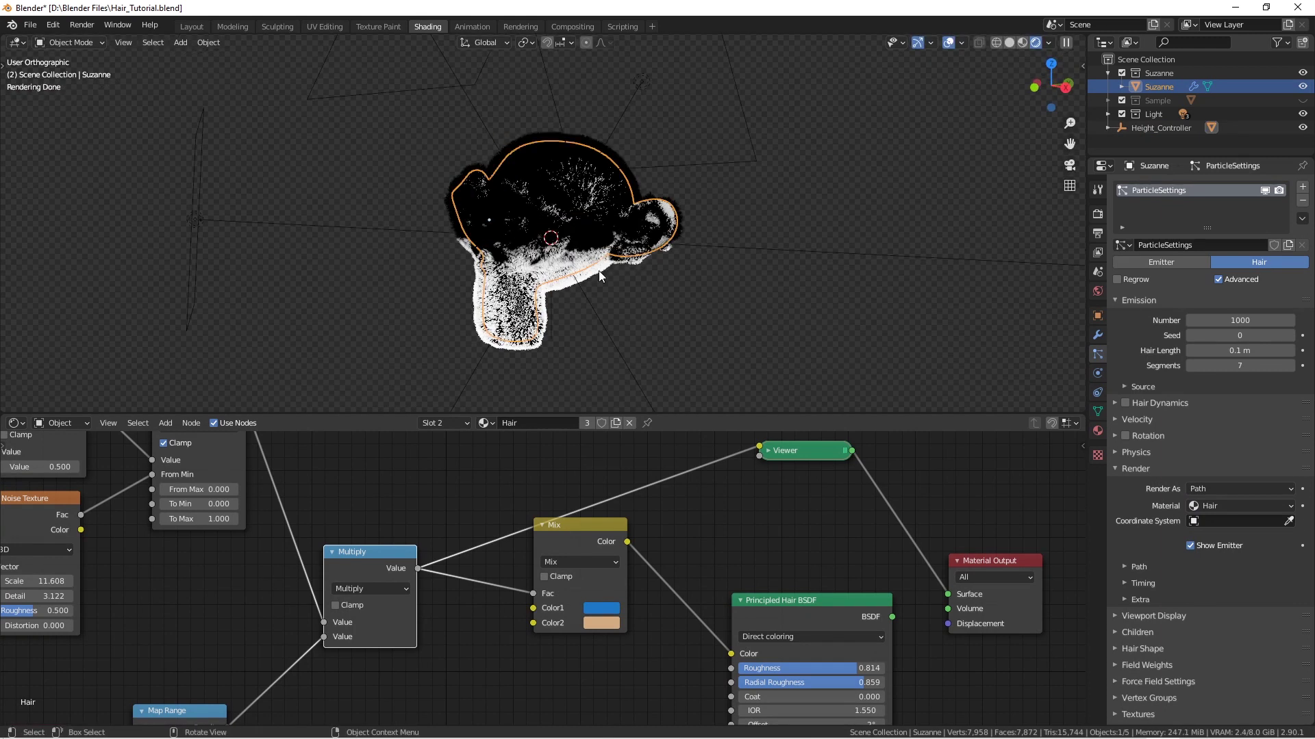
- Route the Principled Hair BSDF back to the Material Output's Surface in place of the mask preview
middle_drag(808, 592, 743, 569)
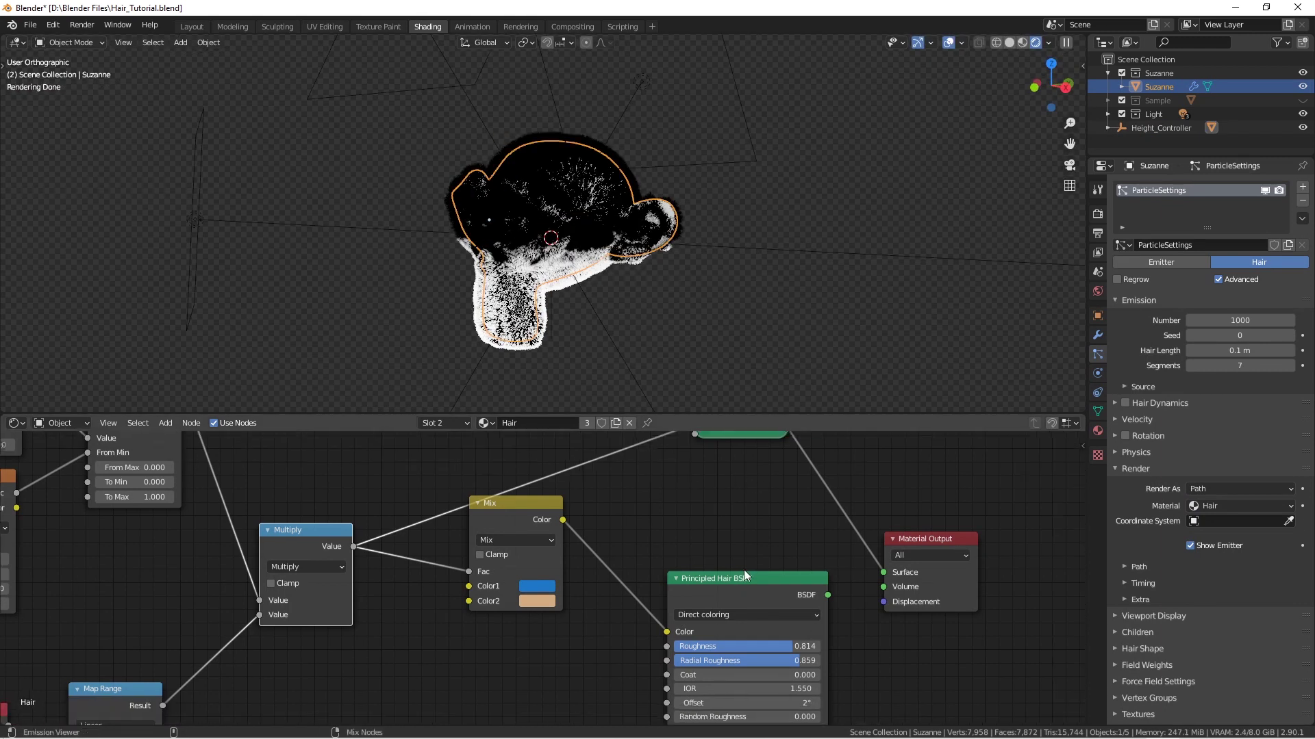
ctrl+shift+click(699, 590)
scroll(715, 532, down, 6)
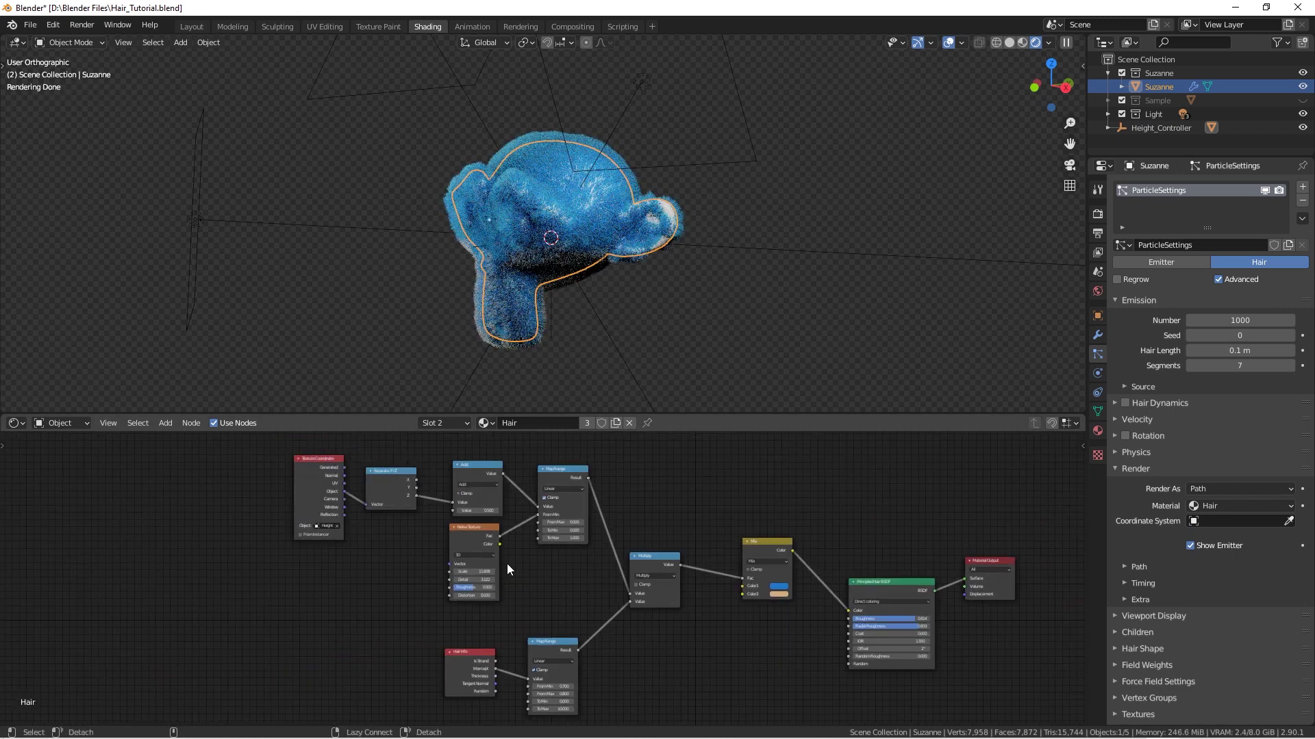